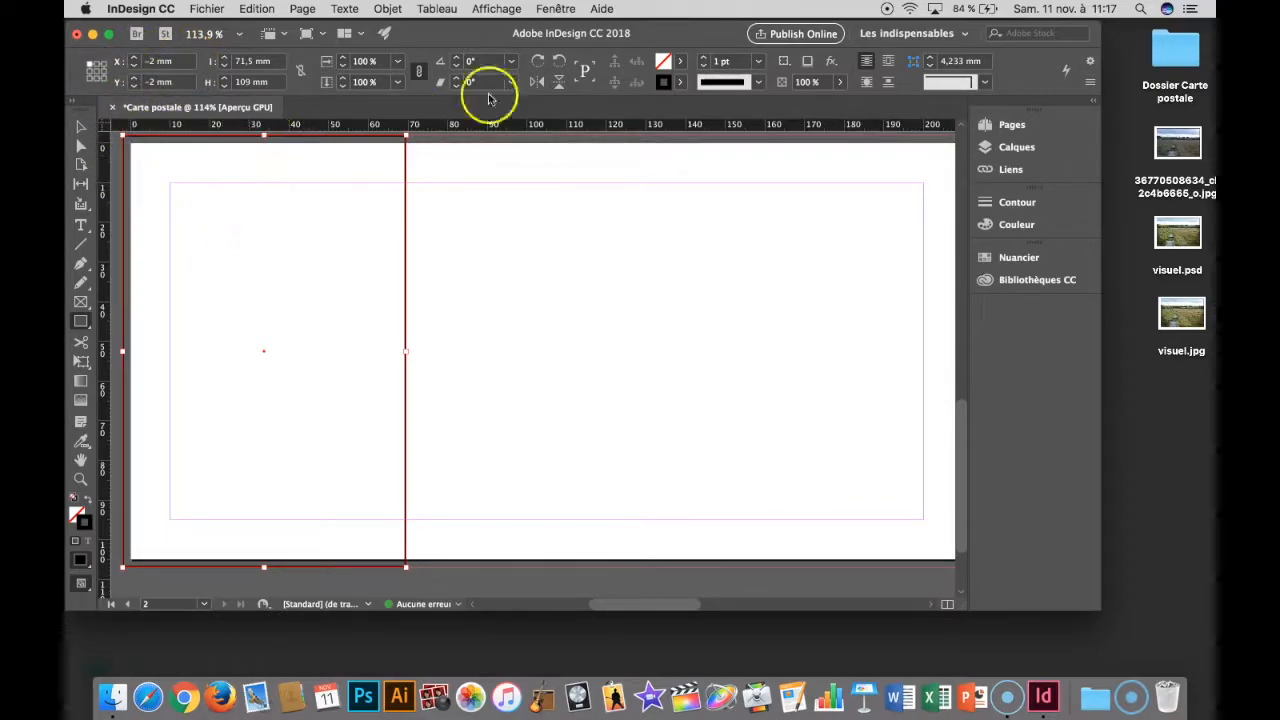
# - Remove the tall frame's outline and snap its edges to the bleed at X -2 mm, Y -2 mm, height 109 mm
pyautogui.click(680, 81)
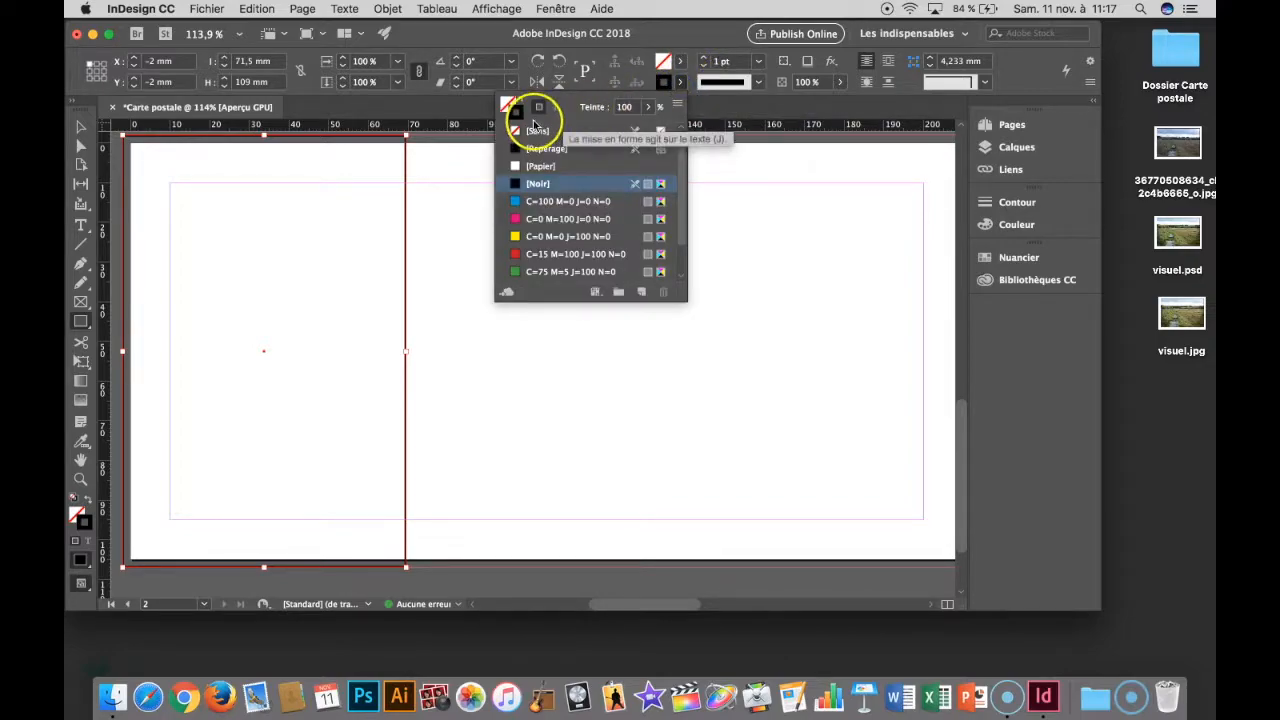
pyautogui.click(530, 131)
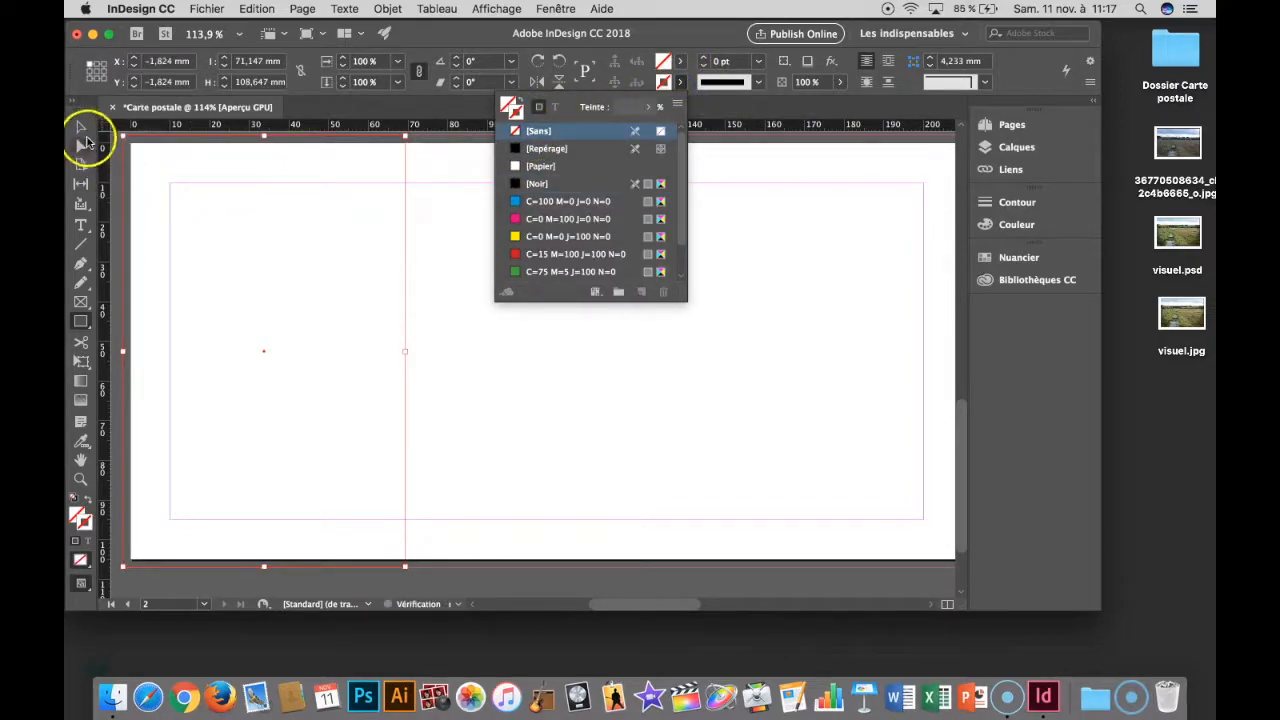
pyautogui.click(84, 131)
pyautogui.moveTo(124, 135); pyautogui.dragTo(122, 138)
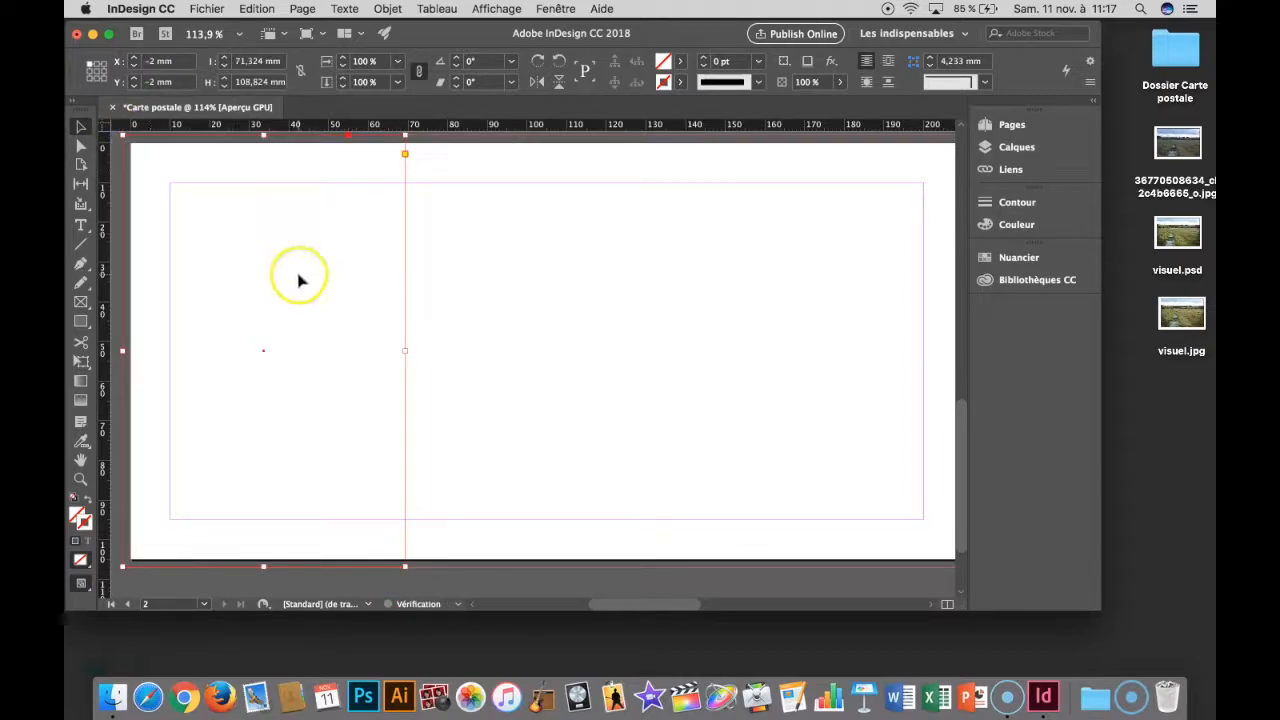
pyautogui.moveTo(264, 568); pyautogui.dragTo(264, 567)
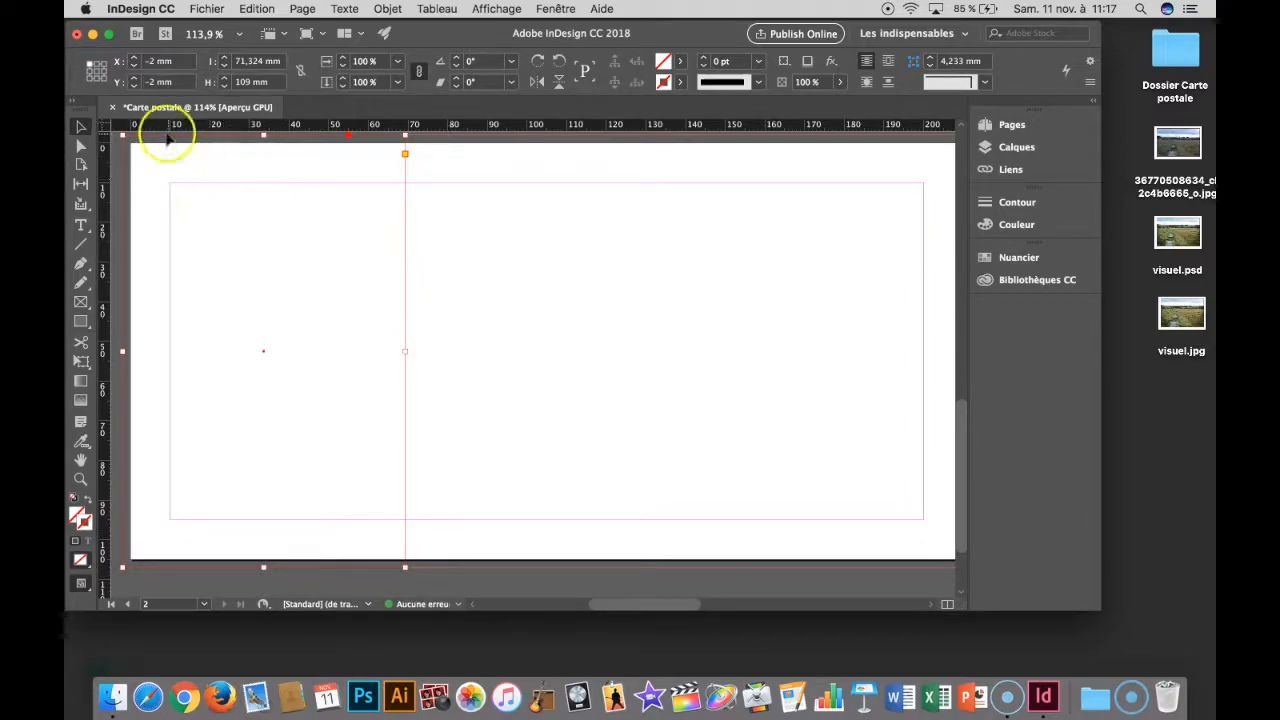
# - Set the frame's reference point to its upper-left corner and its width to 72 mm
pyautogui.click(120, 88)
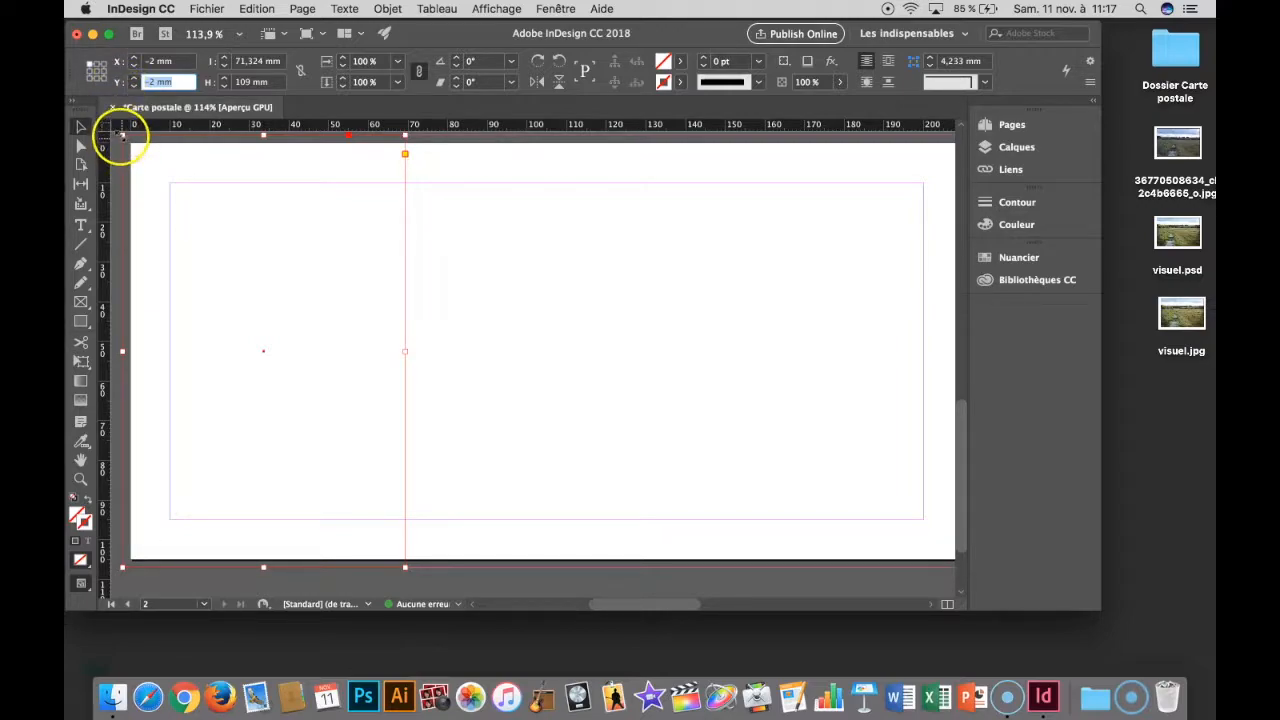
pyautogui.click(97, 72)
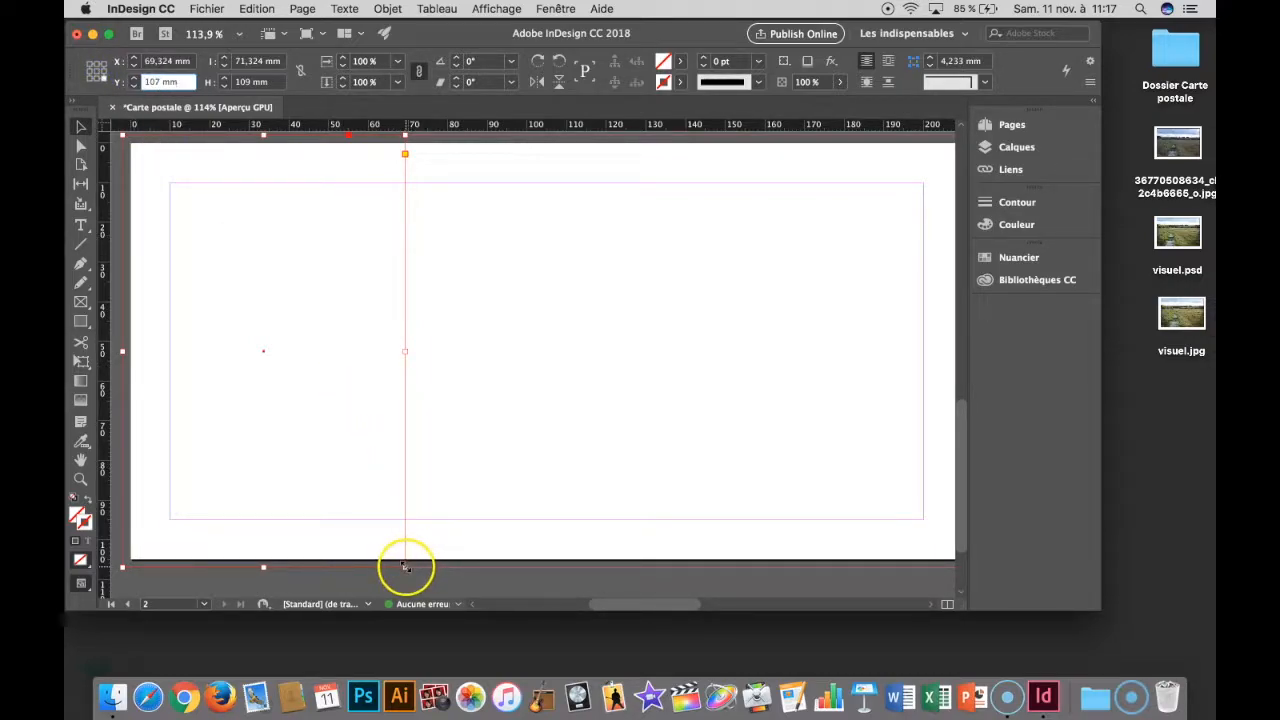
pyautogui.click(89, 66)
pyautogui.click(224, 59)
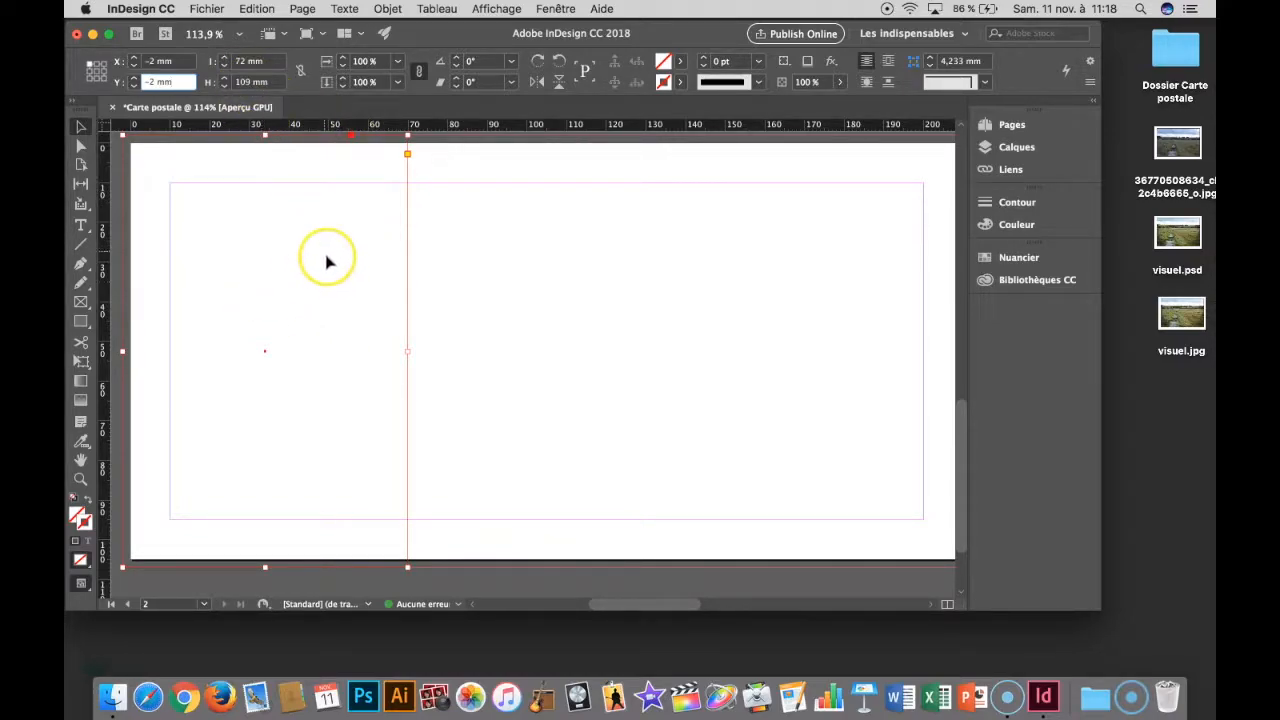
# - Fill the tall frame with the Vert Pomme swatch
pyautogui.click(676, 63)
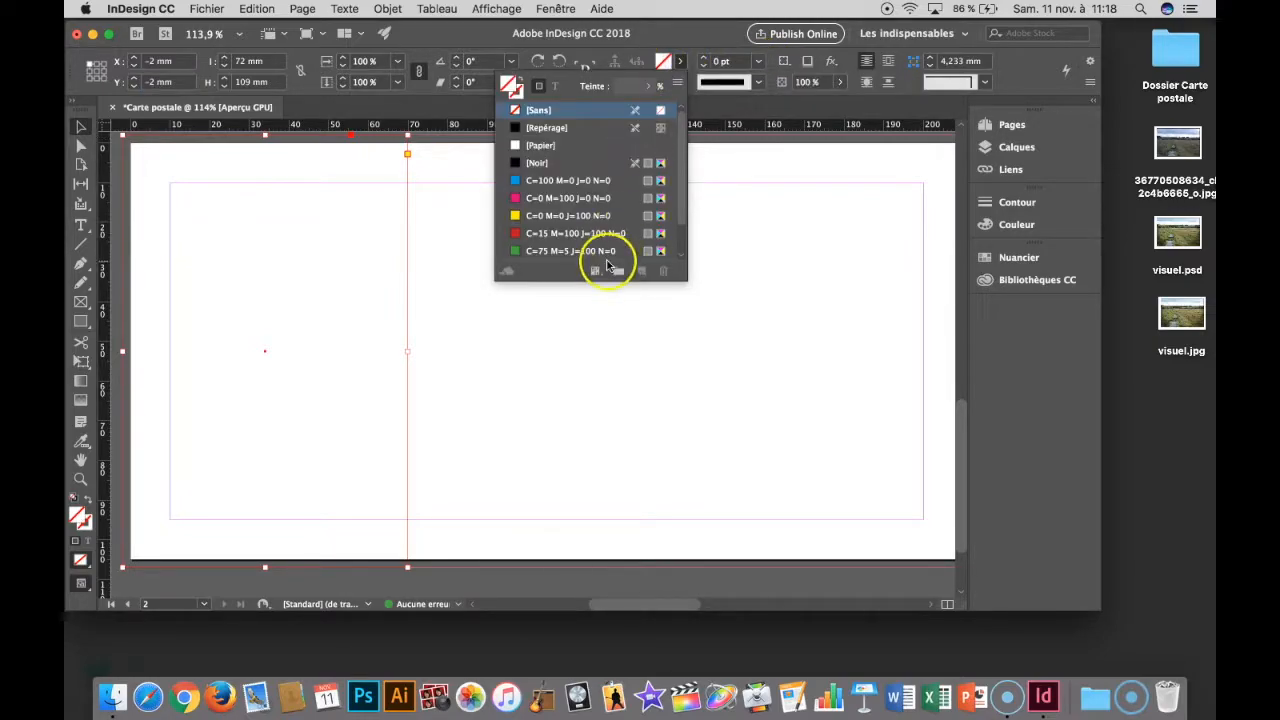
pyautogui.scroll(-1, 600, 245)
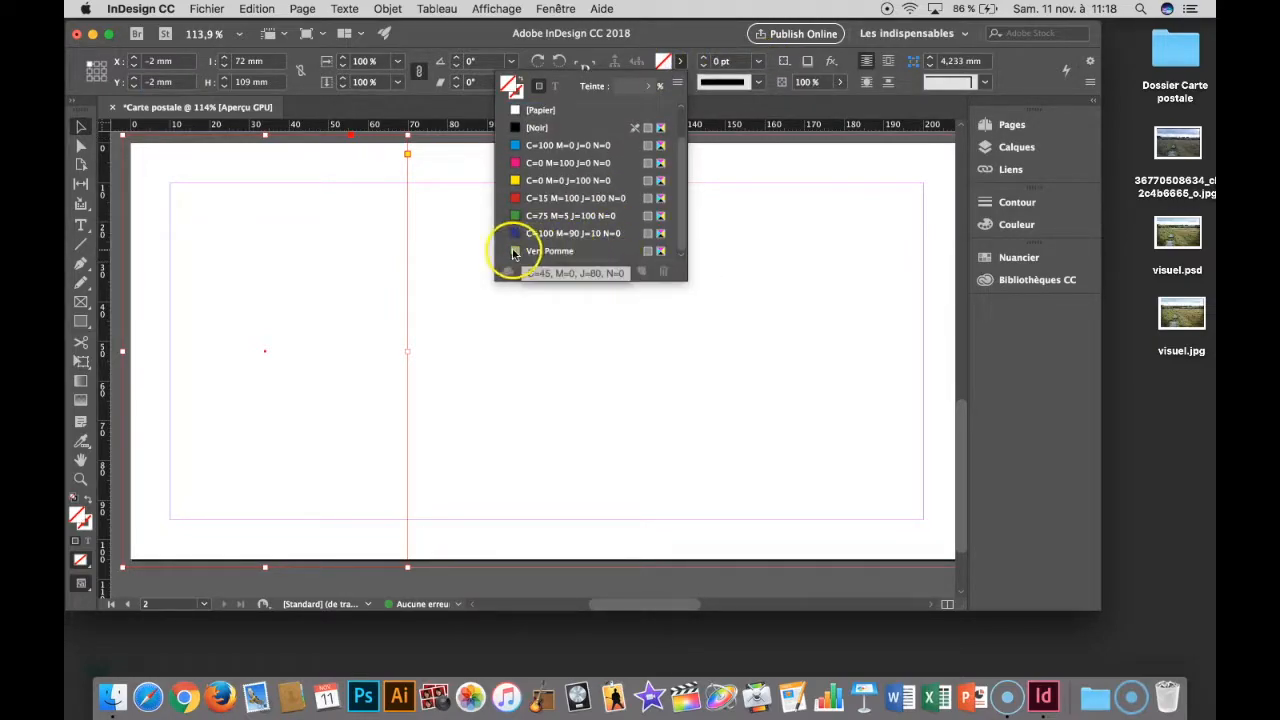
pyautogui.click(545, 251)
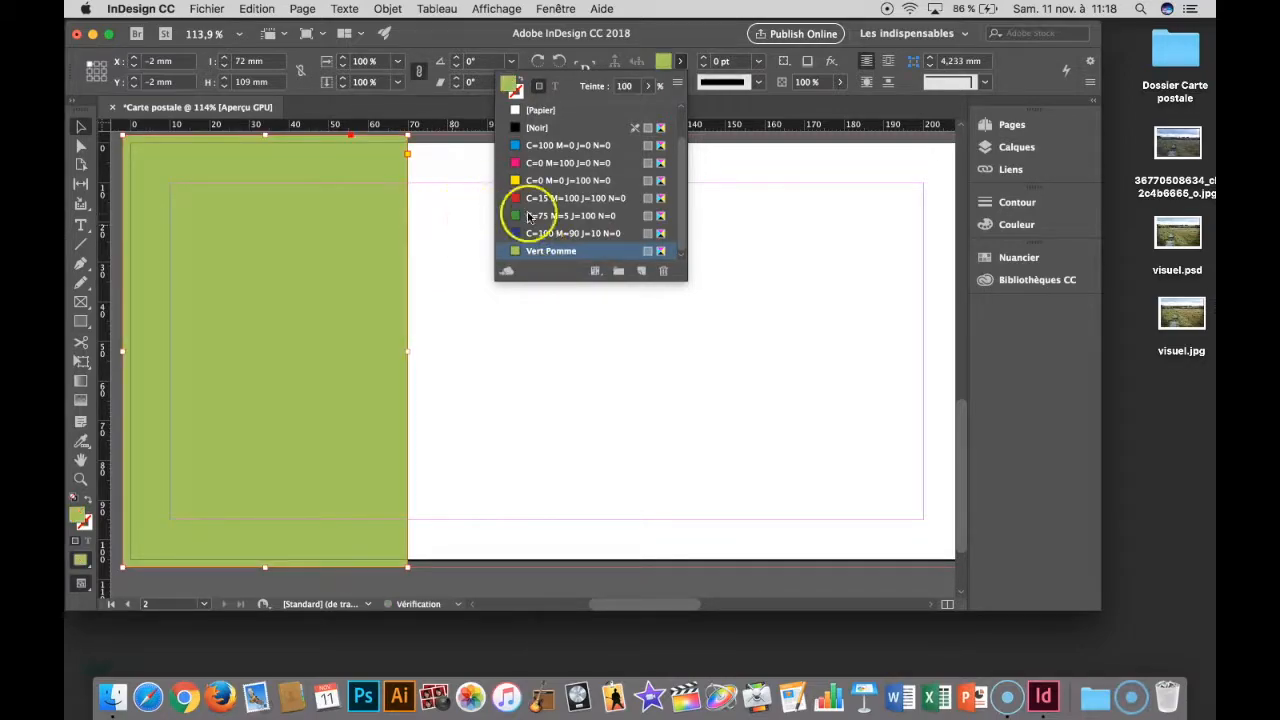
pyautogui.click(490, 362)
pyautogui.click(329, 263)
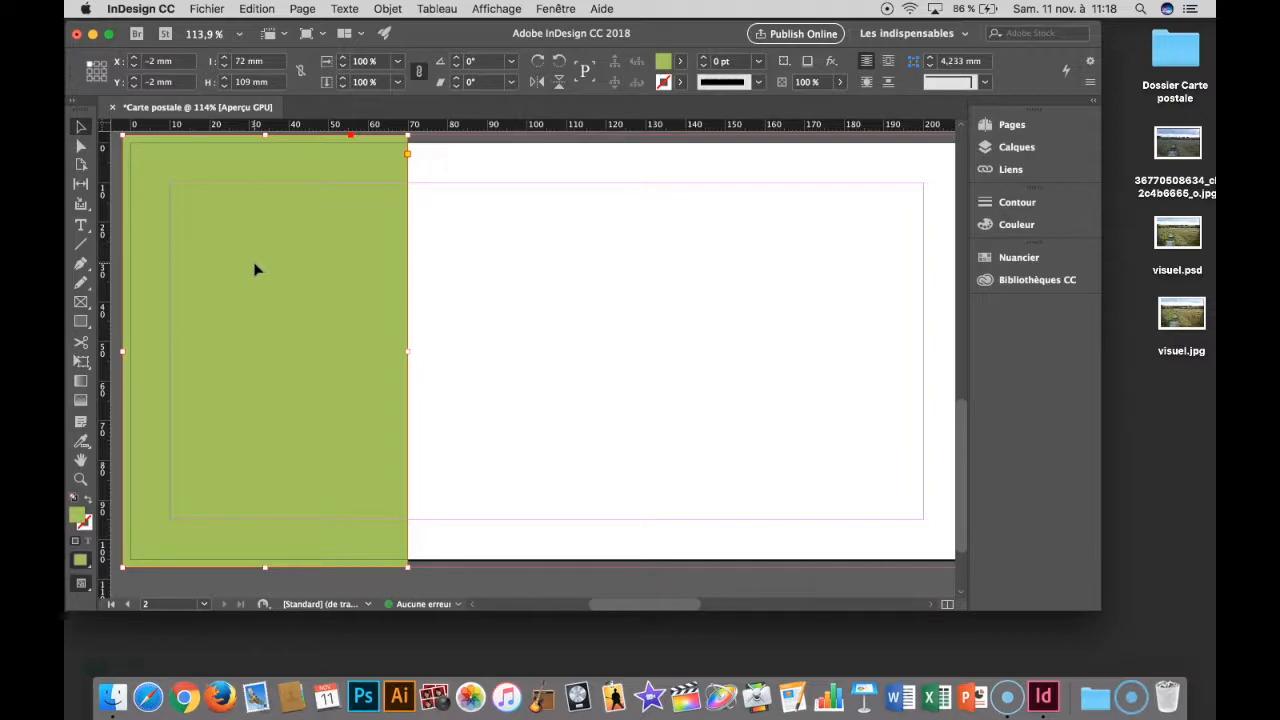
pyautogui.click(81, 148)
pyautogui.click(81, 130)
pyautogui.click(81, 148)
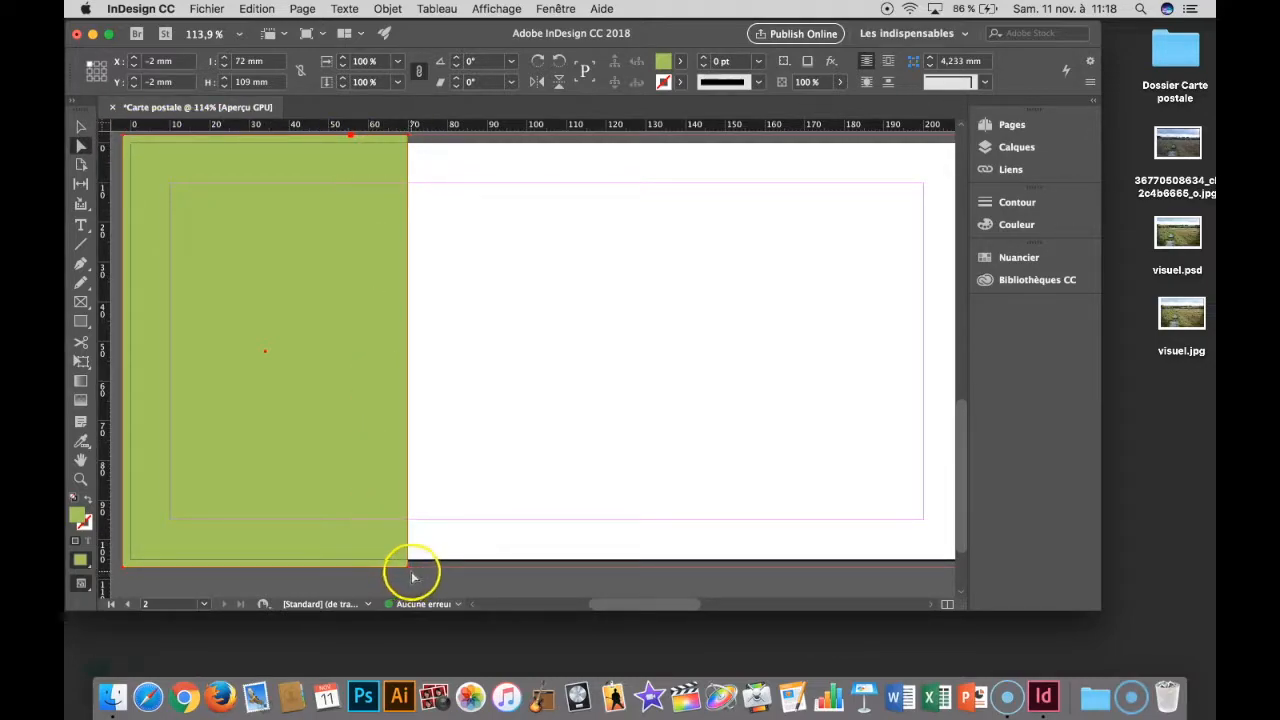
pyautogui.moveTo(410, 573); pyautogui.dragTo(455, 573)
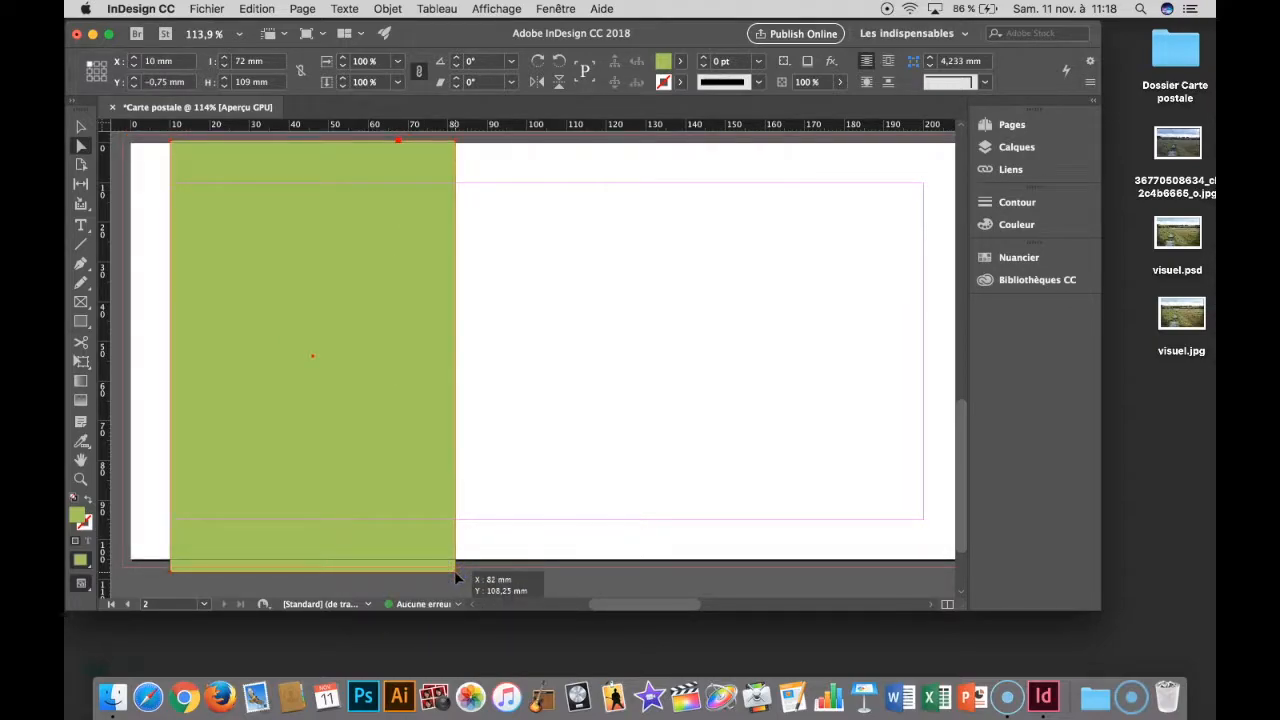
pyautogui.press('super+z')
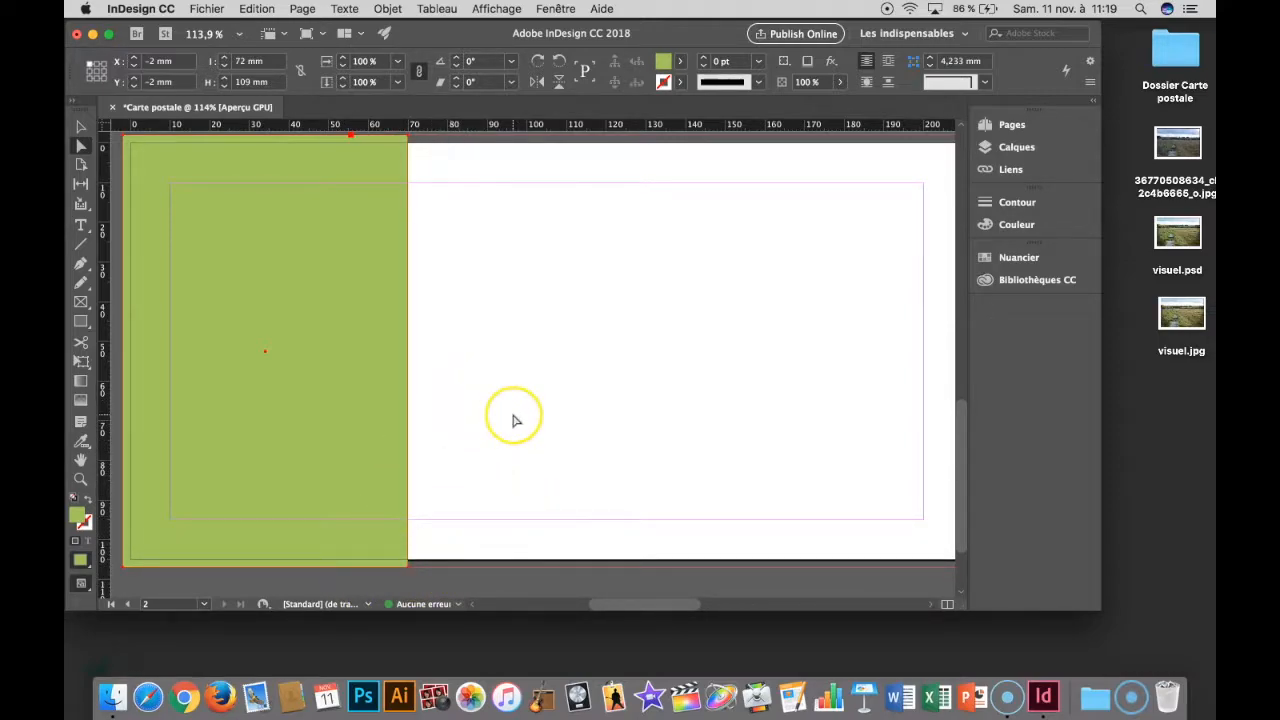
# - Slant the green frame's right edge by moving only its lower-right anchor to X 62.25 mm, Y 107 mm, and preview the page full screen
pyautogui.click(539, 477)
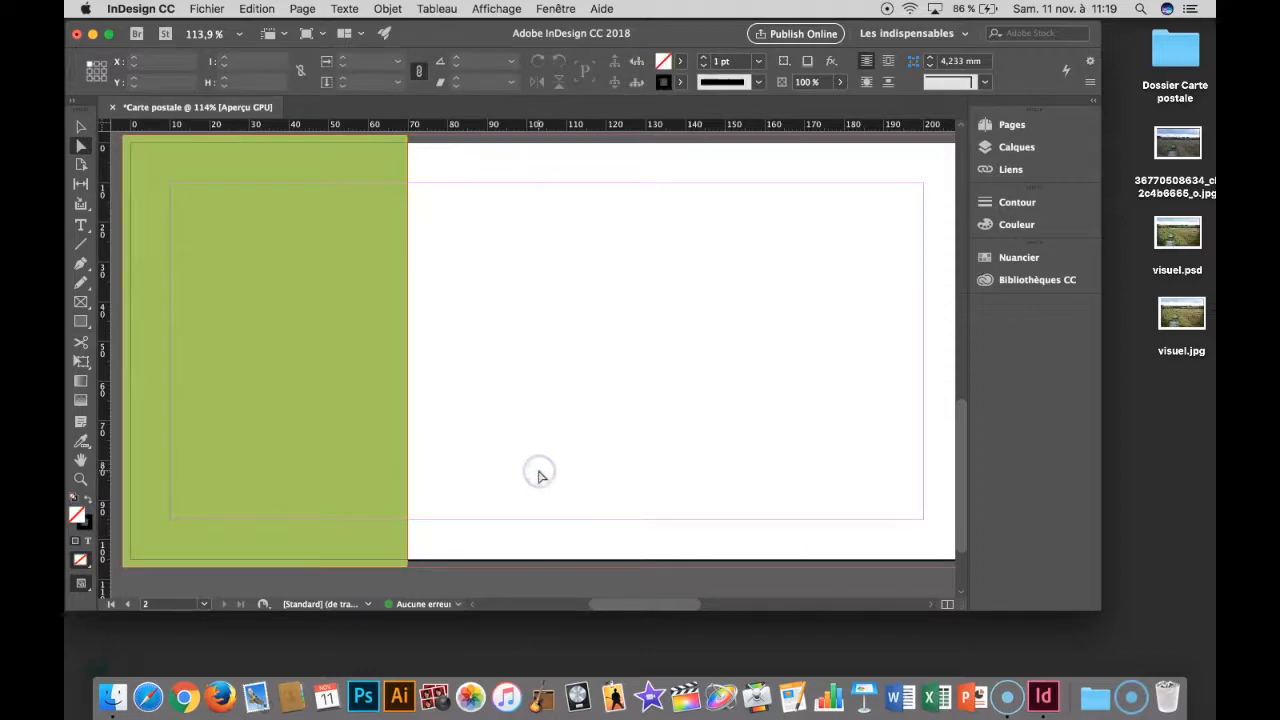
pyautogui.click(409, 569)
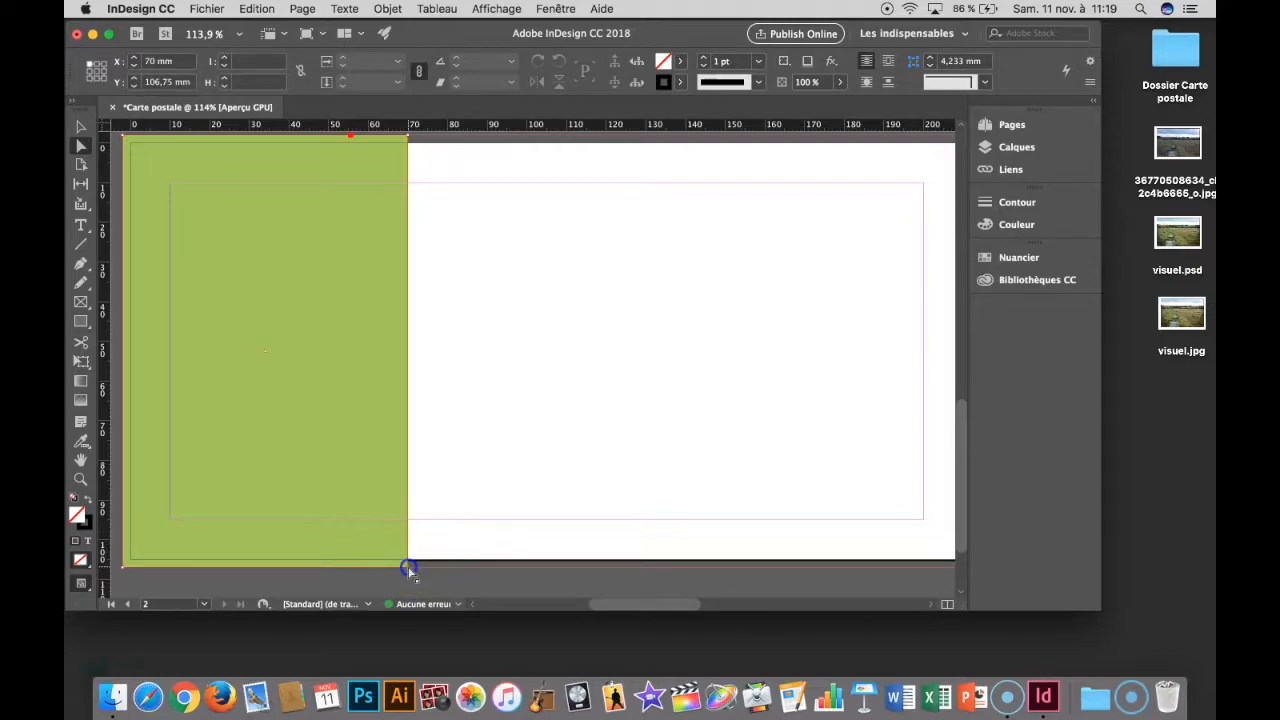
pyautogui.moveTo(411, 571); pyautogui.dragTo(379, 571)
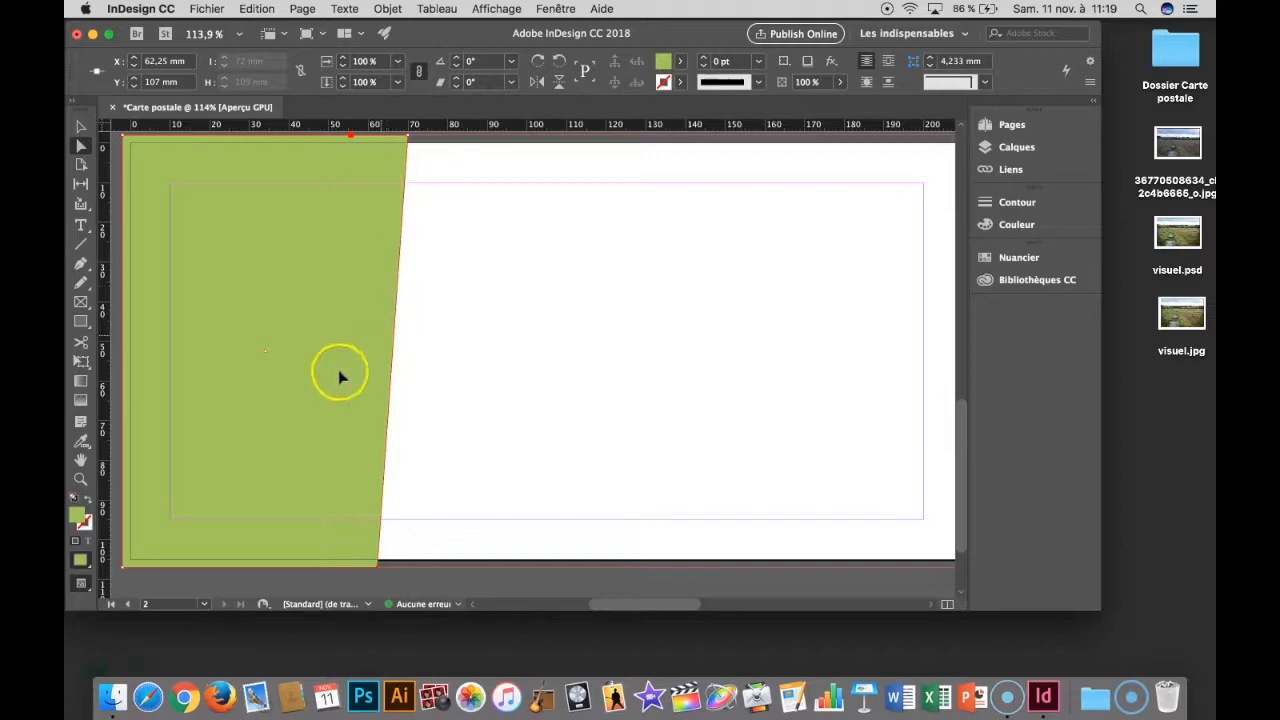
pyautogui.click(478, 412)
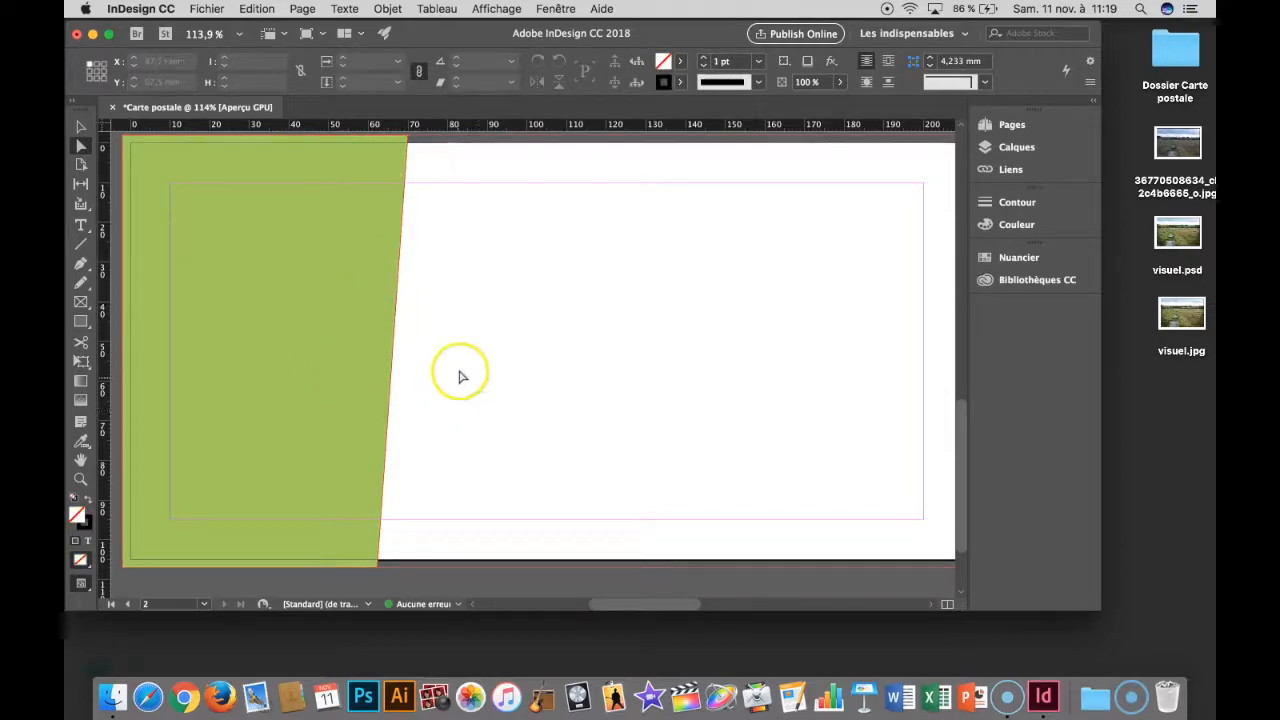
pyautogui.hotkey('shift', 'w')
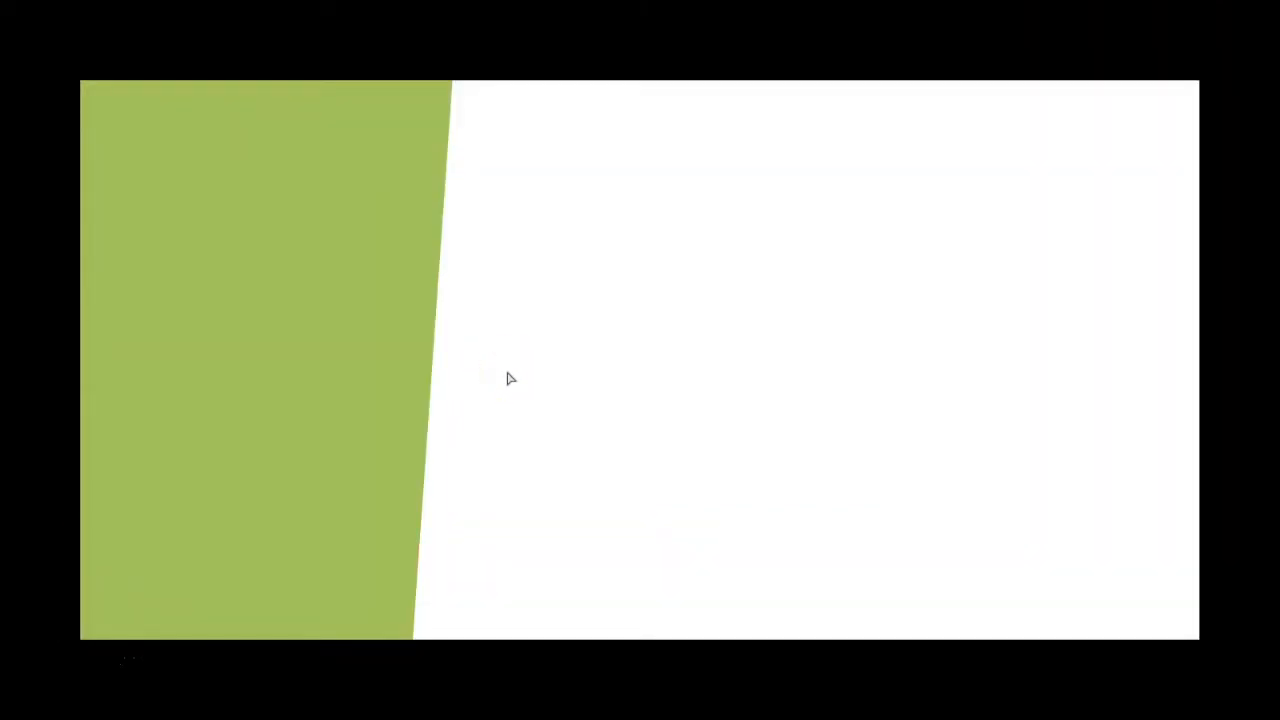
pyautogui.press('Escape')
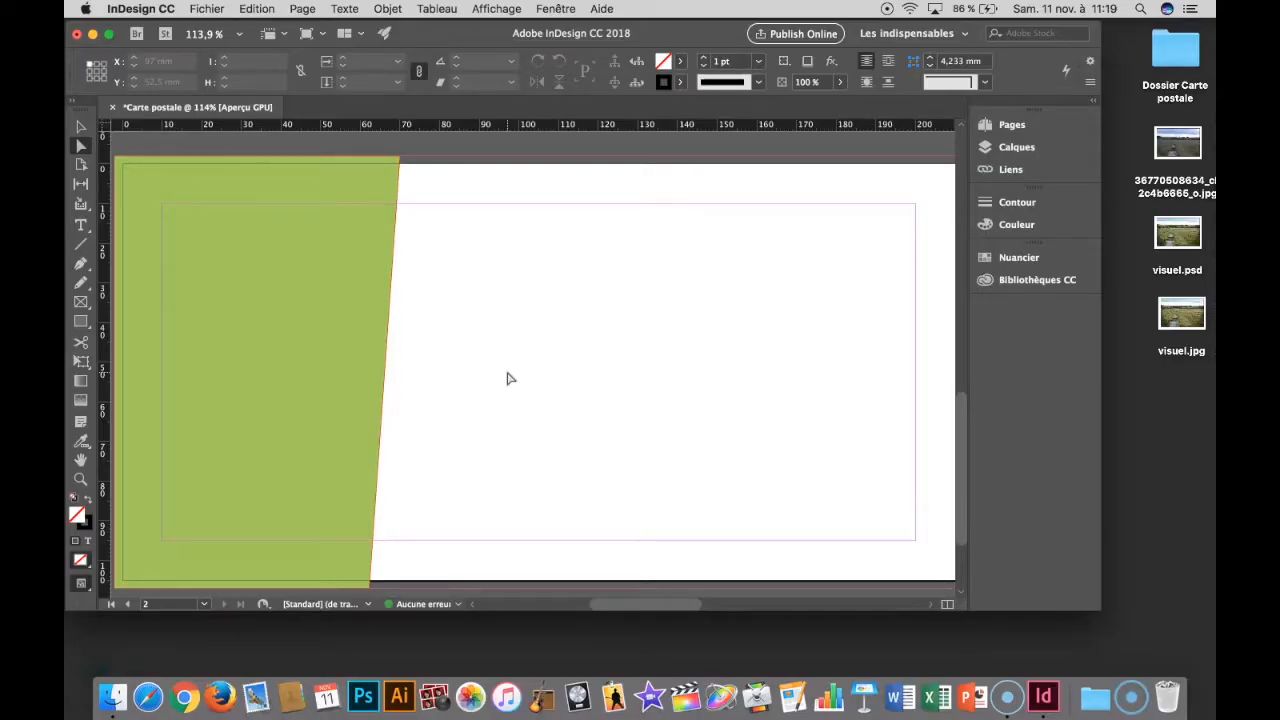
# - Draw a horizontal rectangle about 50 × 8.5 mm in the upper white area beside the green shape
pyautogui.click(180, 203)
pyautogui.click(120, 247)
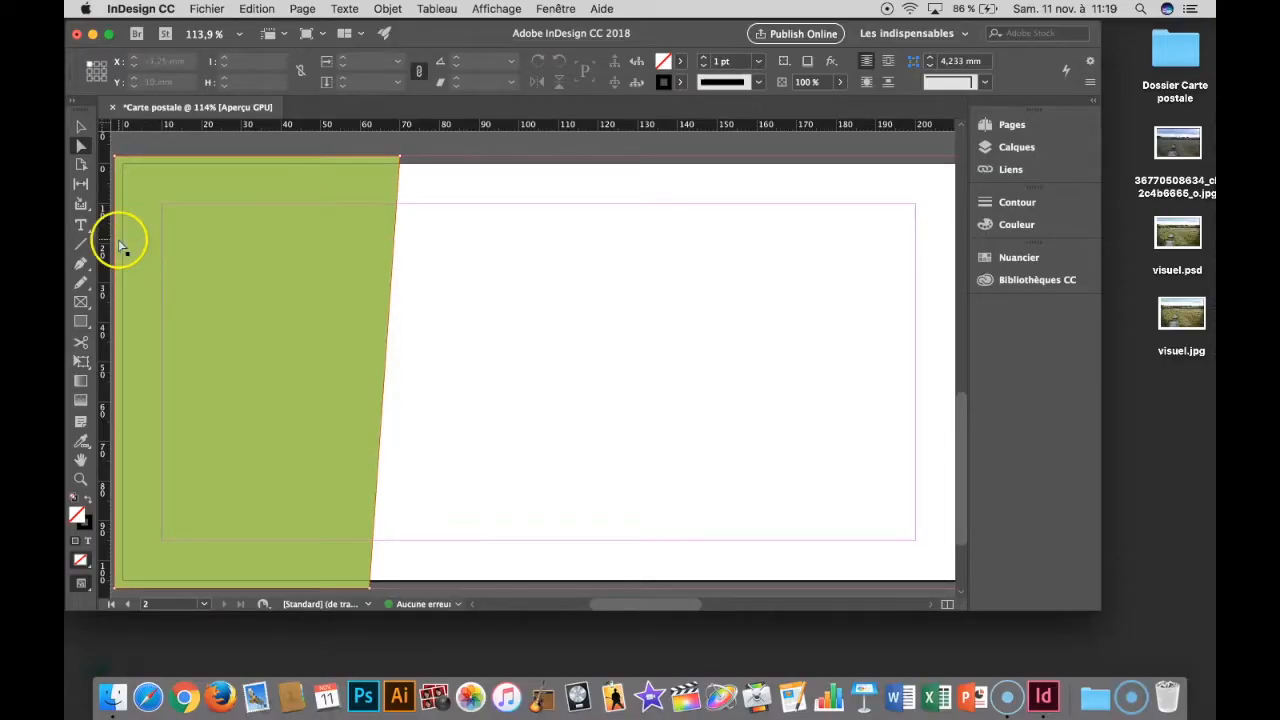
pyautogui.click(78, 323)
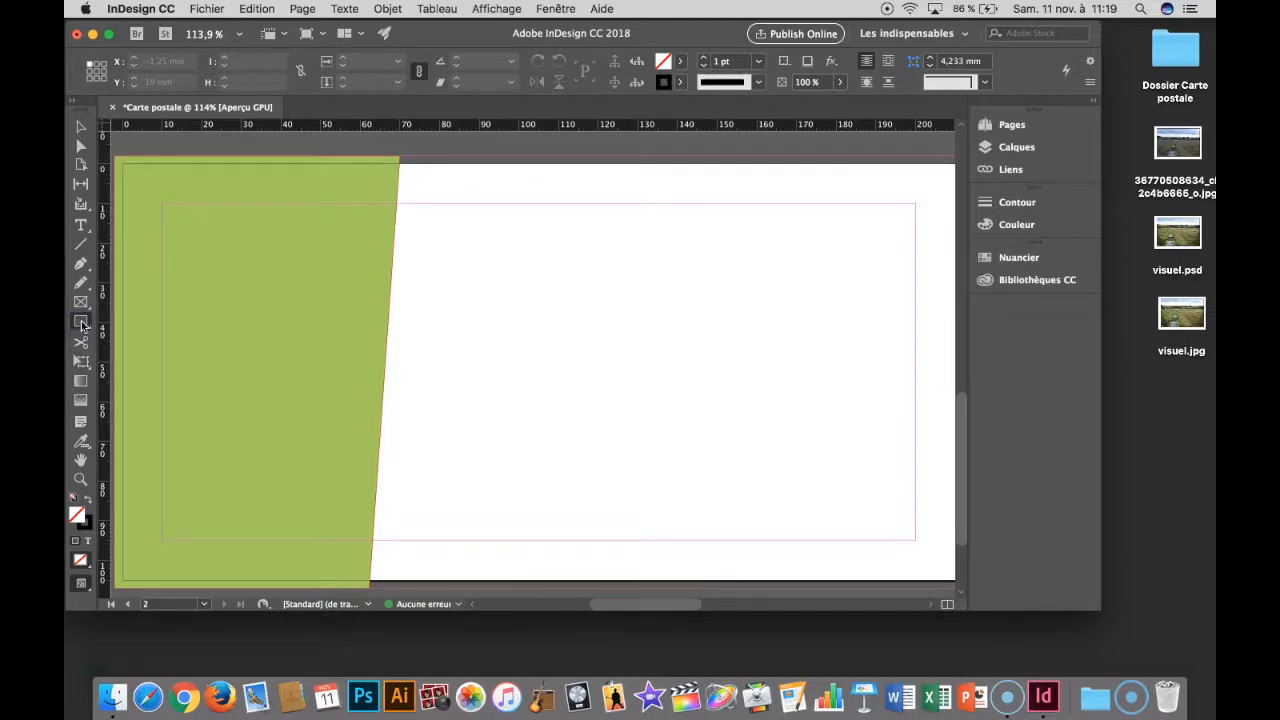
pyautogui.moveTo(455, 276); pyautogui.dragTo(653, 305)
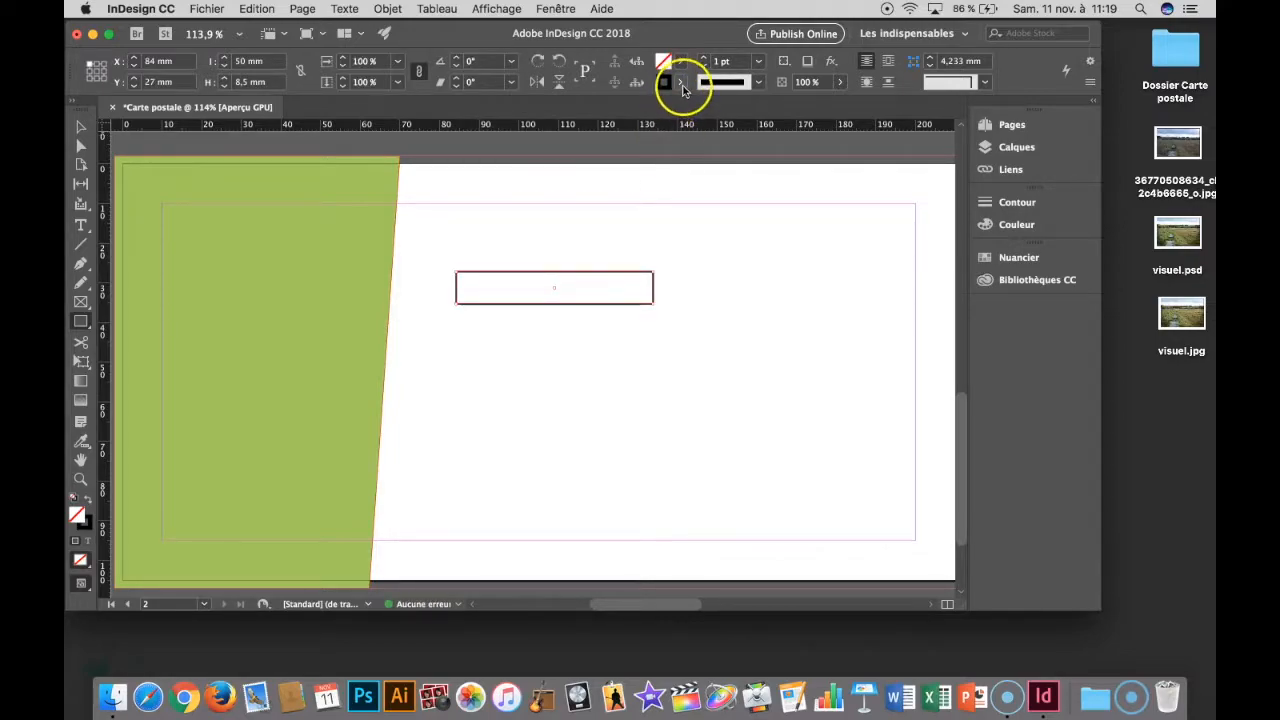
# - Give the small rectangle no outline and fill it with the C=100 M=0 J=0 N=0 swatch
pyautogui.click(681, 83)
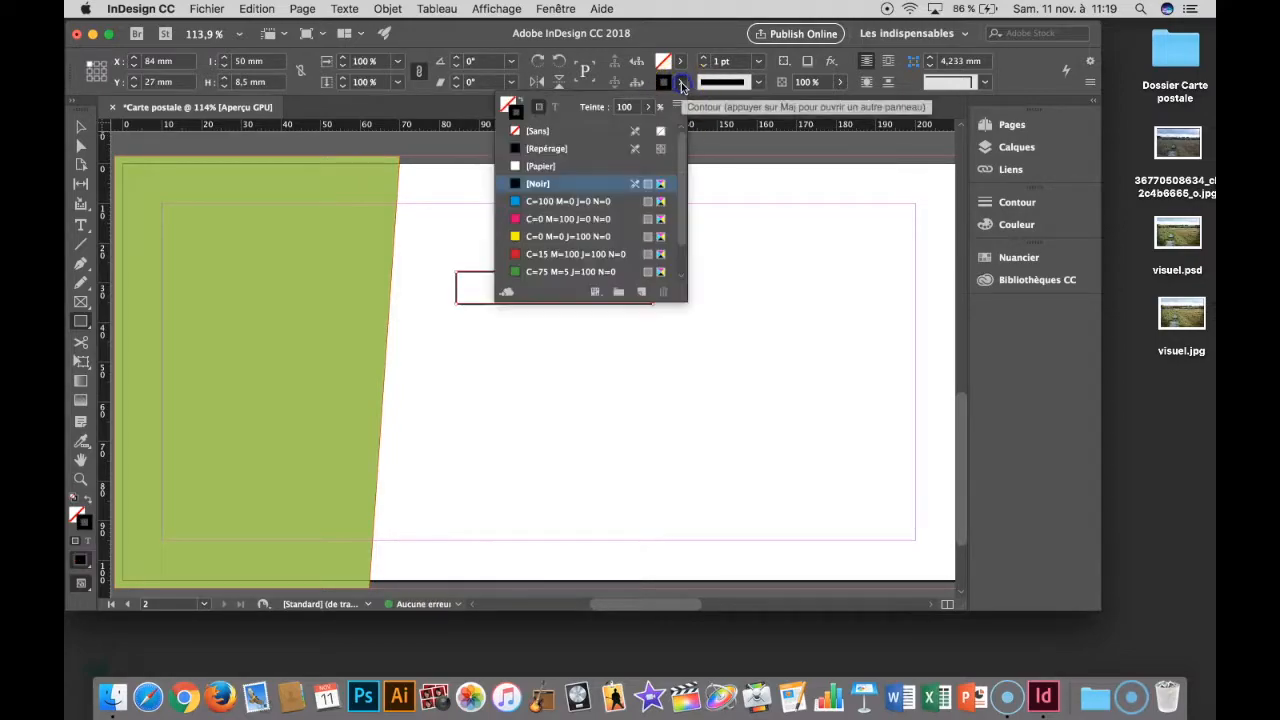
pyautogui.click(563, 130)
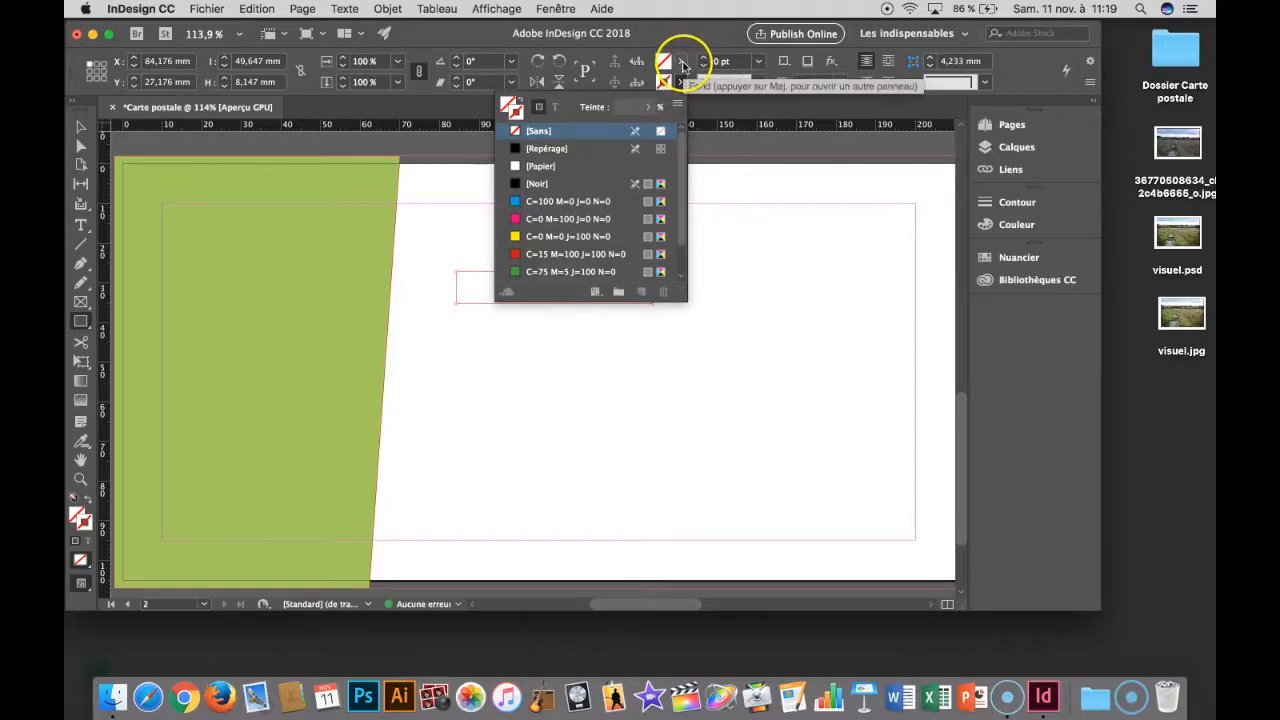
pyautogui.click(548, 204)
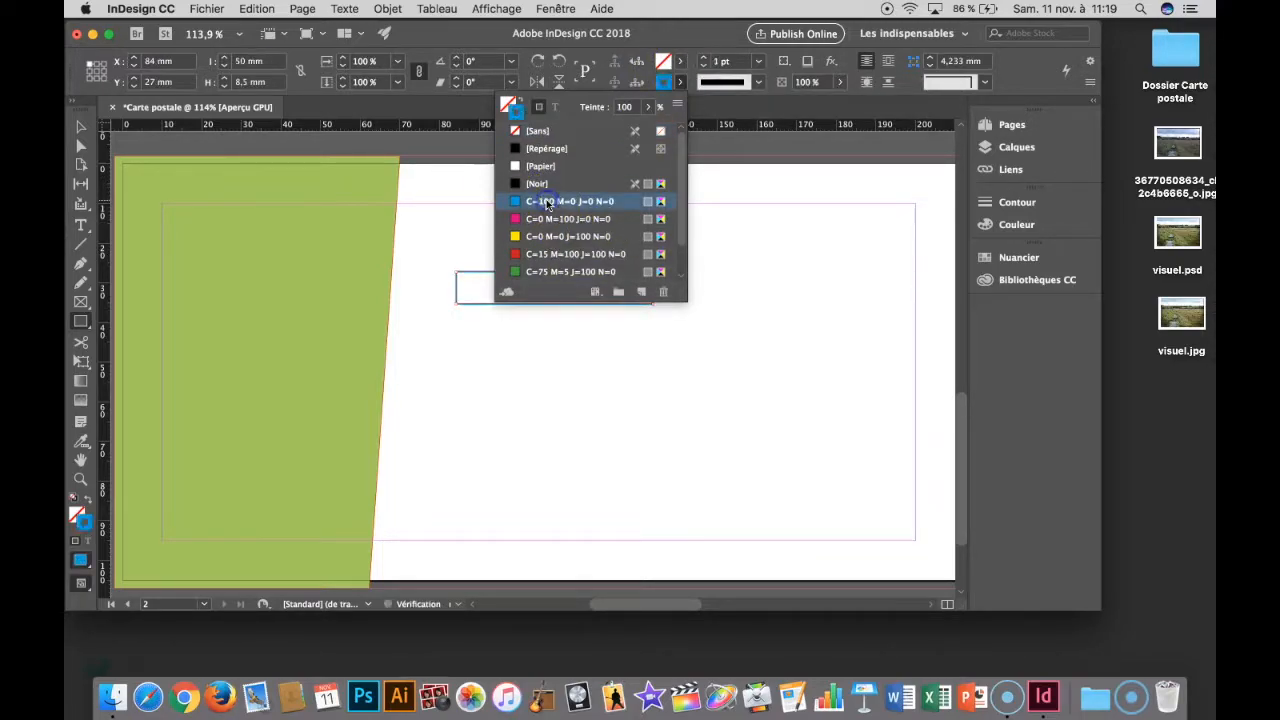
pyautogui.click(527, 130)
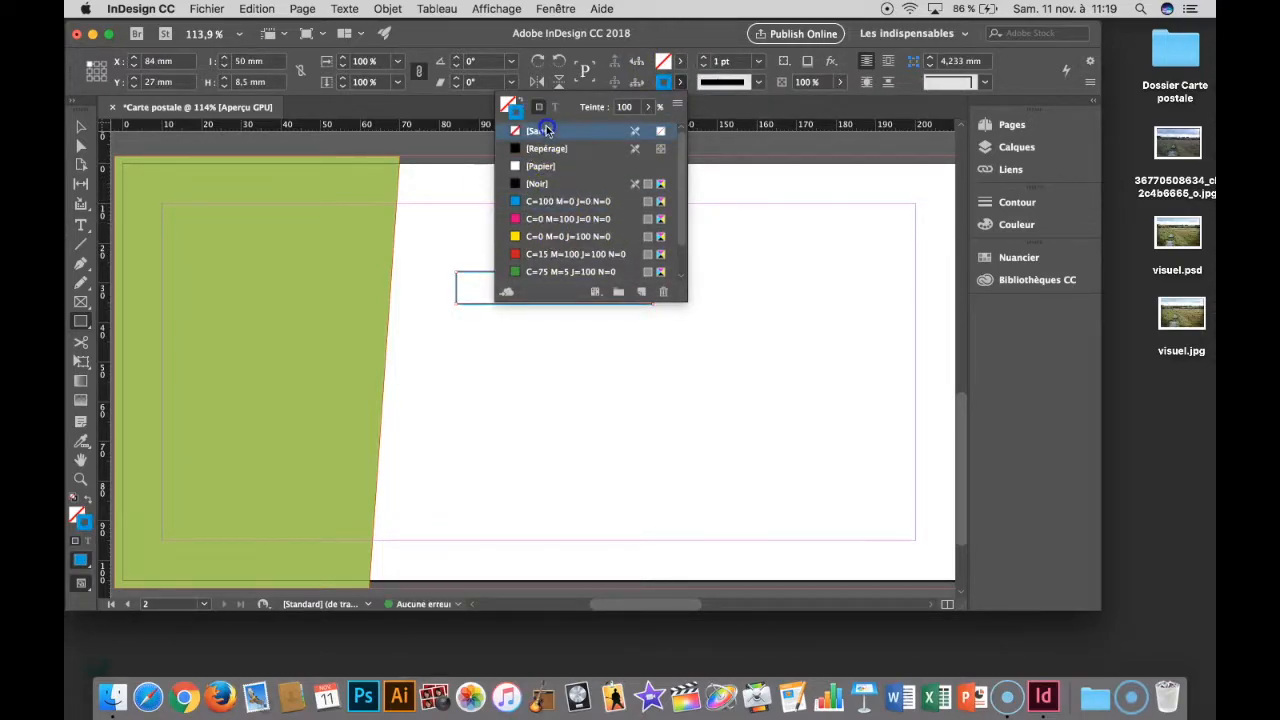
pyautogui.click(680, 62)
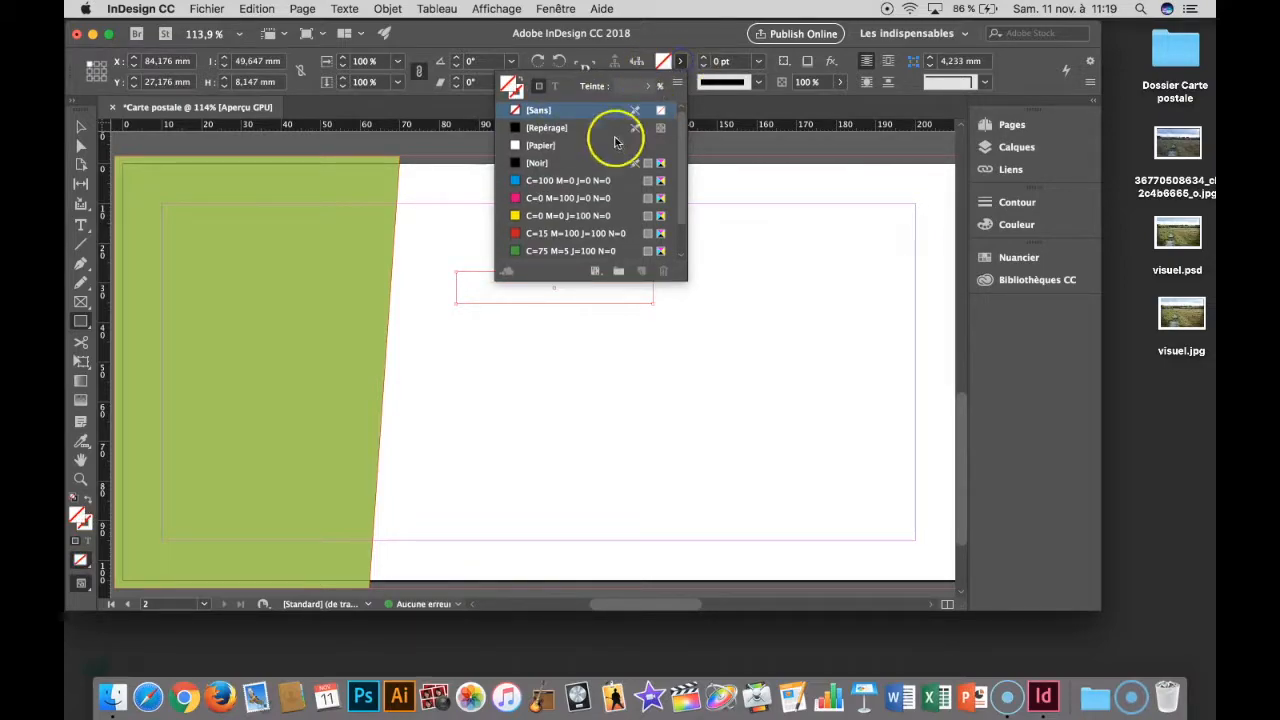
pyautogui.click(578, 180)
pyautogui.click(682, 50)
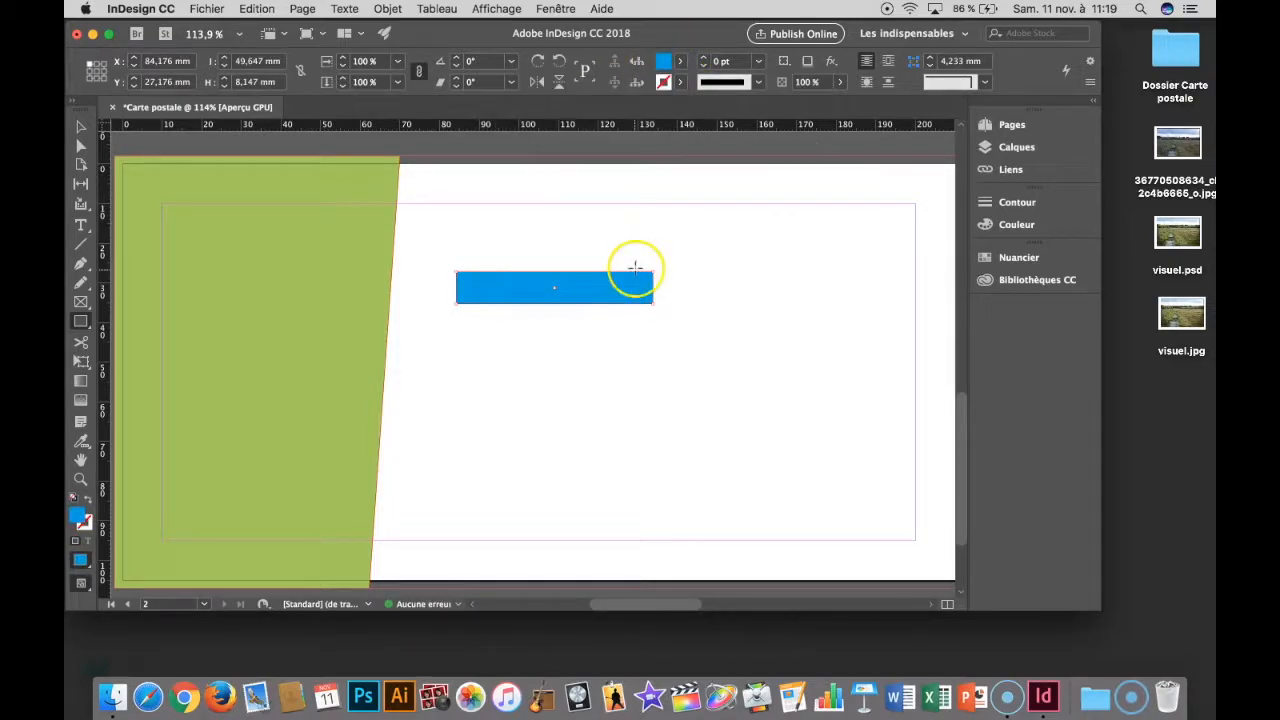
# - Move the blue rectangle to about X 72.5 mm, Y 26.75 mm and resize it to about 47.5 × 8.25 mm
pyautogui.click(80, 127)
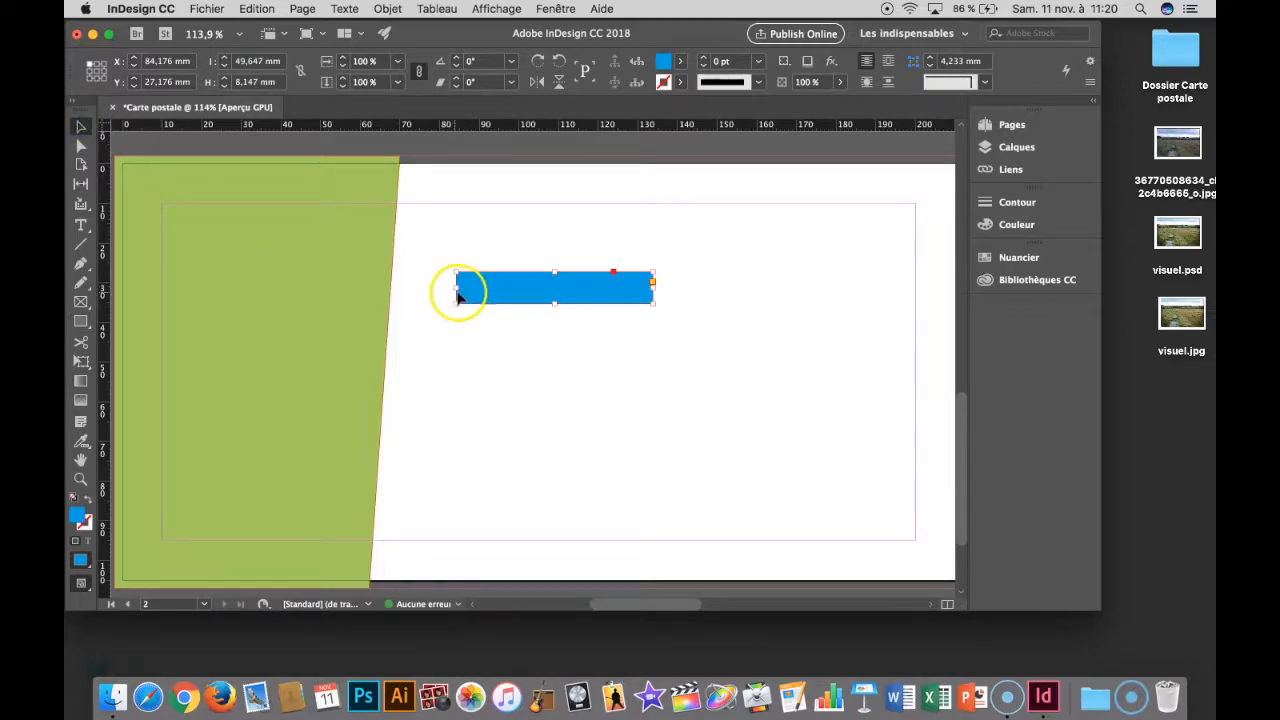
pyautogui.click(618, 287)
pyautogui.click(618, 287)
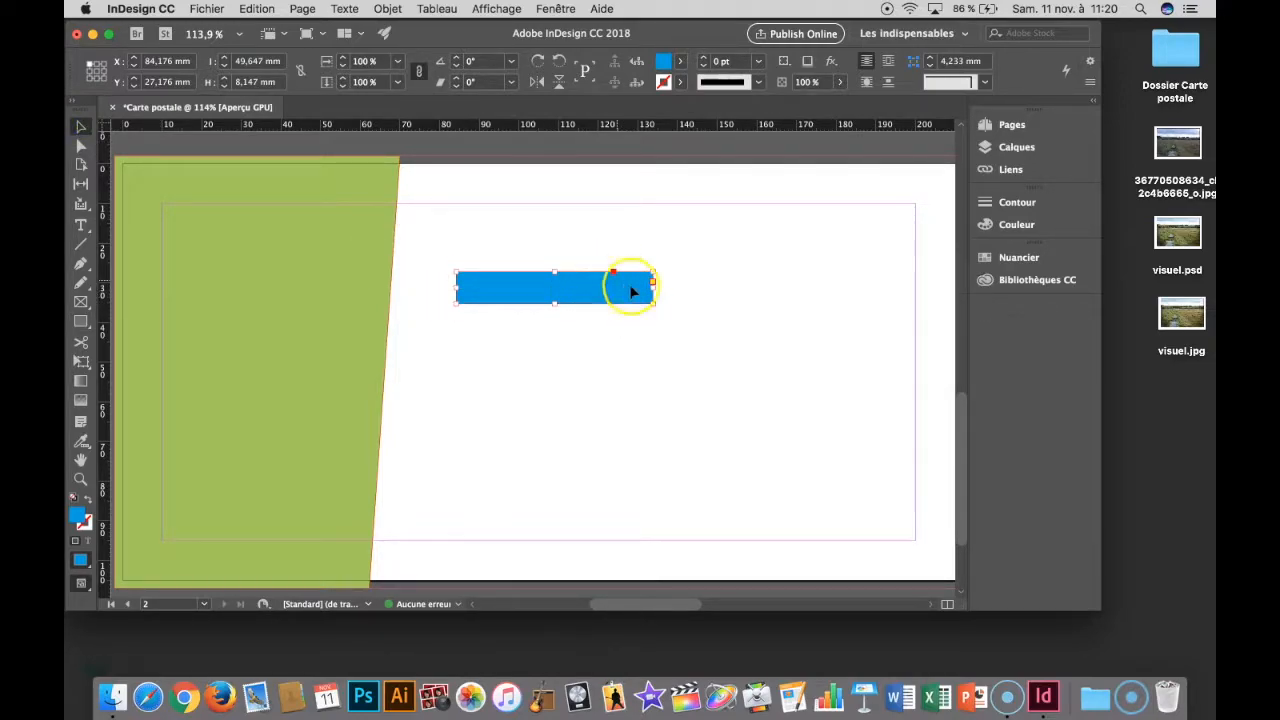
pyautogui.moveTo(618, 287); pyautogui.dragTo(572, 280)
pyautogui.click(607, 303)
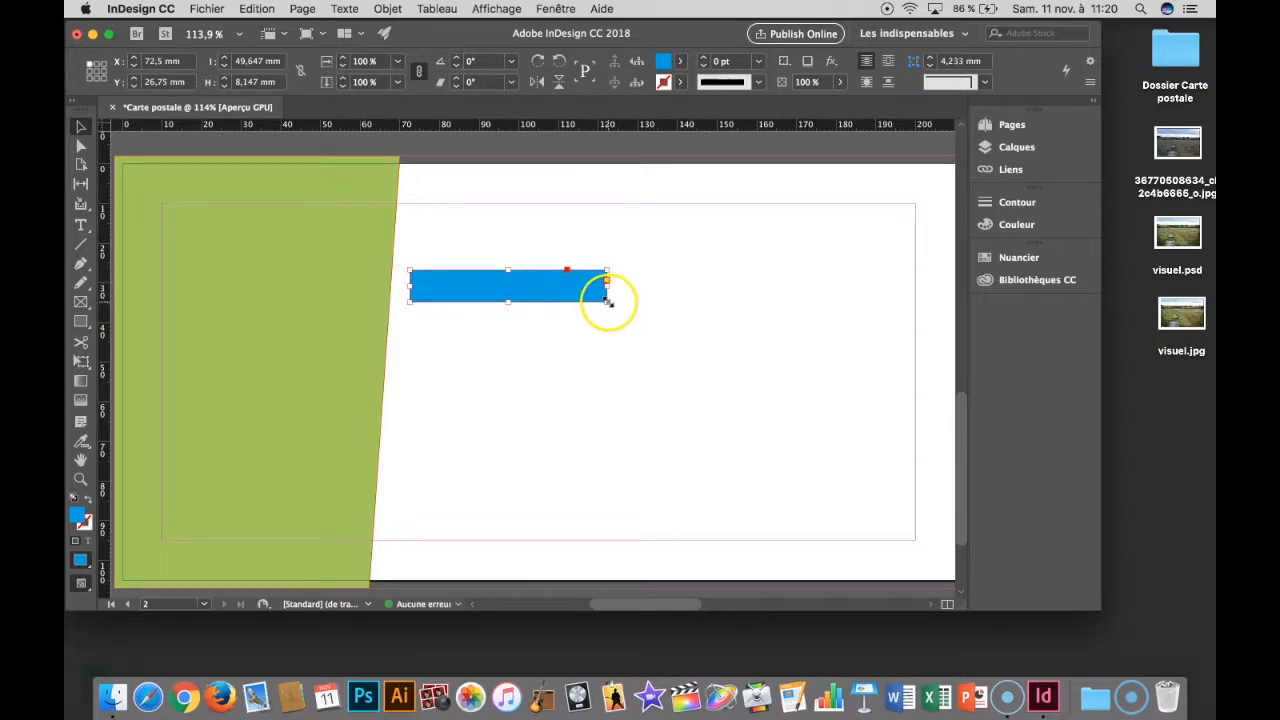
pyautogui.moveTo(607, 302); pyautogui.dragTo(599, 300)
pyautogui.click(547, 288)
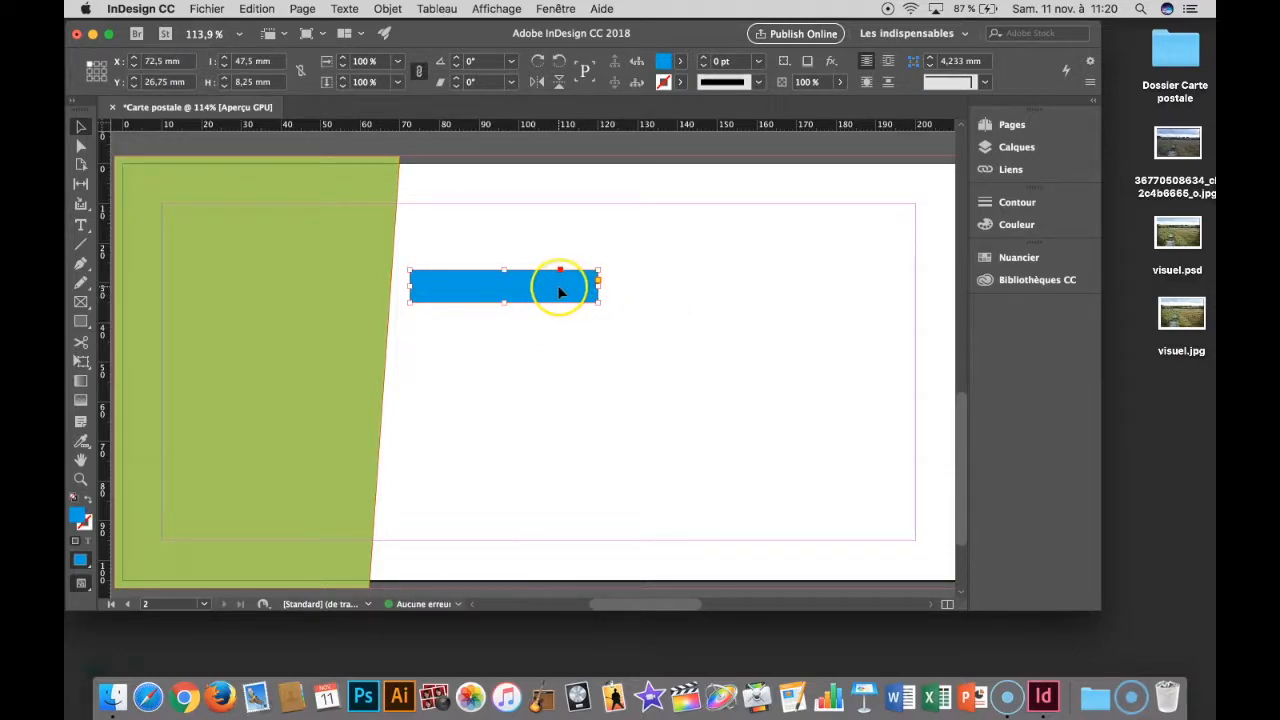
# - Duplicate the blue rectangle and shorten the copy to 15.5 × 8.25 mm, overlapping the original's lower-right end at X 112.25 mm, Y 30.875 mm
pyautogui.moveTo(547, 290); pyautogui.dragTo(648, 309)
pyautogui.moveTo(511, 303); pyautogui.dragTo(606, 306)
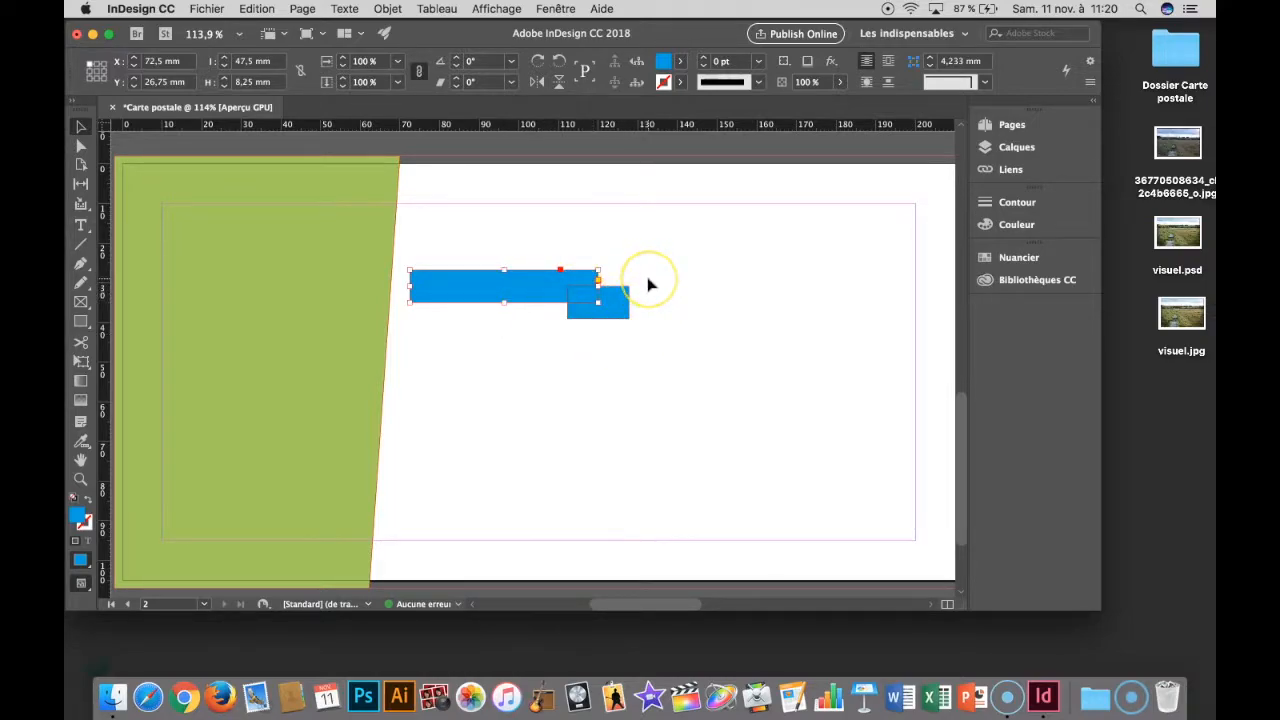
pyautogui.press('super+2')
pyautogui.click(803, 392)
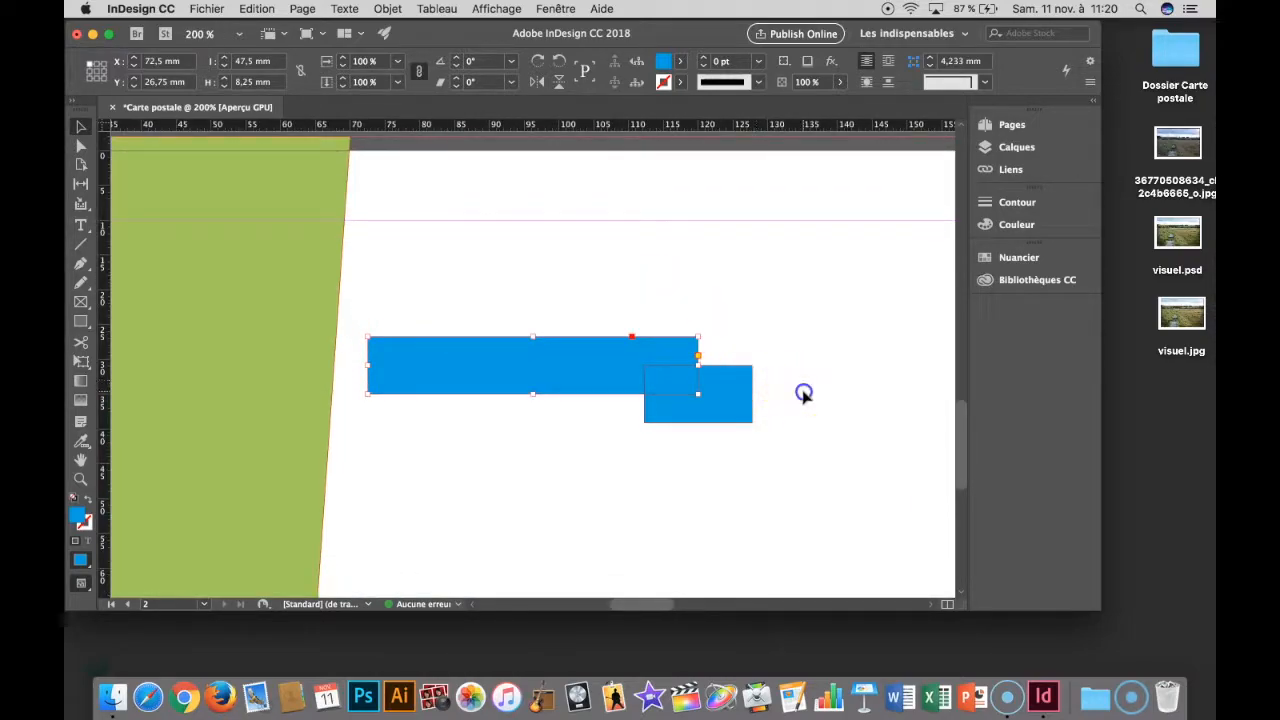
# - Add an anchor midway on the small rectangle's right edge and move it inward to X 122.5 mm, Y 35 mm, forming a ribbon notch
pyautogui.click(730, 390)
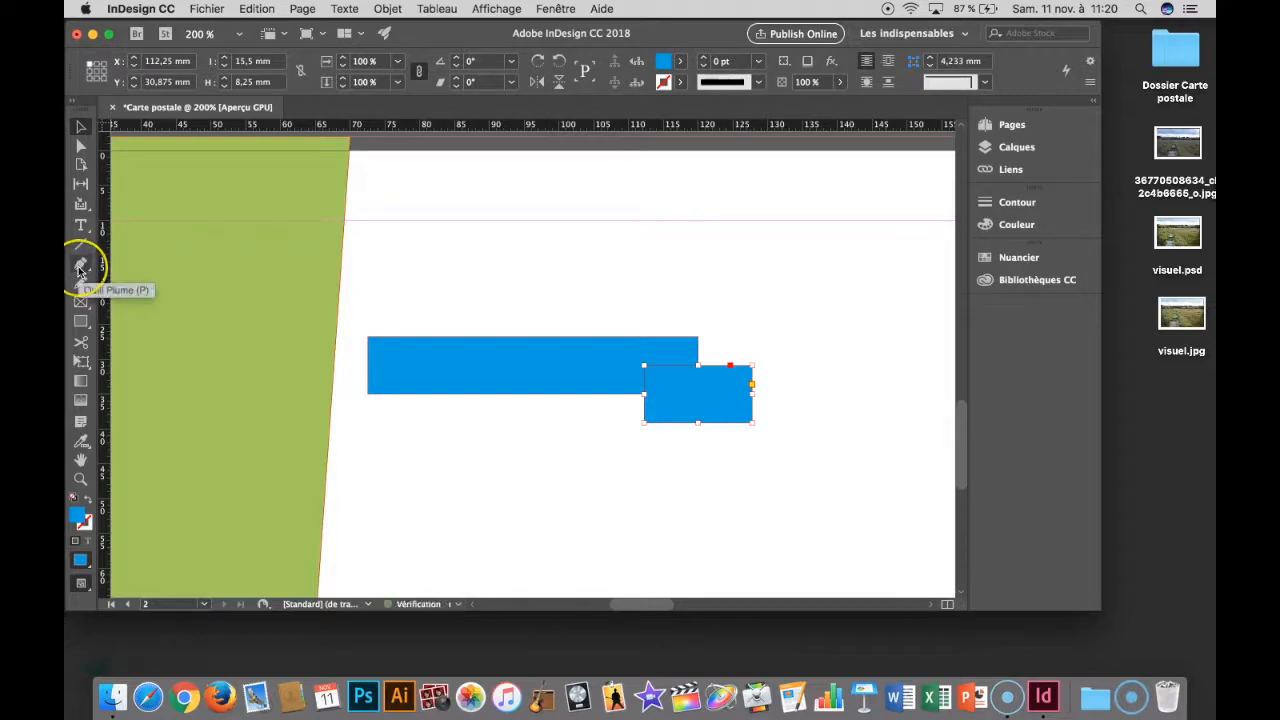
pyautogui.click(690, 428)
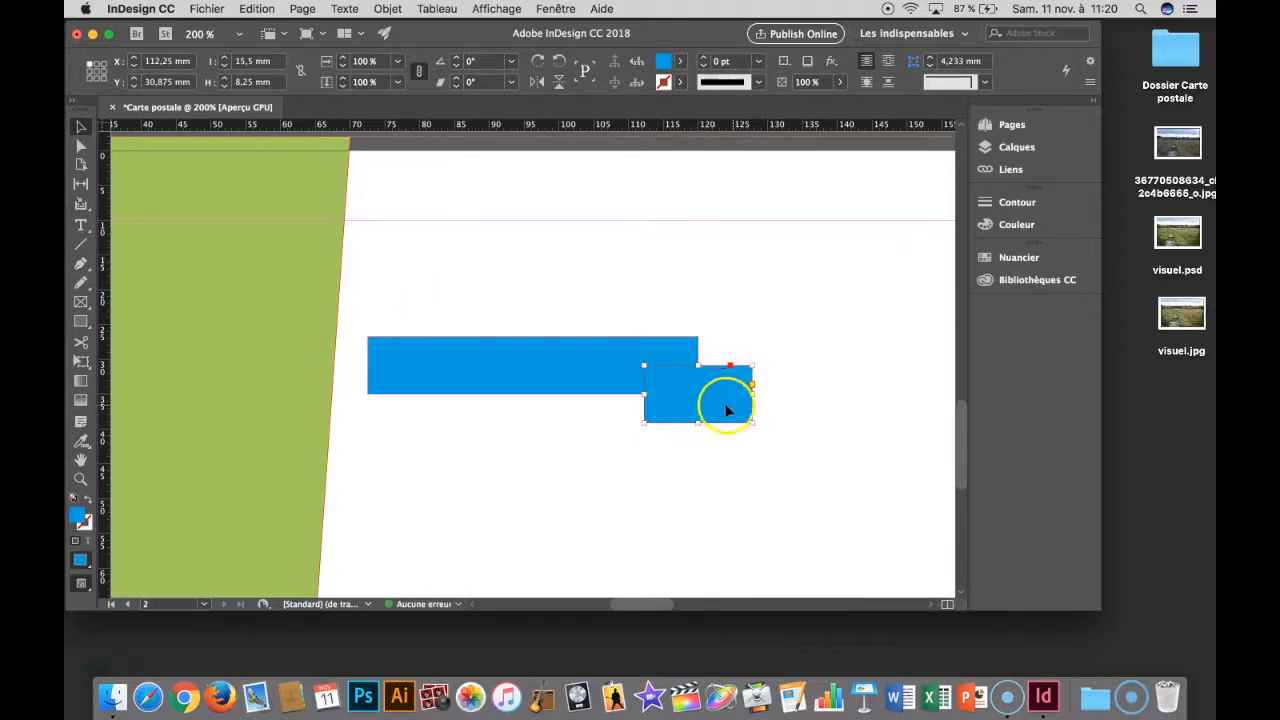
pyautogui.click(81, 265)
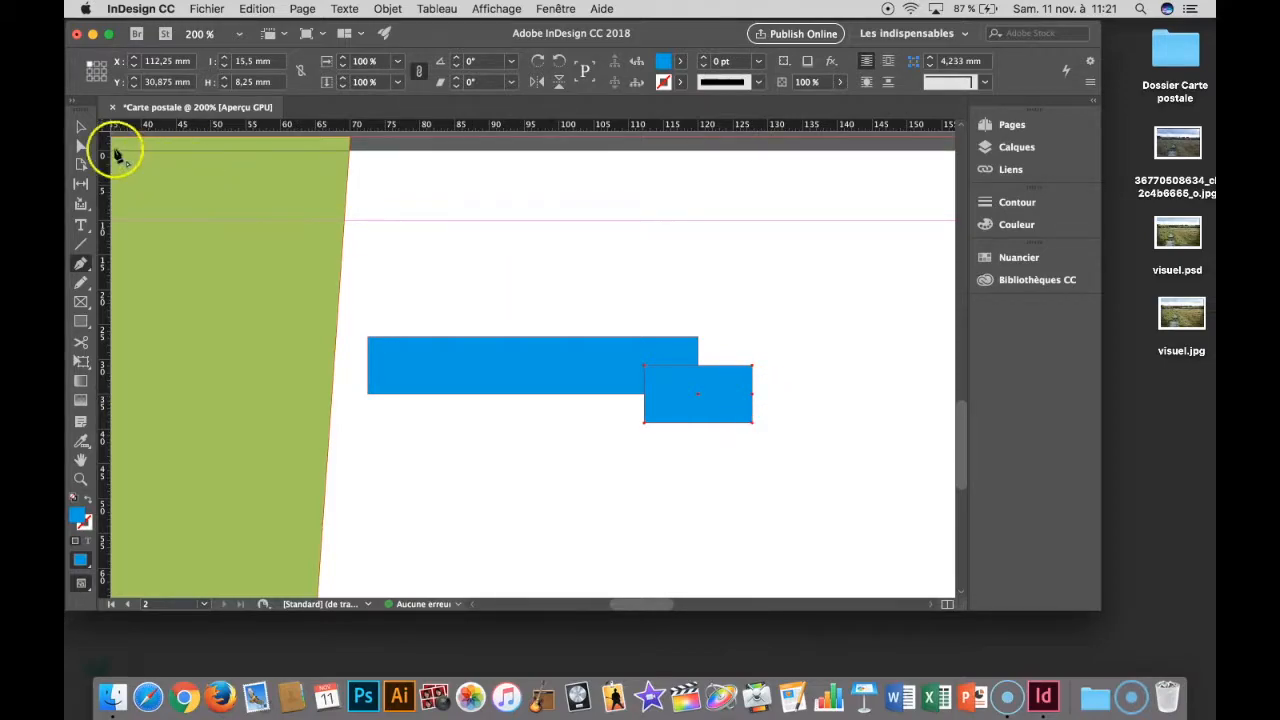
pyautogui.click(83, 147)
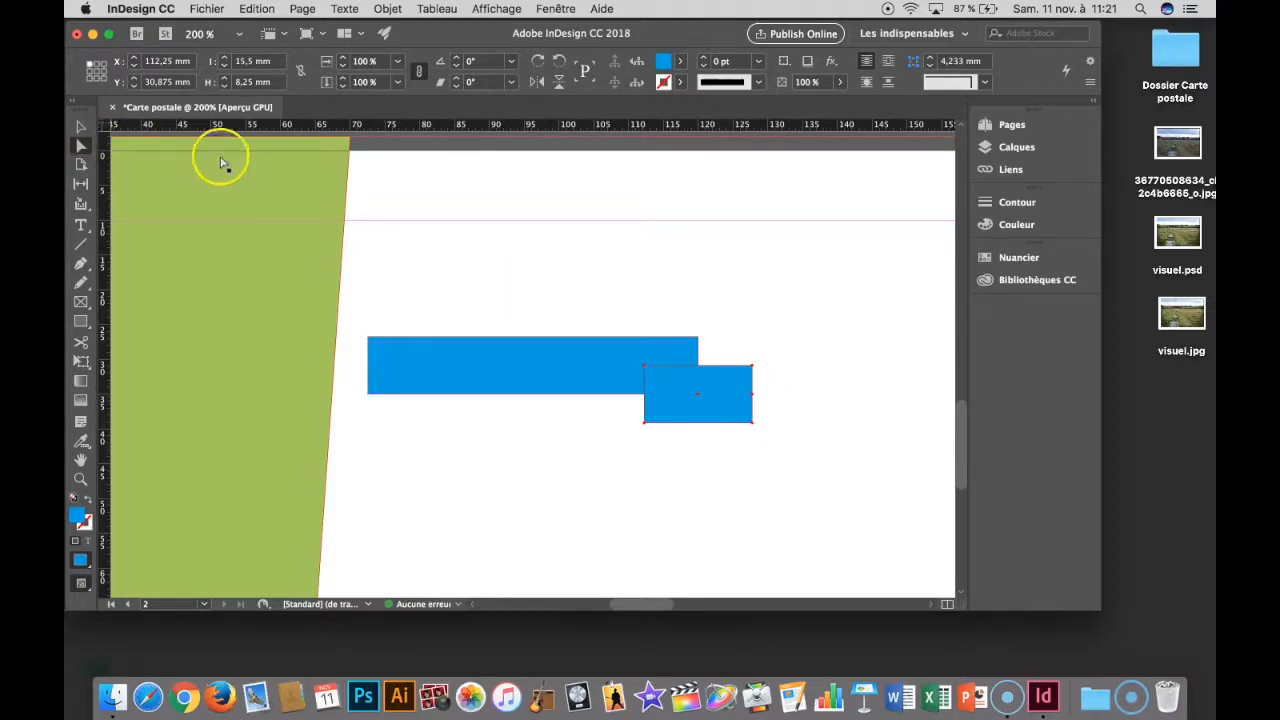
pyautogui.click(814, 399)
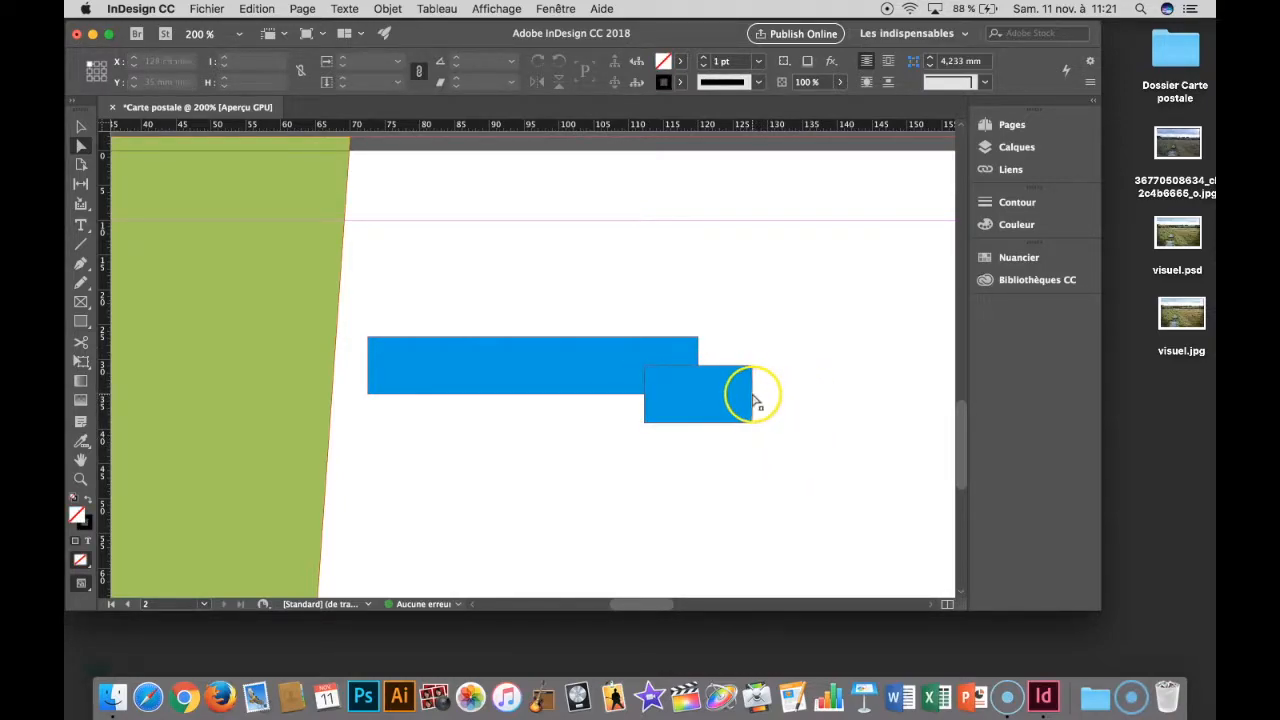
pyautogui.moveTo(755, 400); pyautogui.dragTo(719, 397)
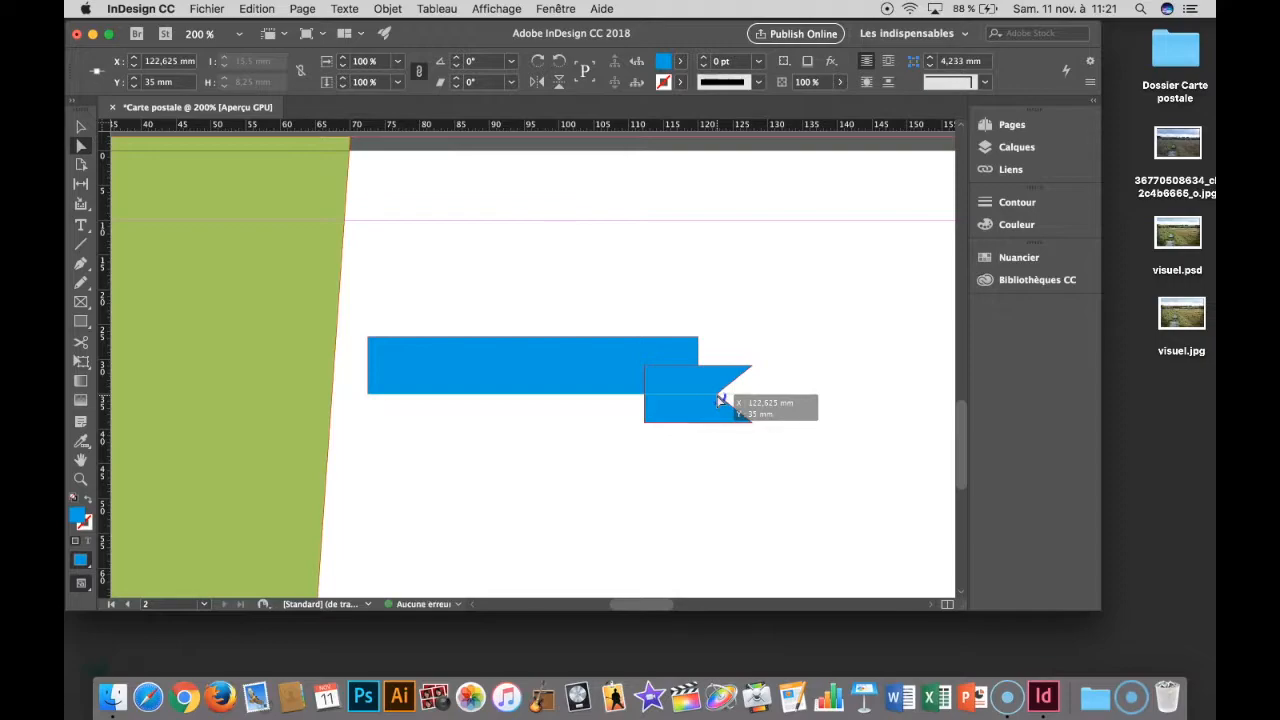
pyautogui.moveTo(717, 398); pyautogui.dragTo(716, 397)
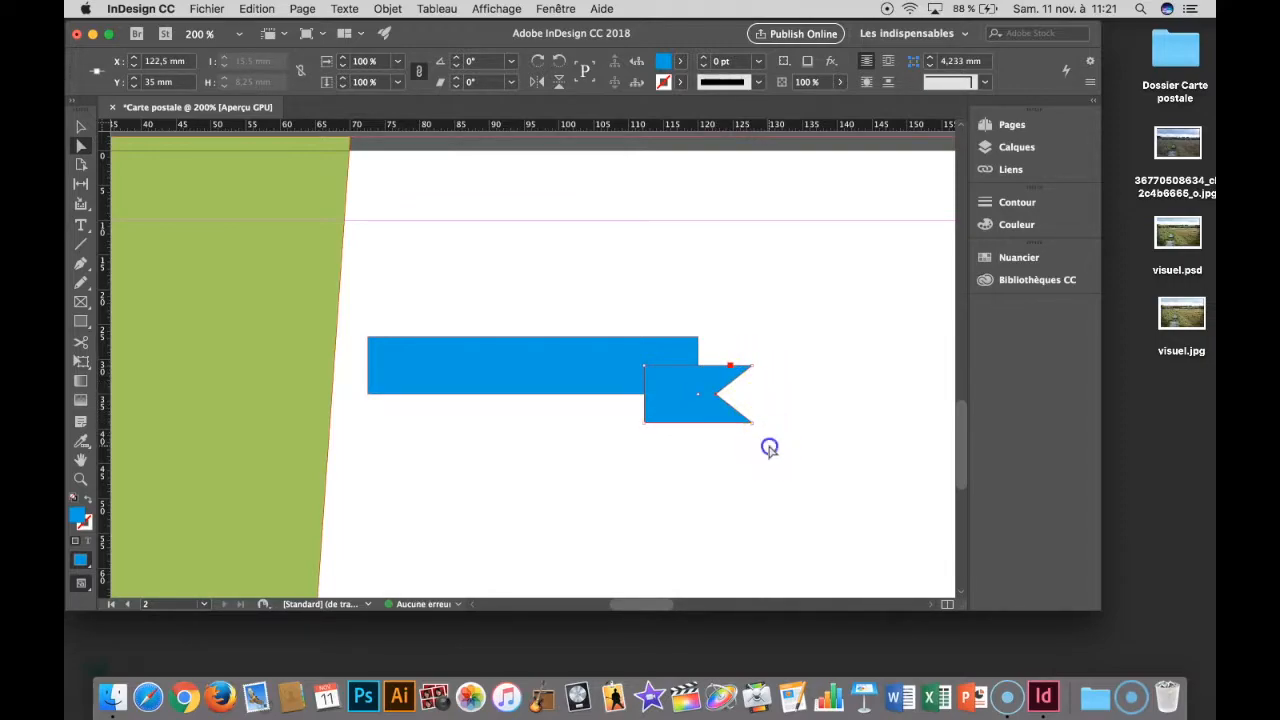
pyautogui.click(769, 448)
# - Shift the notched piece slightly to the right so that it overlaps less of the long rectangle's end
pyautogui.click(83, 128)
pyautogui.click(690, 404)
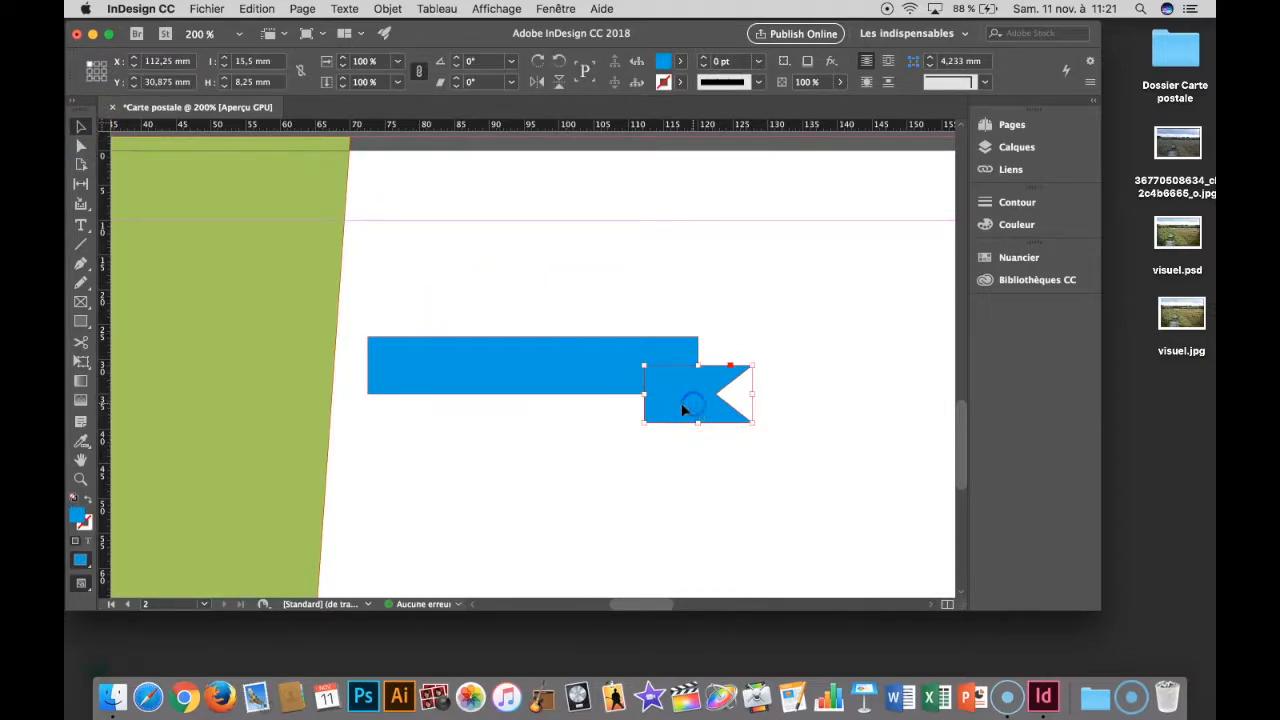
pyautogui.moveTo(674, 406); pyautogui.dragTo(698, 406)
pyautogui.click(703, 468)
# - Draw a closed right-angled triangle about 4.4 × 3.5 mm with the Pen tool below the notched piece's left end
pyautogui.click(80, 266)
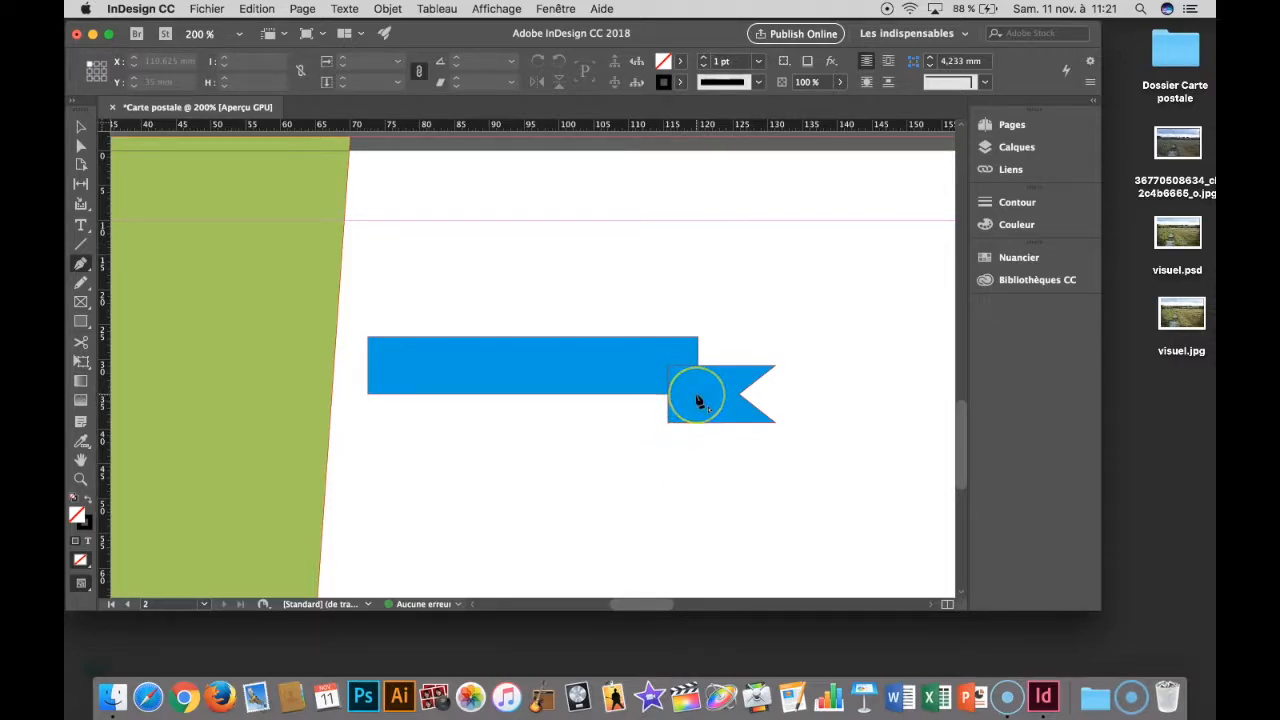
pyautogui.click(676, 470)
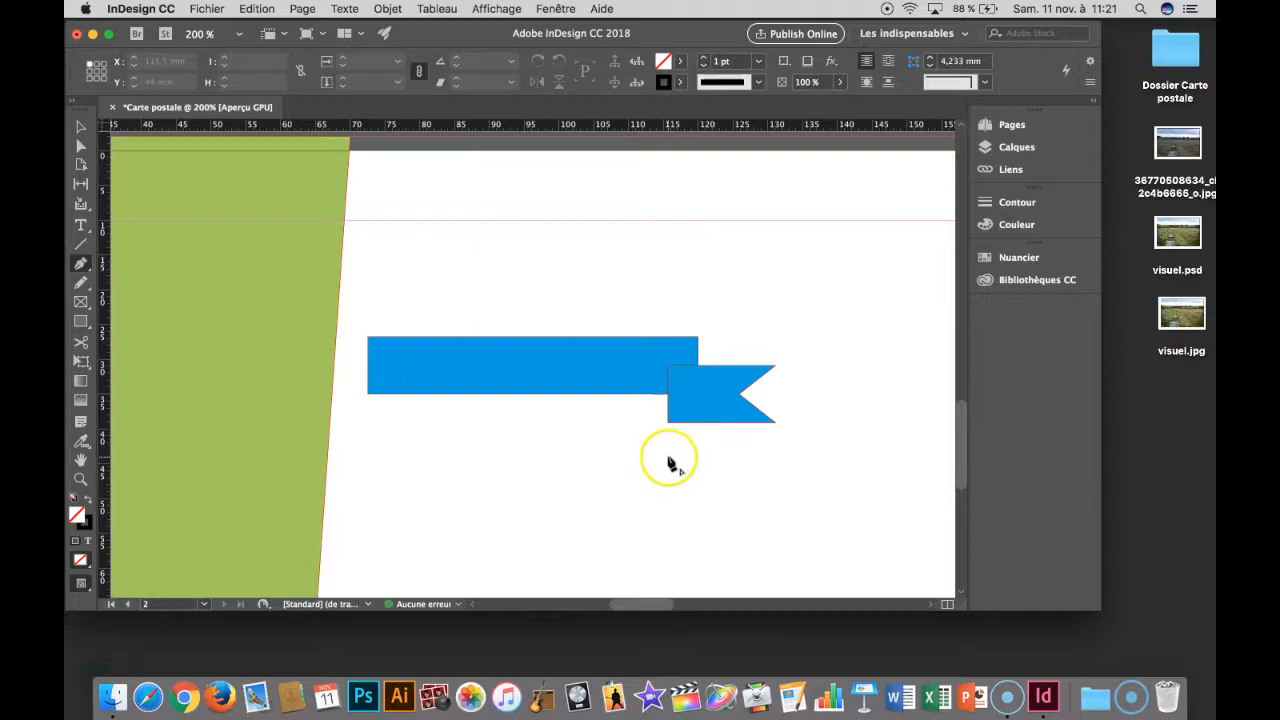
pyautogui.click(700, 463)
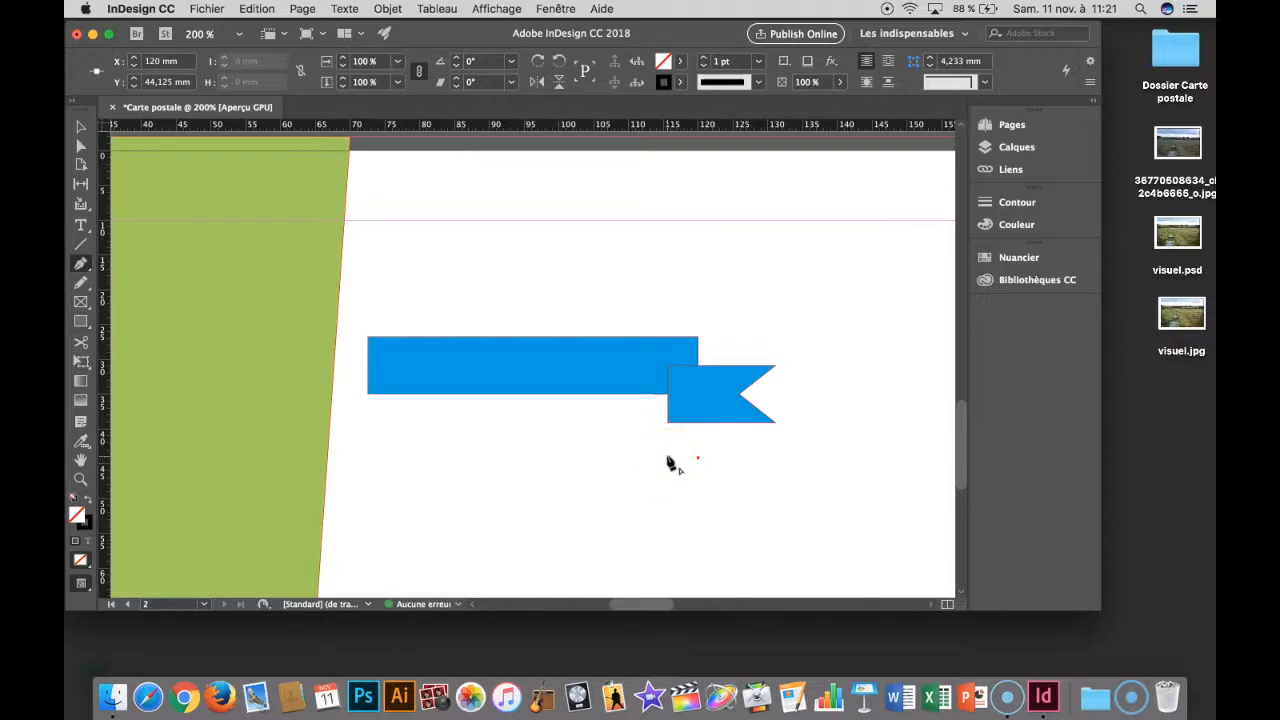
pyautogui.click(668, 459)
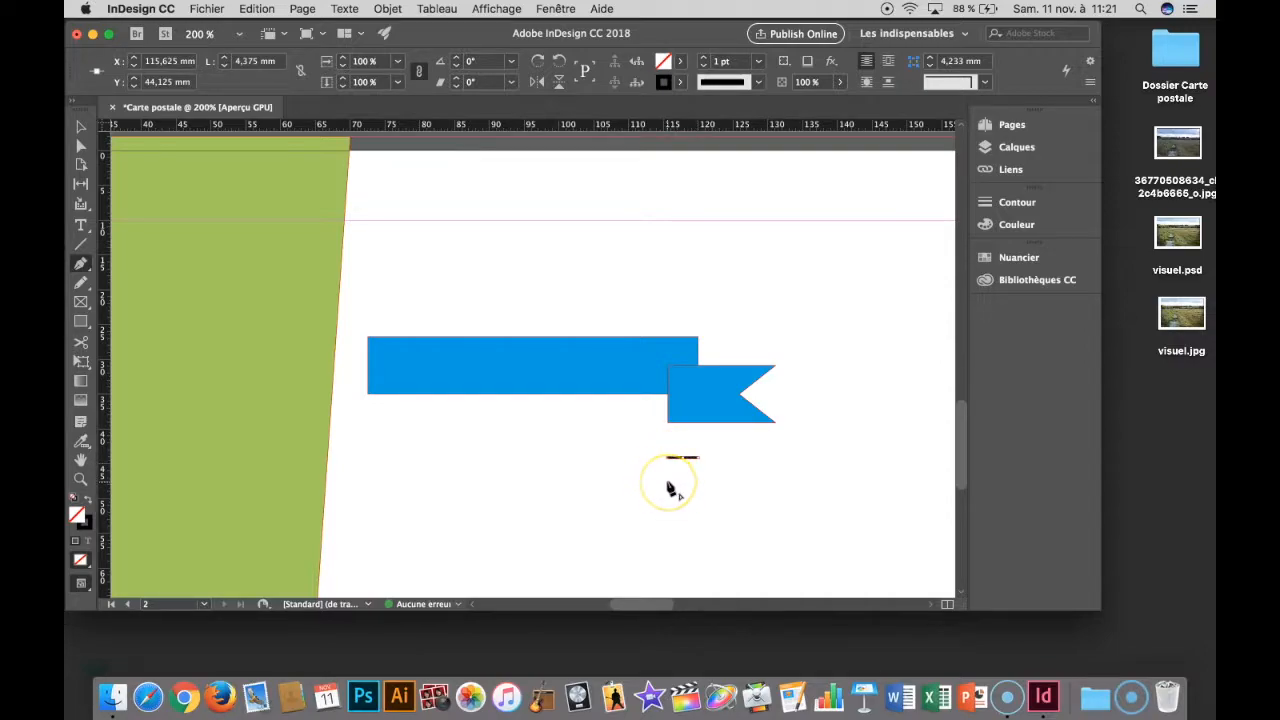
pyautogui.click(668, 483)
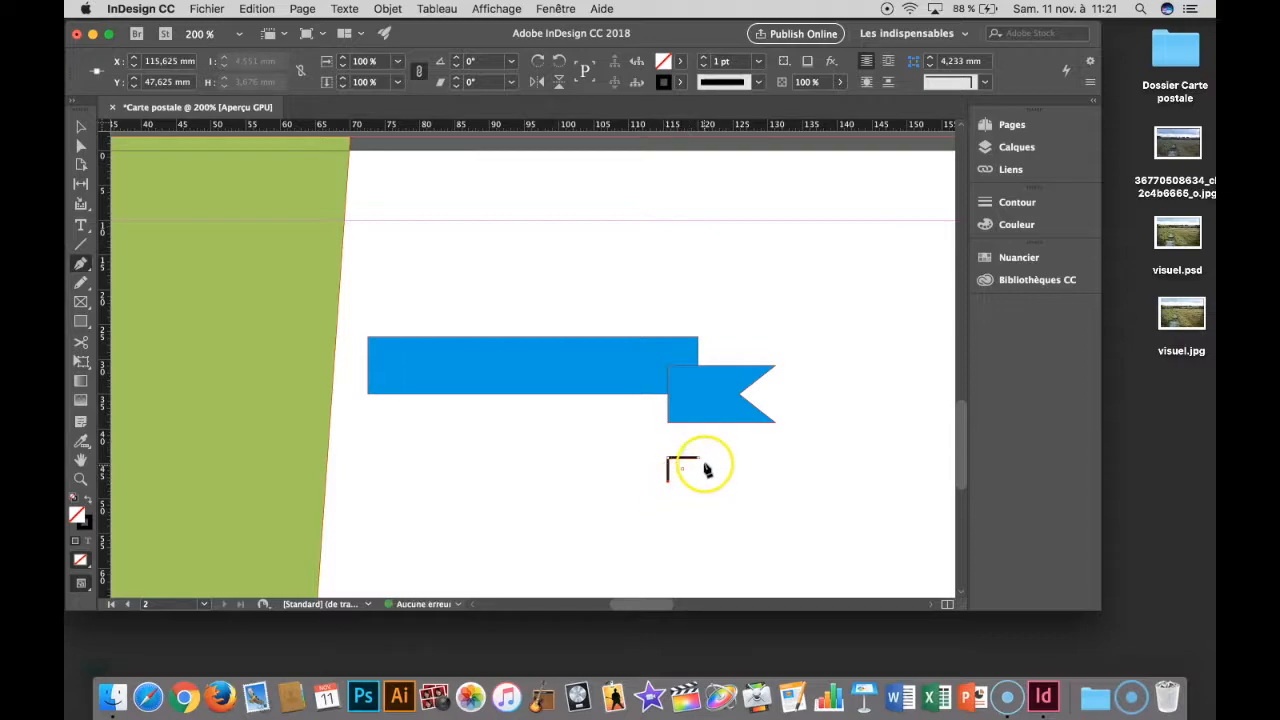
pyautogui.click(698, 459)
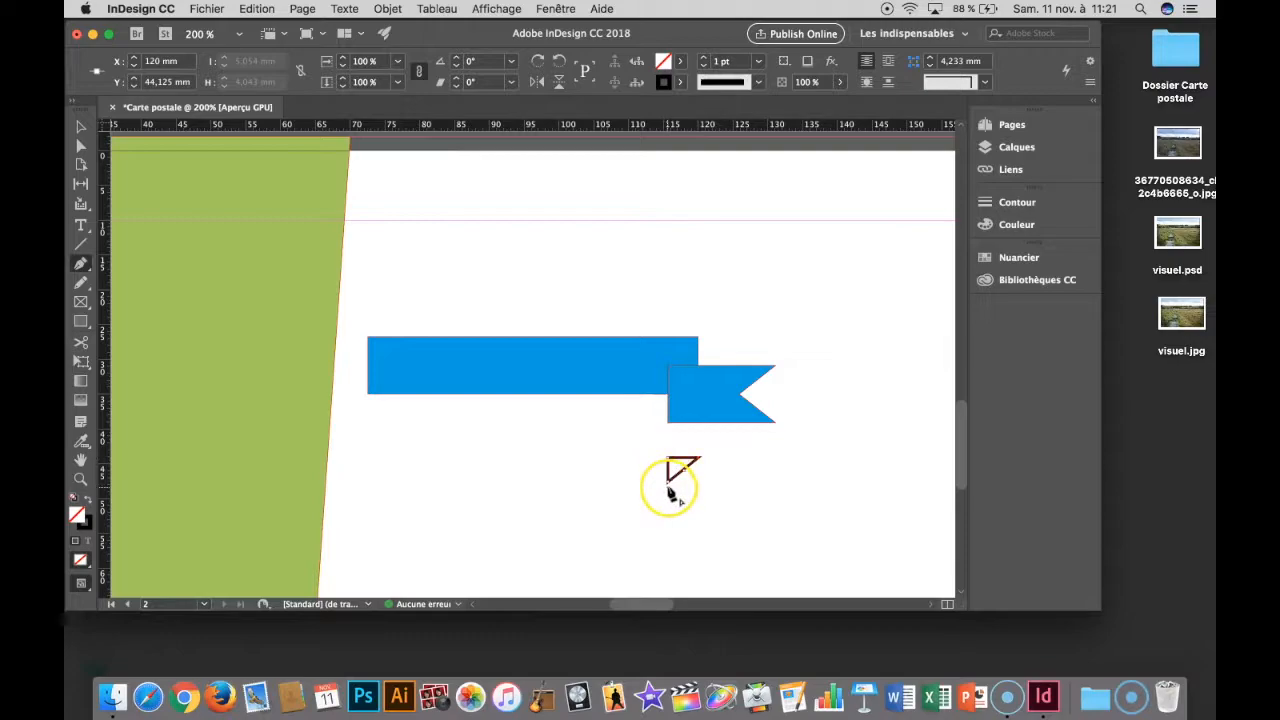
pyautogui.click(464, 478)
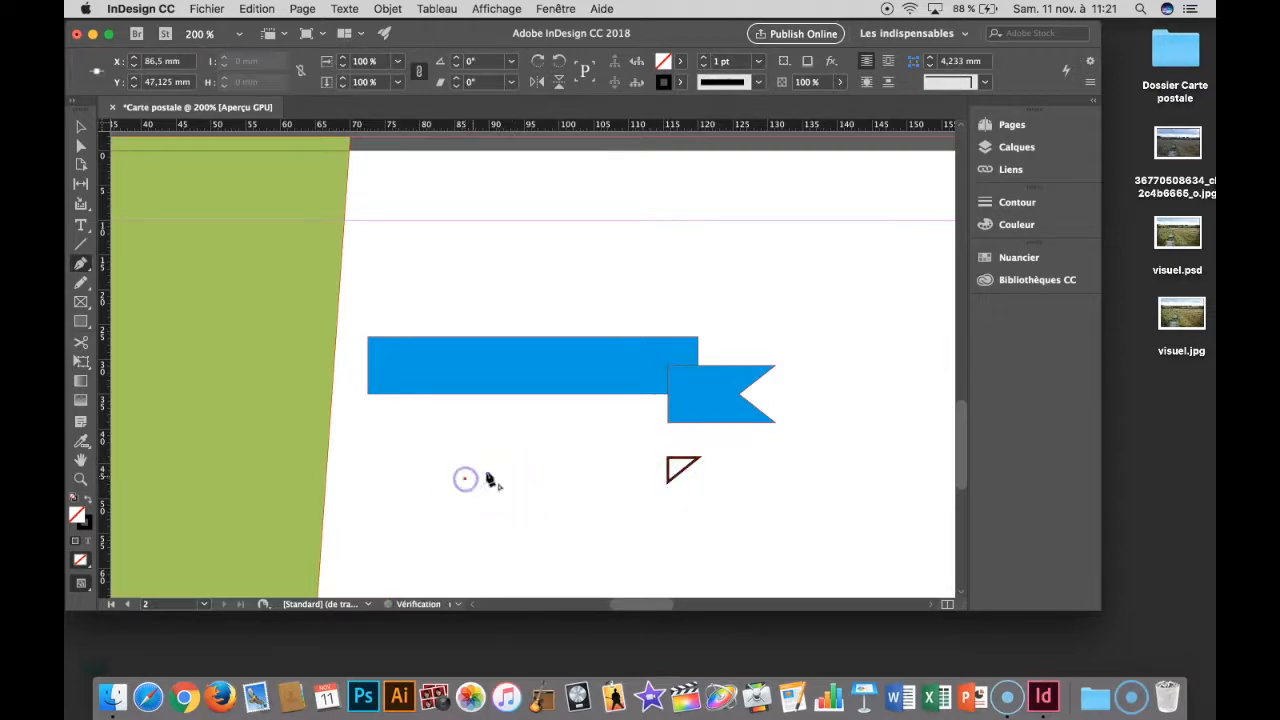
pyautogui.moveTo(504, 470); pyautogui.dragTo(564, 537)
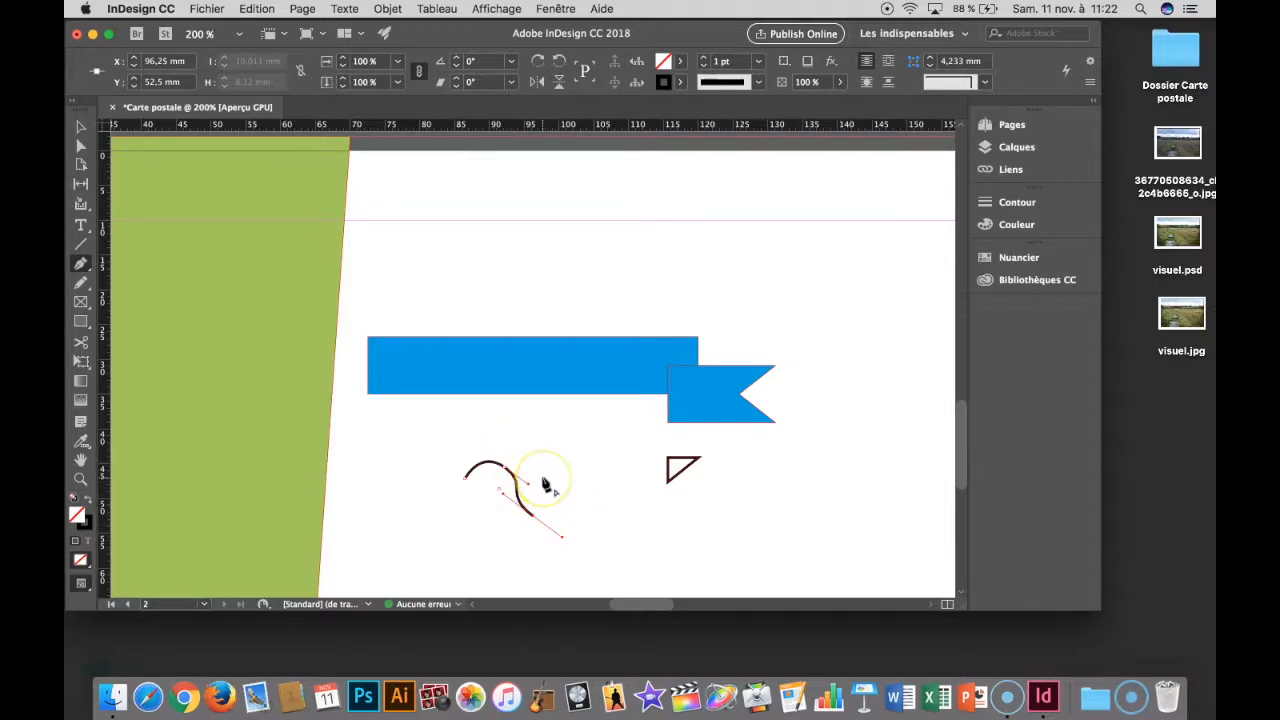
pyautogui.press('super+z')
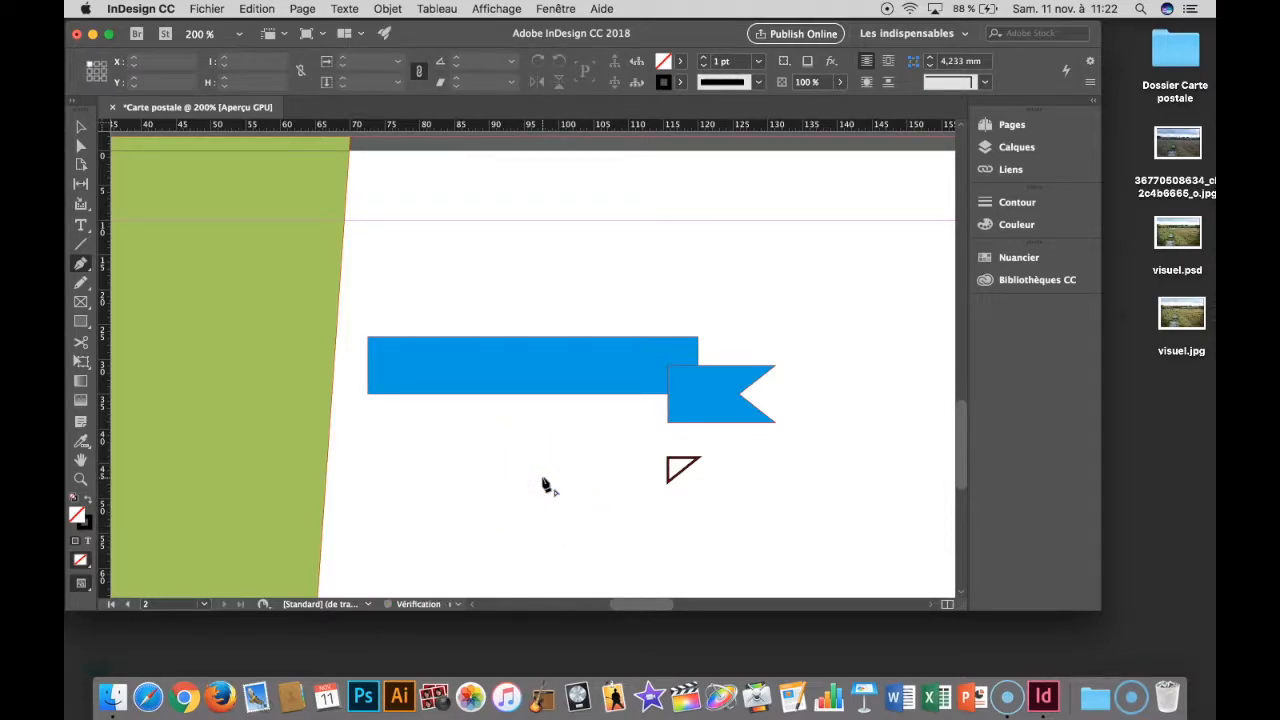
# - Give the small triangle no outline and fill it with the C=100 M=0 J=0 N=0 swatch
pyautogui.click(81, 145)
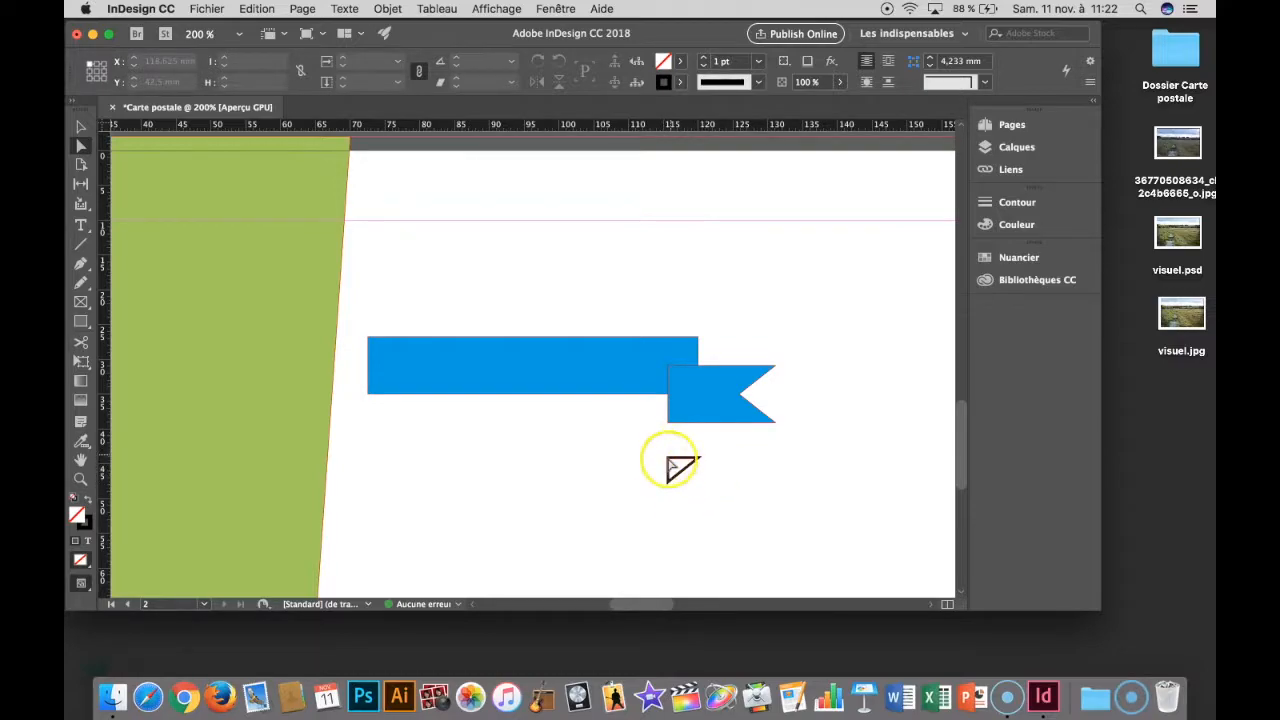
pyautogui.click(680, 465)
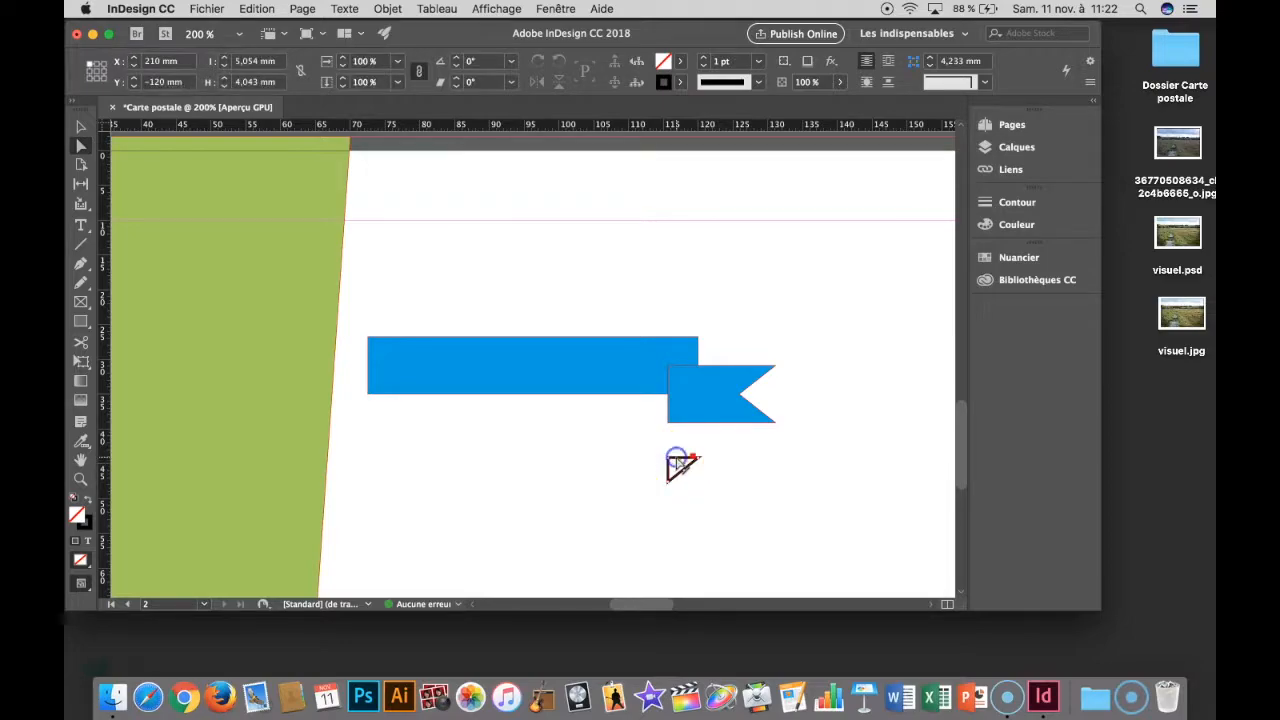
pyautogui.press('super+equal')
pyautogui.press('super+equal')
pyautogui.press('super+equal')
pyautogui.press('super+equal')
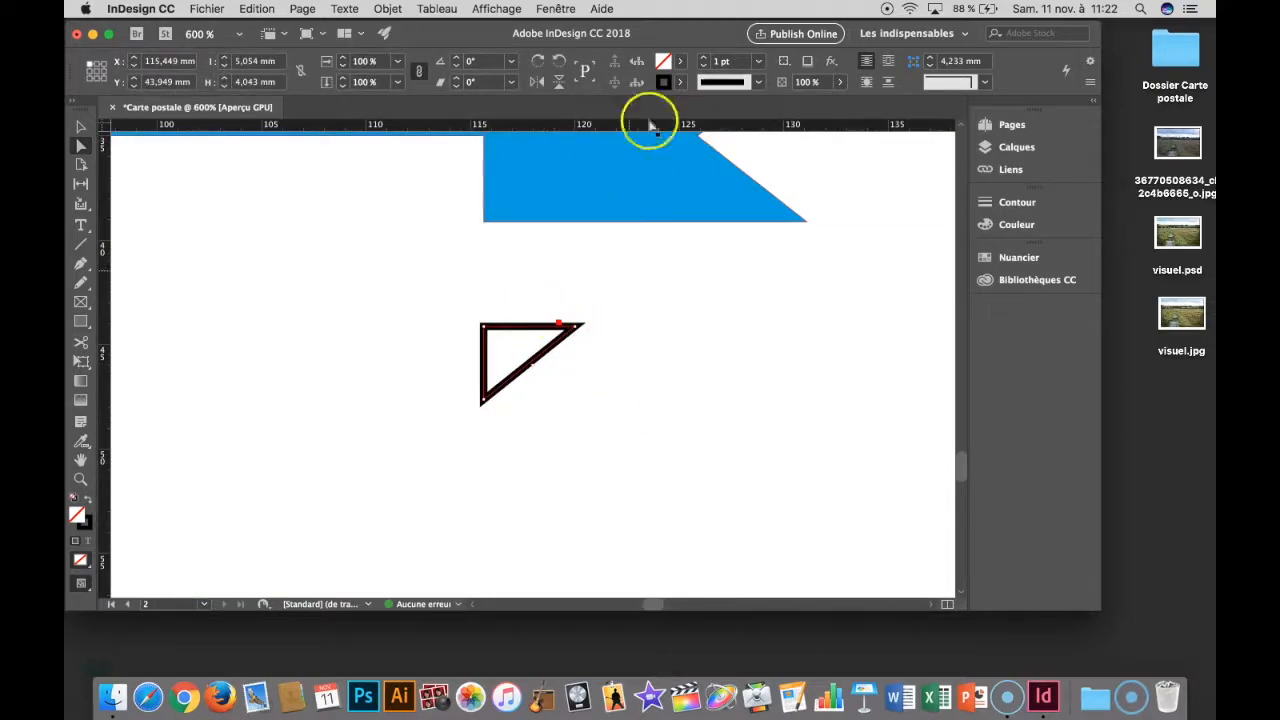
pyautogui.click(679, 82)
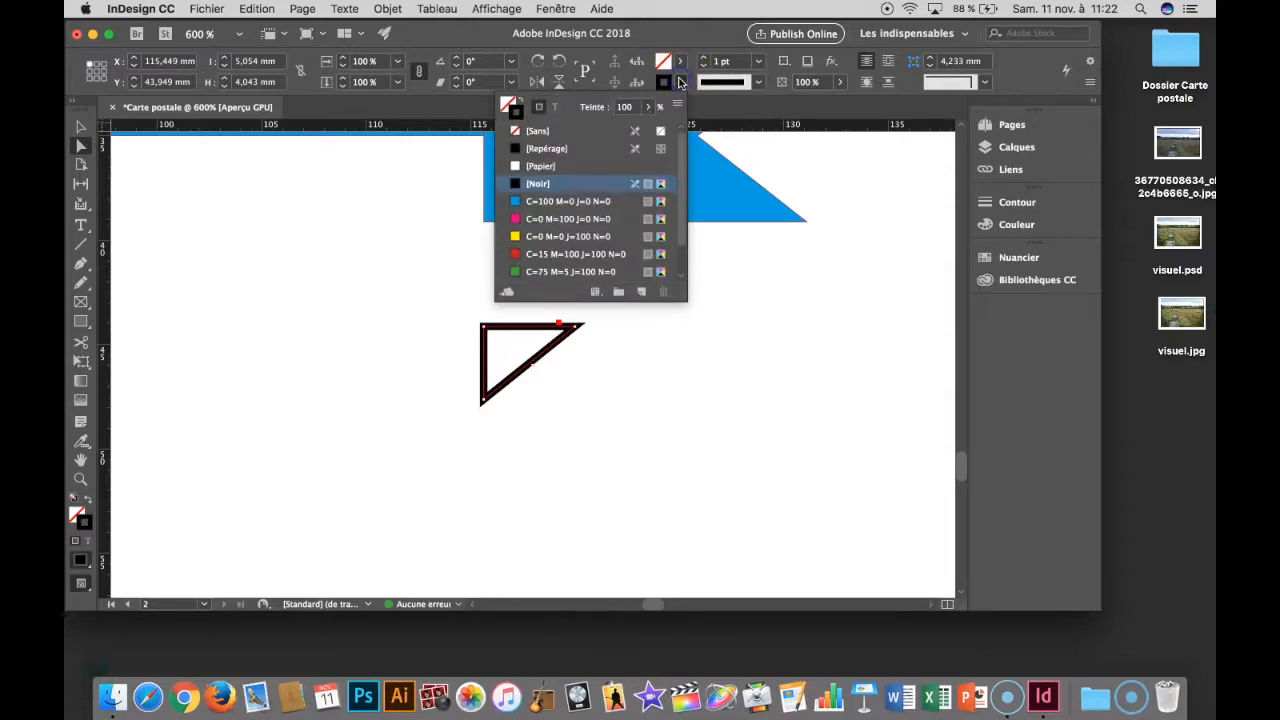
pyautogui.click(565, 133)
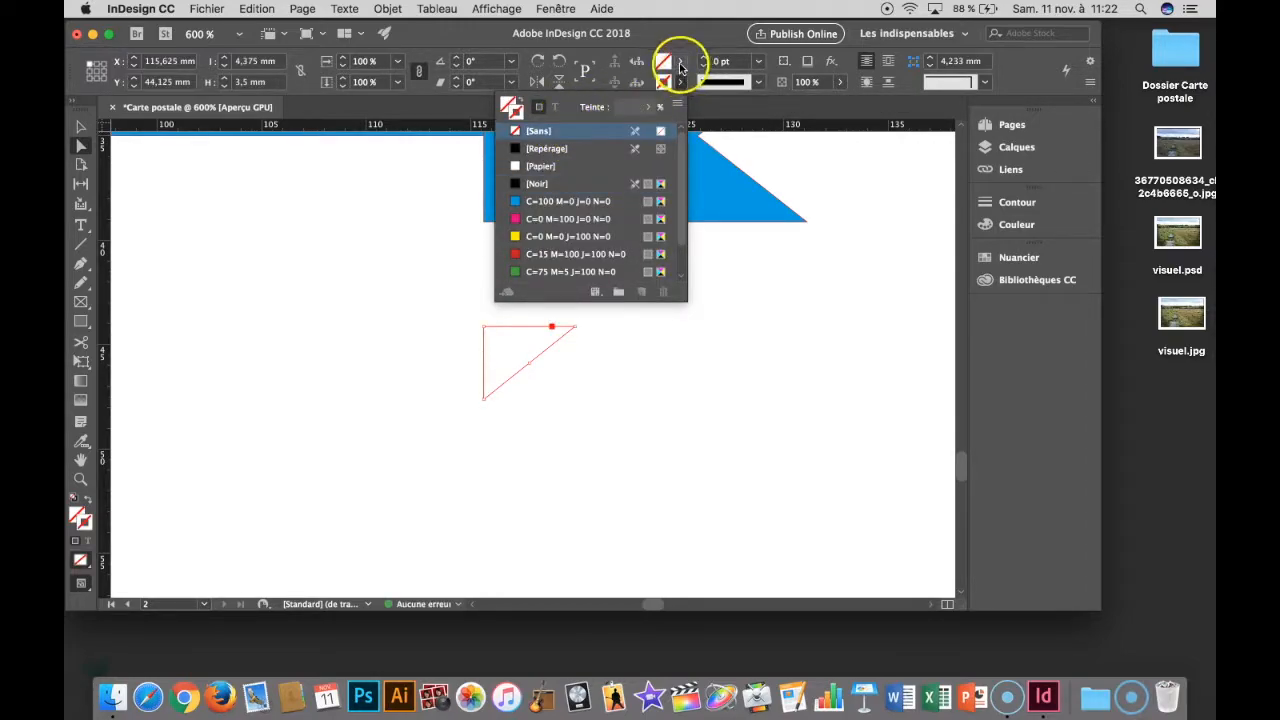
pyautogui.click(680, 61)
pyautogui.click(585, 180)
pyautogui.click(566, 308)
# - Move the triangle to X 115.625 mm, Y 35 mm and extend its lower anchor to Y 39.125 mm at the notched piece's corner
pyautogui.click(493, 342)
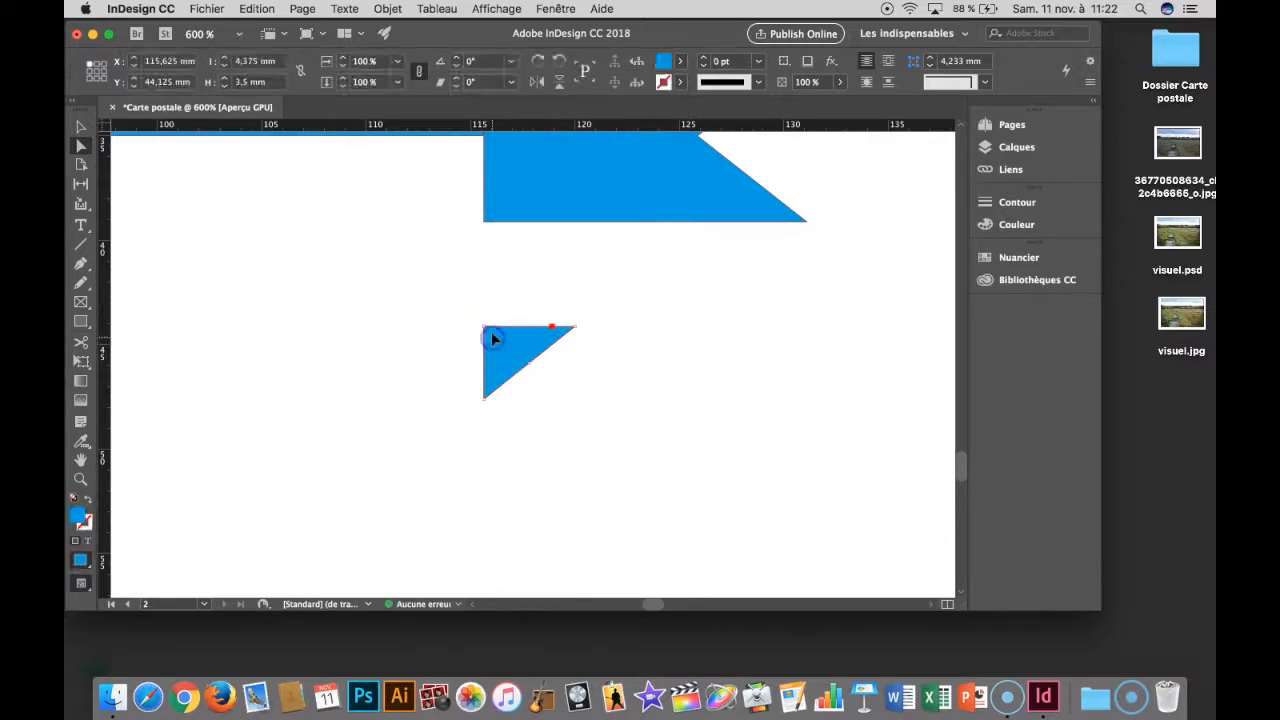
pyautogui.moveTo(503, 332); pyautogui.dragTo(507, 147)
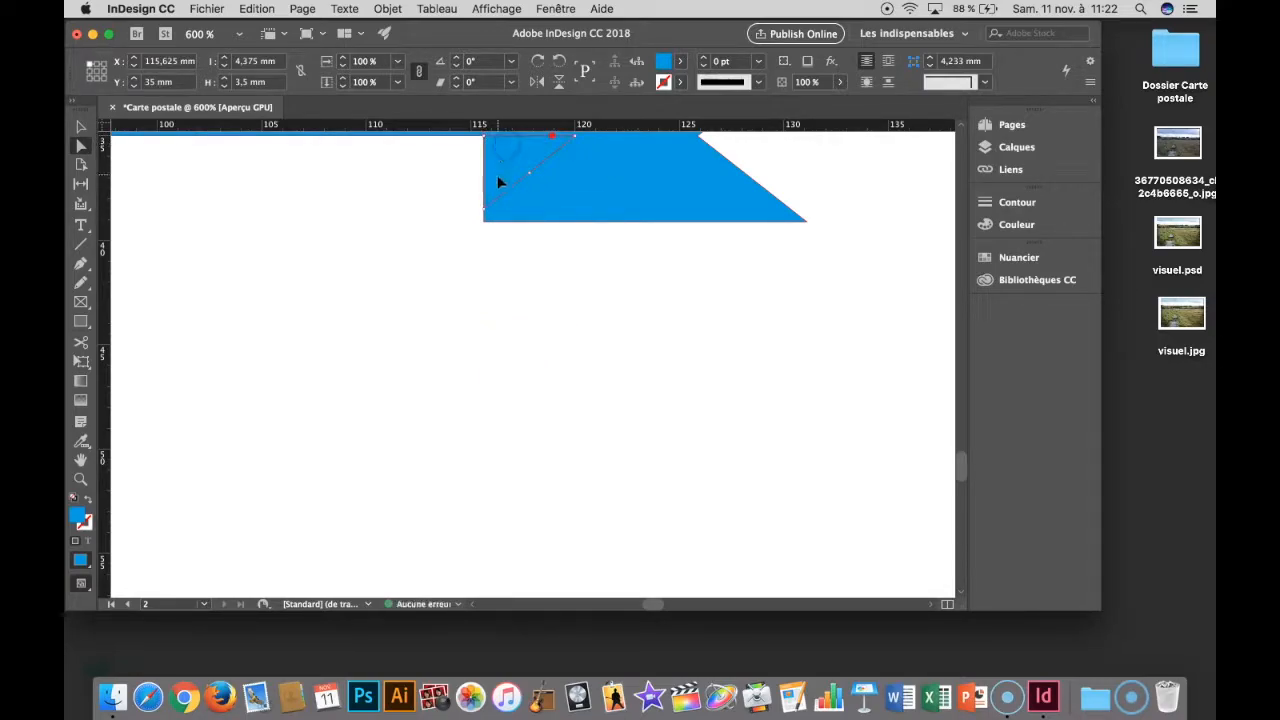
pyautogui.moveTo(484, 212); pyautogui.dragTo(484, 222)
pyautogui.scroll(5, 589, 225)
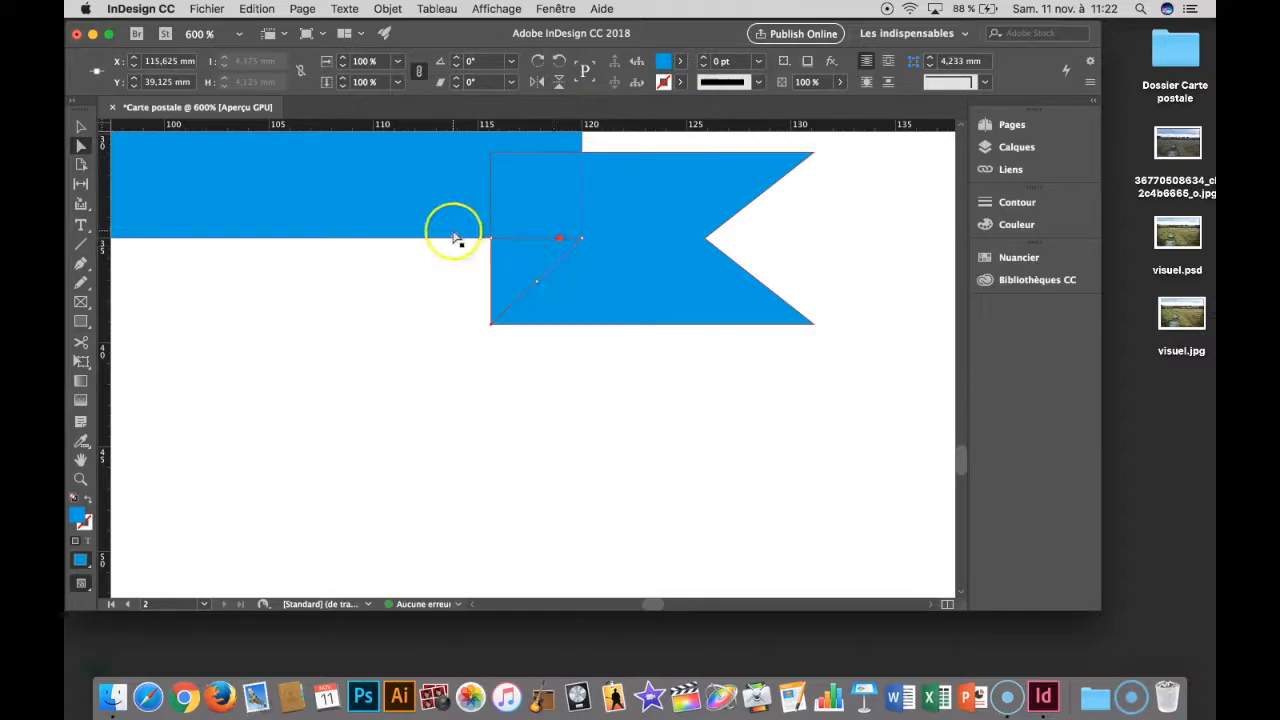
pyautogui.click(546, 256)
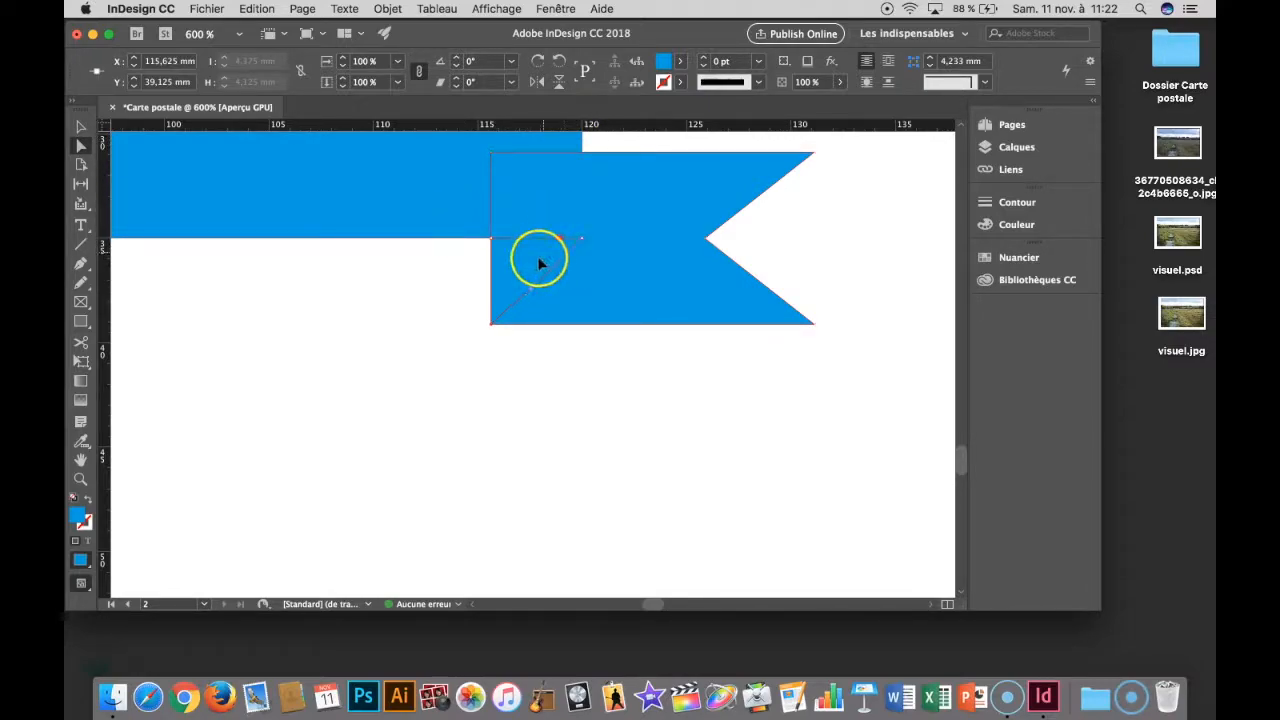
pyautogui.click(449, 289)
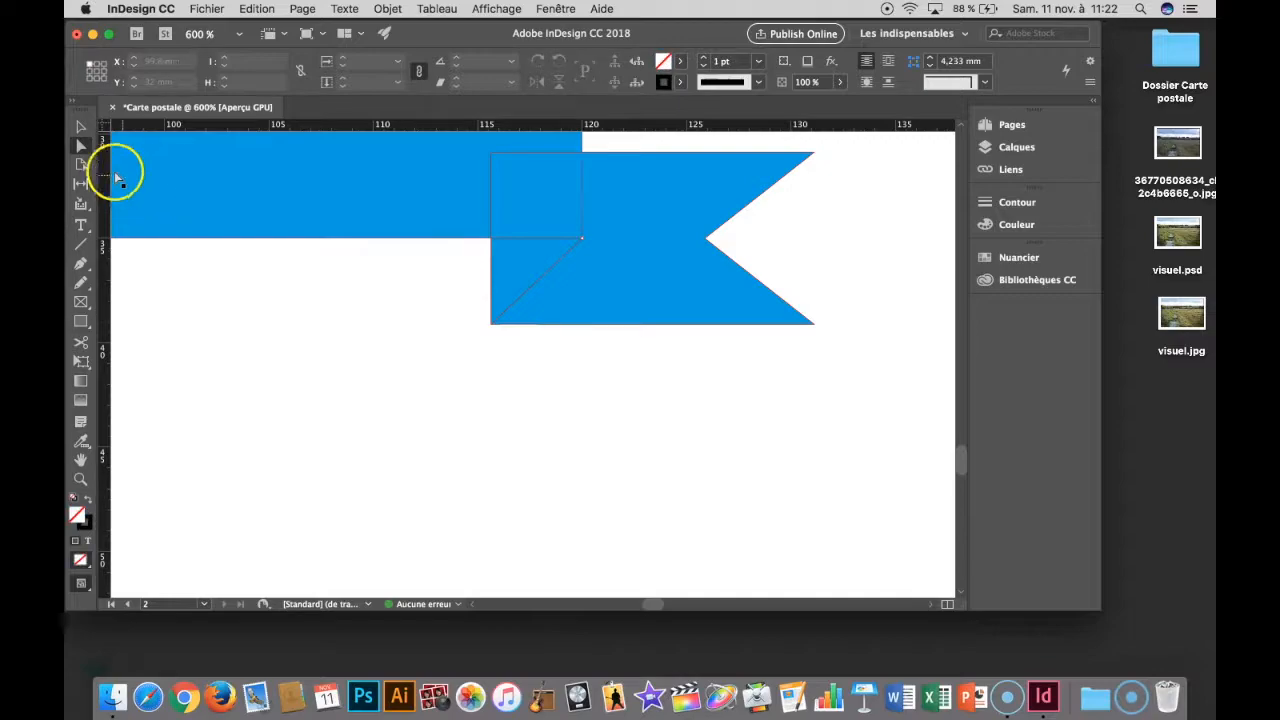
# - Move all three ribbon pieces together to X -2 mm, Y 29 mm, flush with the green shape's left edge
pyautogui.click(81, 129)
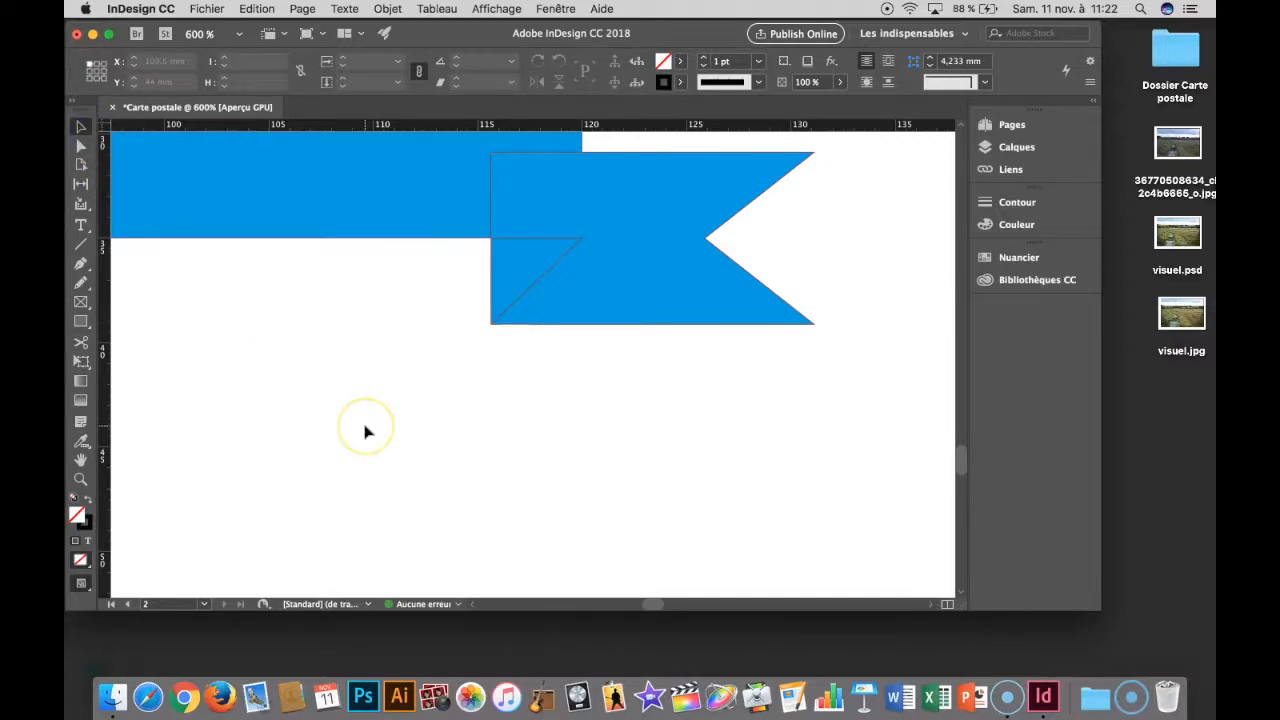
pyautogui.press('super+minus')
pyautogui.press('super+minus')
pyautogui.press('super+minus')
pyautogui.press('super+minus')
pyautogui.press('super+minus')
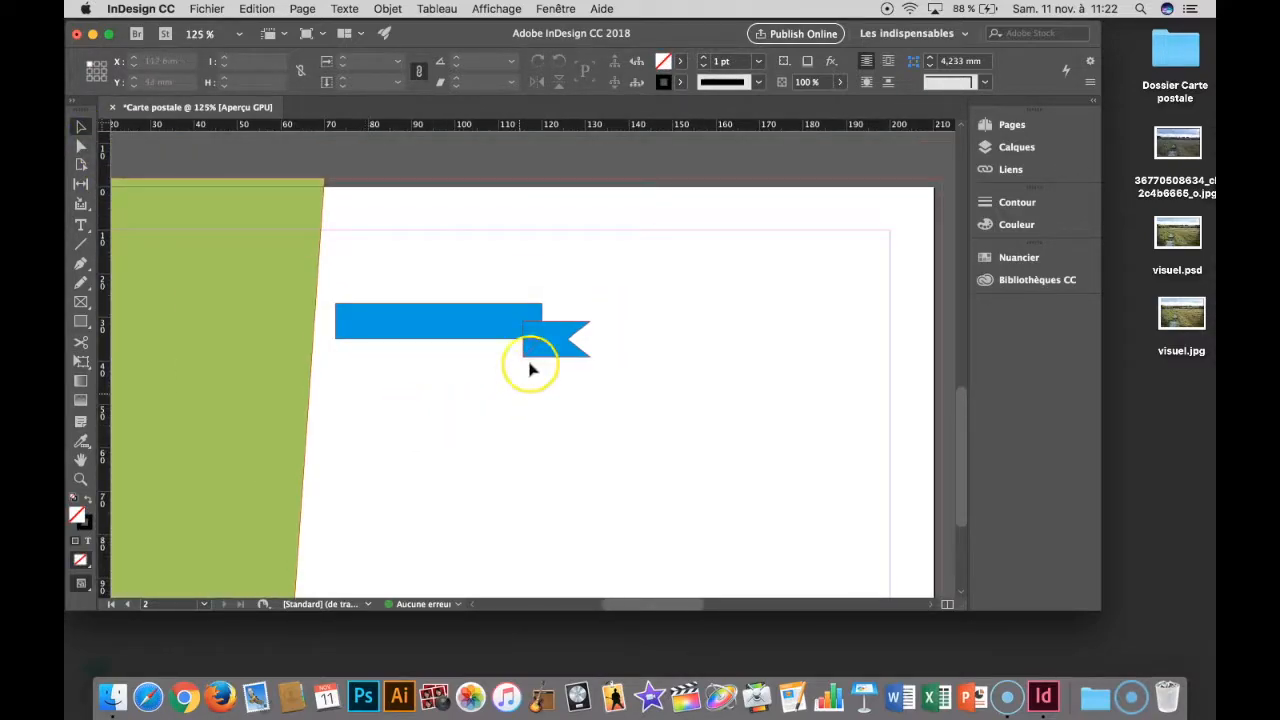
pyautogui.moveTo(558, 345); pyautogui.dragTo(326, 337)
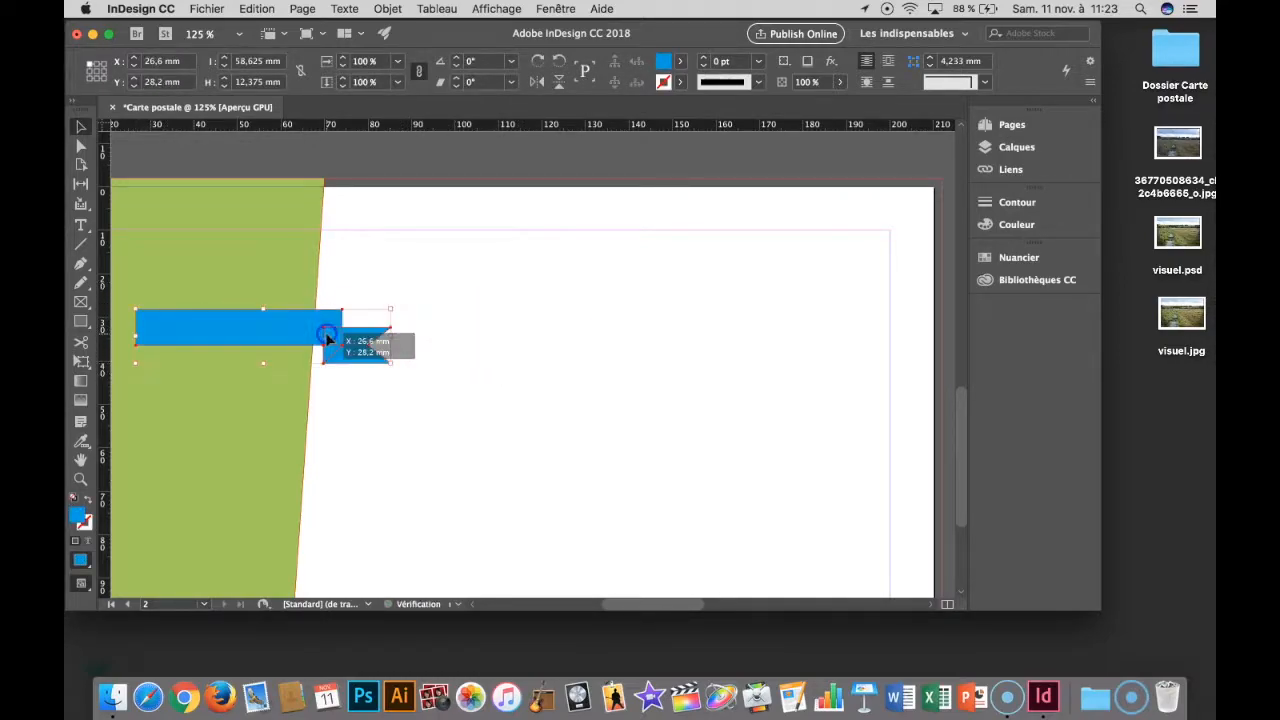
pyautogui.hscroll(-5, 466, 412)
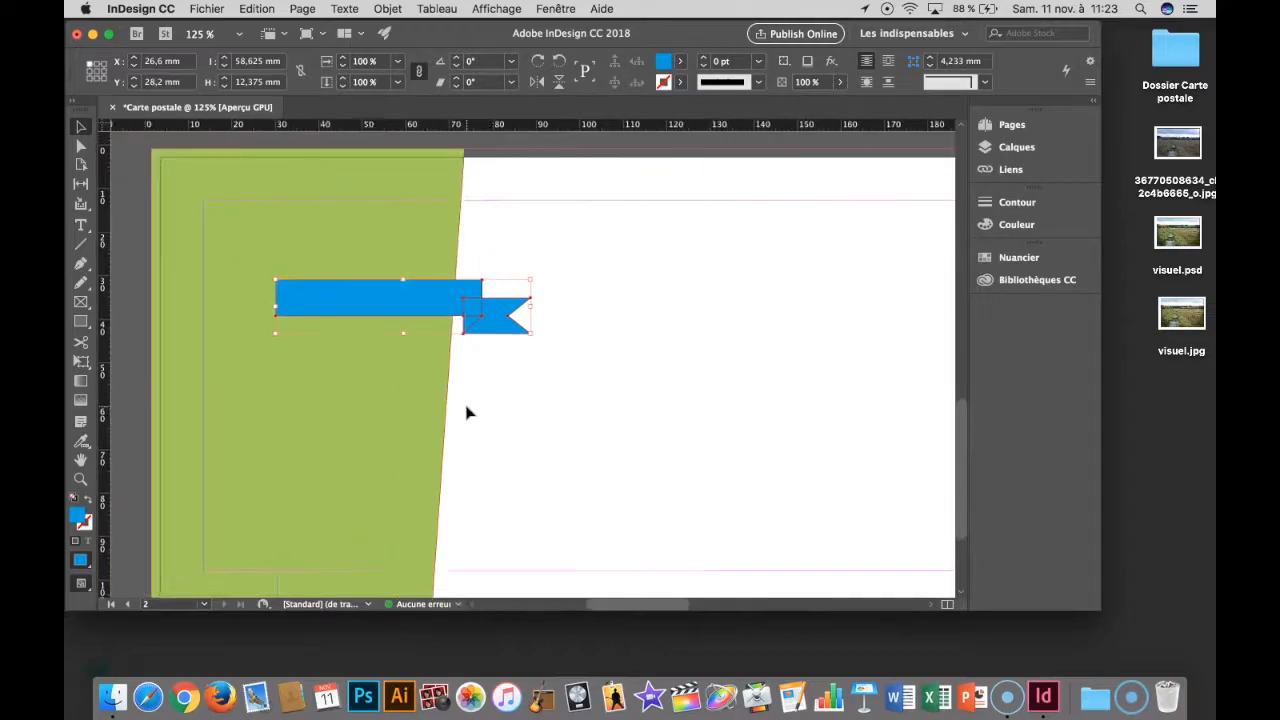
pyautogui.moveTo(508, 337); pyautogui.dragTo(386, 346)
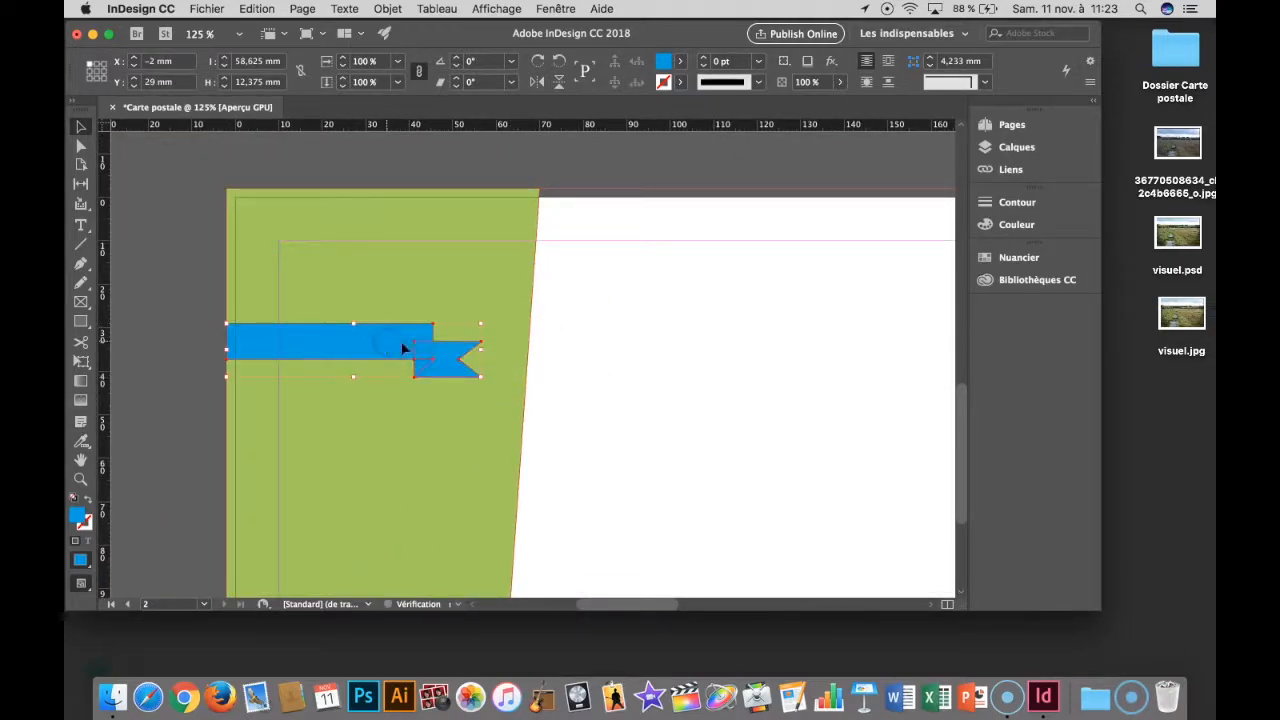
# - Move the notched end and its triangle past the green shape's slanted edge, and lengthen the long blue band to reach over them
pyautogui.click(591, 366)
pyautogui.moveTo(449, 357); pyautogui.dragTo(544, 368)
pyautogui.moveTo(432, 341); pyautogui.dragTo(561, 347)
pyautogui.click(583, 409)
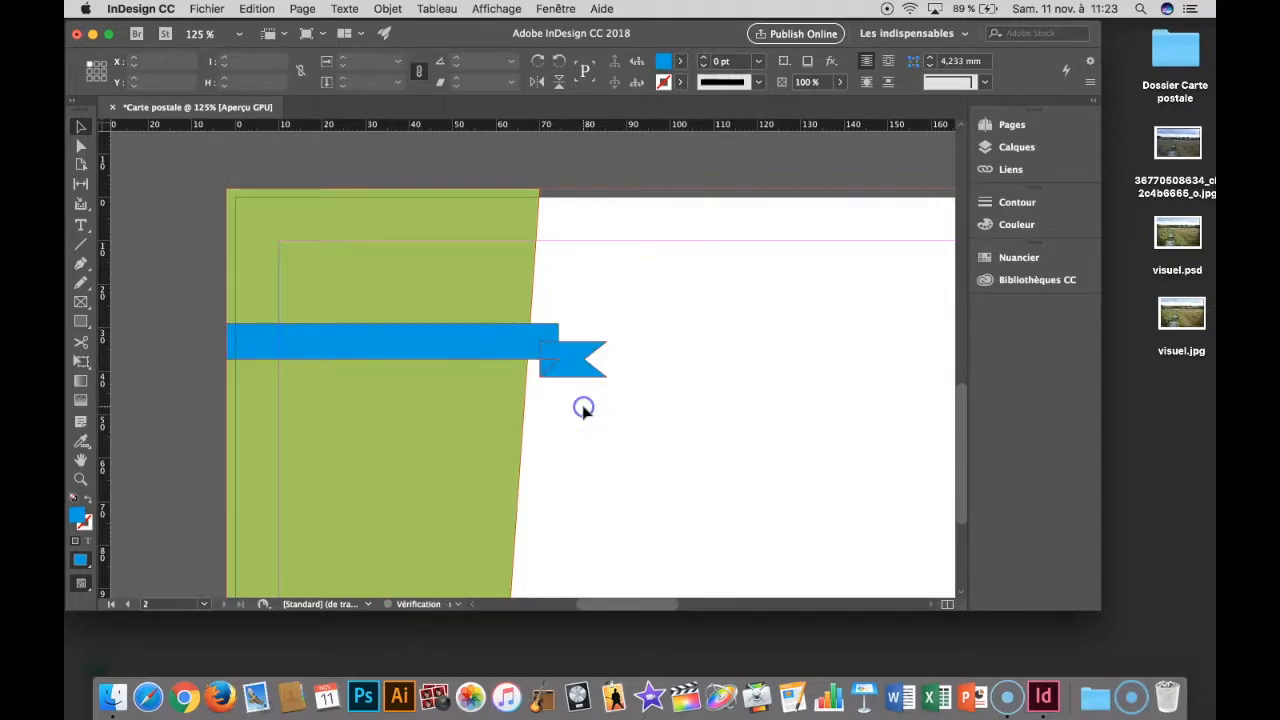
# - Fill the long blue band with a new swatch duplicated from [Noir], set to 5% black and named Gris 5%
pyautogui.click(530, 338)
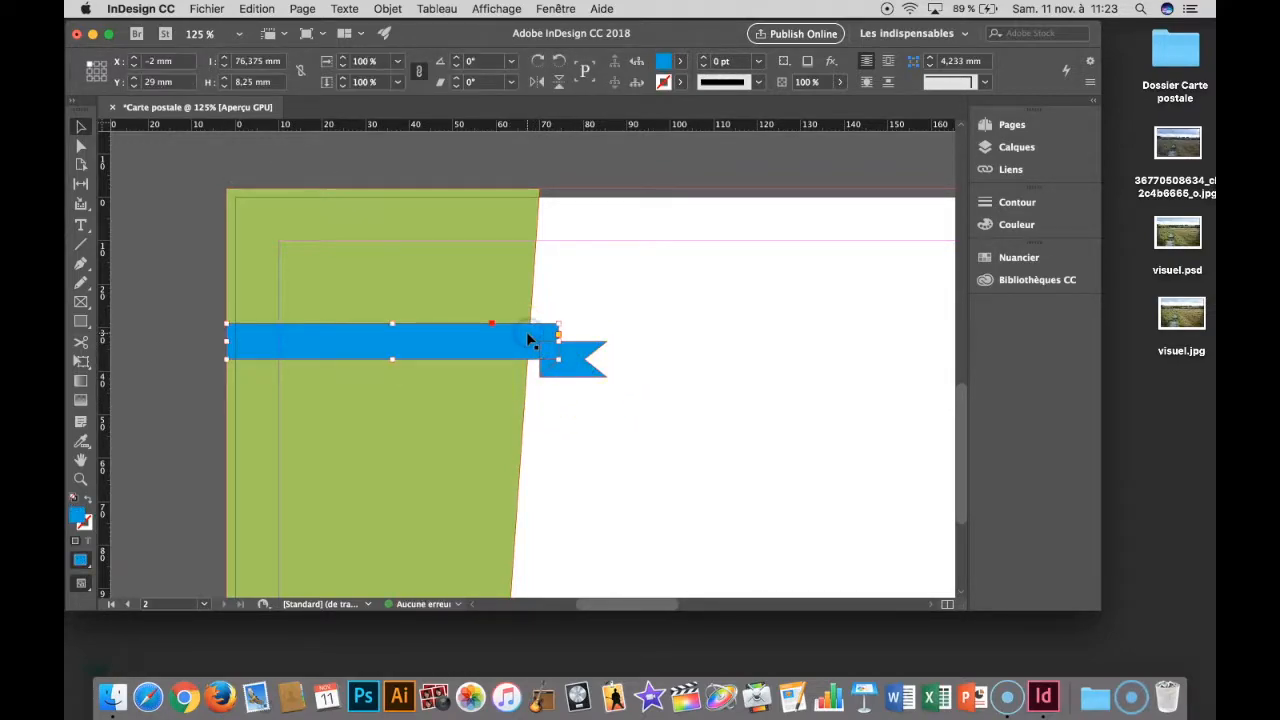
pyautogui.click(680, 60)
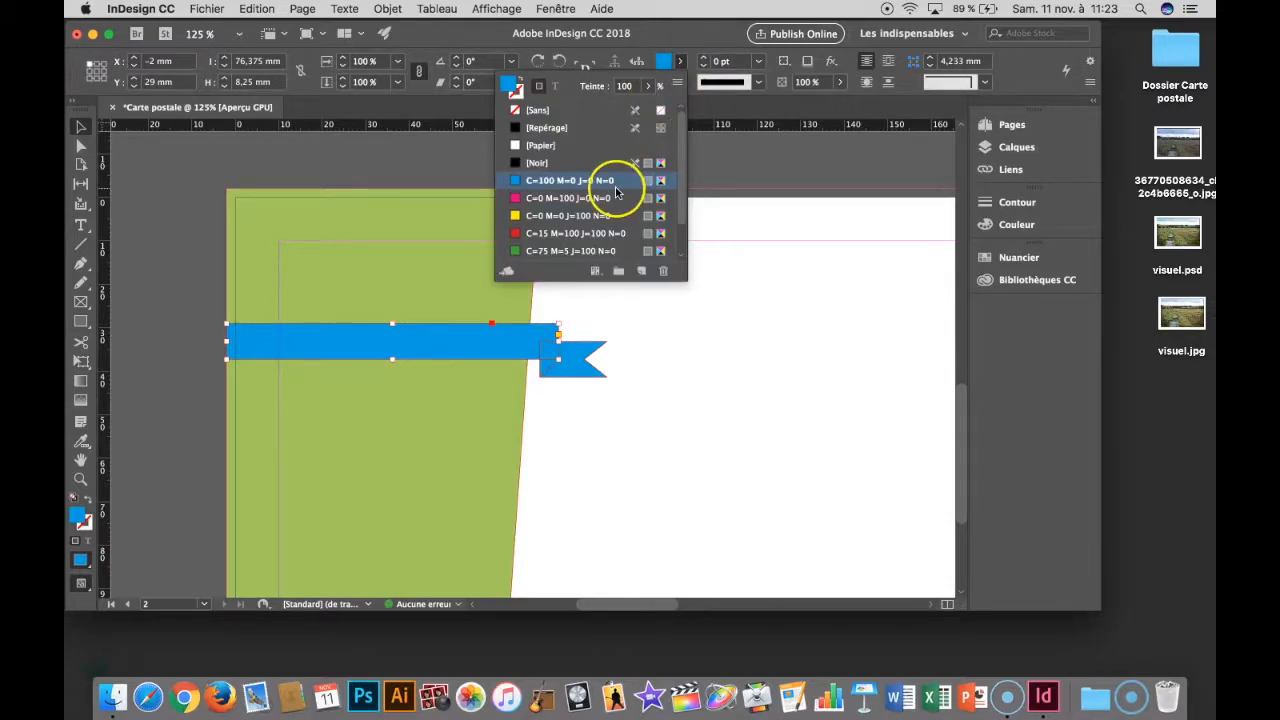
pyautogui.click(576, 146)
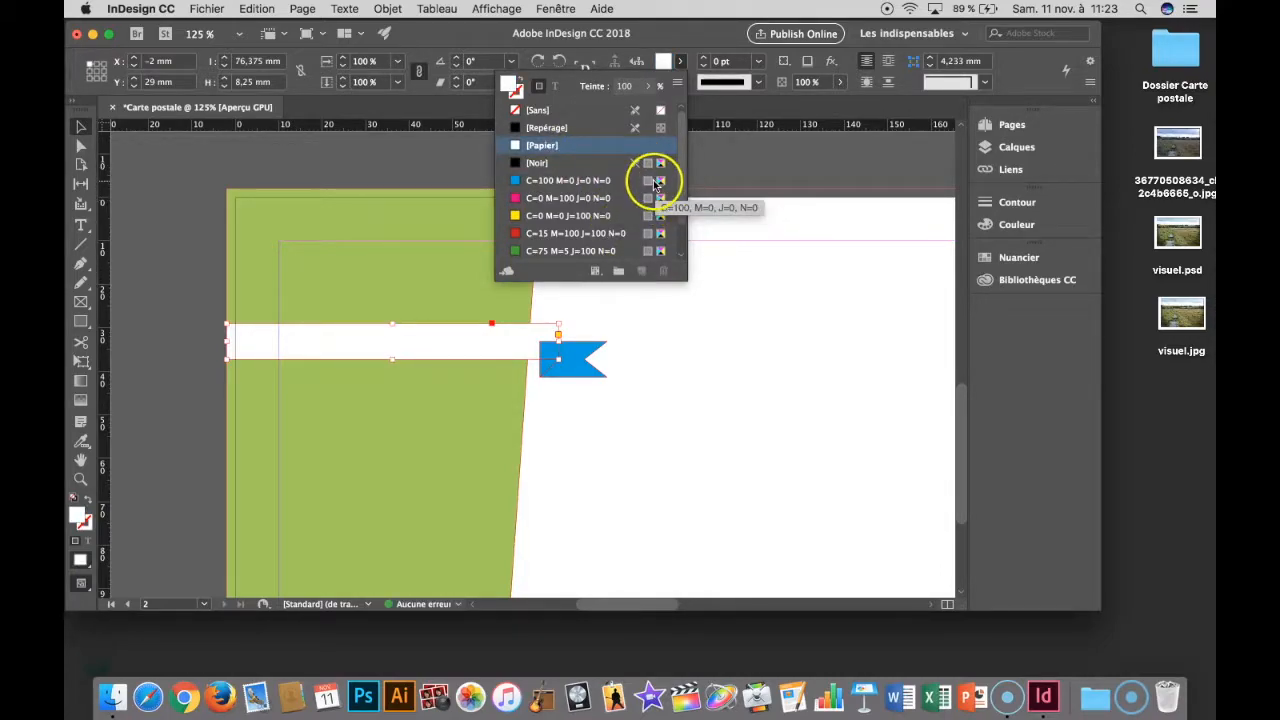
pyautogui.click(558, 163)
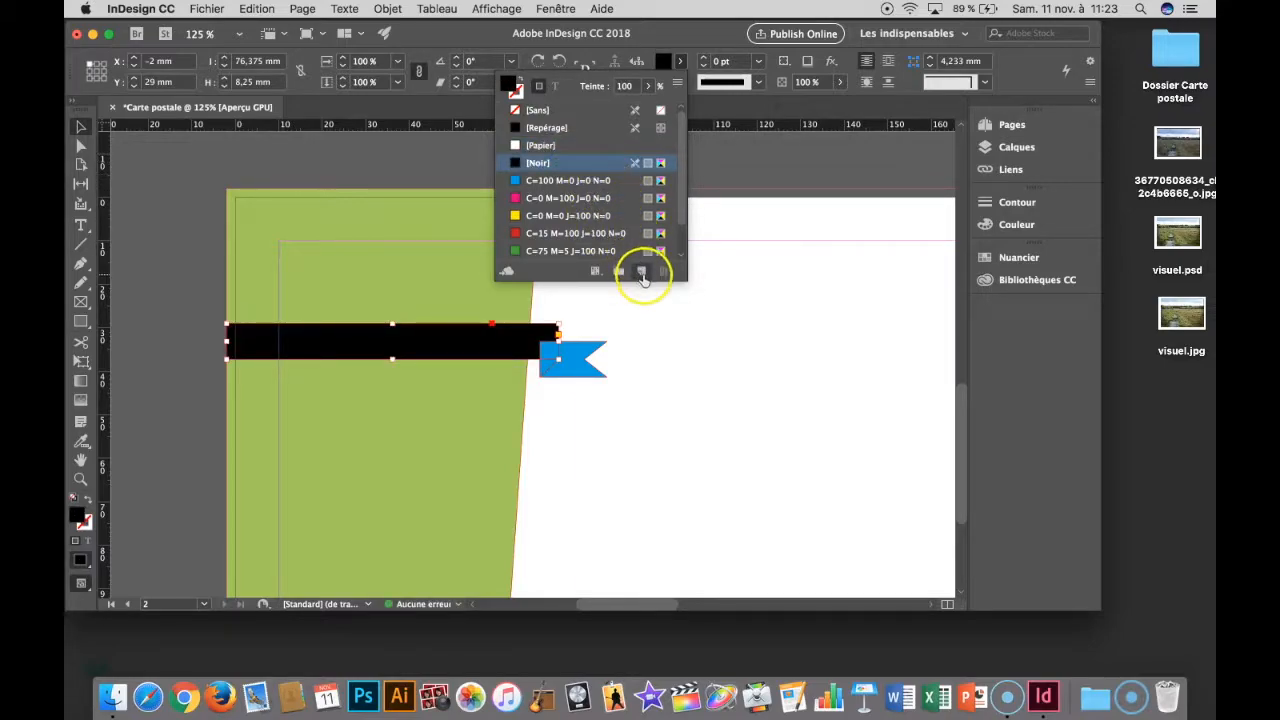
pyautogui.click(642, 272)
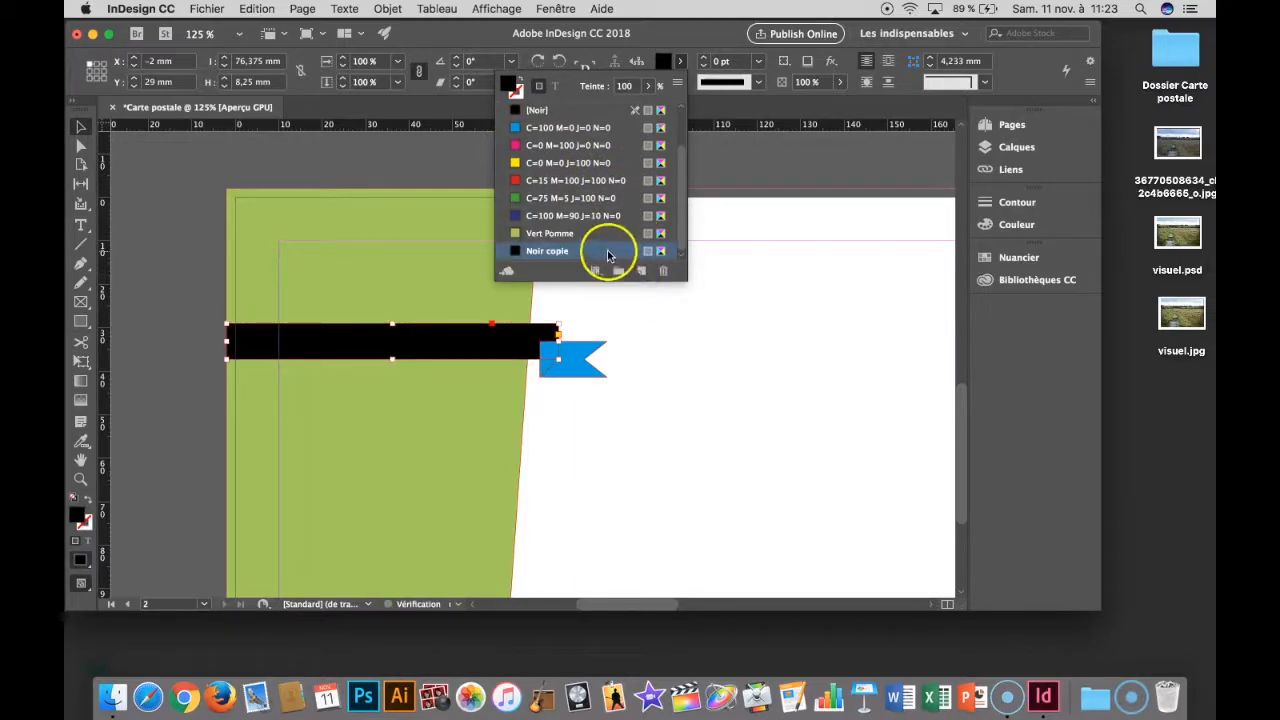
pyautogui.doubleClick(607, 252)
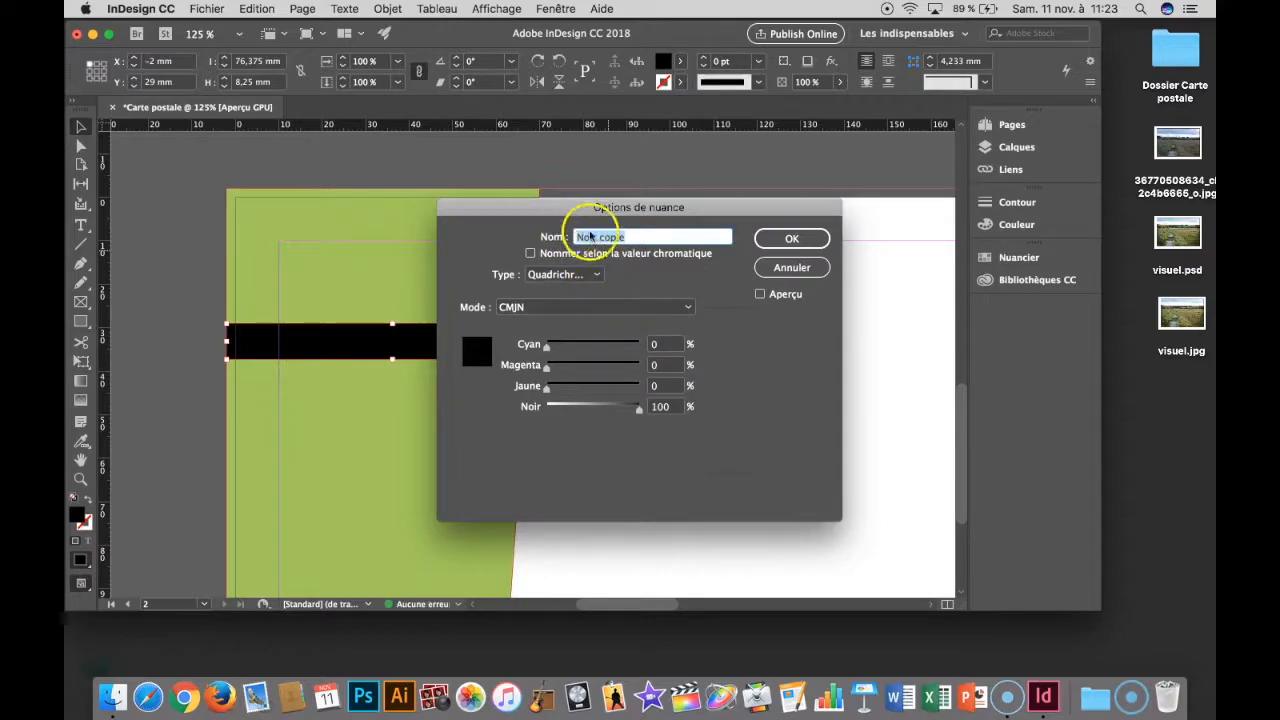
pyautogui.moveTo(641, 416); pyautogui.dragTo(548, 411)
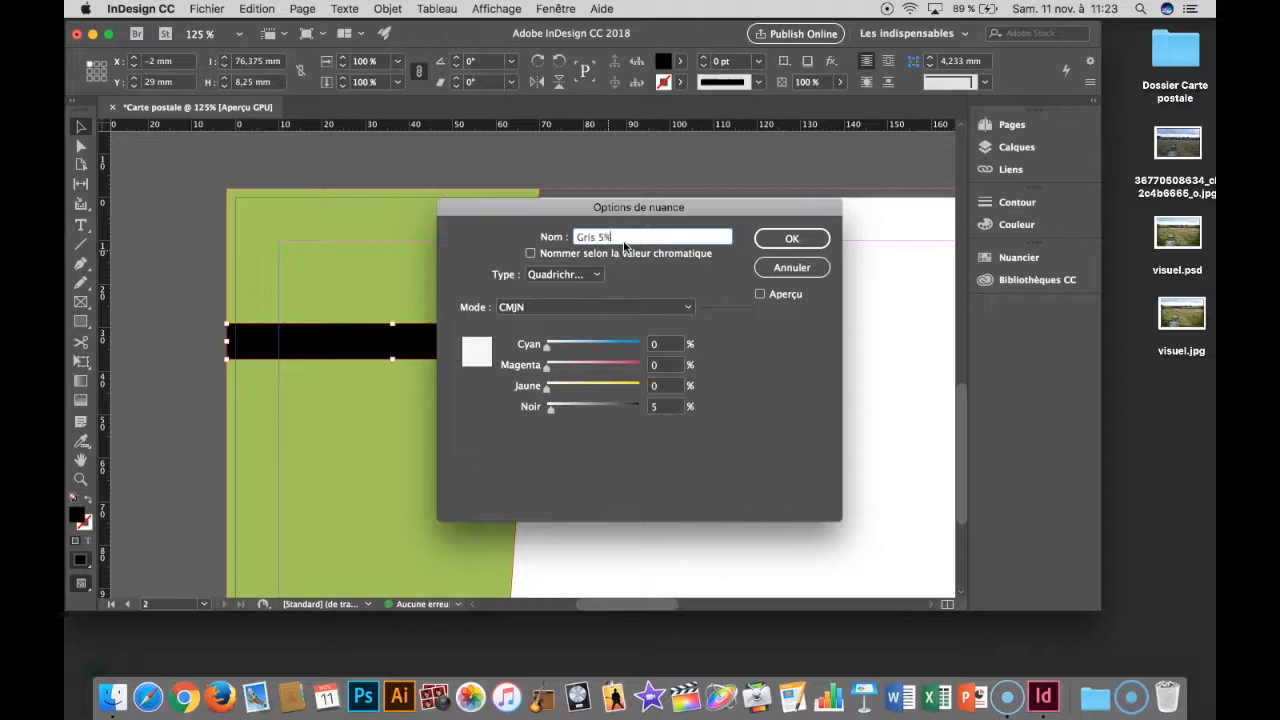
pyautogui.click(777, 240)
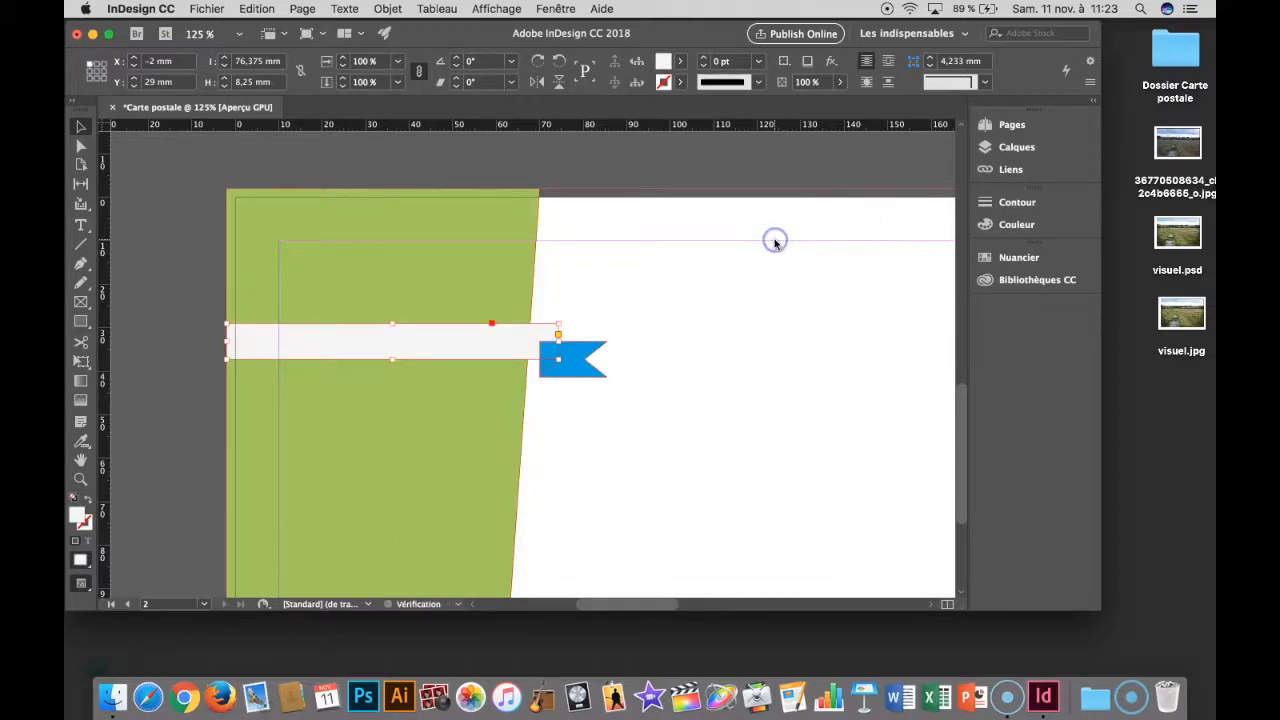
# - Fill the ribbon's notched end with the Gris 5% swatch
pyautogui.click(580, 366)
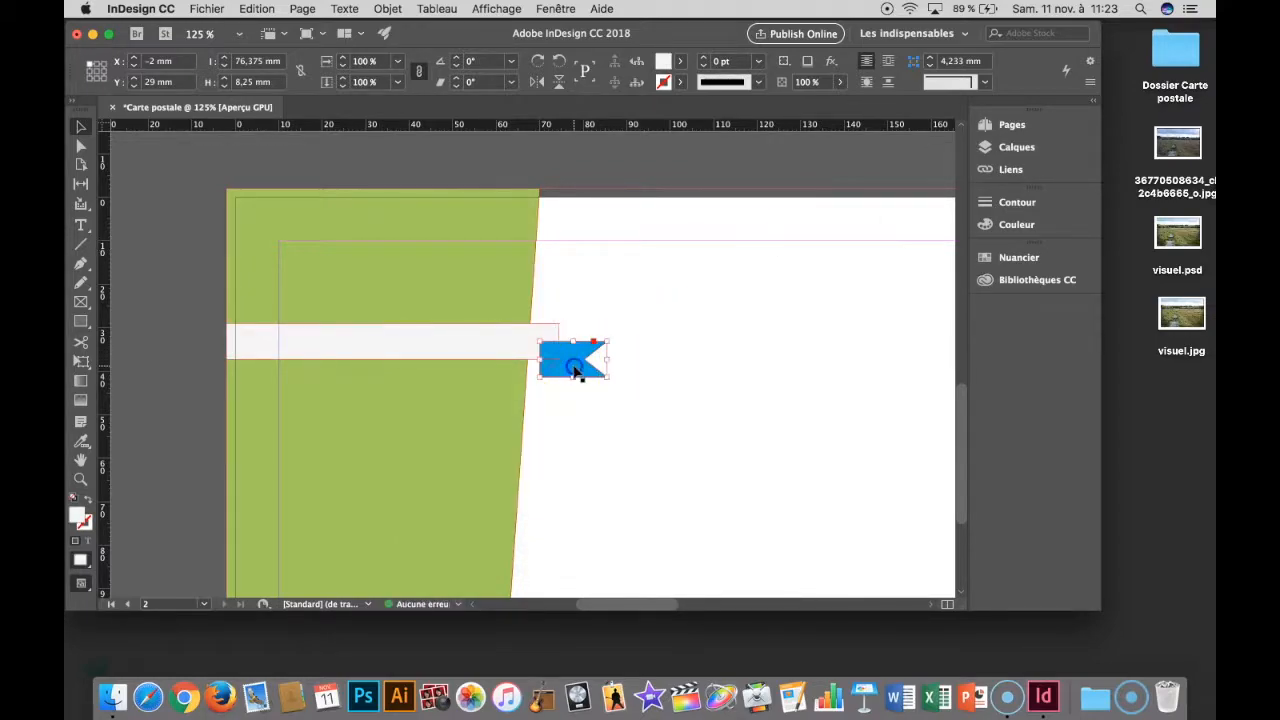
pyautogui.click(677, 61)
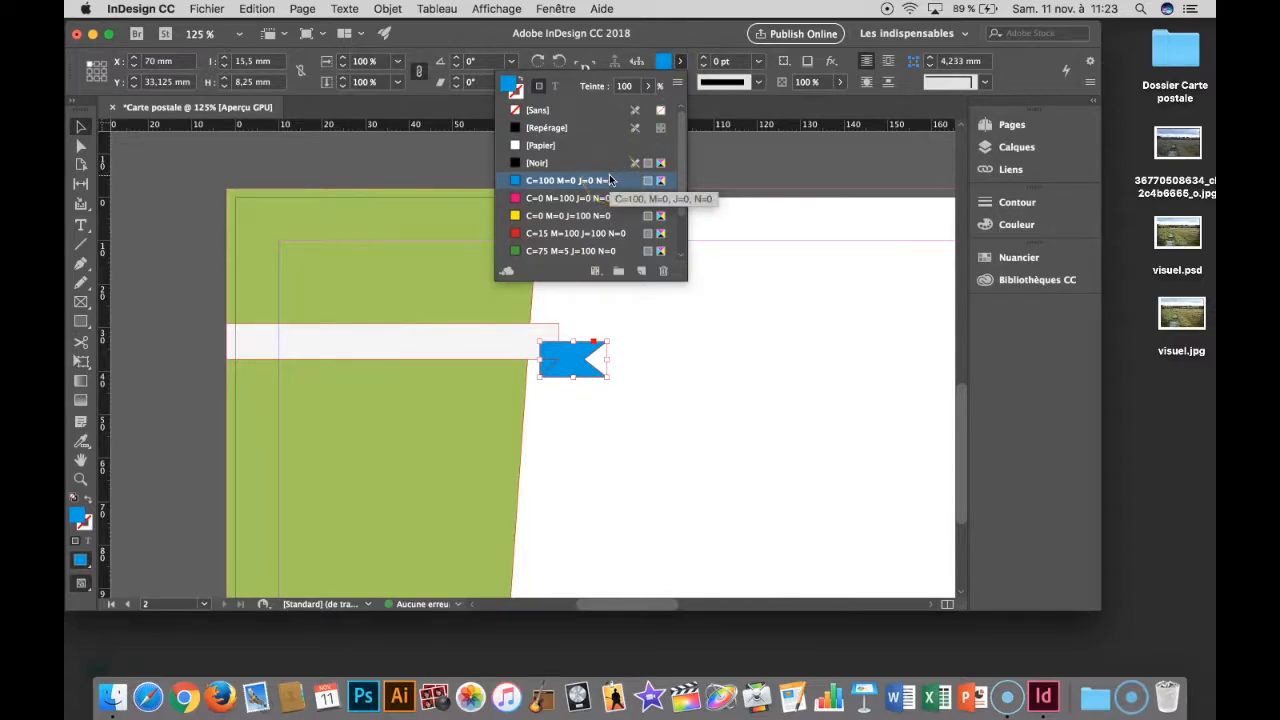
pyautogui.scroll(-3, 590, 200)
pyautogui.click(551, 251)
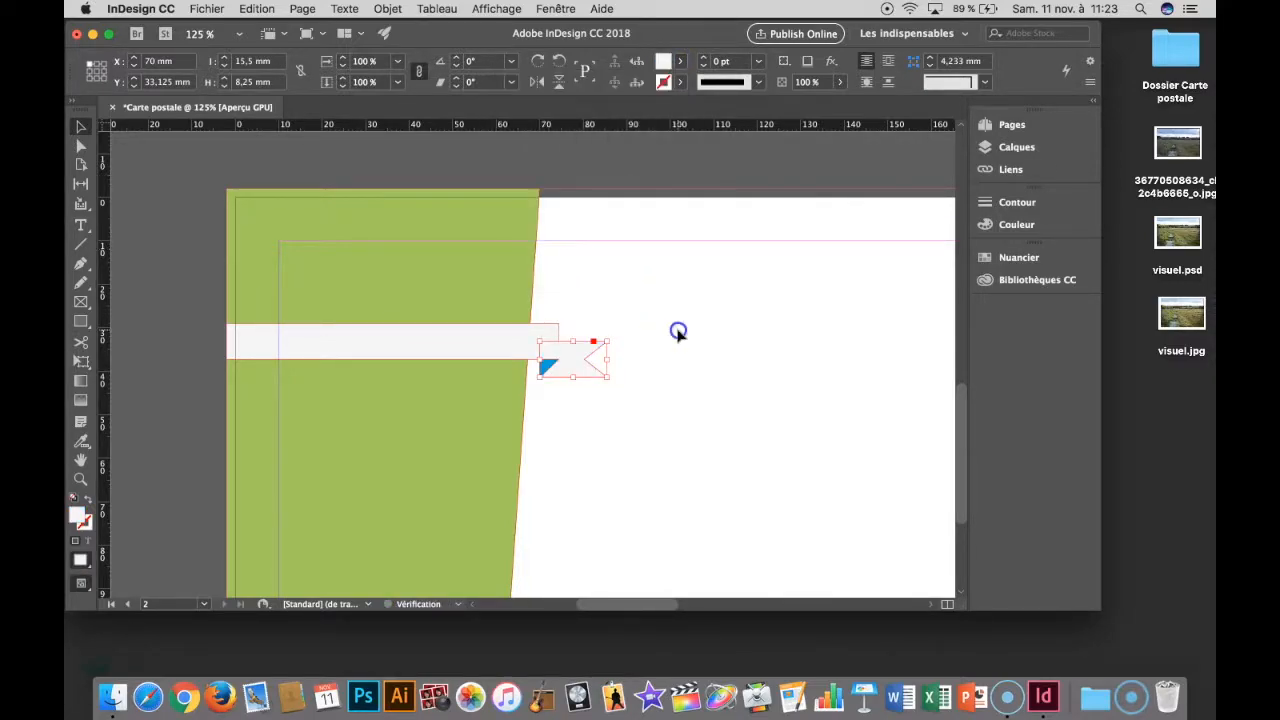
pyautogui.click(606, 345)
# - Fill the small fold triangle with a new swatch duplicated from Gris 5%, set to 40% black and named Gris 40%
pyautogui.click(543, 367)
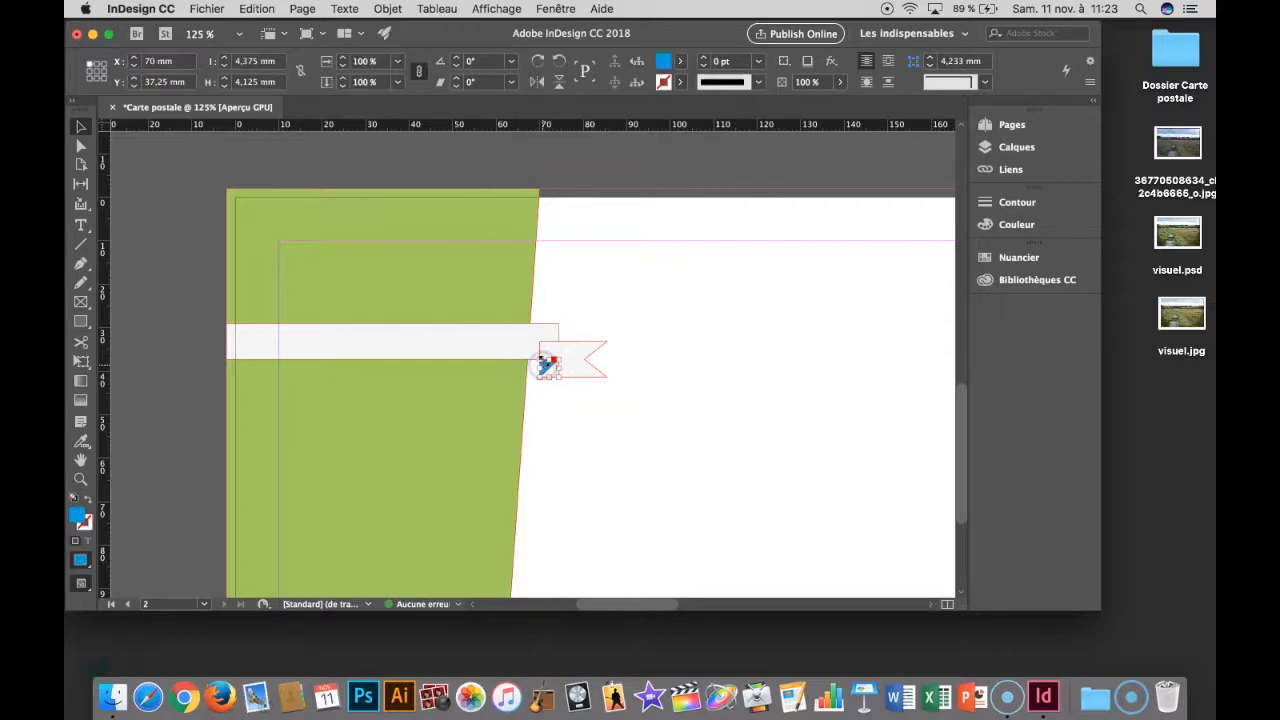
pyautogui.click(679, 61)
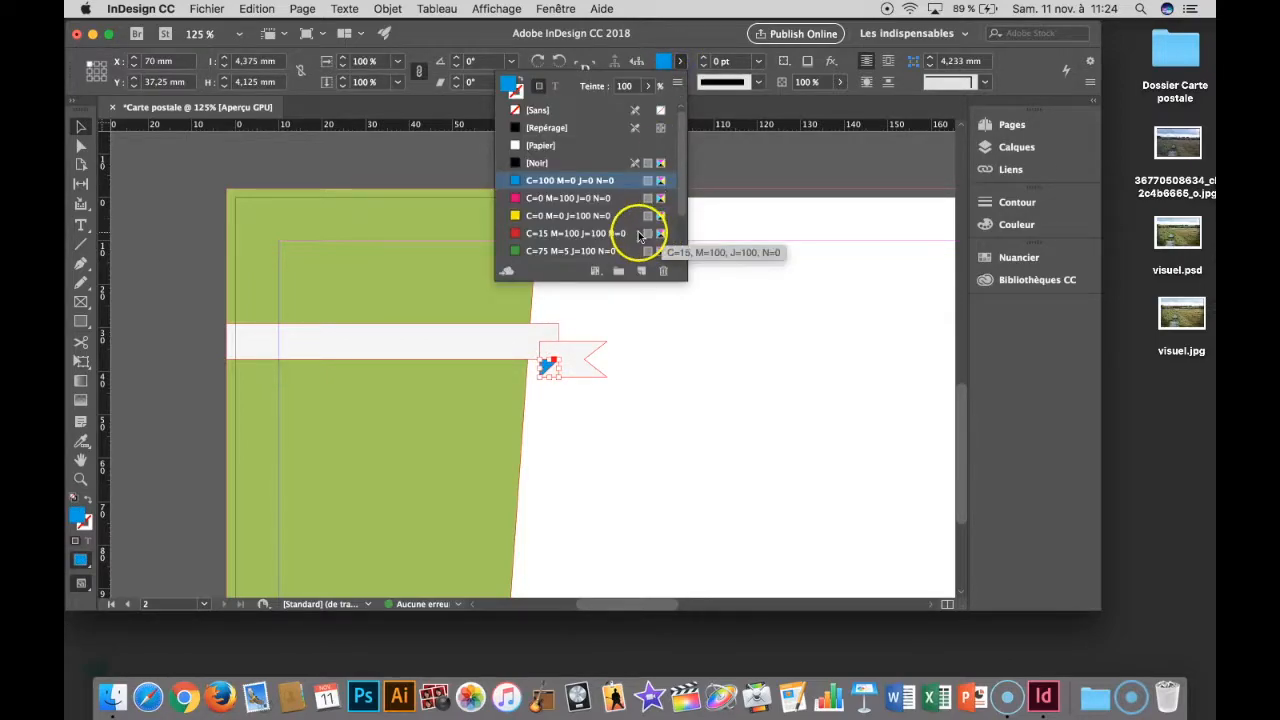
pyautogui.scroll(-3, 636, 232)
pyautogui.click(584, 253)
pyautogui.click(641, 271)
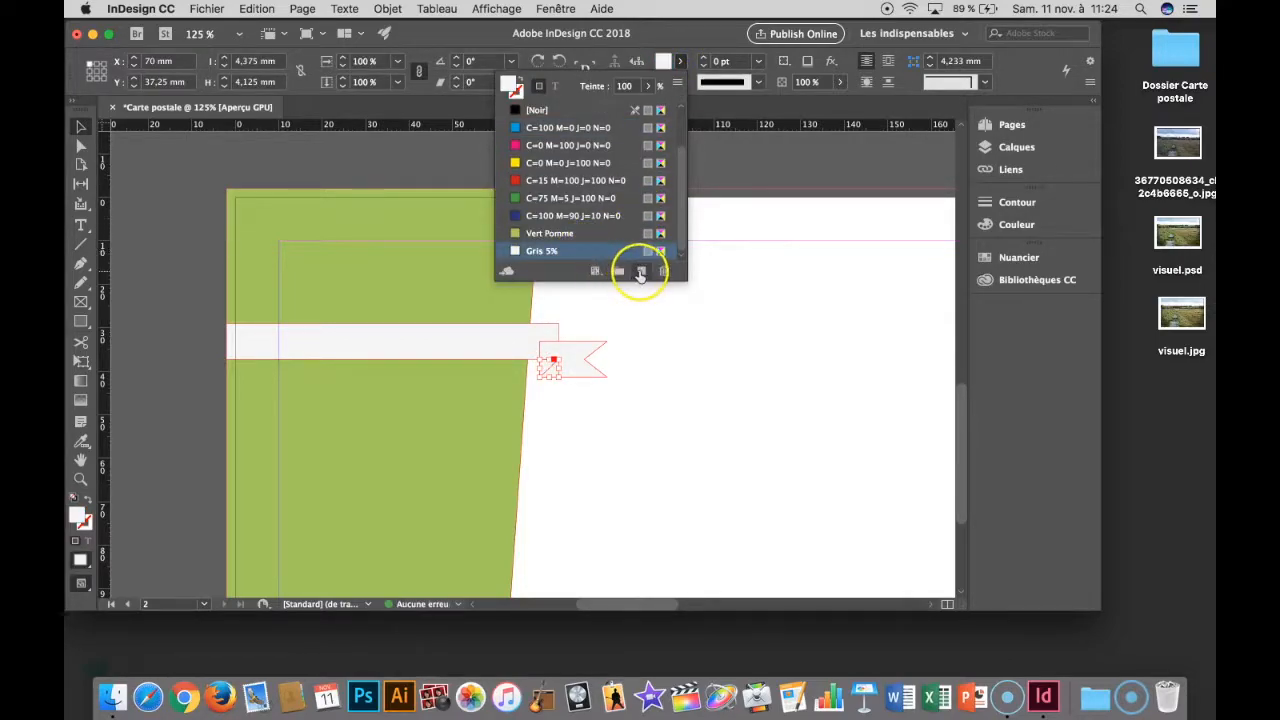
pyautogui.doubleClick(618, 250)
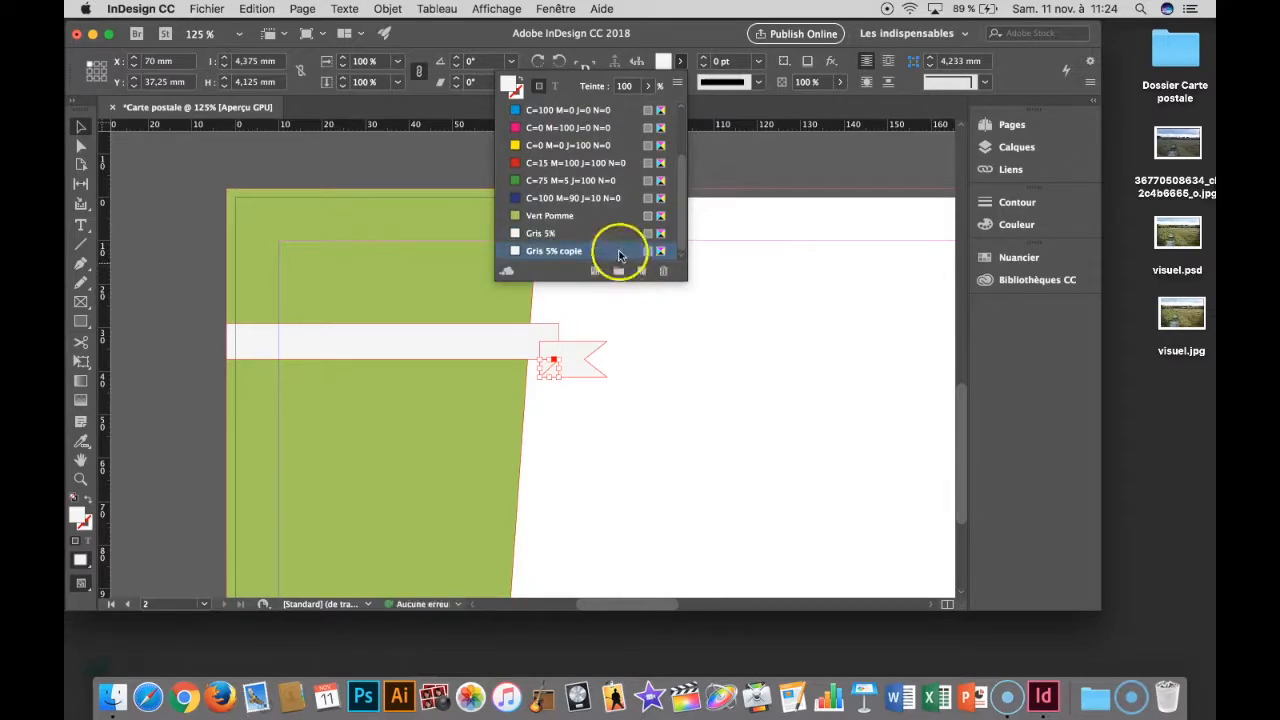
pyautogui.moveTo(551, 411); pyautogui.dragTo(571, 412)
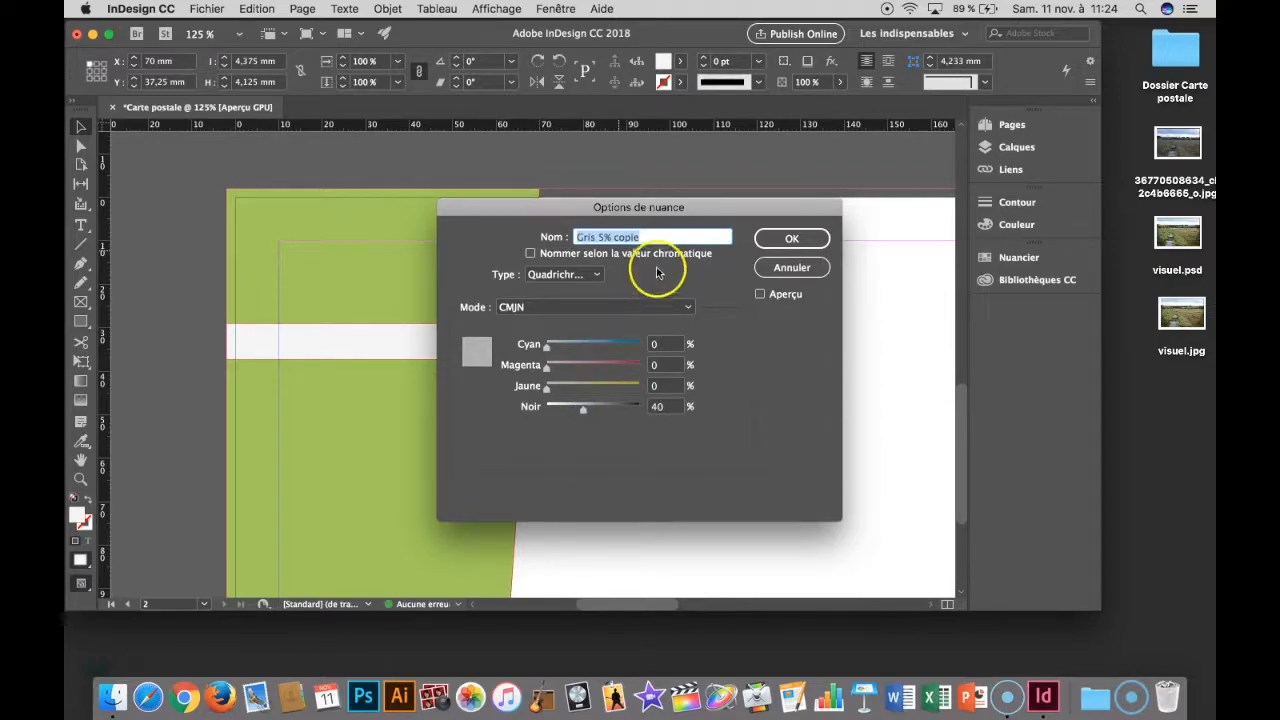
pyautogui.click(603, 237)
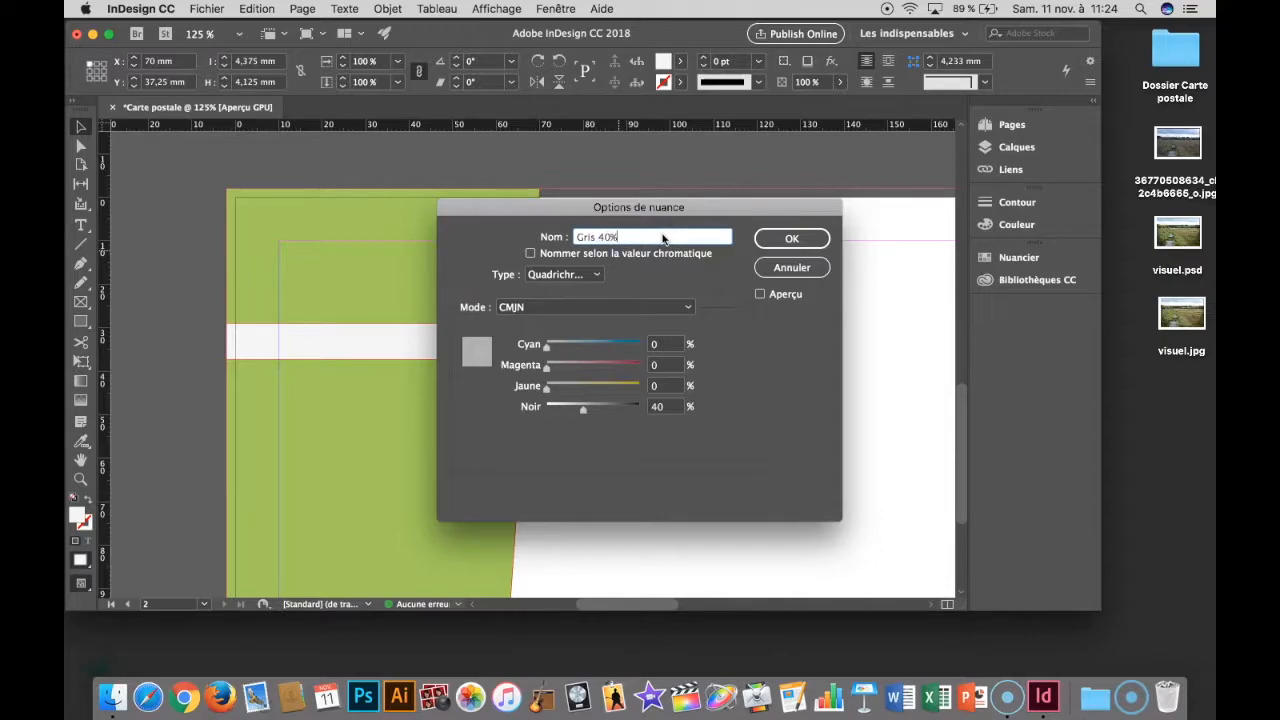
pyautogui.press('Return')
pyautogui.click(714, 349)
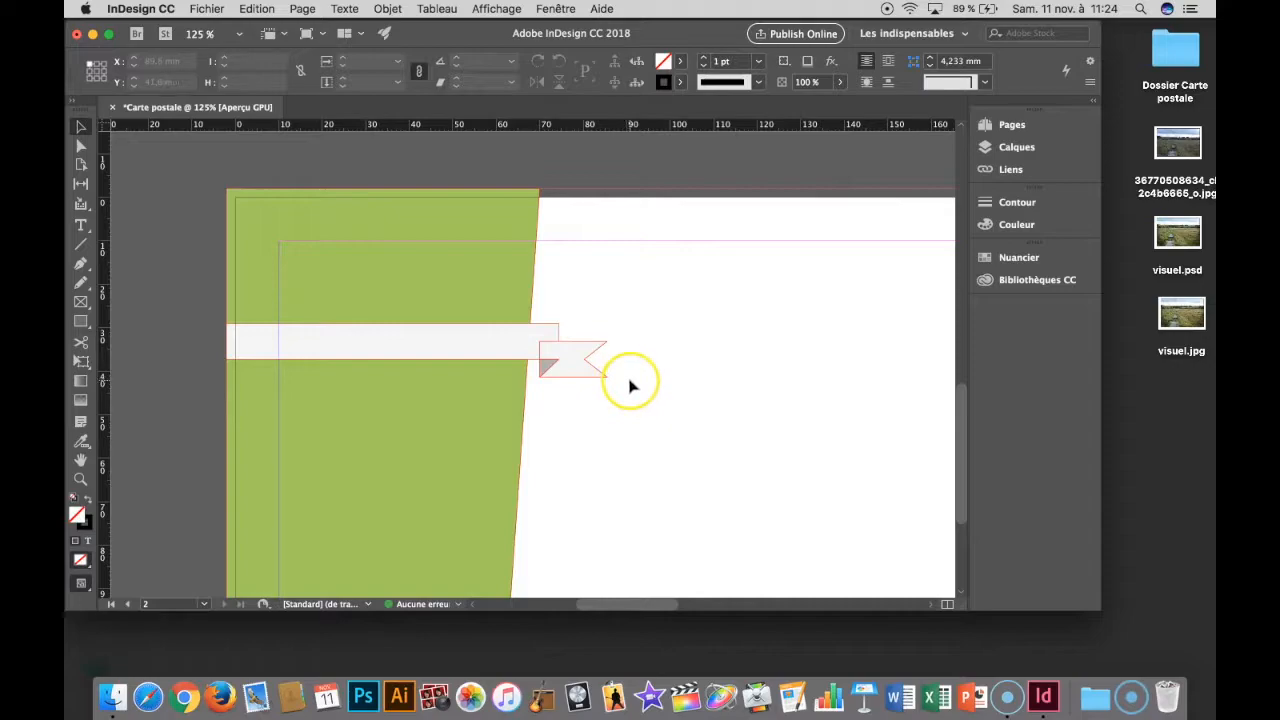
# - View the page in full-screen presentation to check the ribbon's grey shades against the white background
pyautogui.hotkey('shift', 'w')
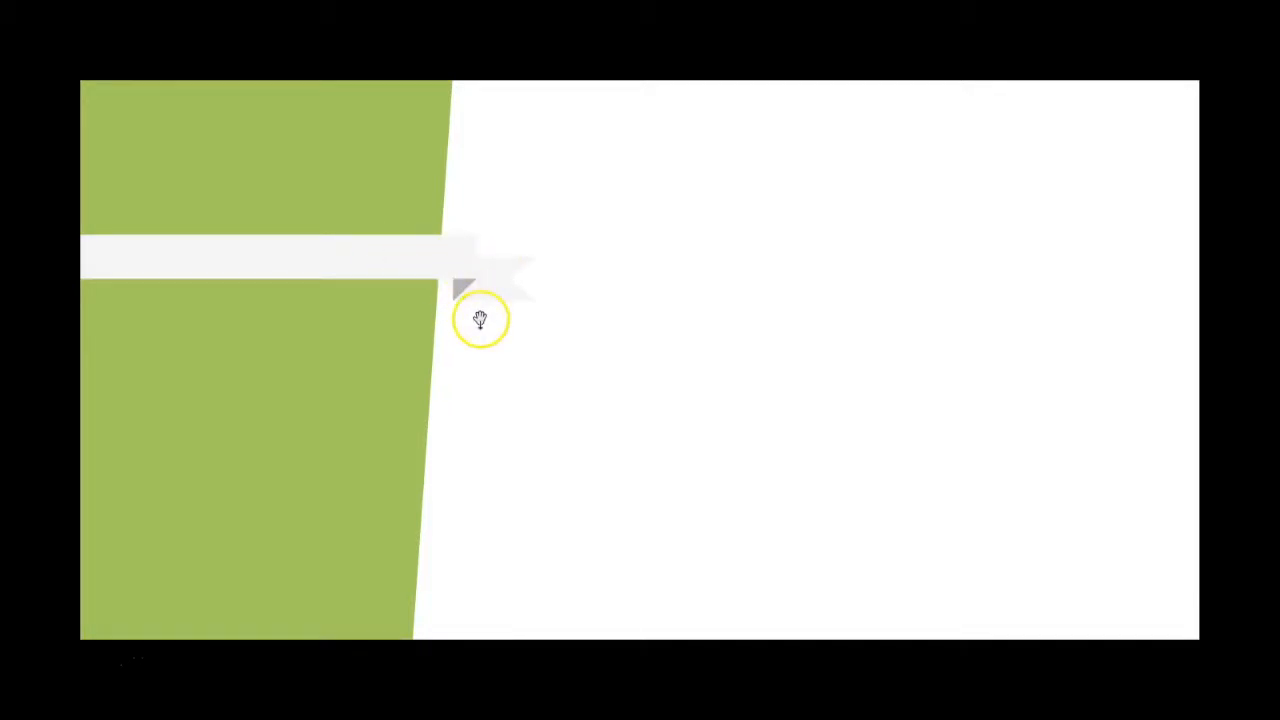
pyautogui.press('Escape')
pyautogui.click(369, 288)
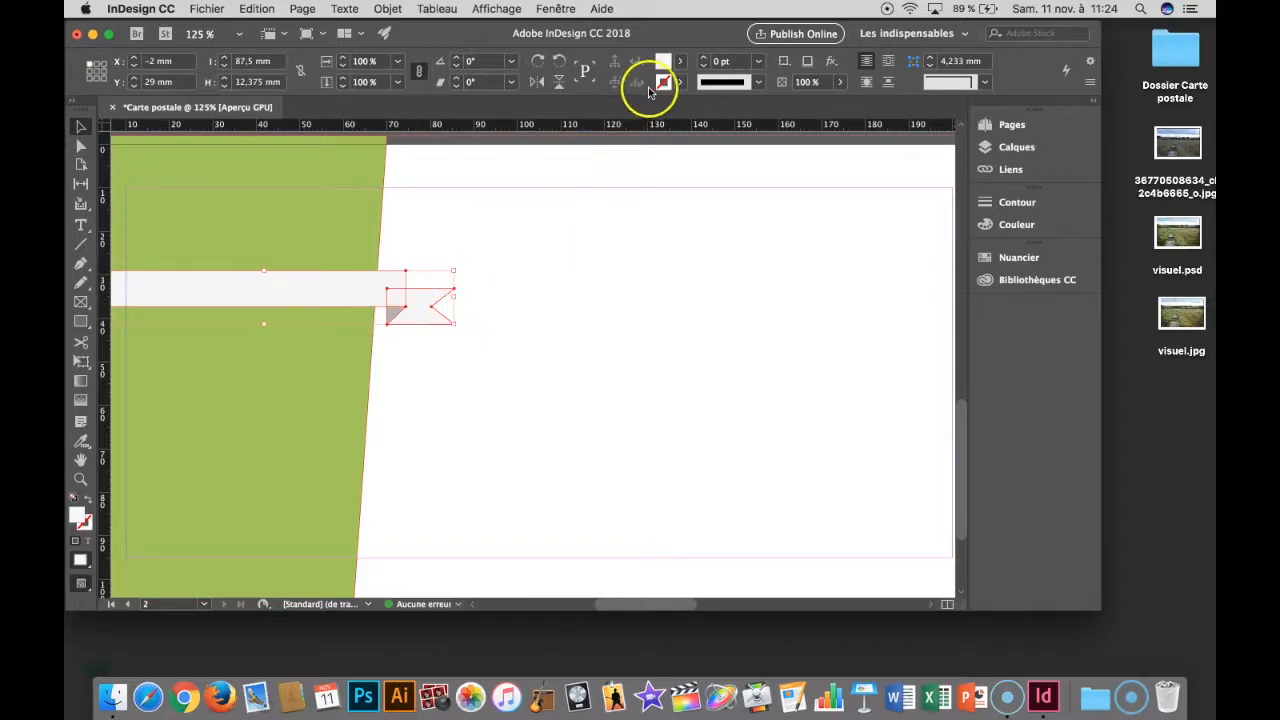
pyautogui.click(634, 263)
# - Darken the Gris 5% swatch to 15% black, rename it to match, and check the page in full-screen presentation
pyautogui.click(684, 64)
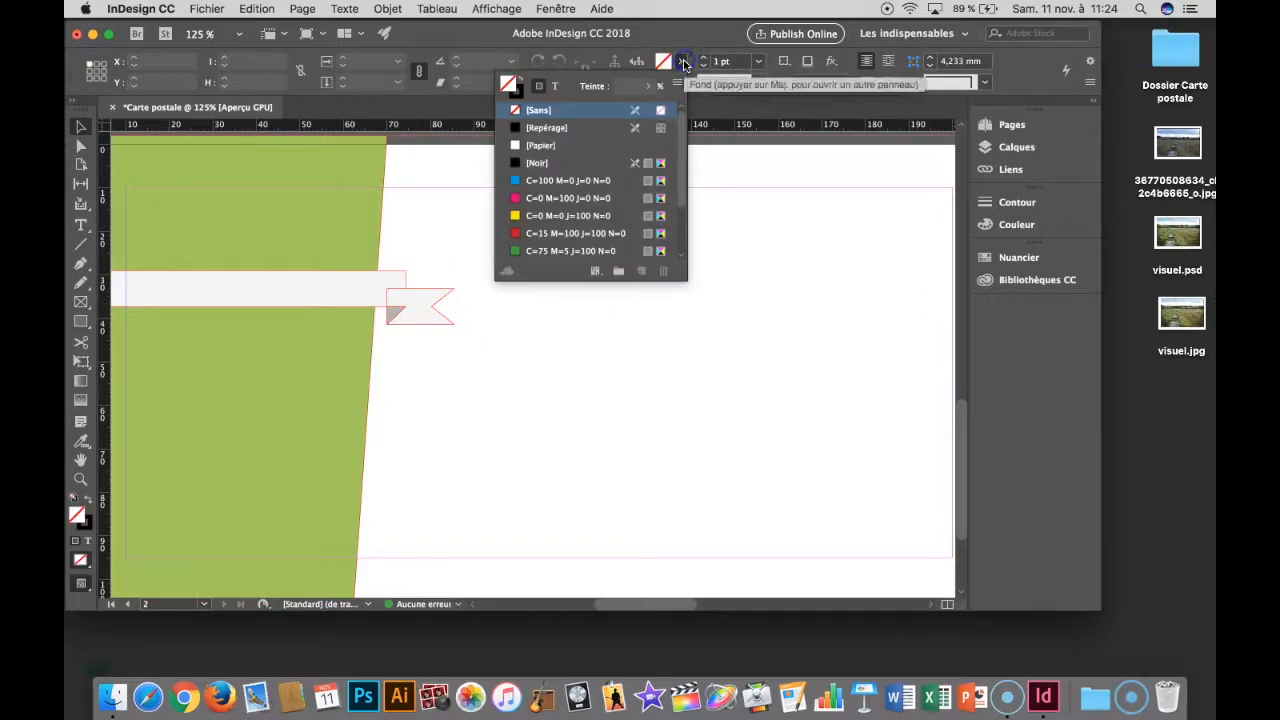
pyautogui.scroll(-2, 614, 206)
pyautogui.doubleClick(567, 236)
pyautogui.click(606, 238)
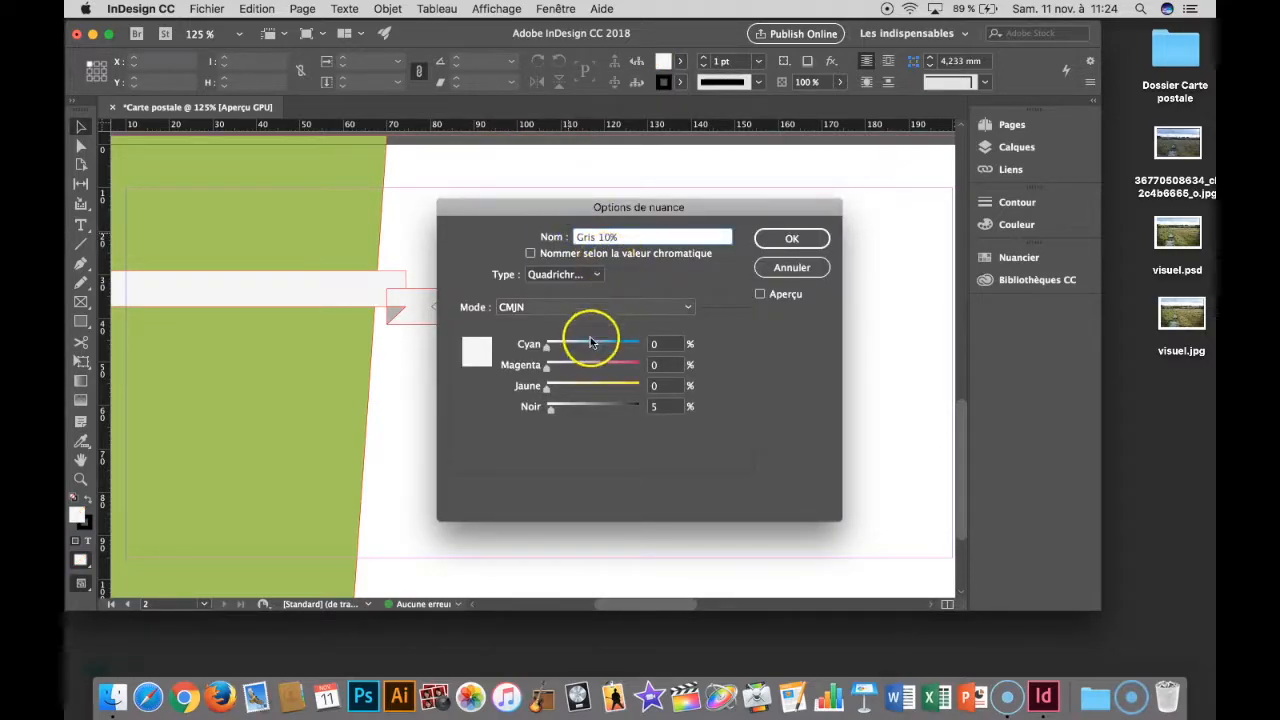
pyautogui.moveTo(551, 408); pyautogui.dragTo(565, 410)
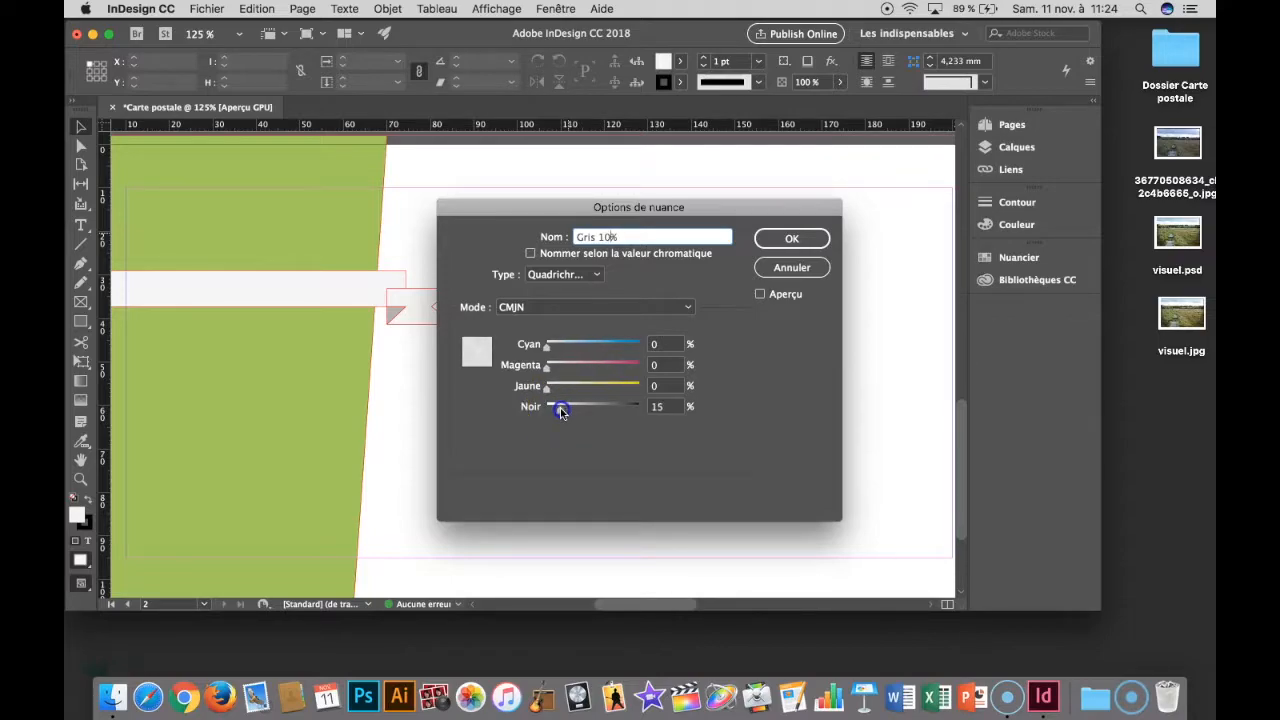
pyautogui.click(624, 237)
pyautogui.press('Return')
pyautogui.click(603, 357)
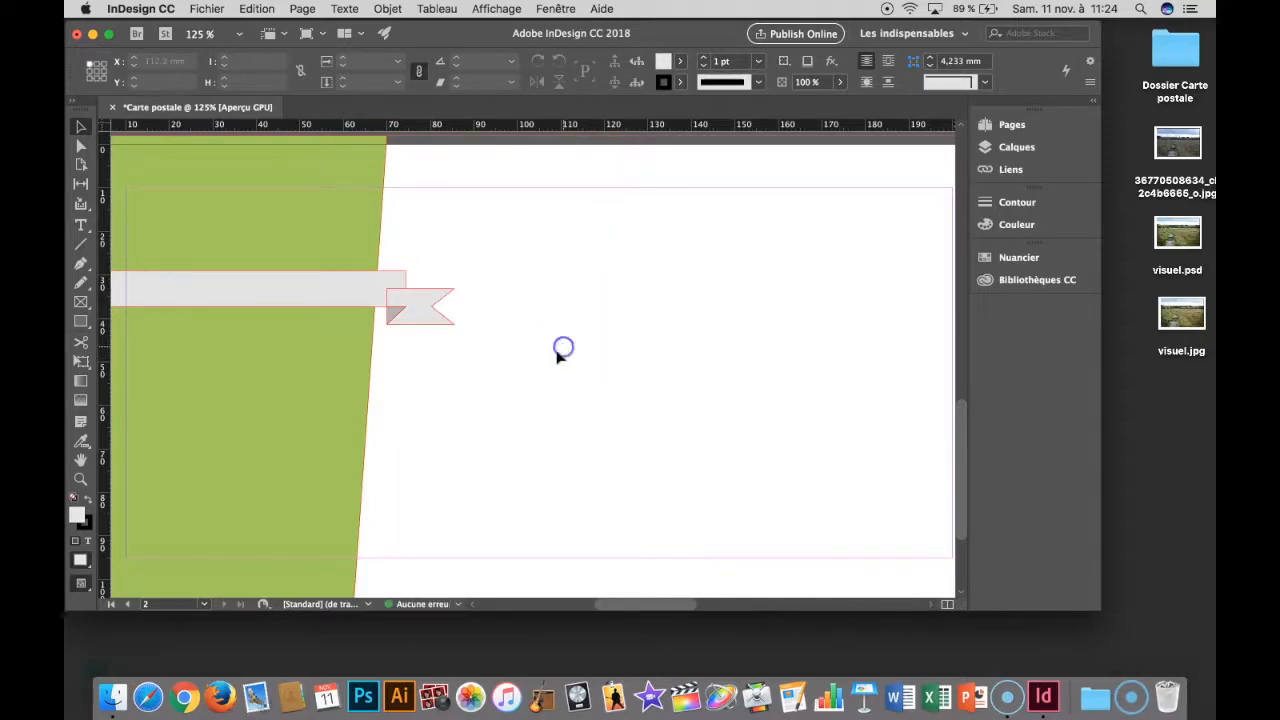
pyautogui.hotkey('shift', 'w')
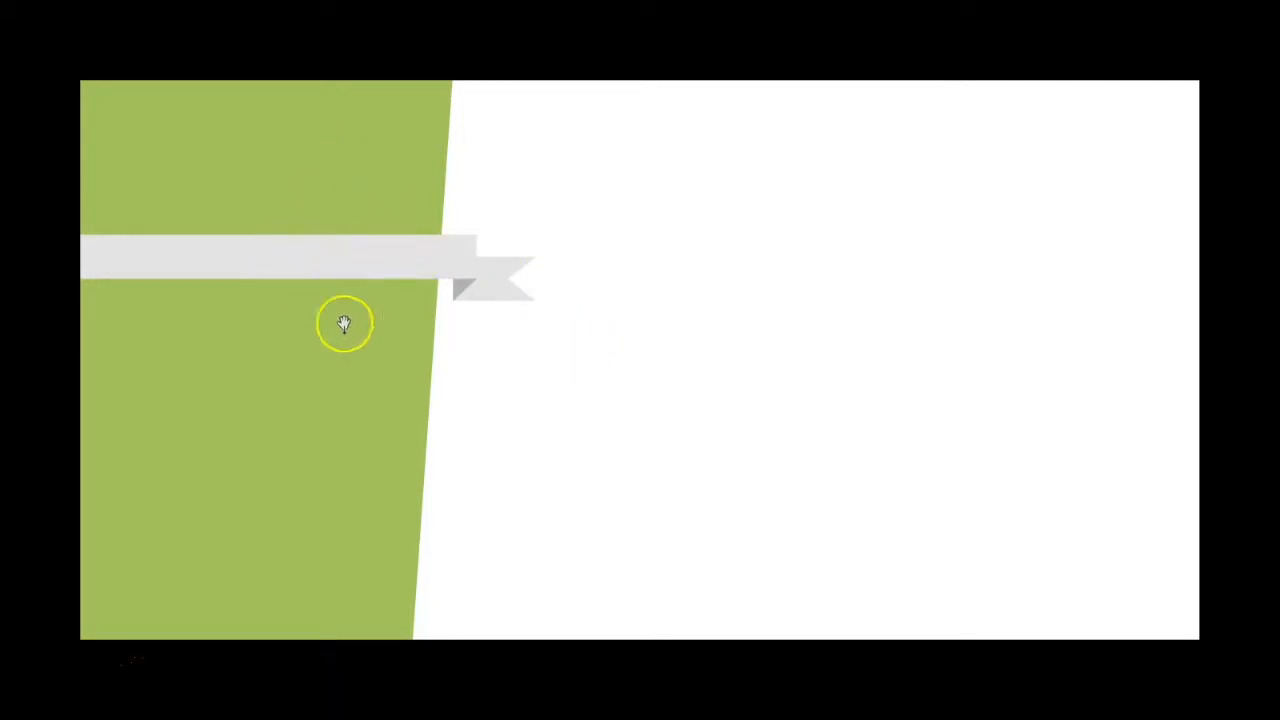
pyautogui.press('Escape')
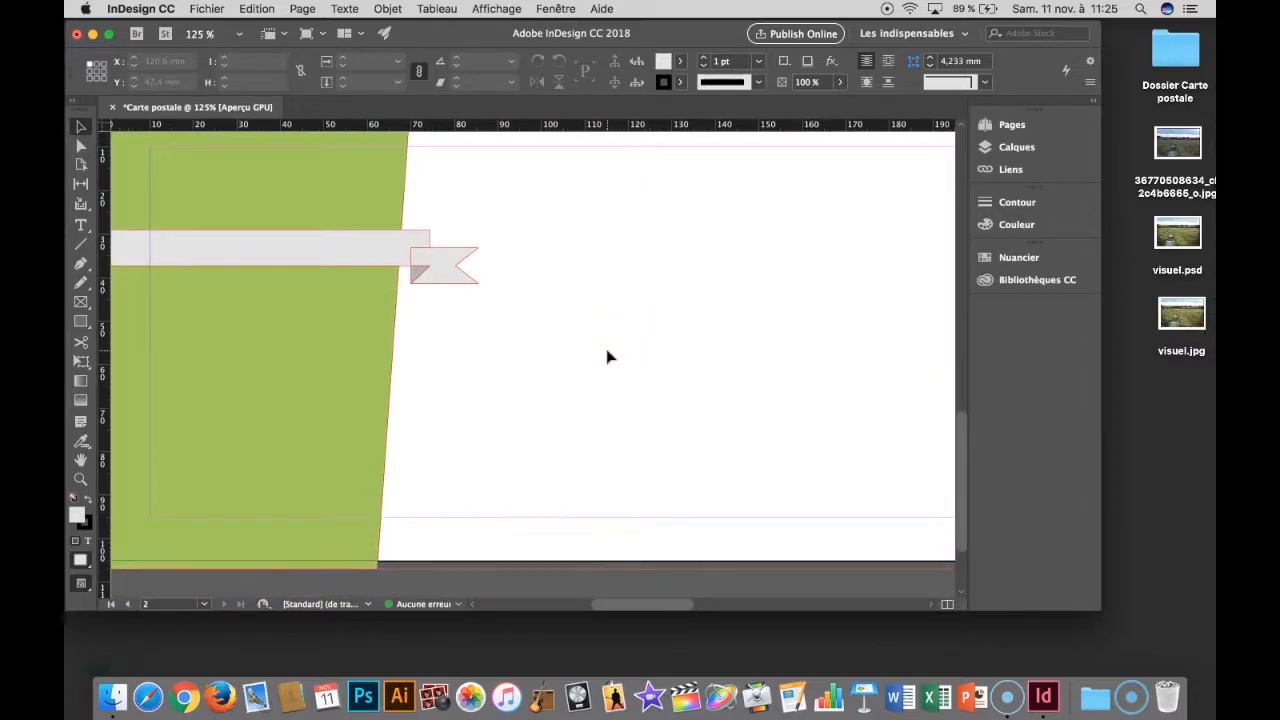
# - Copy the "Trouver son chemin à travers les tourbières" and "Monts d'Arrée" text frames from page 1, excluding the green rectangle behind them
pyautogui.scroll(1, 607, 351)
pyautogui.scroll(7, 607, 351)
pyautogui.hscroll(7, 607, 351)
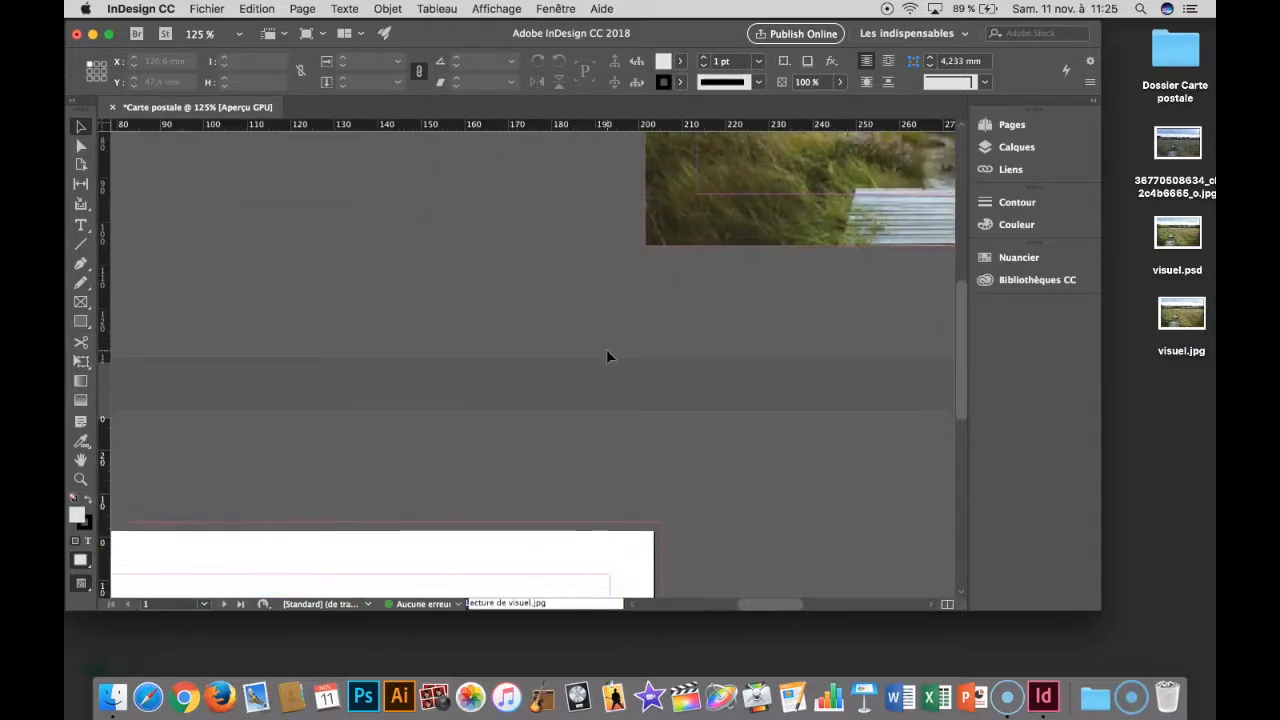
pyautogui.scroll(5, 607, 351)
pyautogui.hscroll(10, 607, 351)
pyautogui.scroll(-1, 607, 351)
pyautogui.click(727, 332)
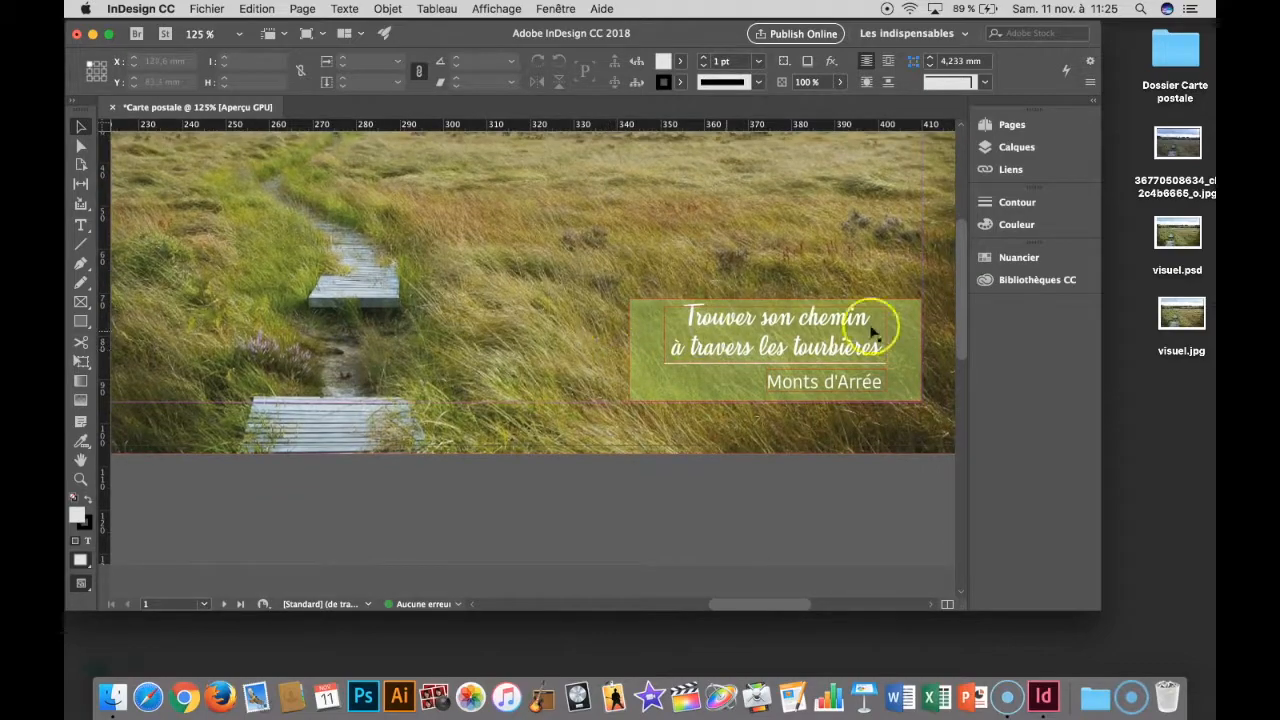
pyautogui.click(827, 328)
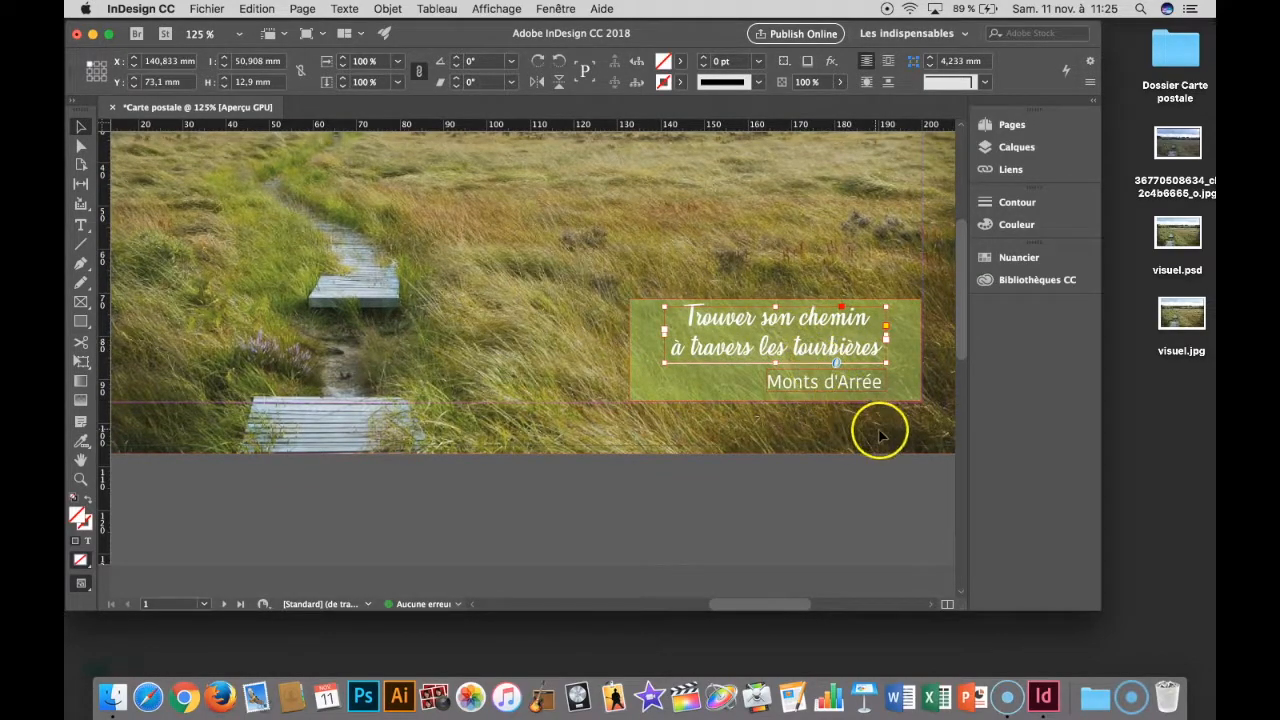
pyautogui.click(803, 320)
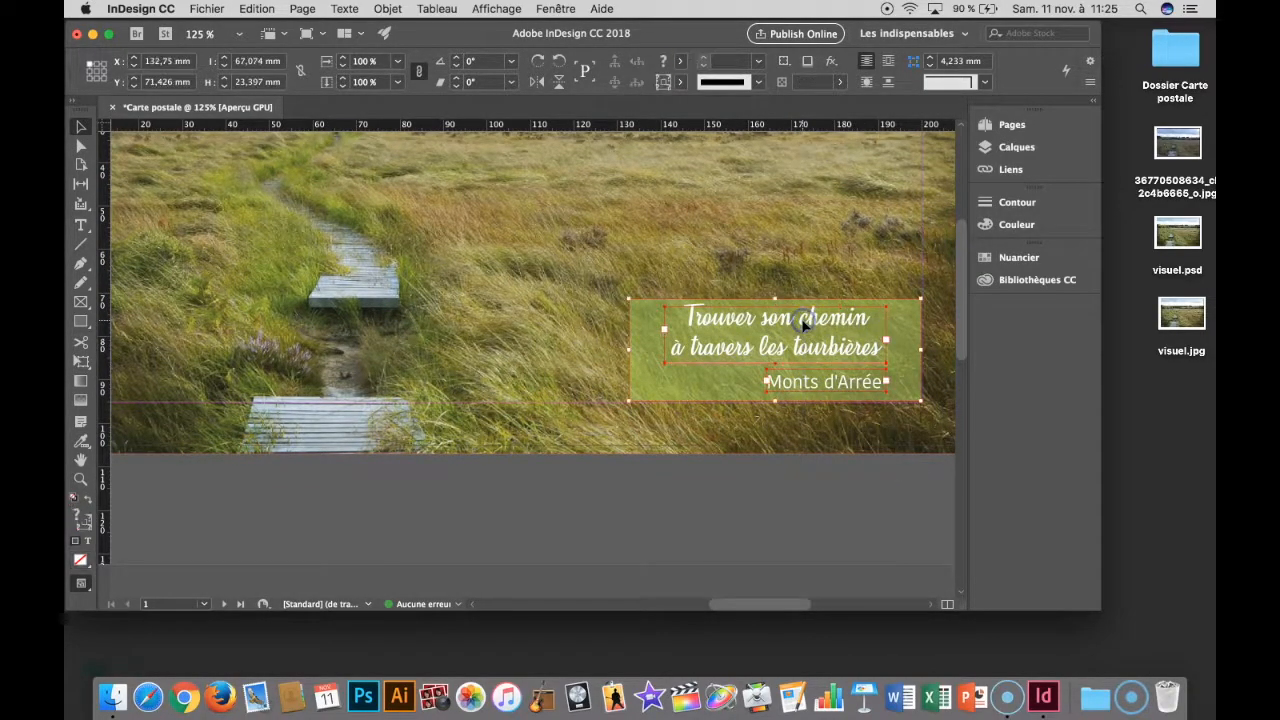
pyautogui.keyDown('shift'); pyautogui.click(906, 328); pyautogui.keyUp('shift')
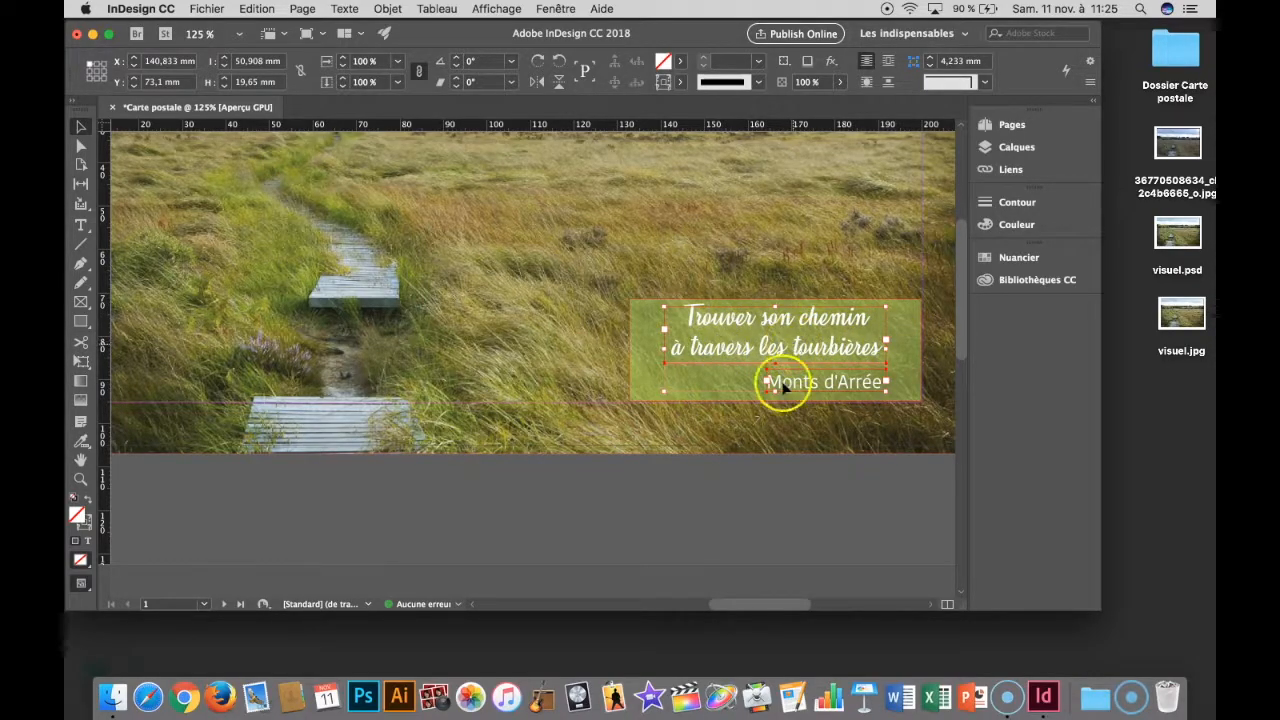
# - Paste the two text frames on page 2 and place them above the ribbon at X 10 mm, Y 10 mm
pyautogui.scroll(-5, 706, 419)
pyautogui.hscroll(-8, 706, 419)
pyautogui.scroll(-3, 706, 419)
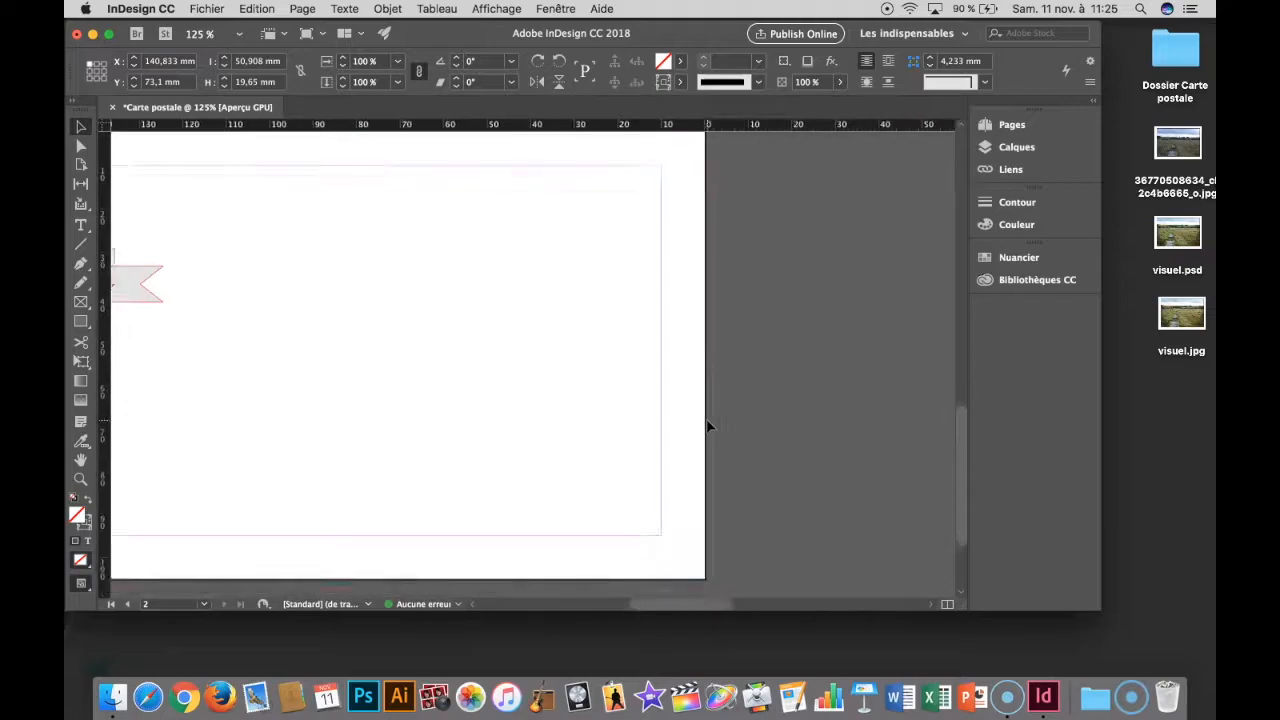
pyautogui.hscroll(-8, 706, 427)
pyautogui.scroll(3, 706, 427)
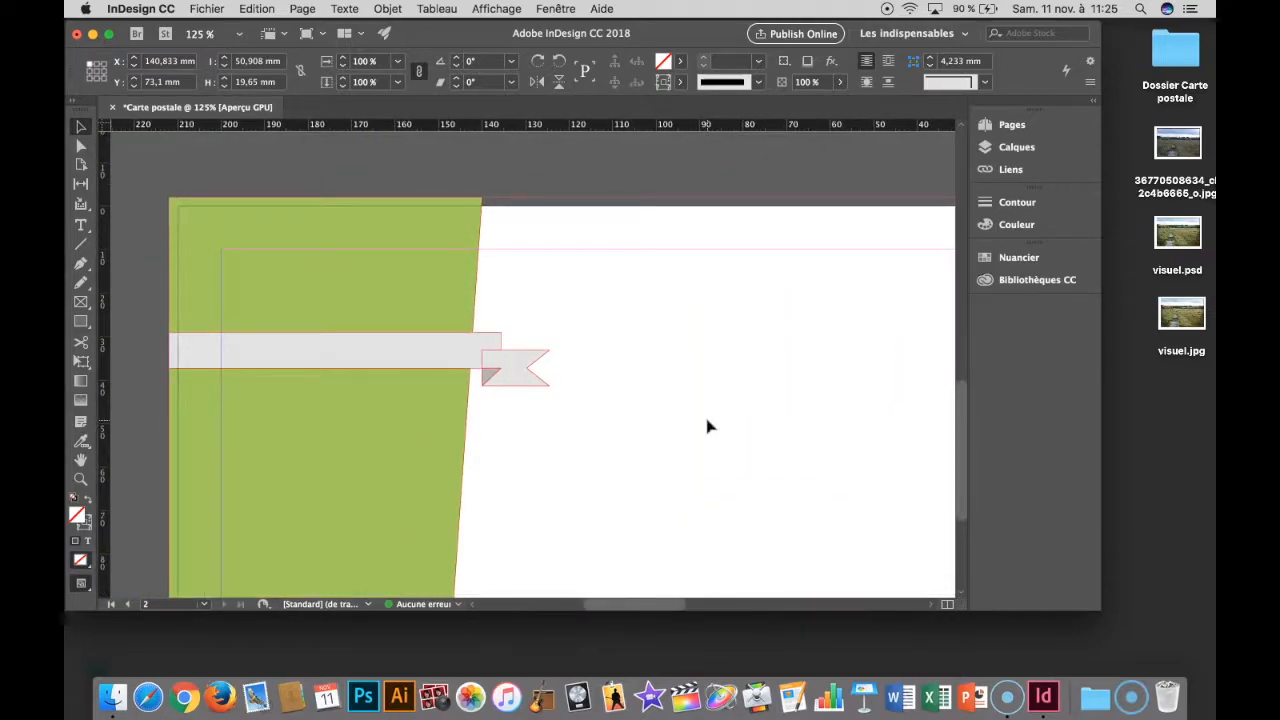
pyautogui.press('super+v')
pyautogui.moveTo(470, 370); pyautogui.dragTo(267, 296)
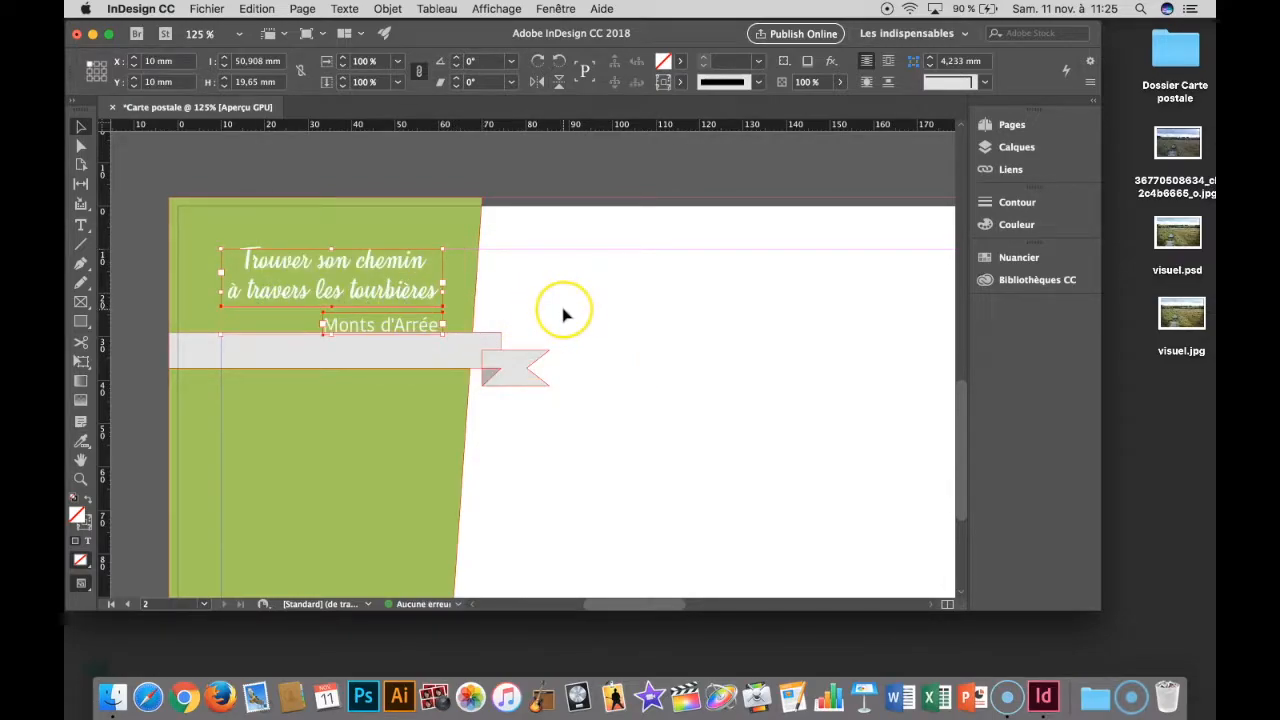
# - Move all three ribbon pieces together down to Y 30.897 mm, clear of the "Monts d'Arrée" text, and keep them selected
pyautogui.moveTo(578, 322); pyautogui.dragTo(482, 416)
pyautogui.moveTo(484, 343); pyautogui.dragTo(485, 351)
pyautogui.click(588, 340)
pyautogui.moveTo(606, 314); pyautogui.dragTo(484, 430)
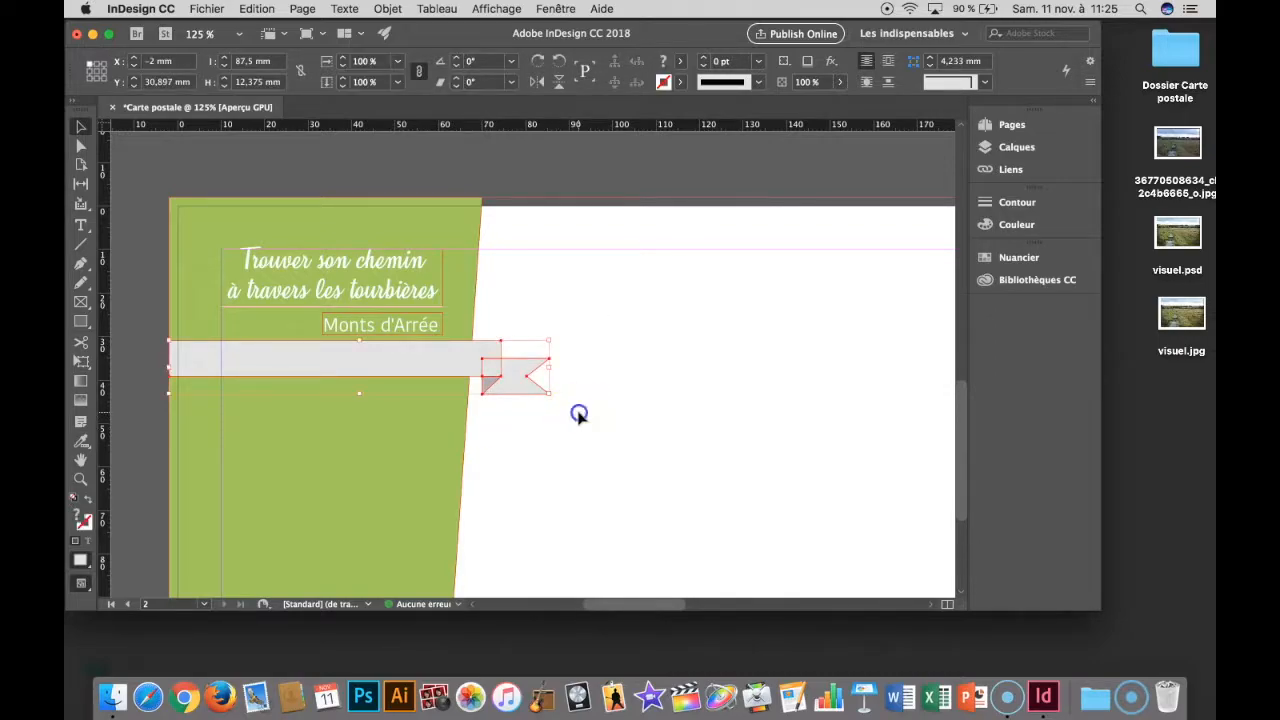
# - Group the three ribbon pieces into a single object so they move together
pyautogui.click(588, 340)
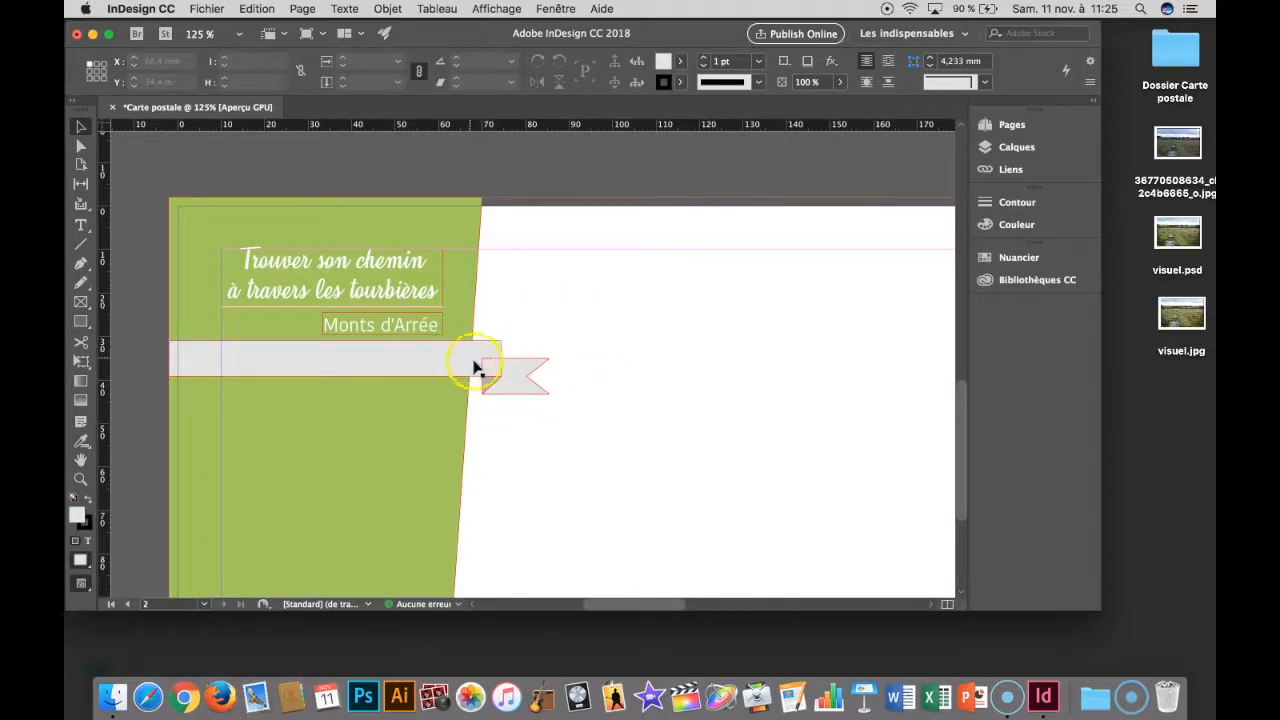
pyautogui.moveTo(517, 390); pyautogui.dragTo(480, 421)
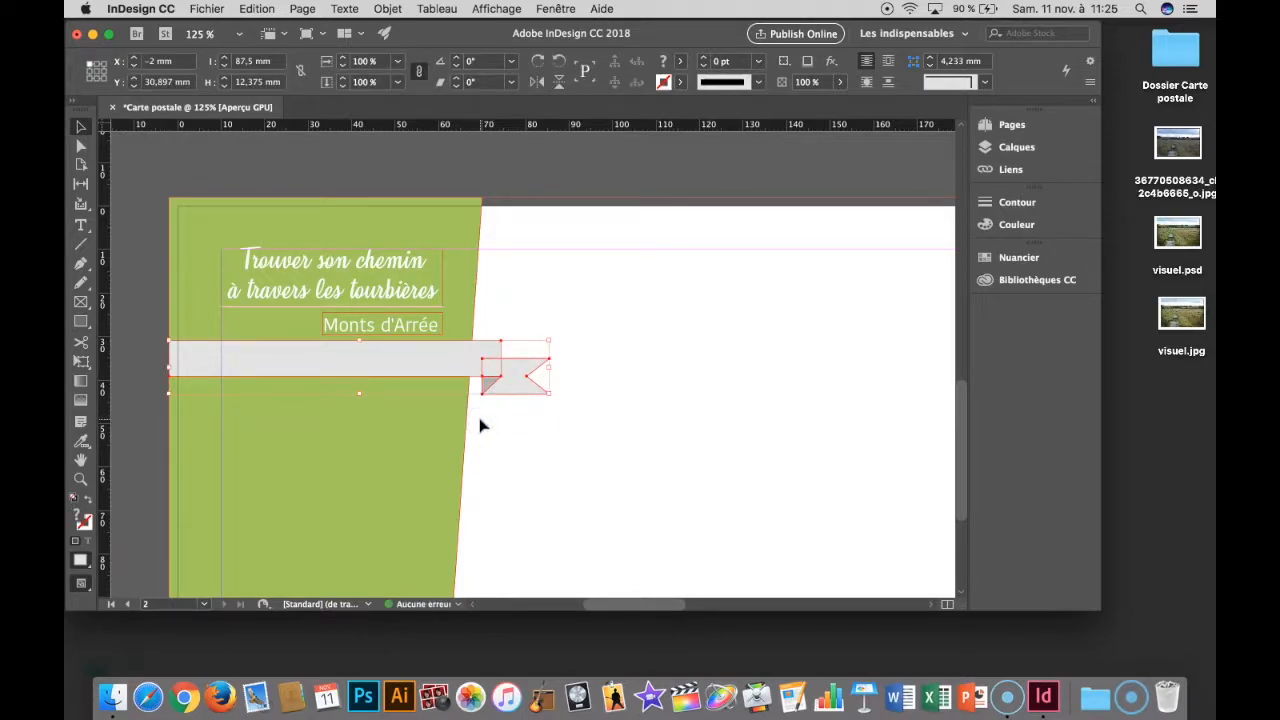
pyautogui.press('super+g')
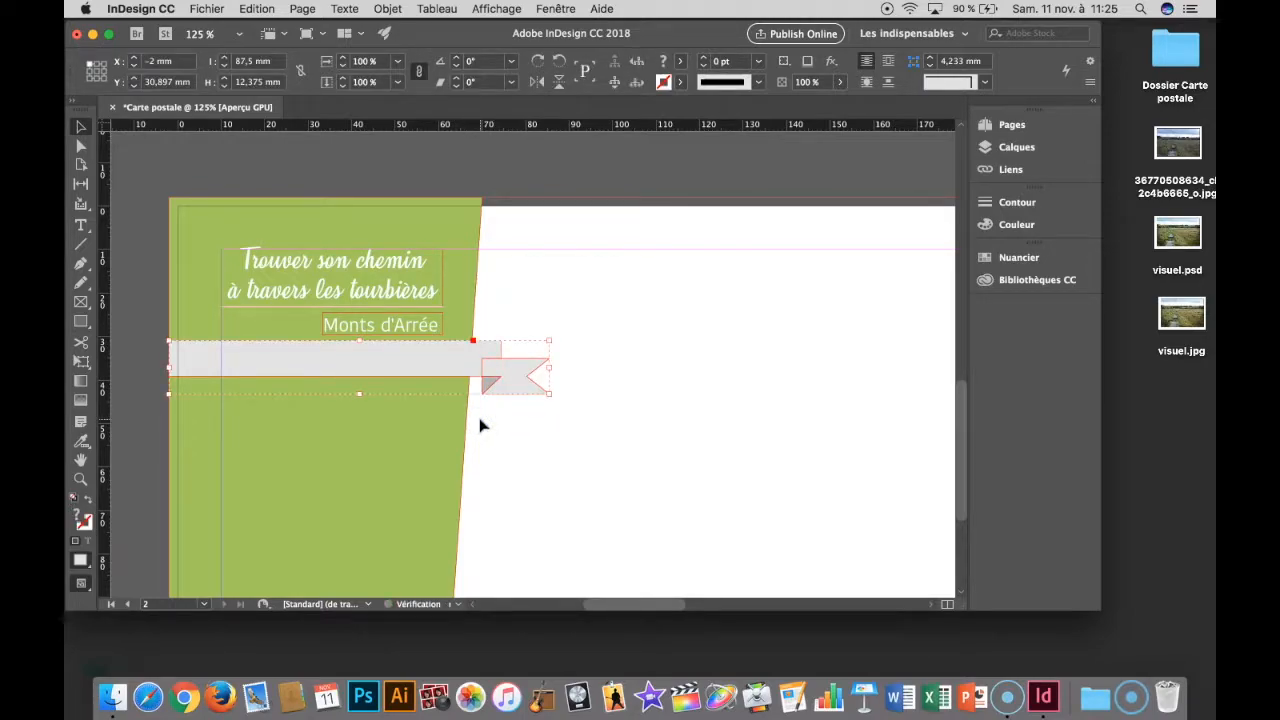
pyautogui.moveTo(511, 381); pyautogui.dragTo(509, 382)
pyautogui.click(572, 437)
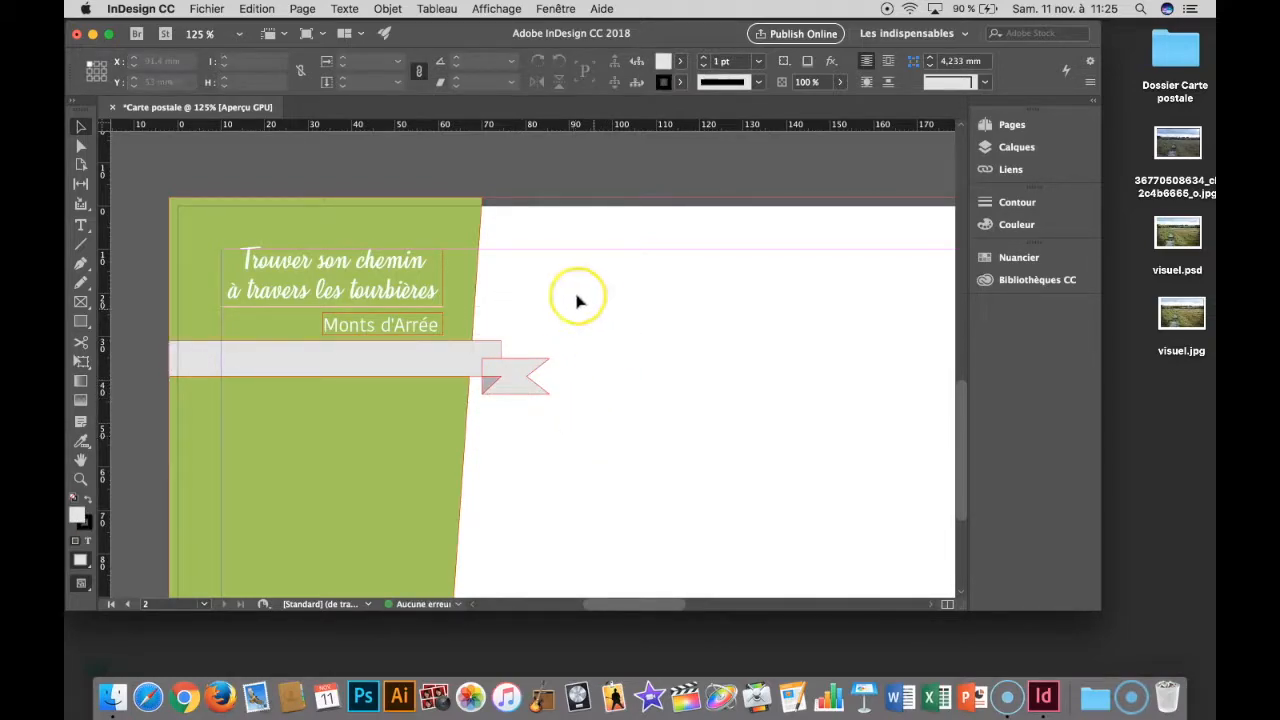
# - Left-align the "Trouver son chemin à travers les tourbières" title text on the back page
pyautogui.click(390, 271)
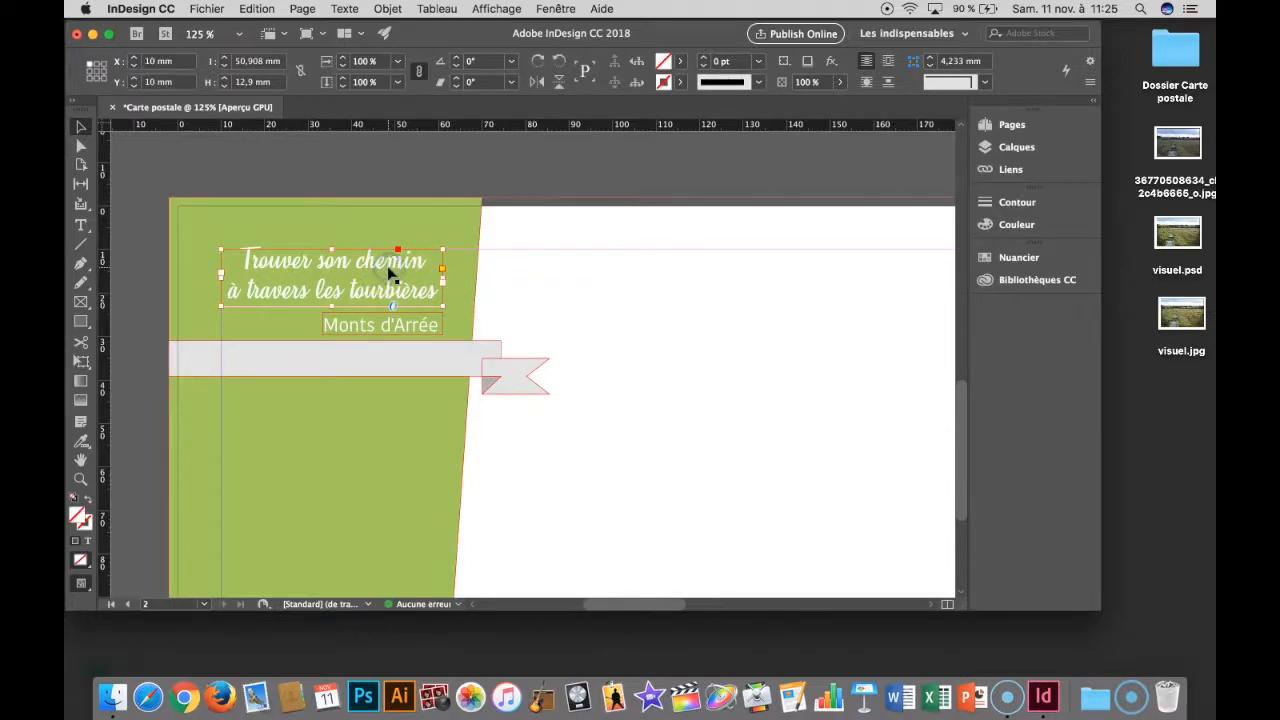
pyautogui.doubleClick(371, 260)
pyautogui.press('super+a')
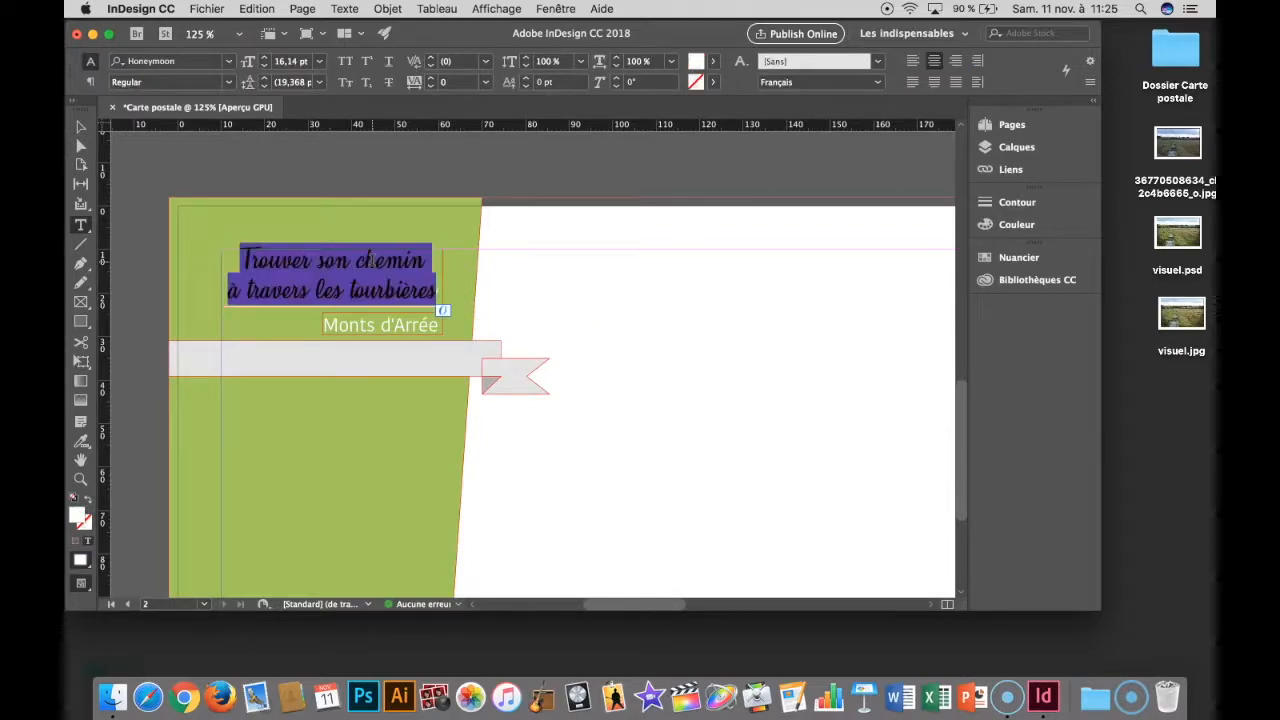
pyautogui.click(912, 60)
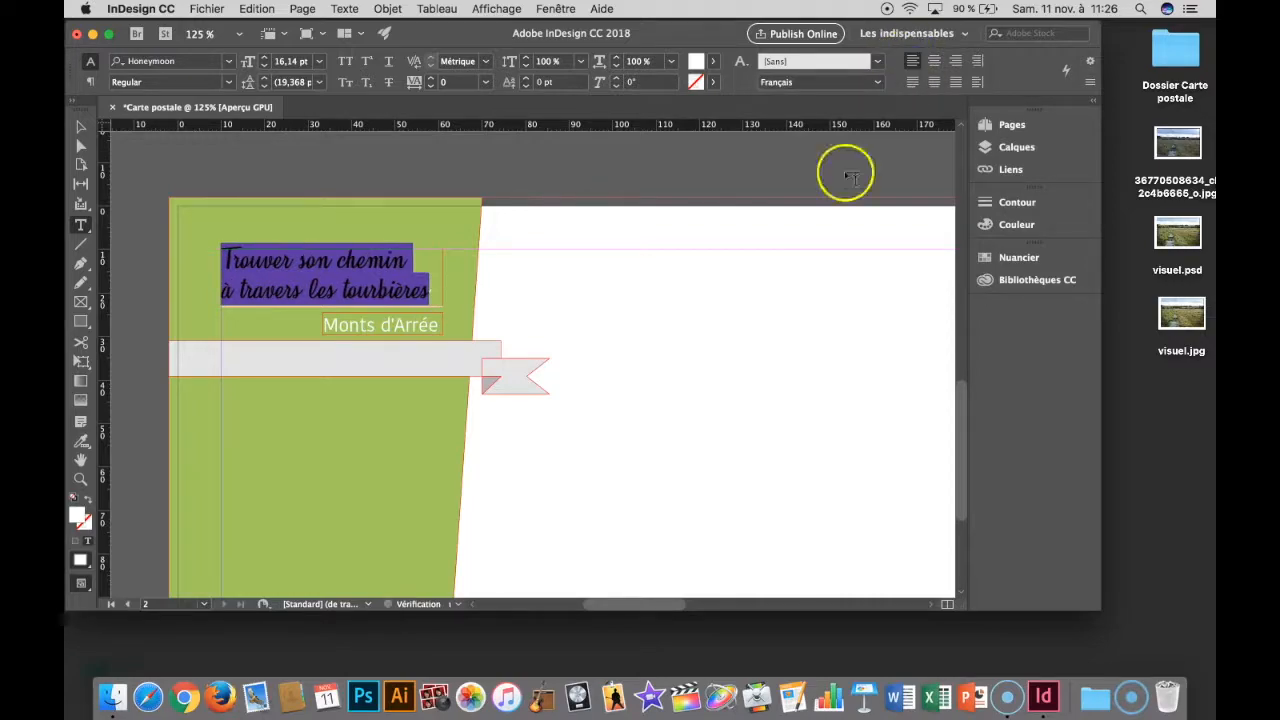
pyautogui.click(790, 272)
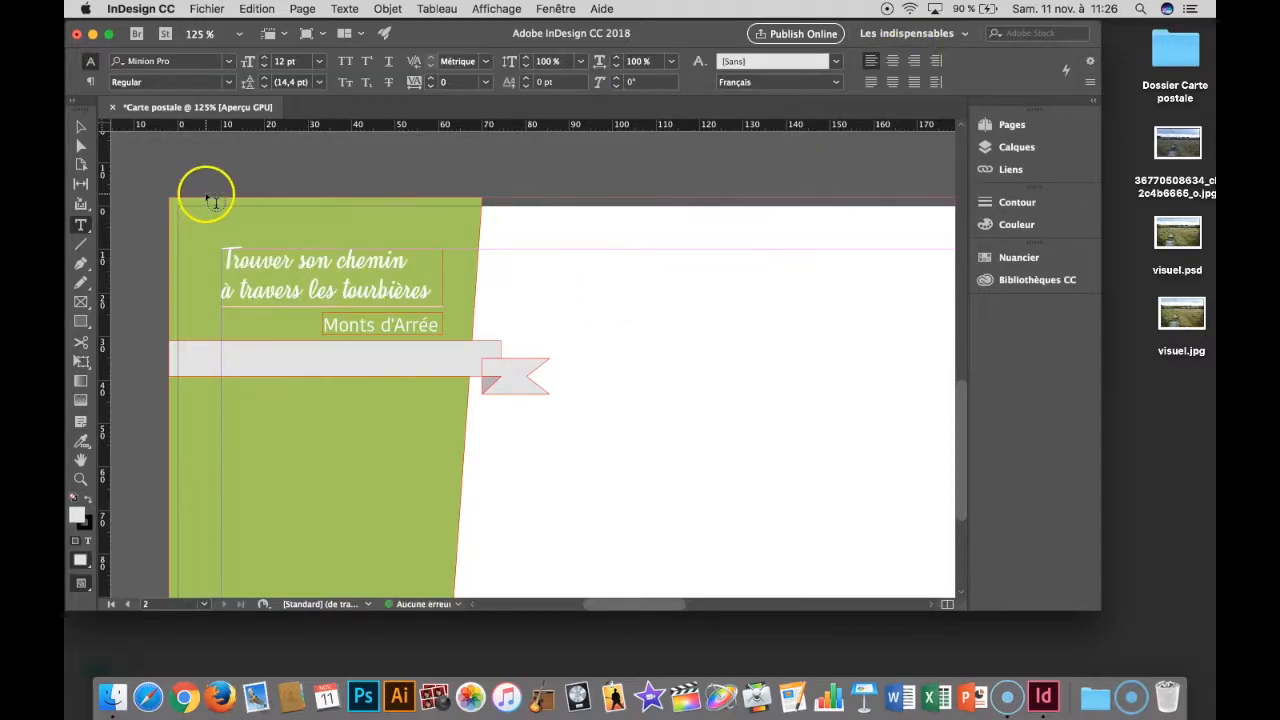
# - Move the "Monts d'Arrée" frame to the left margin at X 10 mm and check the page in full-screen presentation
pyautogui.click(81, 127)
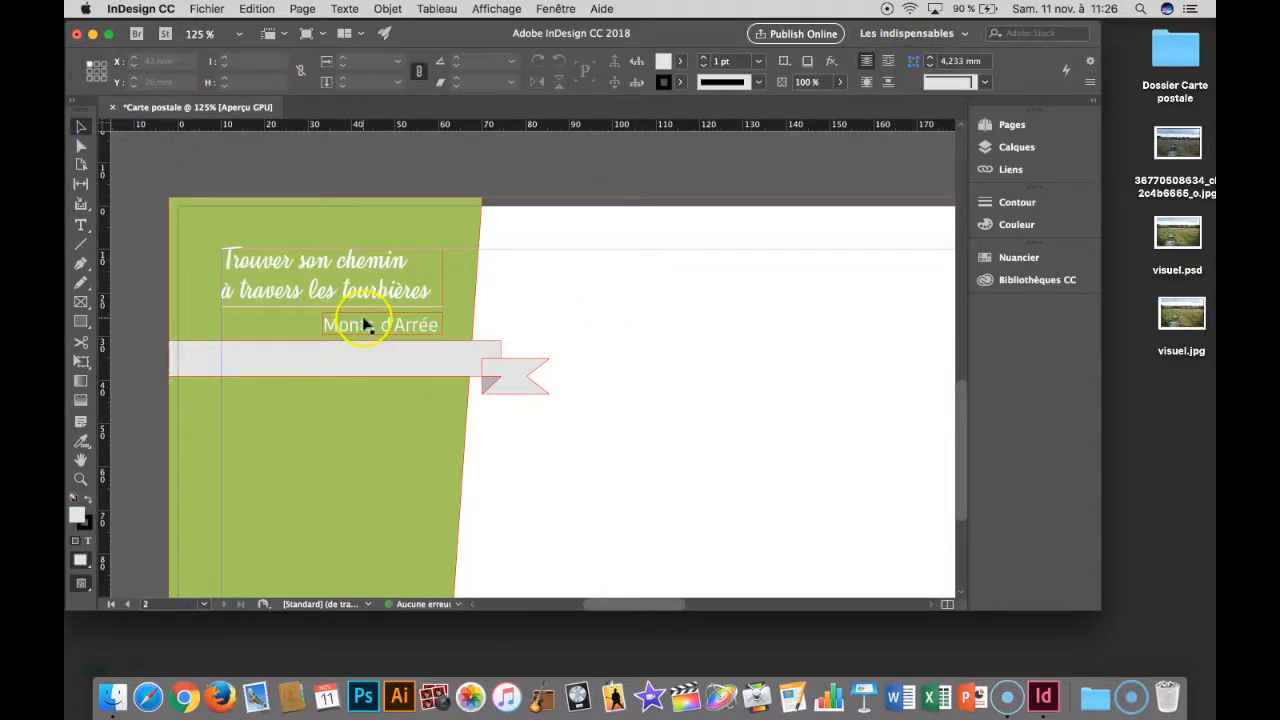
pyautogui.moveTo(365, 325); pyautogui.dragTo(263, 327)
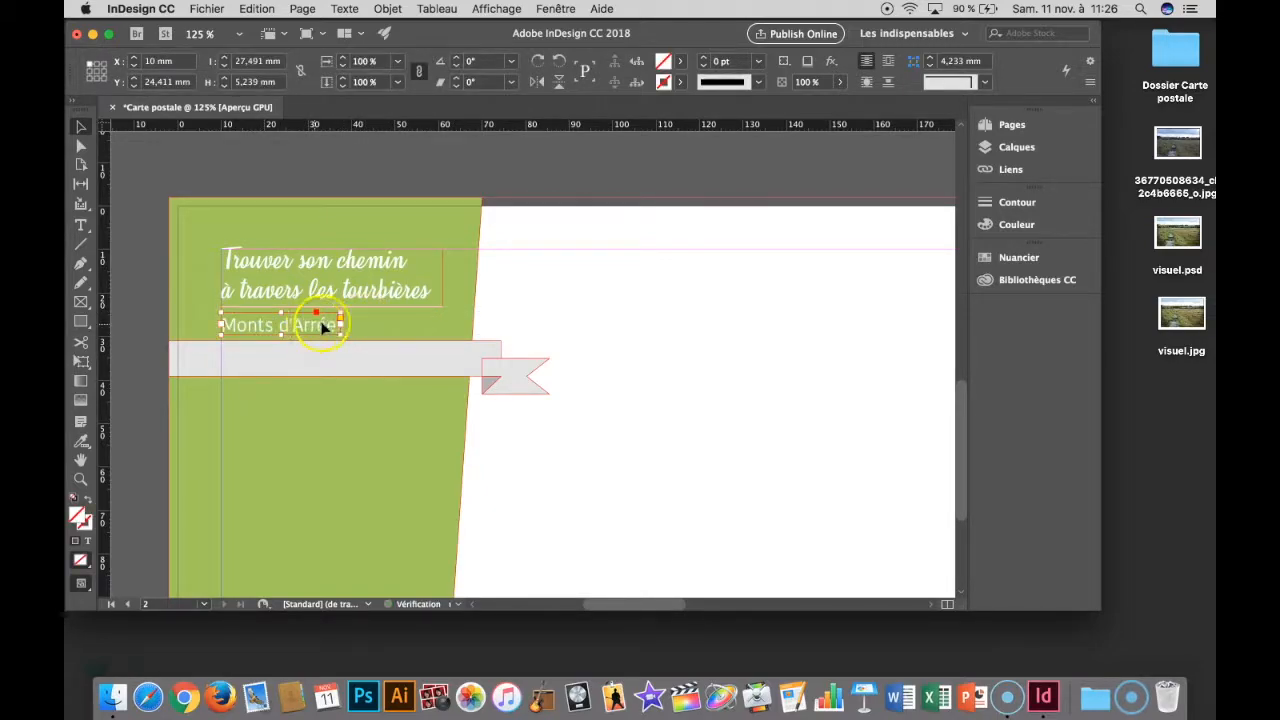
pyautogui.click(635, 341)
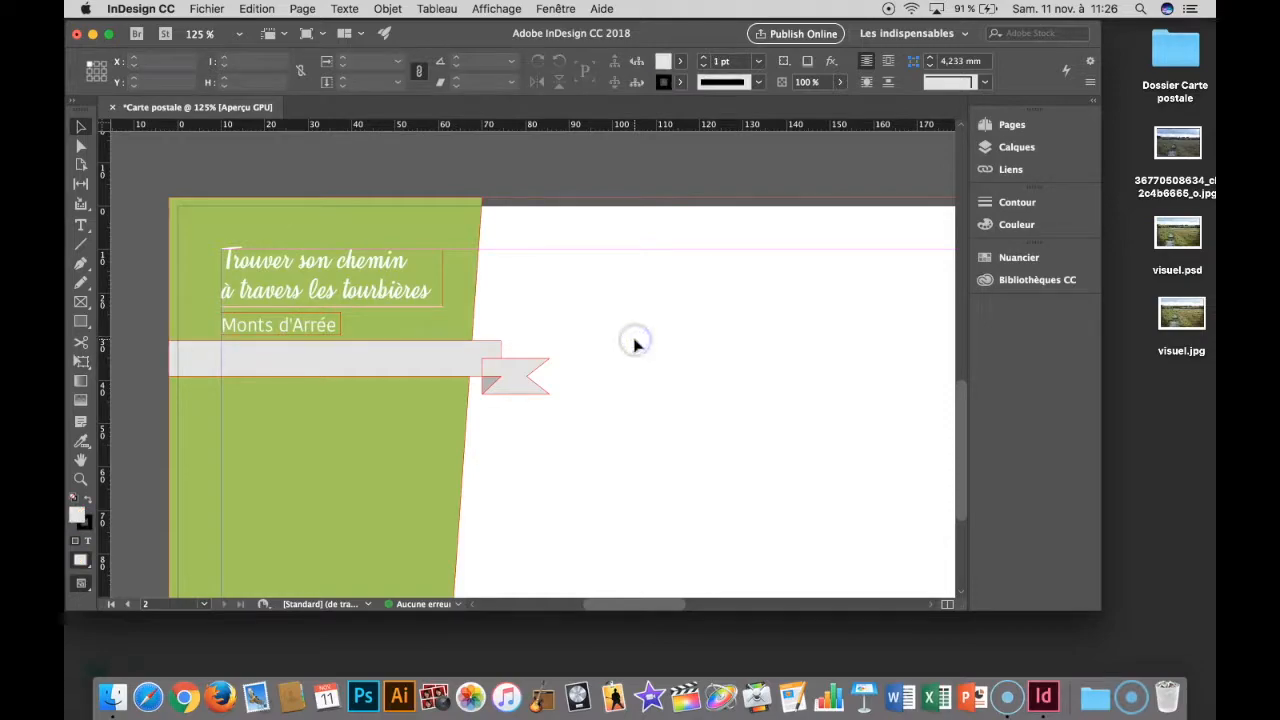
pyautogui.hotkey('shift', 'w')
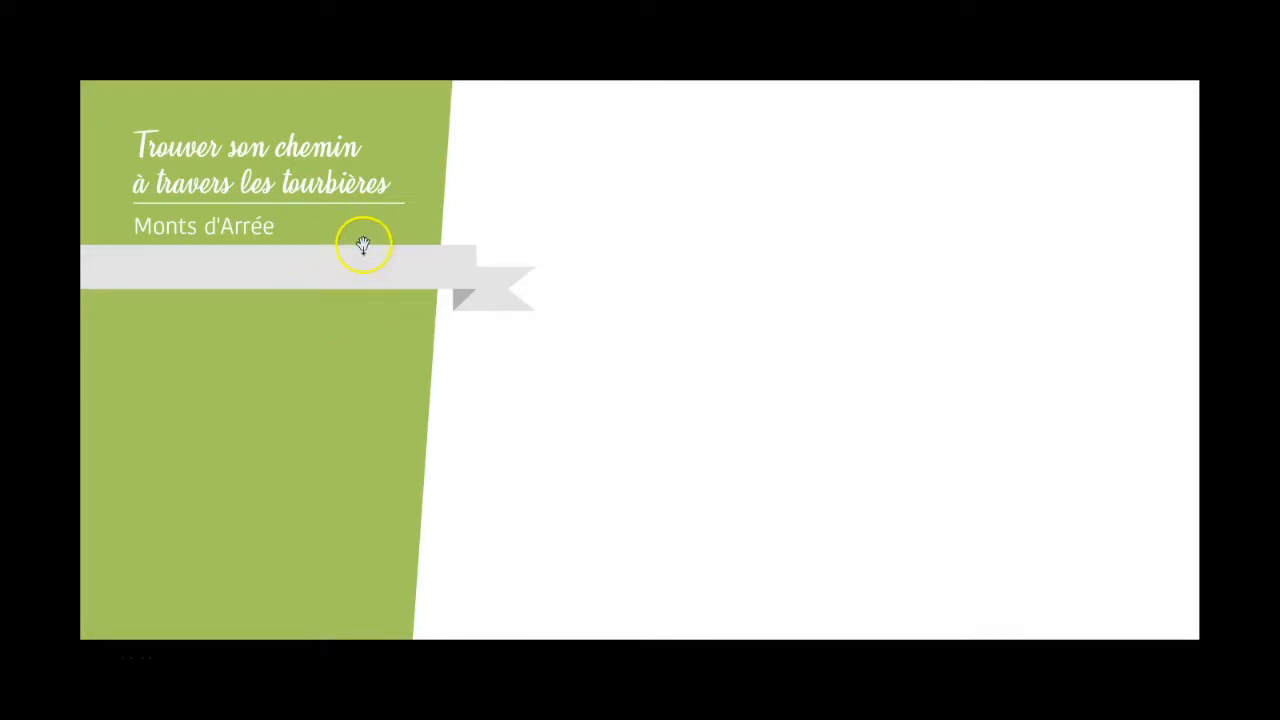
pyautogui.press('Escape')
# - Lower the ribbon group to Y 34.2 mm and check the page in full-screen presentation
pyautogui.moveTo(389, 306); pyautogui.dragTo(389, 315)
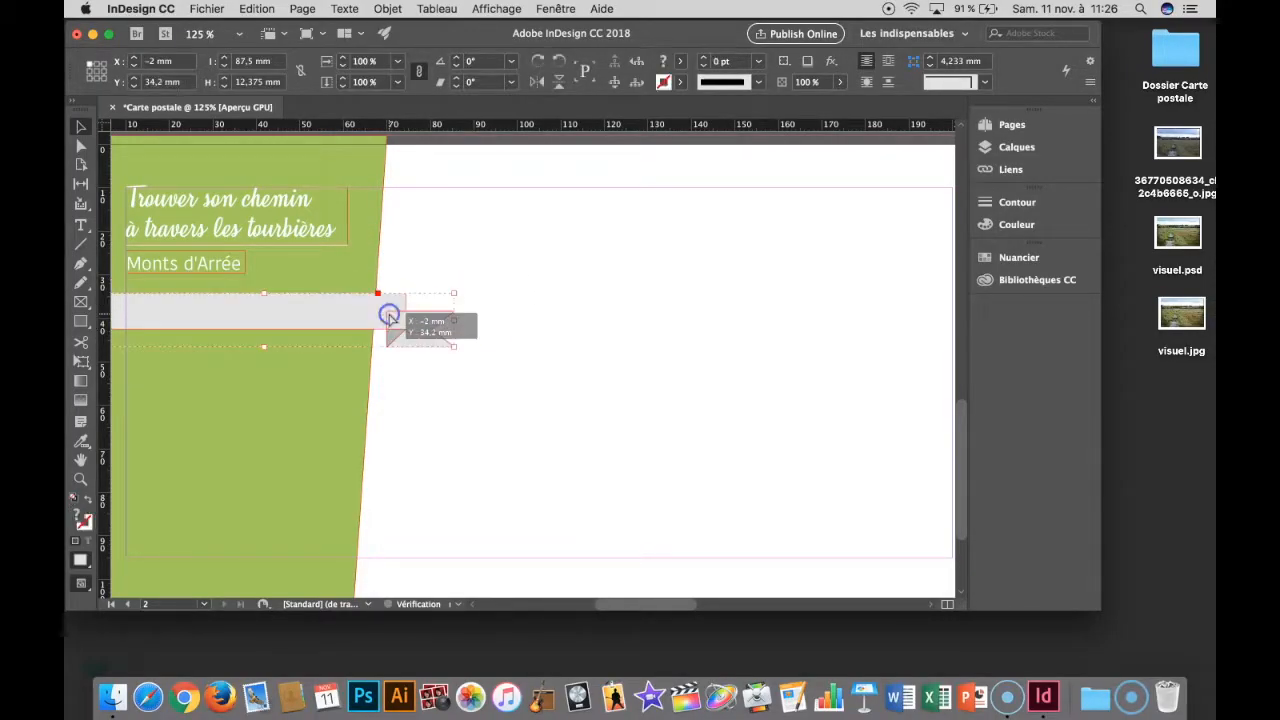
pyautogui.click(510, 337)
pyautogui.hscroll(-5, 510, 337)
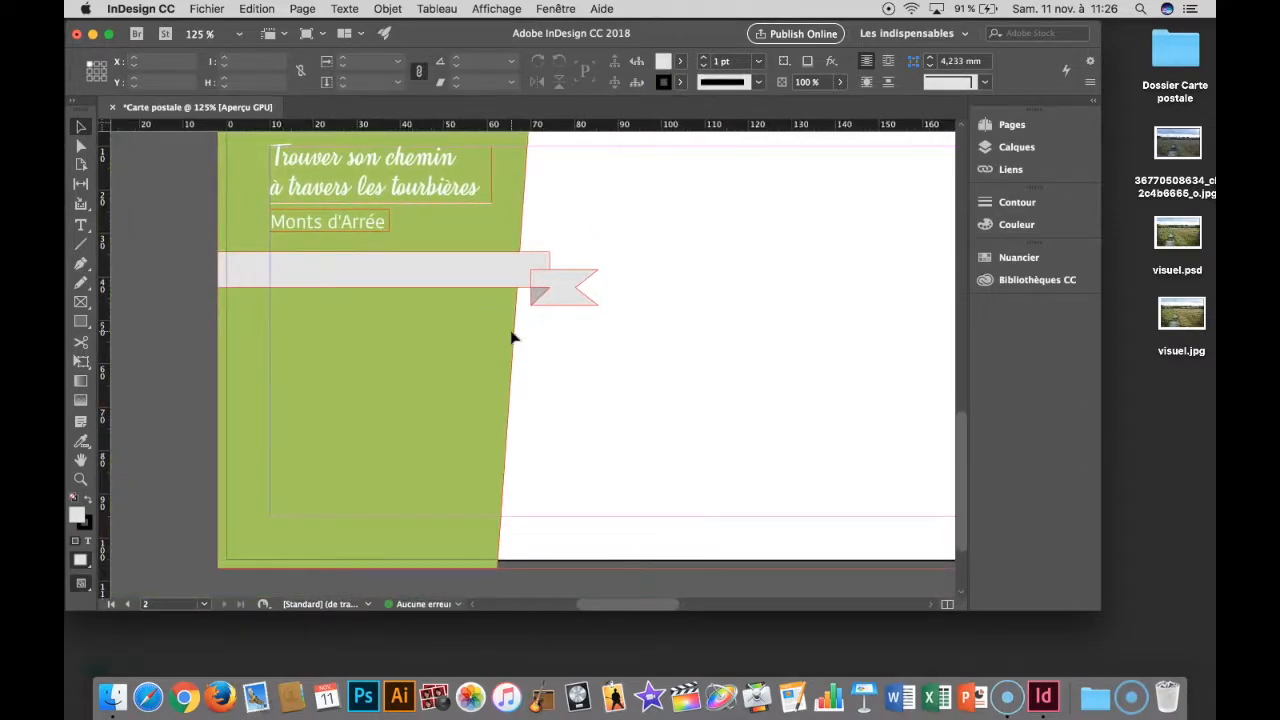
pyautogui.hotkey('shift', 'w')
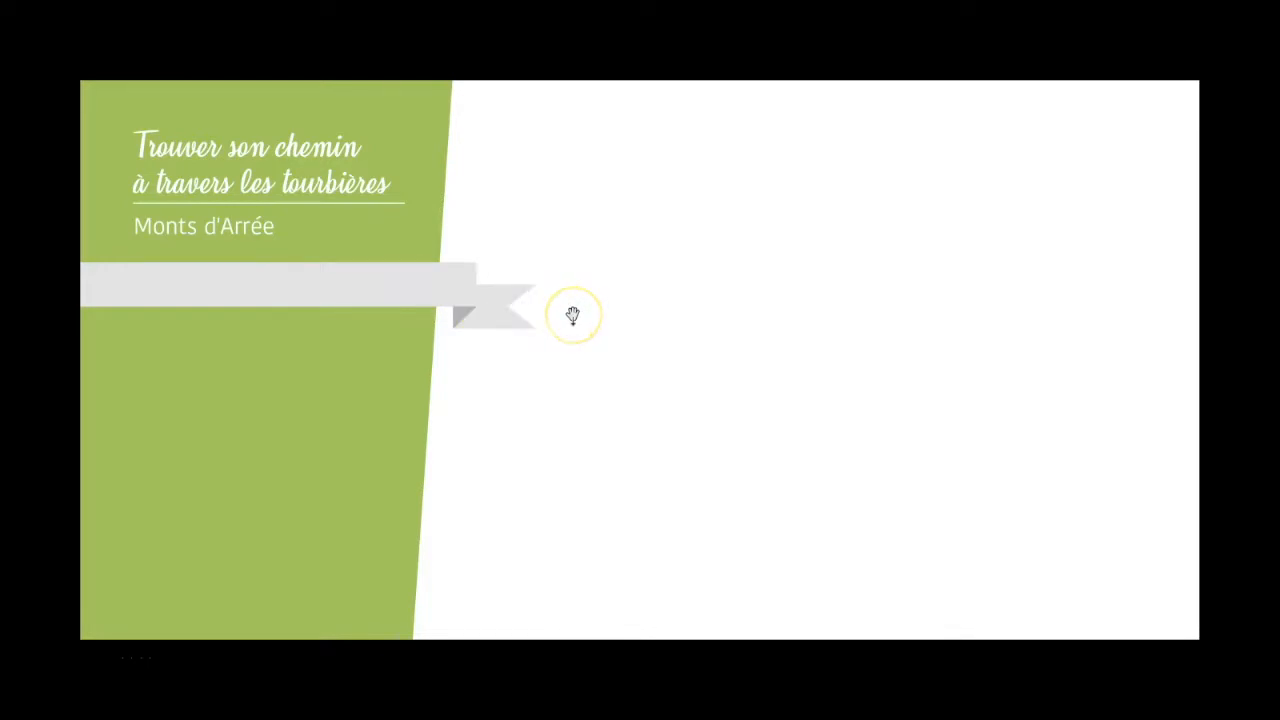
pyautogui.press('Escape')
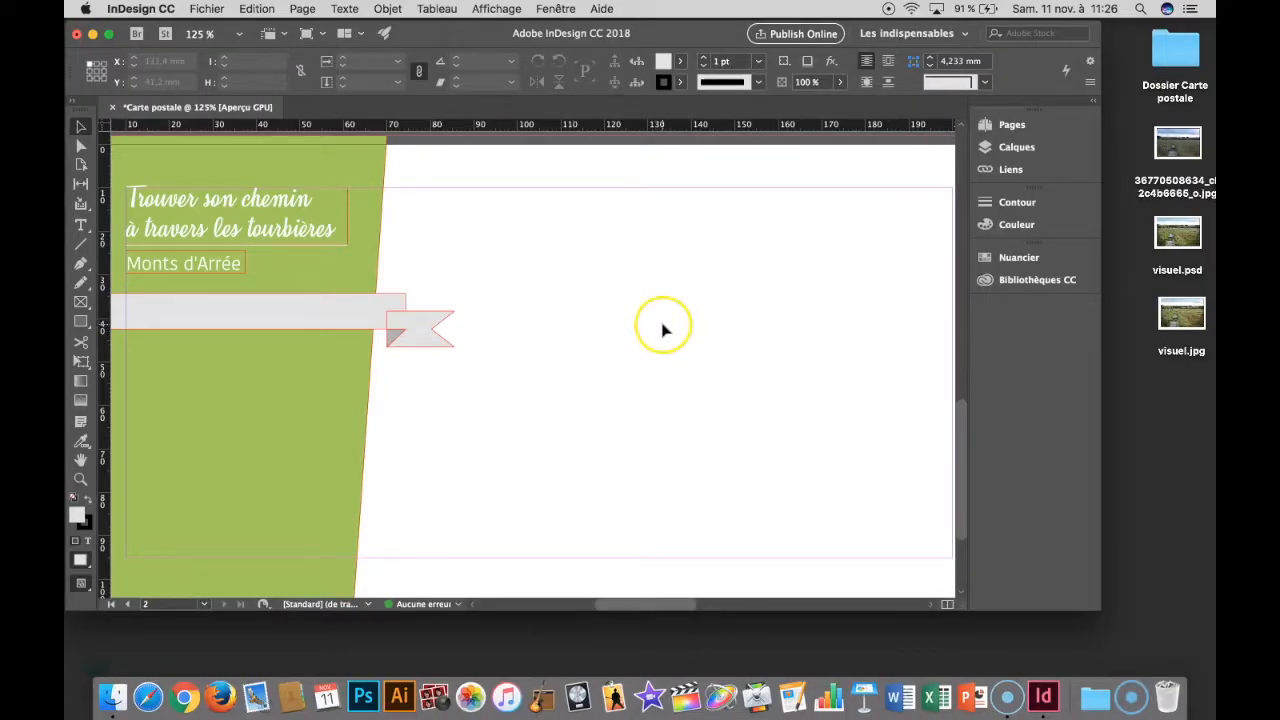
# - Create a text frame about 35 × 44 mm on the white area with lines "Tout public", "1/2 journée", "3km", "8€ par adulte", "4€ par enfant (+ de 3 ans)"
pyautogui.hscroll(2, 663, 330)
pyautogui.scroll(-1, 663, 330)
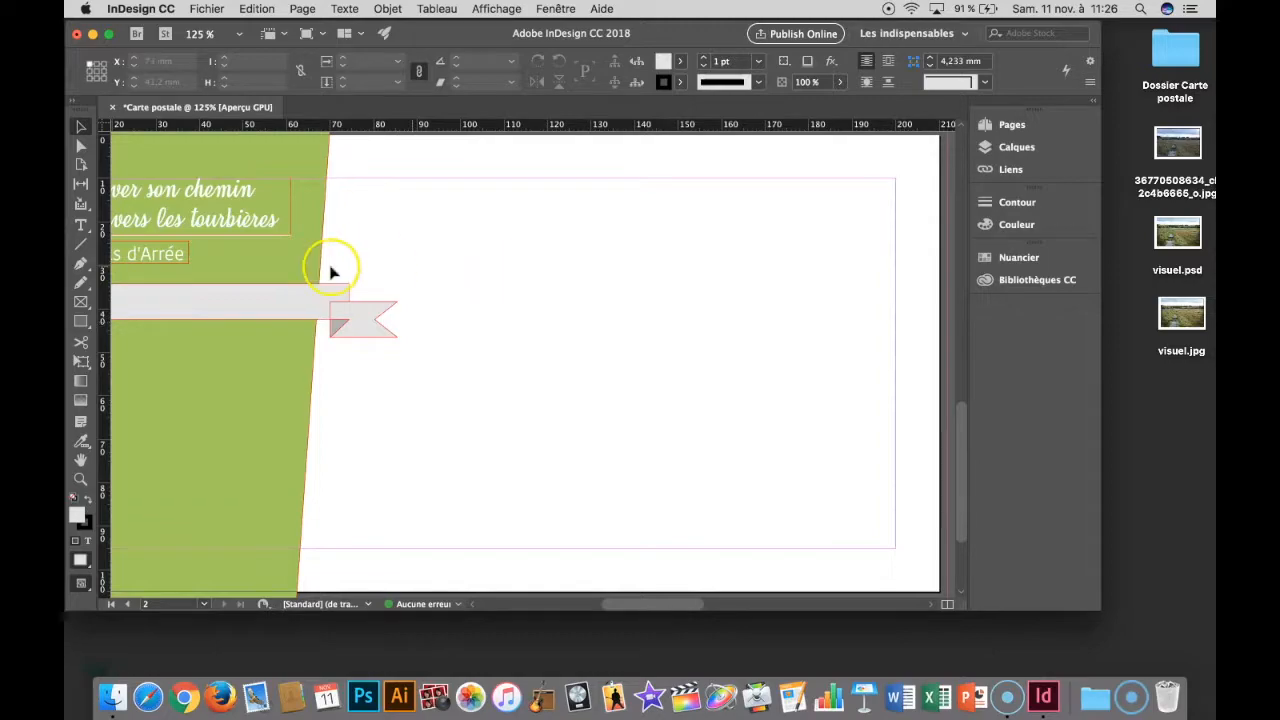
pyautogui.click(333, 320)
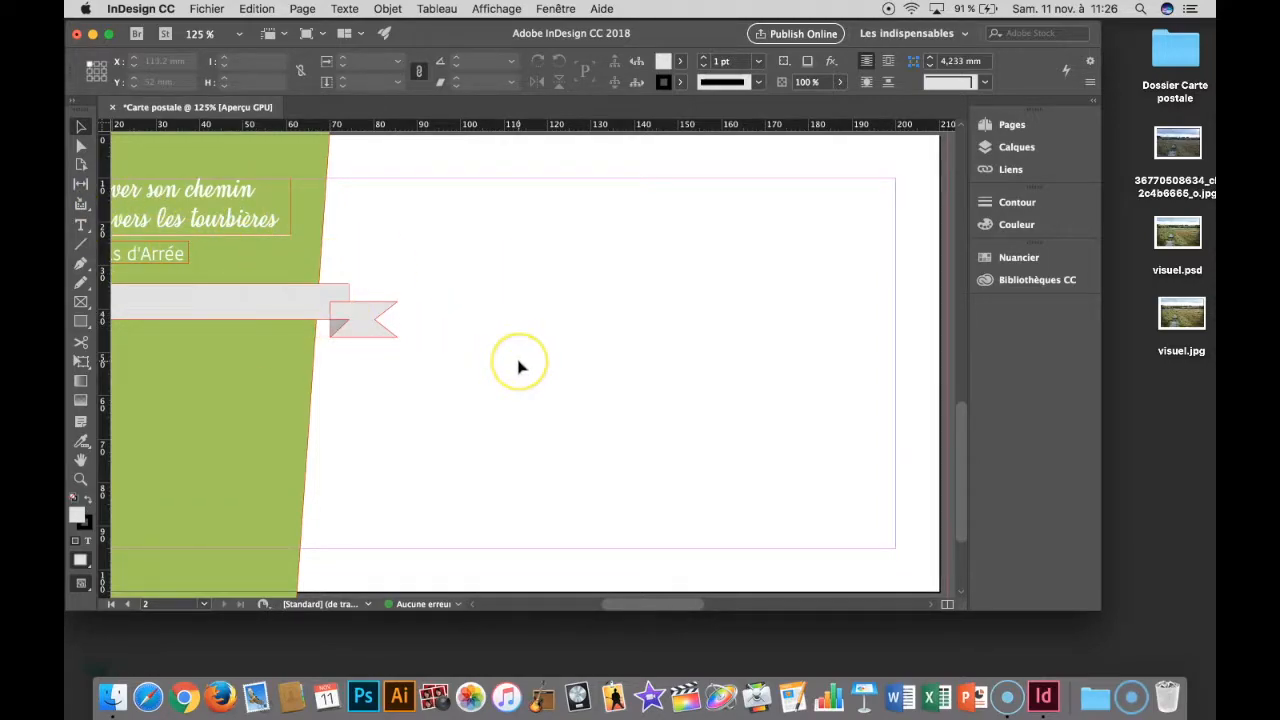
pyautogui.hscroll(-4, 520, 363)
pyautogui.scroll(-1, 520, 363)
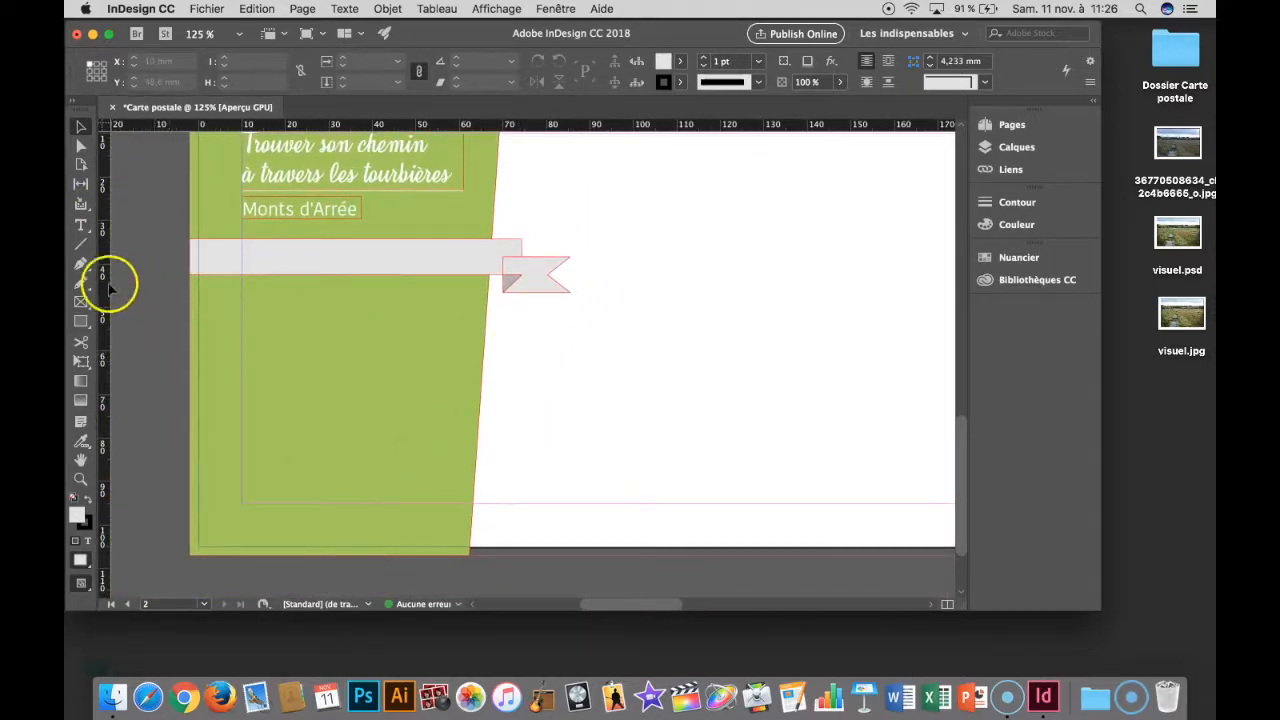
pyautogui.click(81, 225)
pyautogui.moveTo(629, 267); pyautogui.dragTo(781, 458)
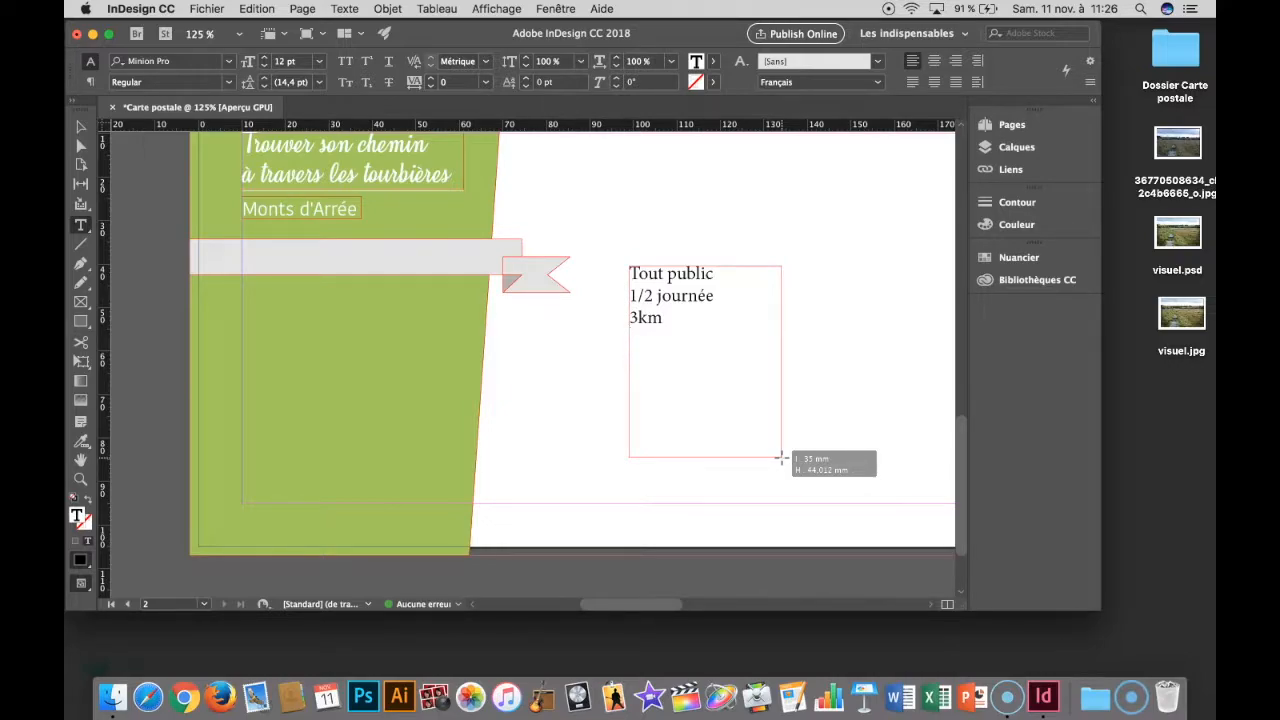
pyautogui.press('Return')
pyautogui.write('8€ par adulte')
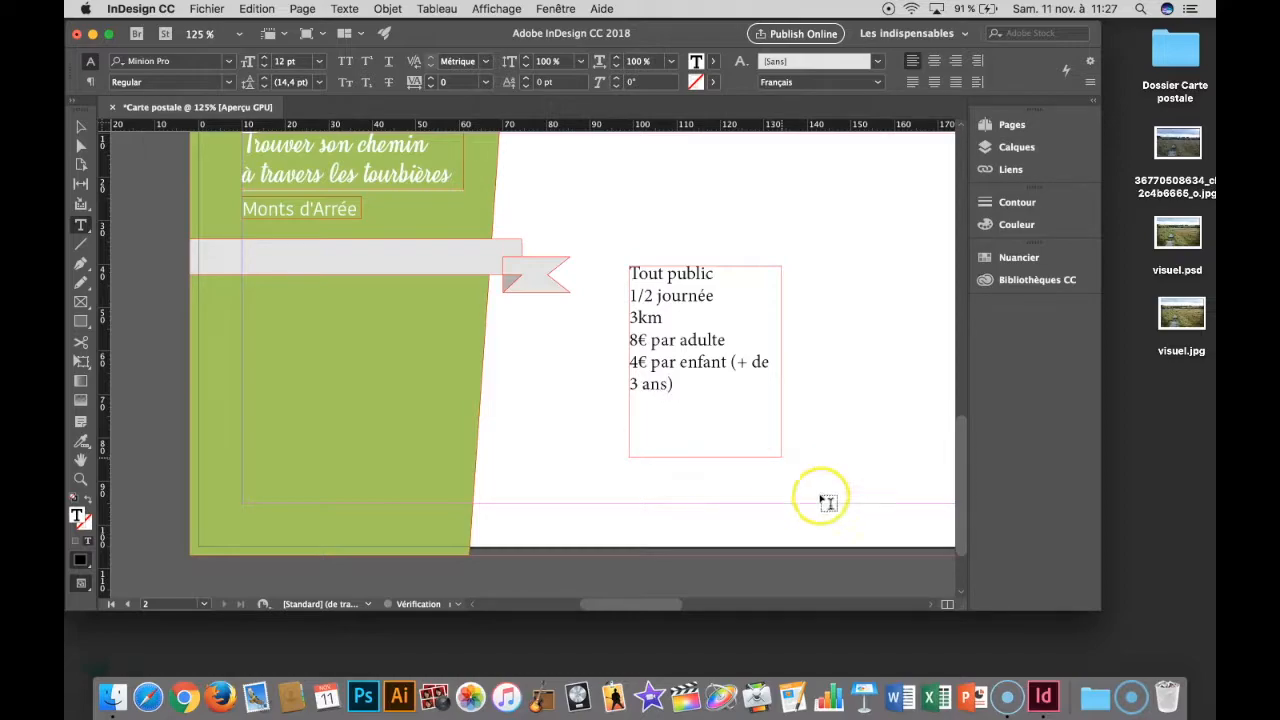
# - Insert a blank line after each of the "Tout public", "1/2 journée" and "3km" lines
pyautogui.click(675, 323)
pyautogui.press('Return')
pyautogui.click(716, 295)
pyautogui.press('Return')
pyautogui.click(716, 275)
pyautogui.press('Return')
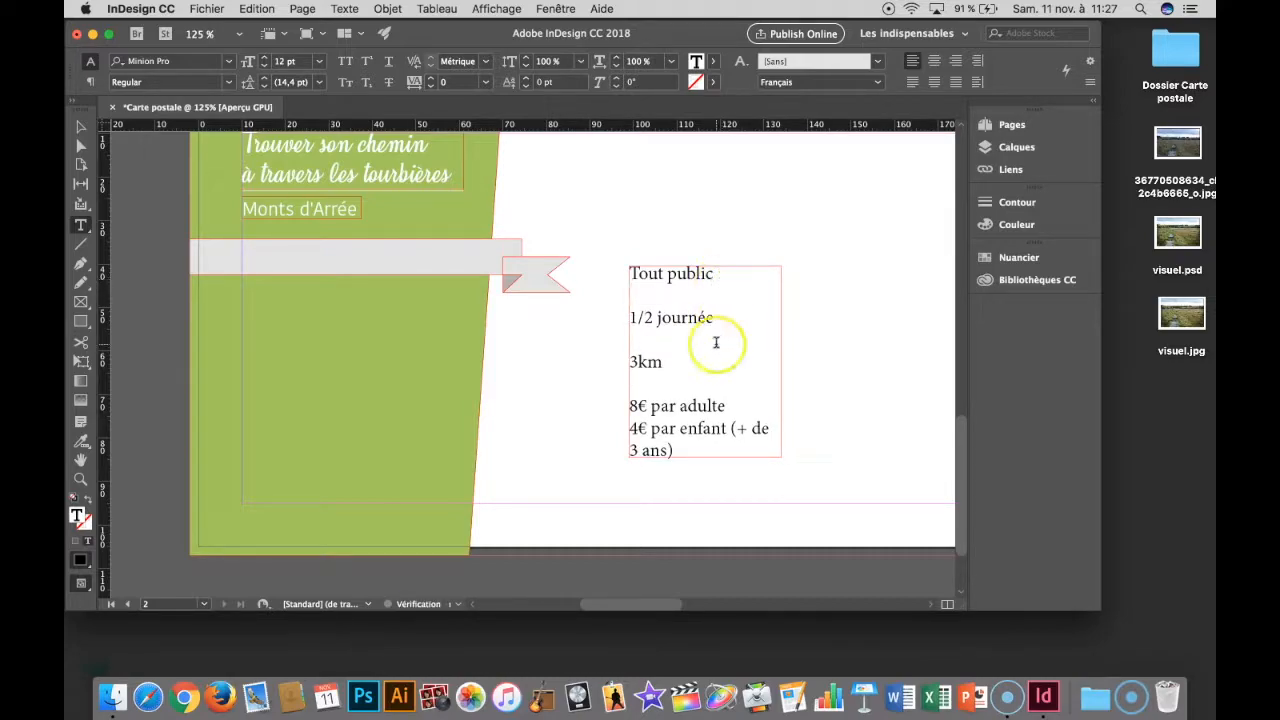
# - Try to copy the "Monts d'Arrée" text formatting onto all the information text with the Eyedropper tool
pyautogui.press('super+a')
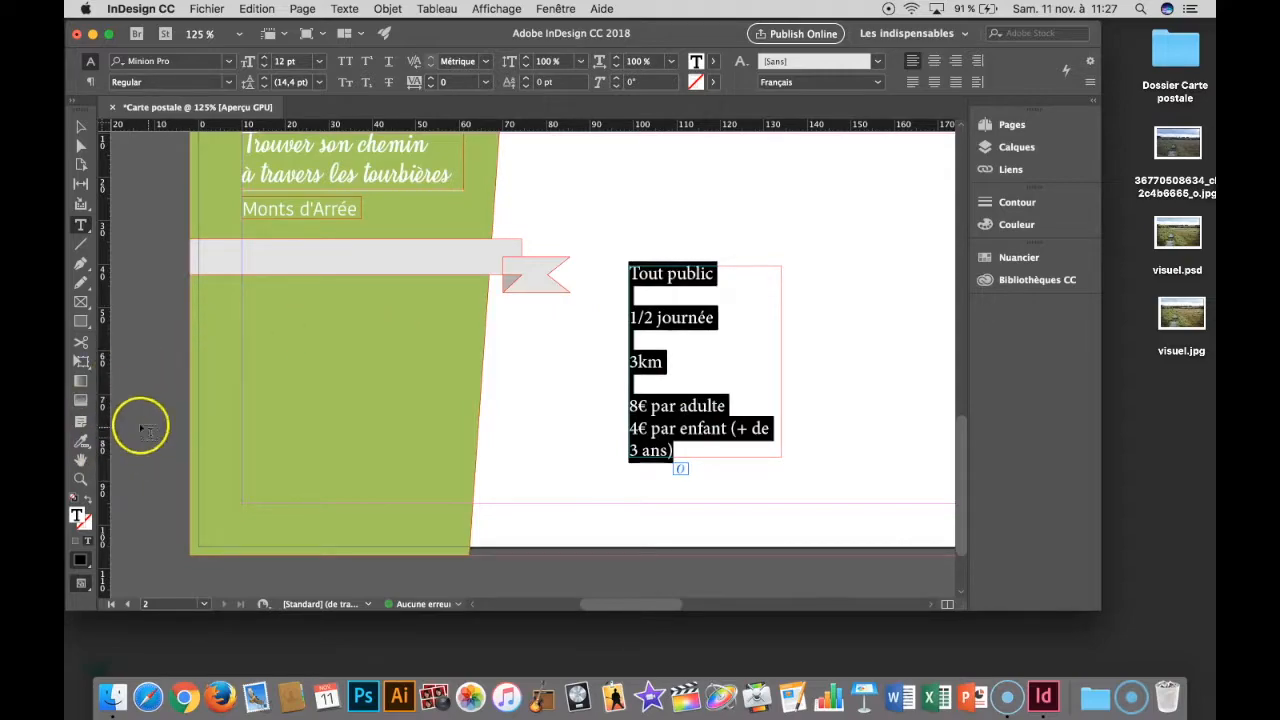
pyautogui.press('Escape')
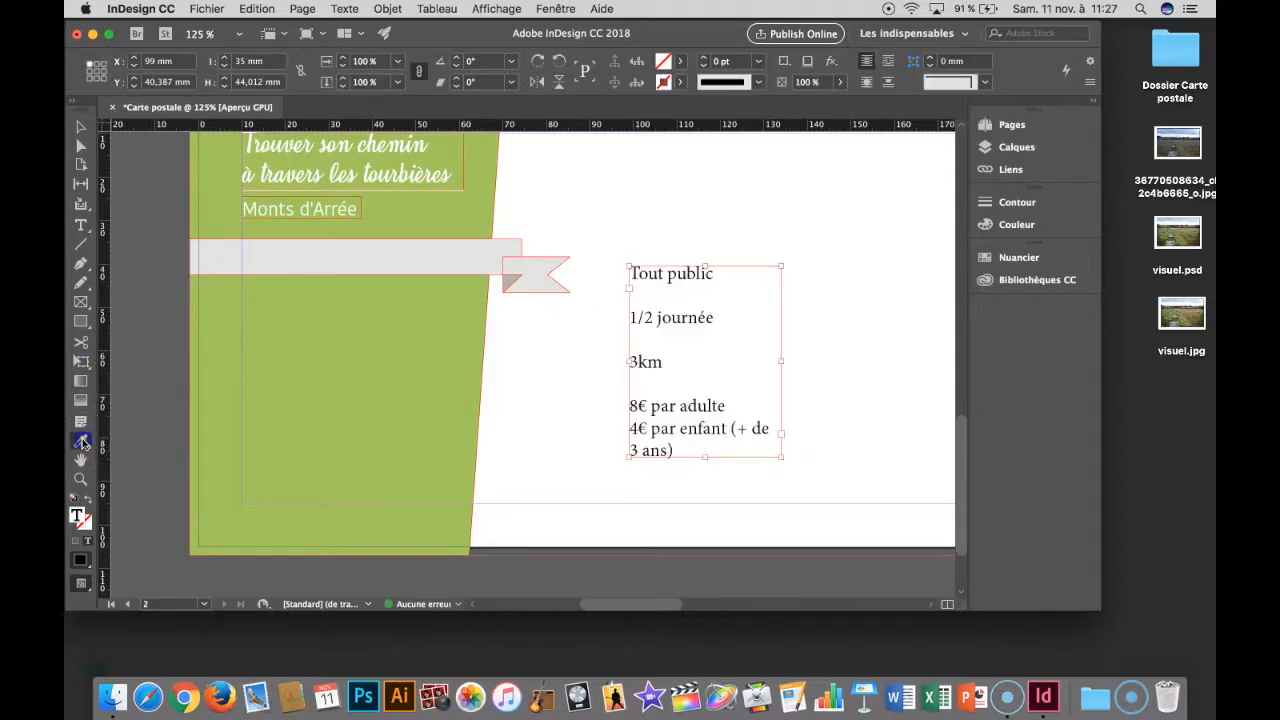
pyautogui.click(82, 443)
pyautogui.click(82, 443)
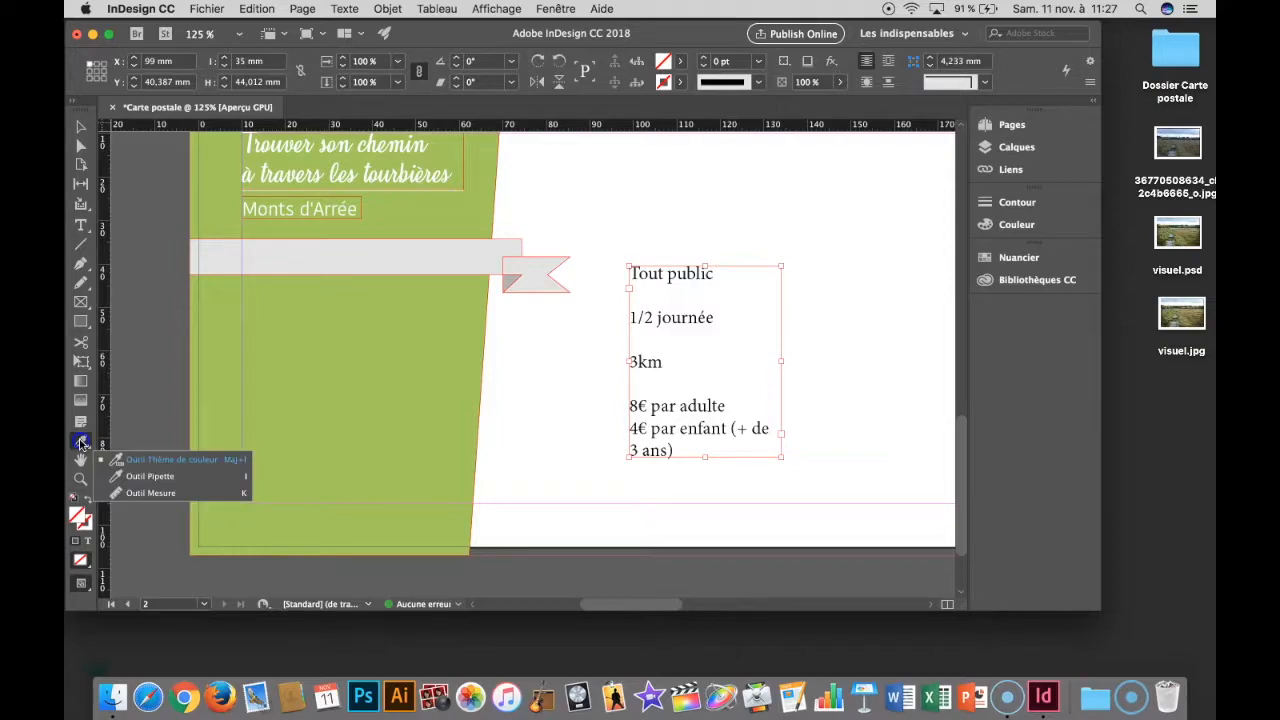
pyautogui.click(145, 479)
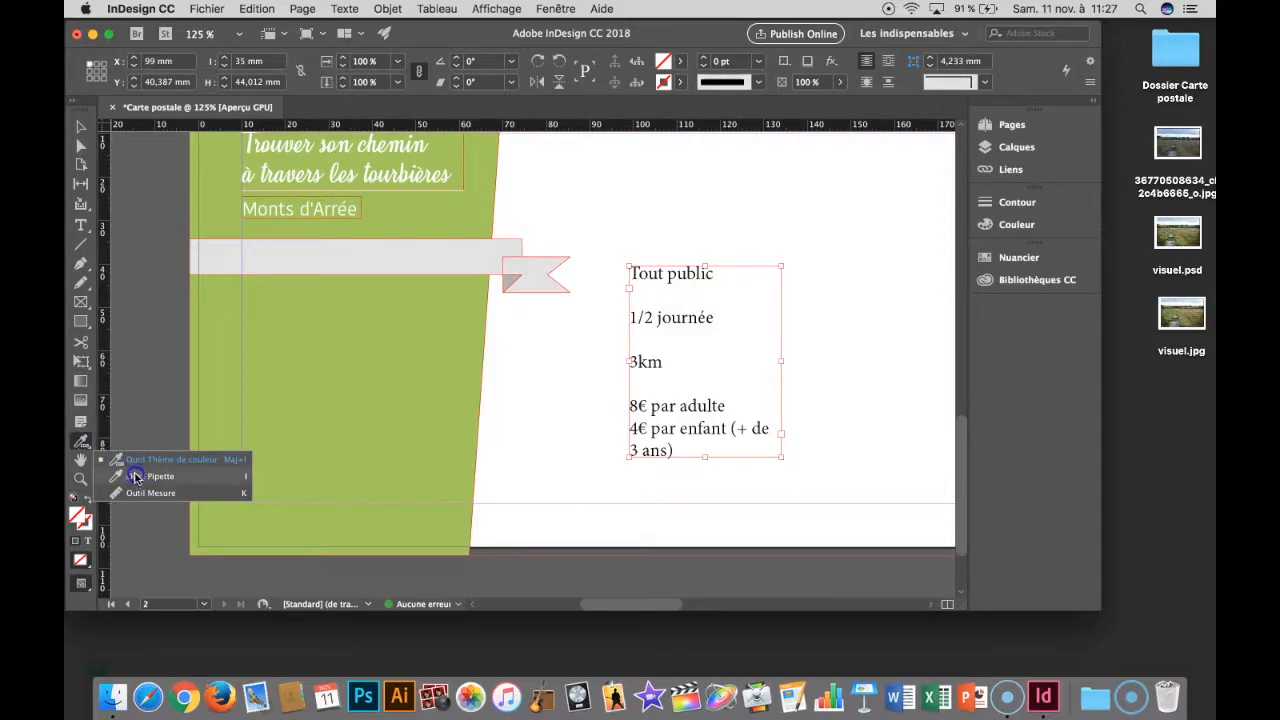
pyautogui.click(145, 479)
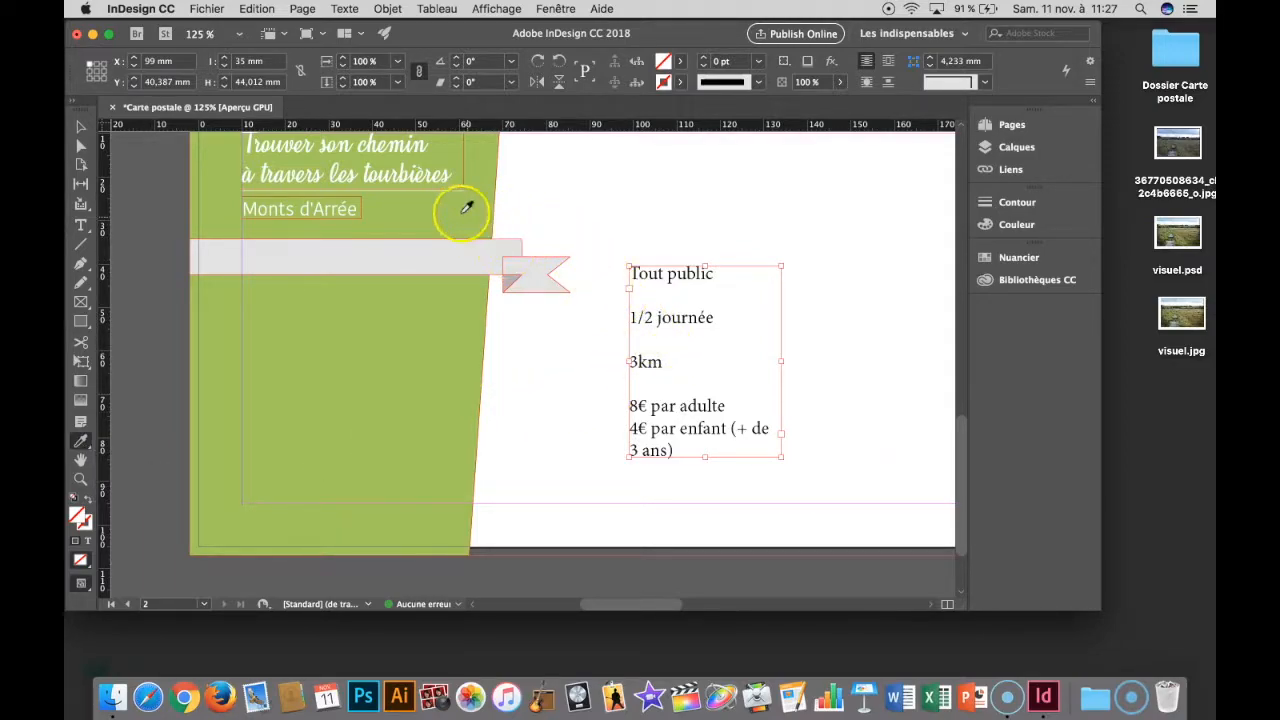
pyautogui.click(338, 204)
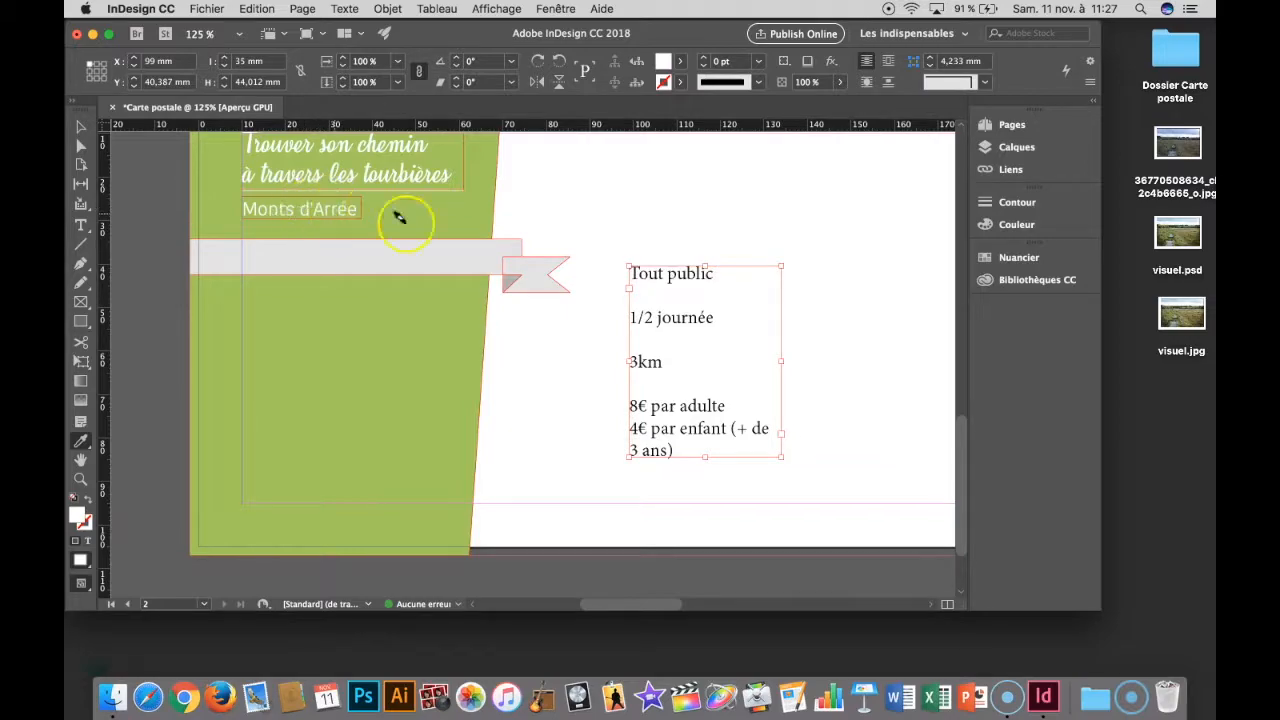
pyautogui.moveTo(624, 268); pyautogui.dragTo(763, 455)
pyautogui.moveTo(648, 280); pyautogui.dragTo(617, 274)
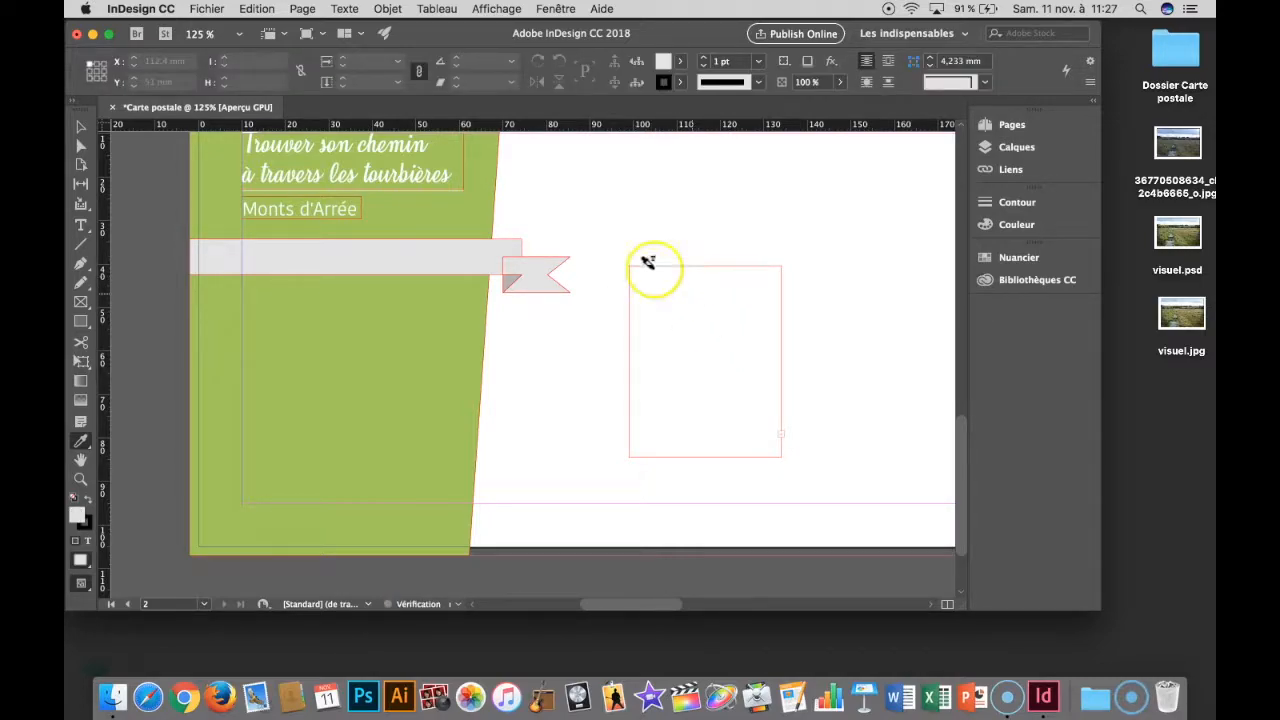
# - Try extending the information text frame to the lower margin, 54.613 mm high, and moving it onto the green shape
pyautogui.click(93, 147)
pyautogui.click(737, 455)
pyautogui.moveTo(705, 457); pyautogui.dragTo(705, 503)
pyautogui.click(727, 316)
pyautogui.moveTo(714, 271); pyautogui.dragTo(349, 286)
# - Undo the information frame's move and height change and the last Eyedropper formatting
pyautogui.press('super+z')
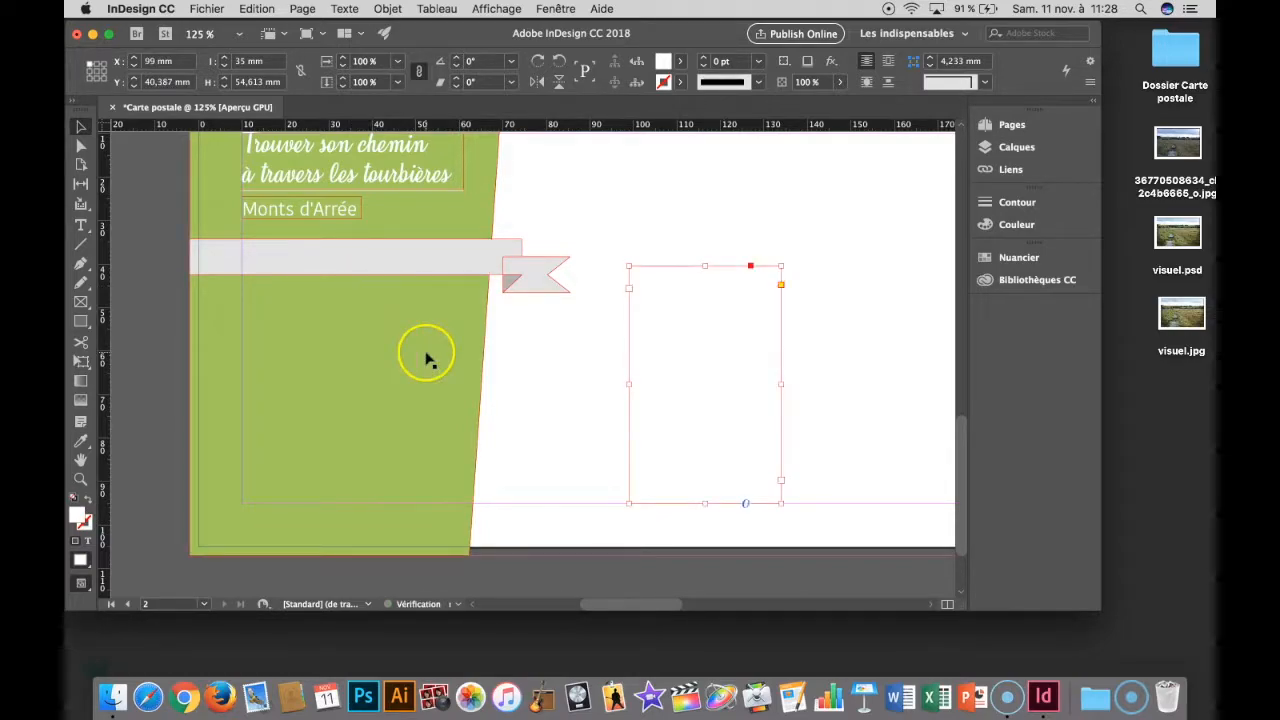
pyautogui.press('super+z')
pyautogui.press('super+z')
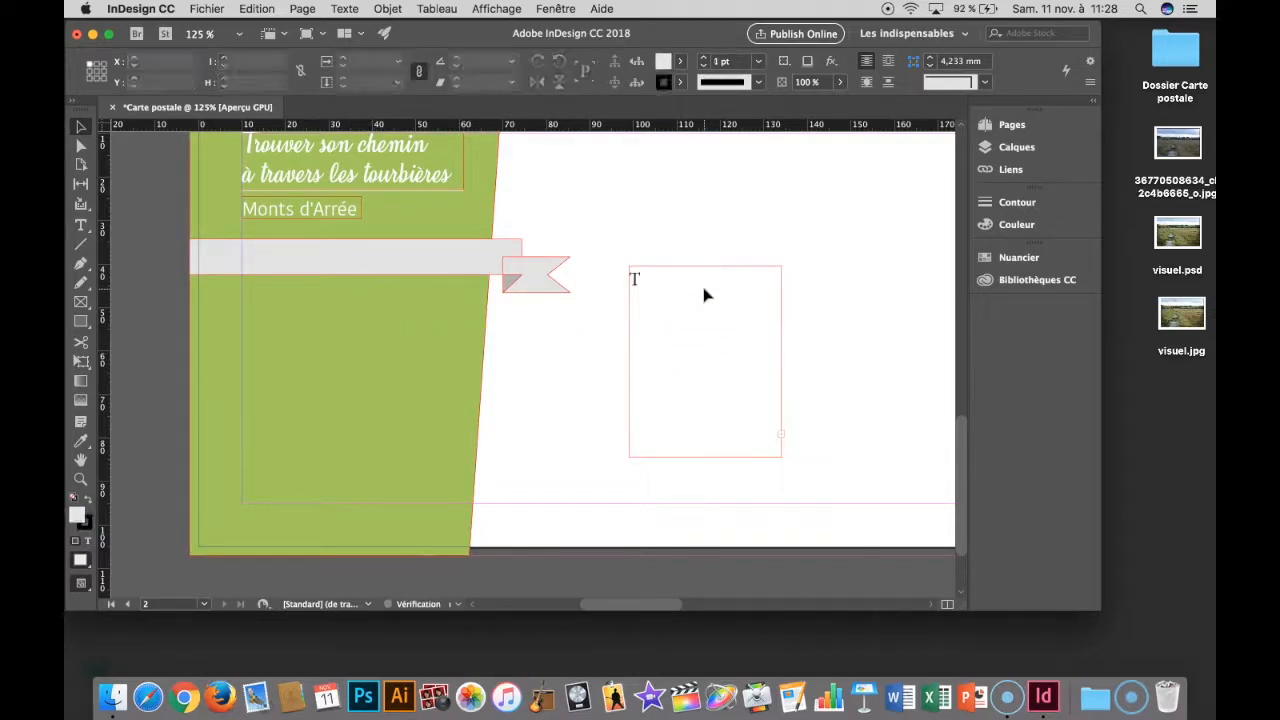
# - Try moving the information frame onto the green shape and selecting its text, and undo everything back to before the Eyedropper formatting
pyautogui.doubleClick(704, 290)
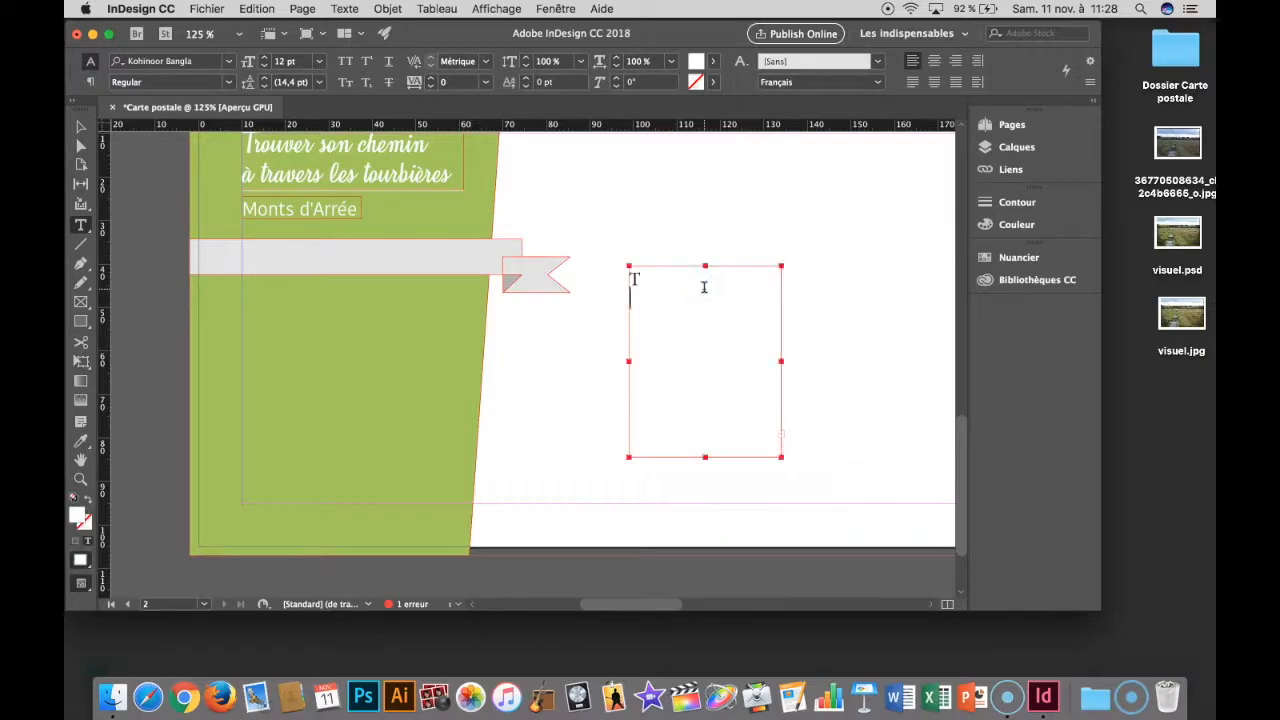
pyautogui.press('super+a')
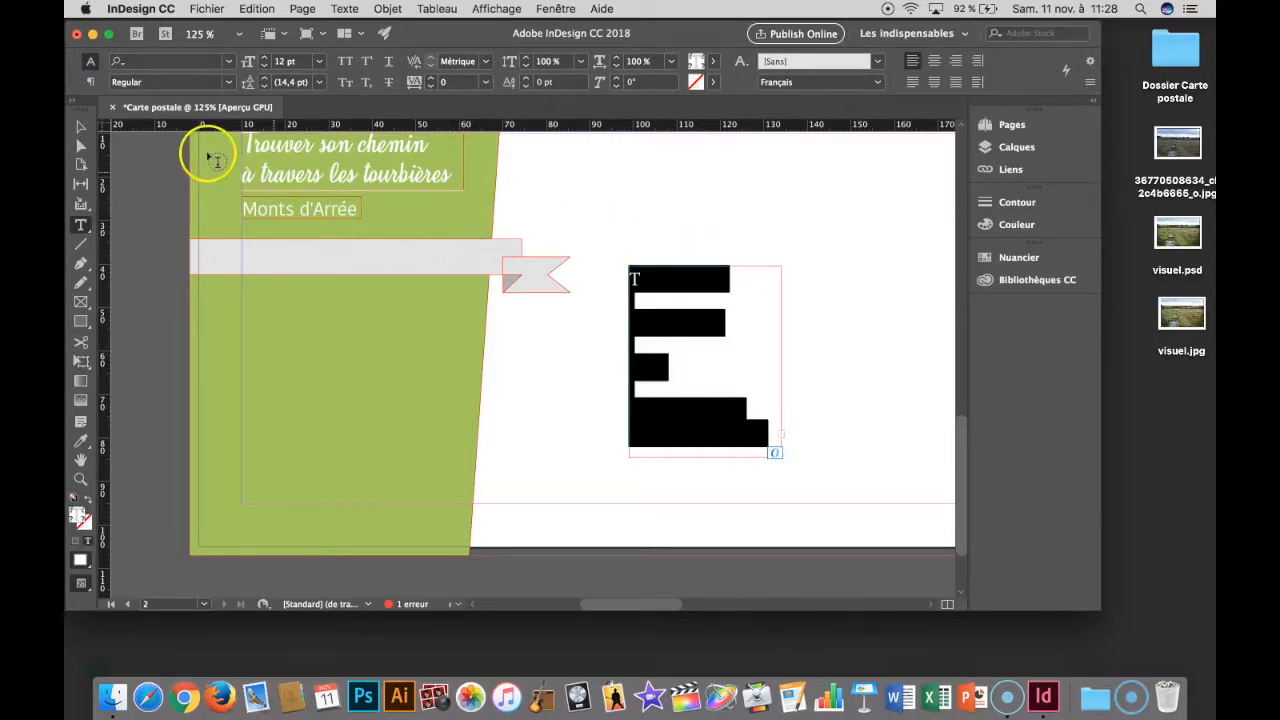
pyautogui.click(82, 127)
pyautogui.moveTo(651, 266); pyautogui.dragTo(303, 306)
pyautogui.doubleClick(300, 303)
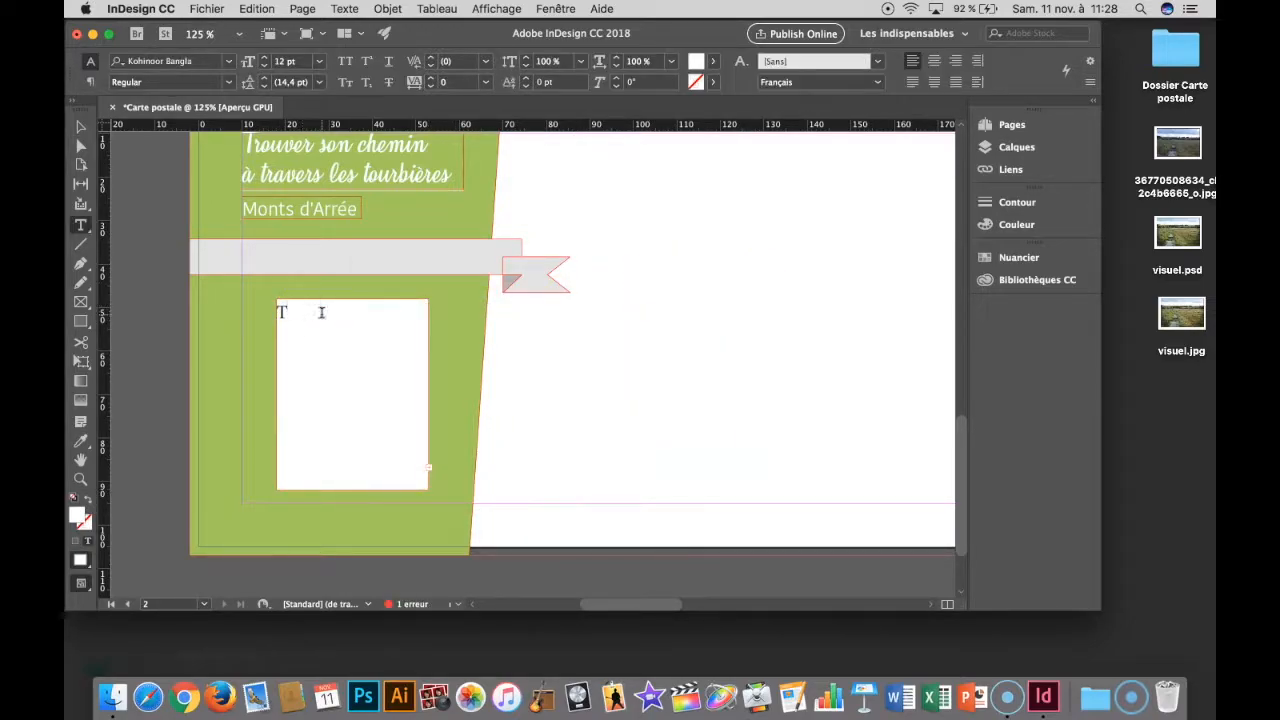
pyautogui.press('super+a')
pyautogui.click(343, 336)
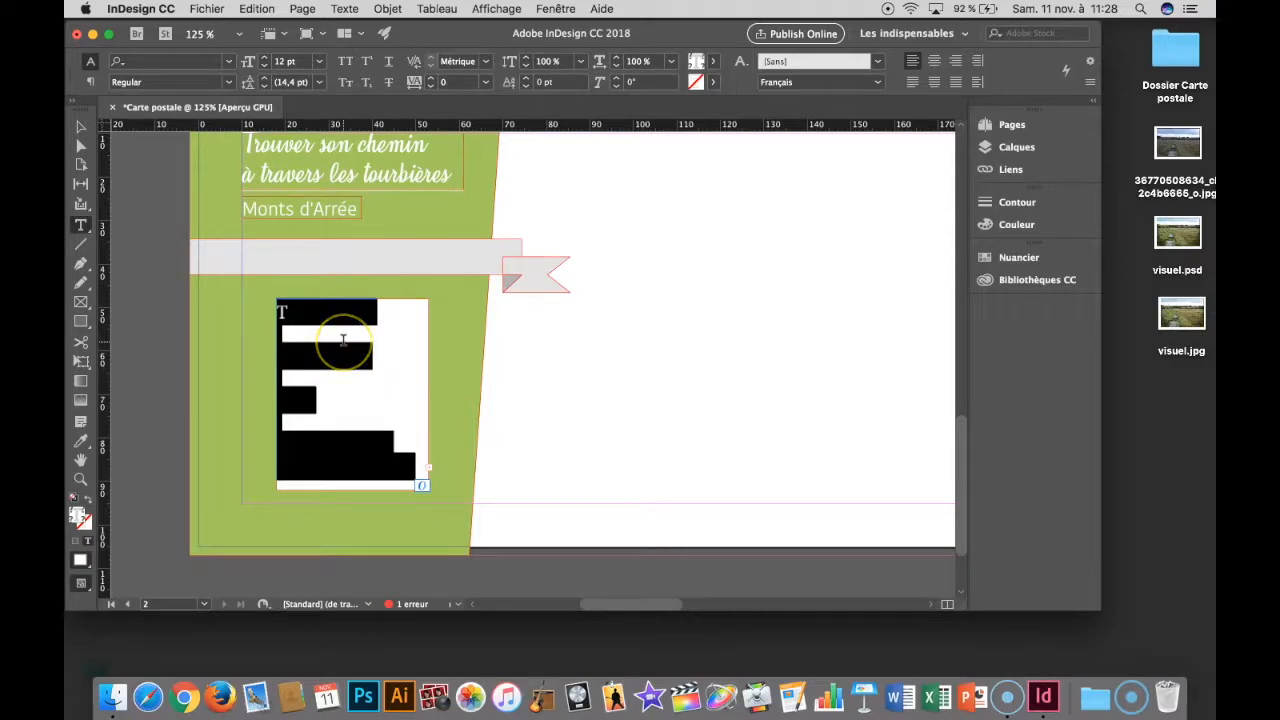
pyautogui.press('super+z')
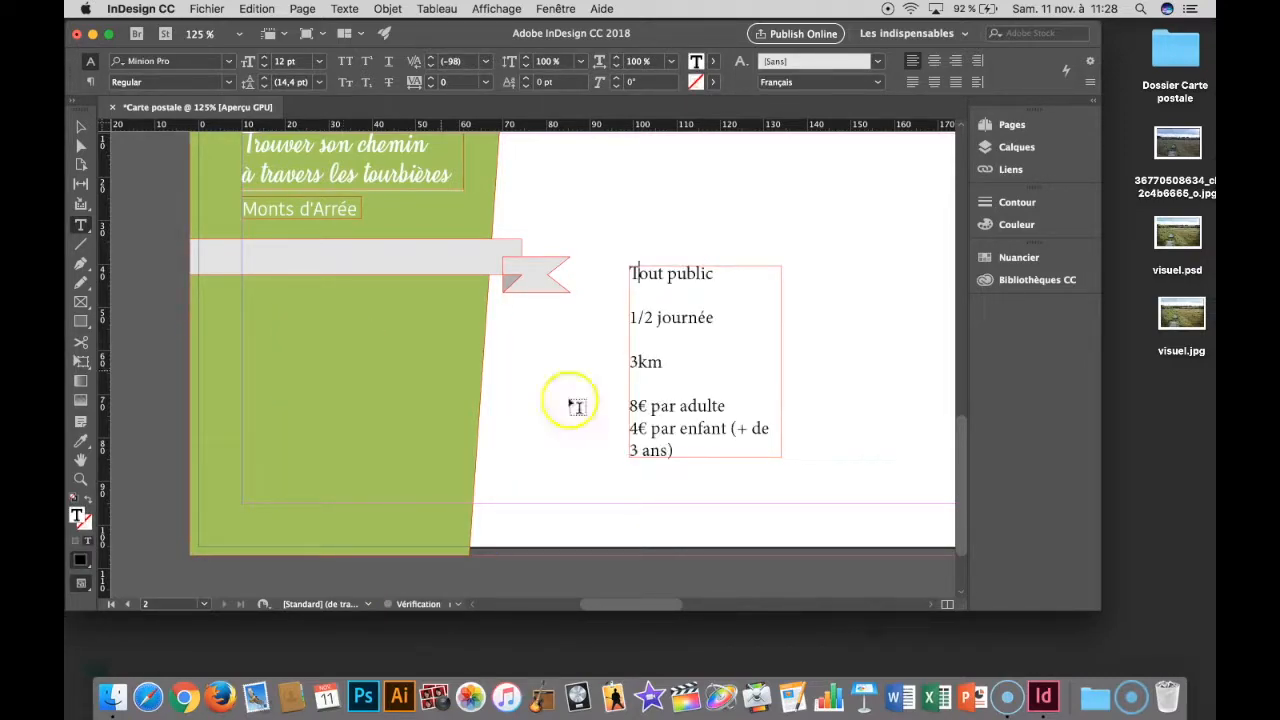
# - Copy the "Monts d'Arrée" formatting onto all the information text with the Eyedropper, and move its frame onto the green shape
pyautogui.moveTo(674, 451); pyautogui.dragTo(606, 265)
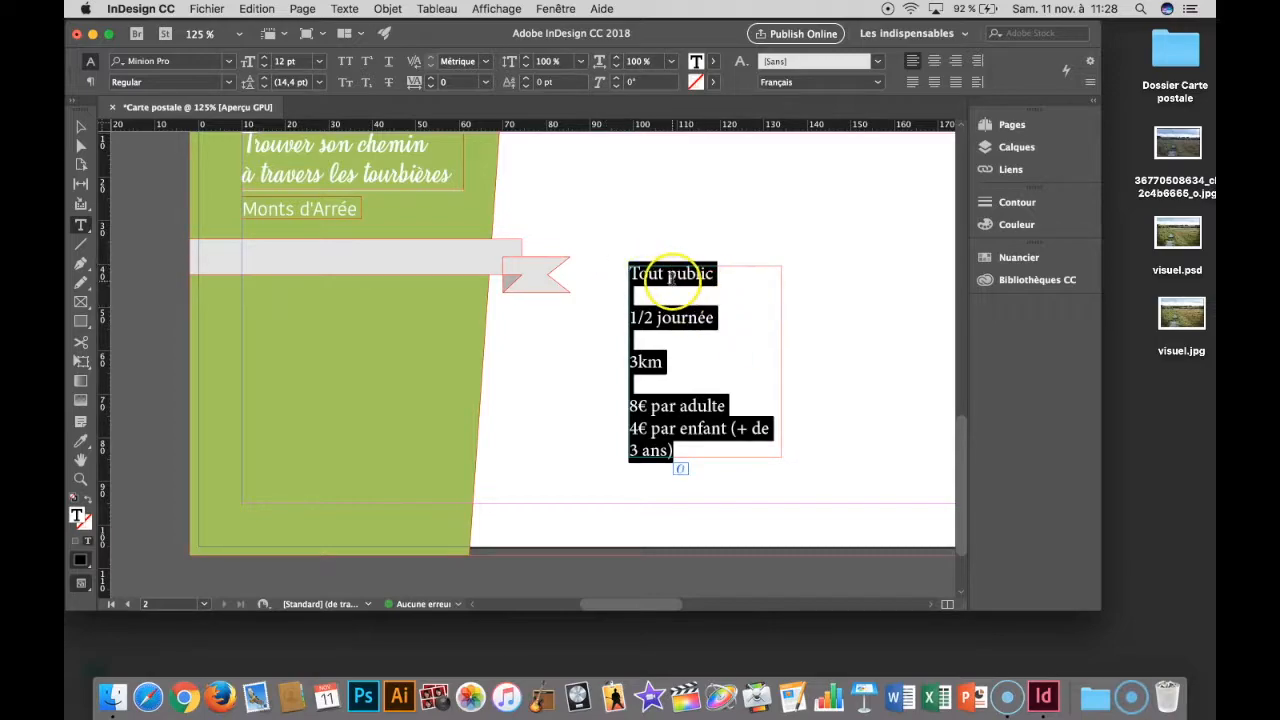
pyautogui.click(83, 440)
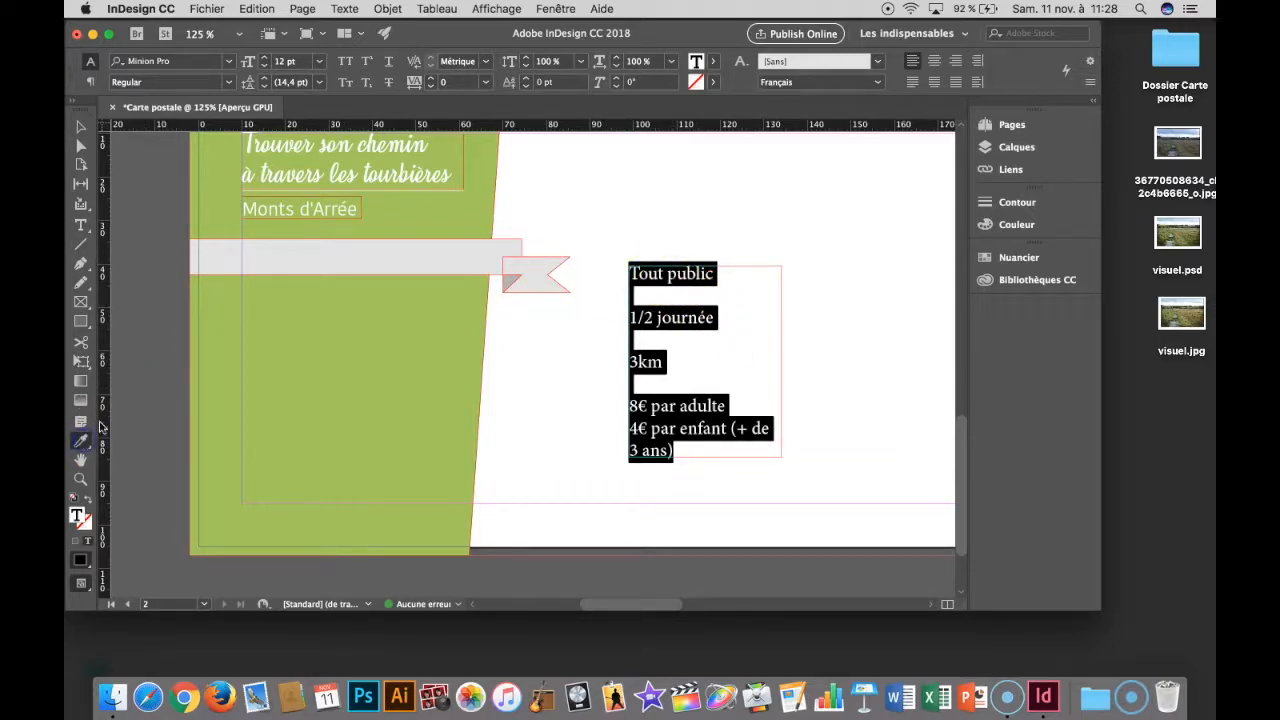
pyautogui.click(345, 206)
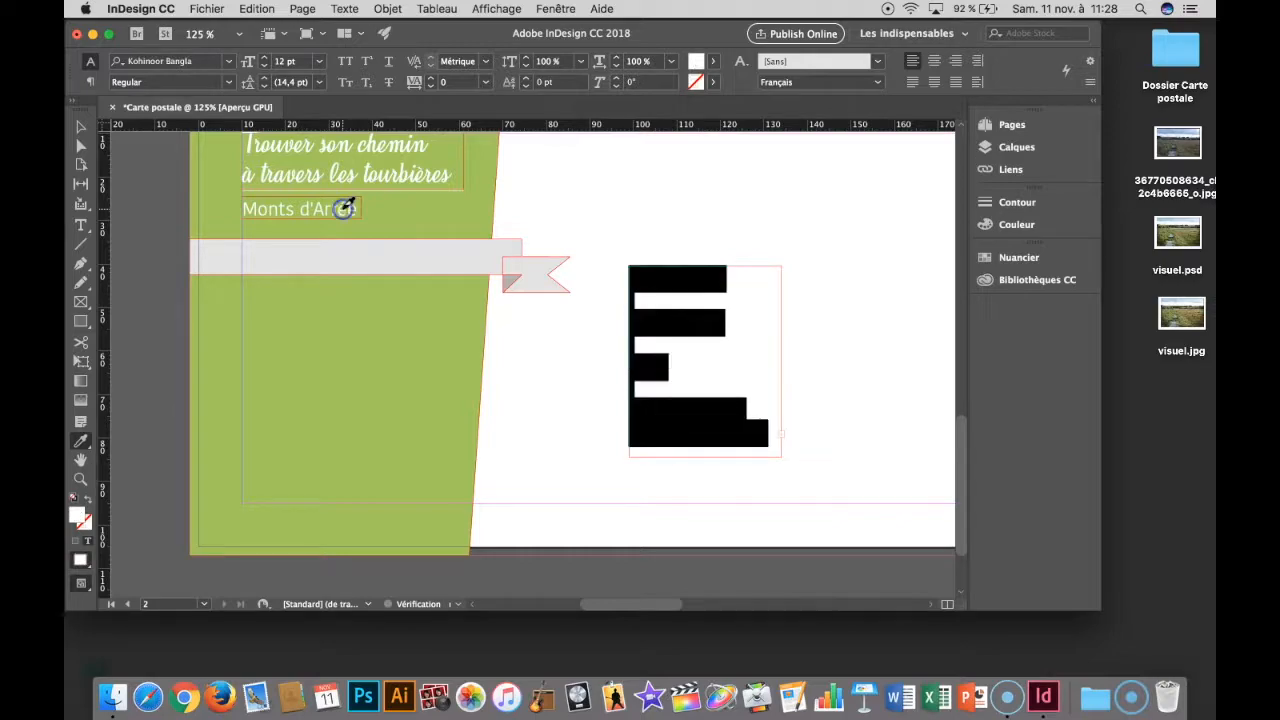
pyautogui.click(81, 128)
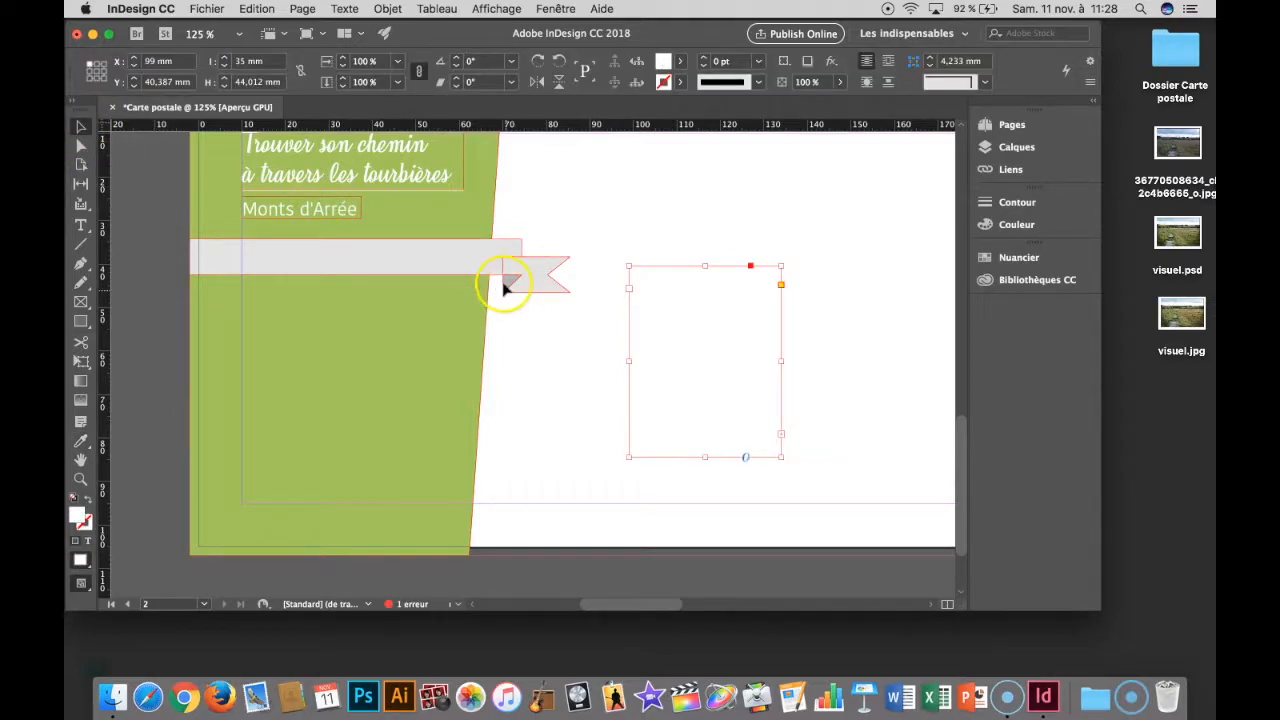
pyautogui.moveTo(646, 265); pyautogui.dragTo(318, 311)
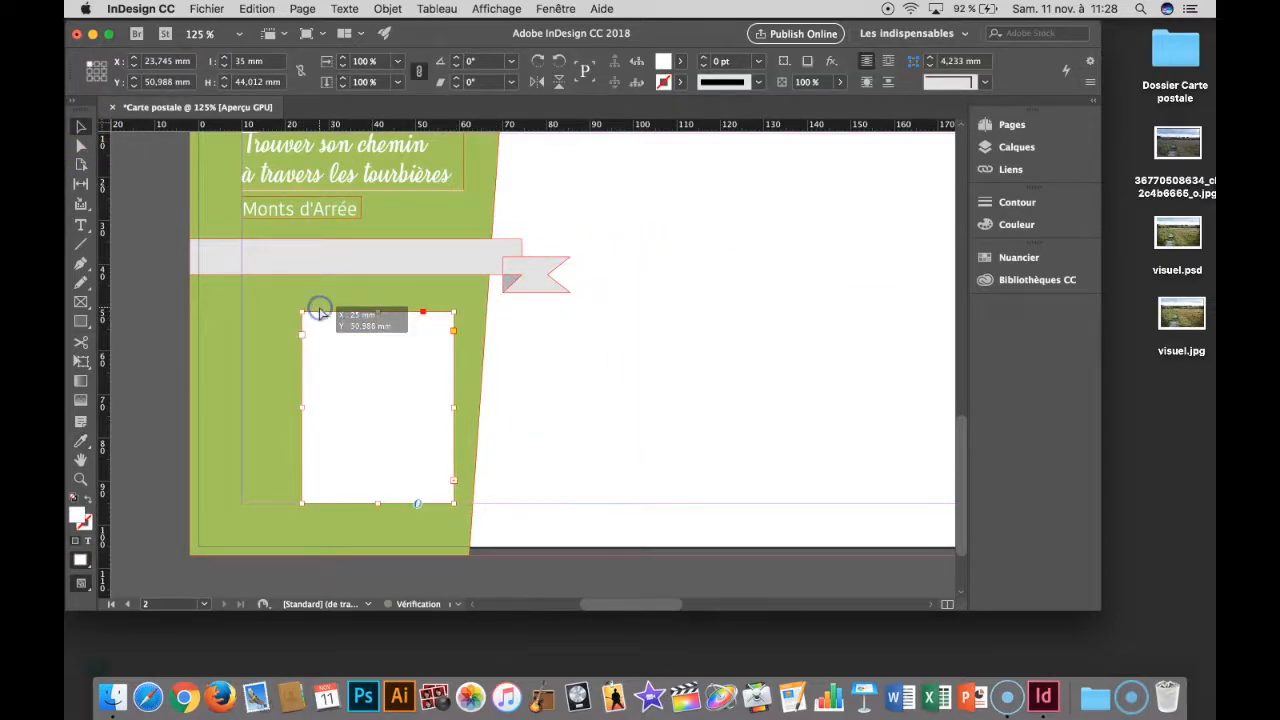
# - Try removing the white background by setting the information text's fill colour to [Sans]
pyautogui.doubleClick(394, 370)
pyautogui.press('super+a')
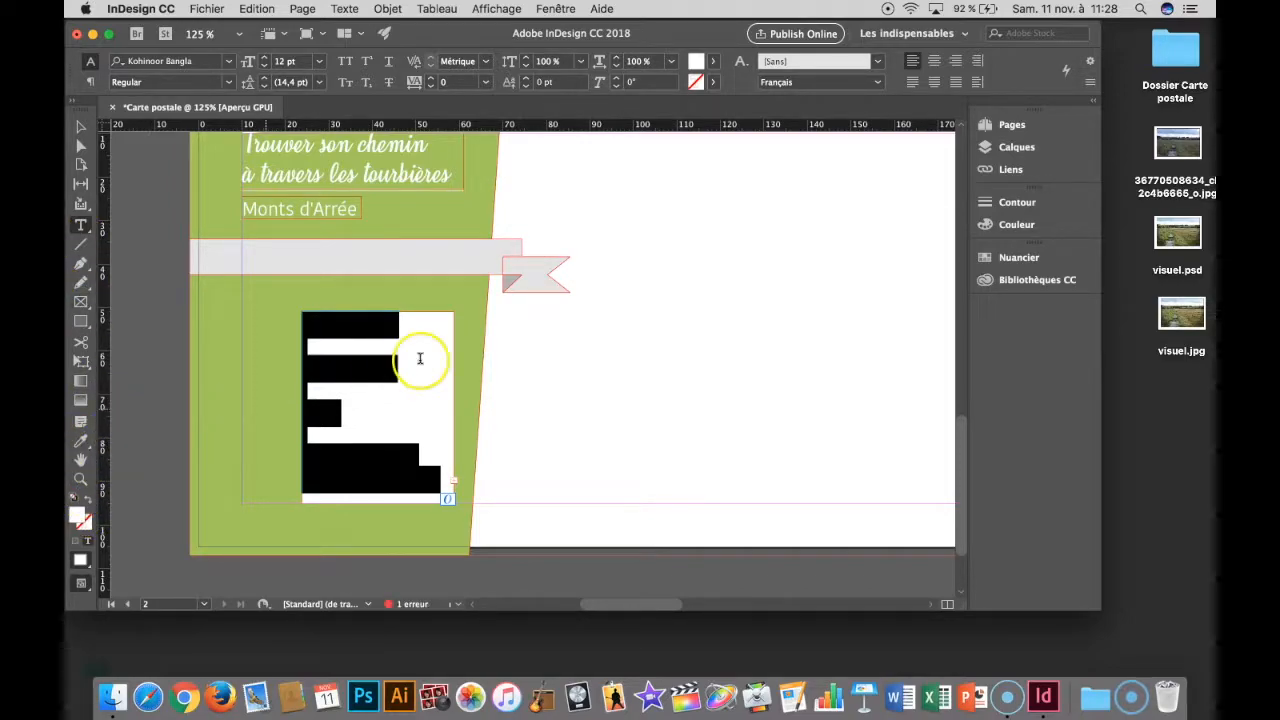
pyautogui.click(713, 62)
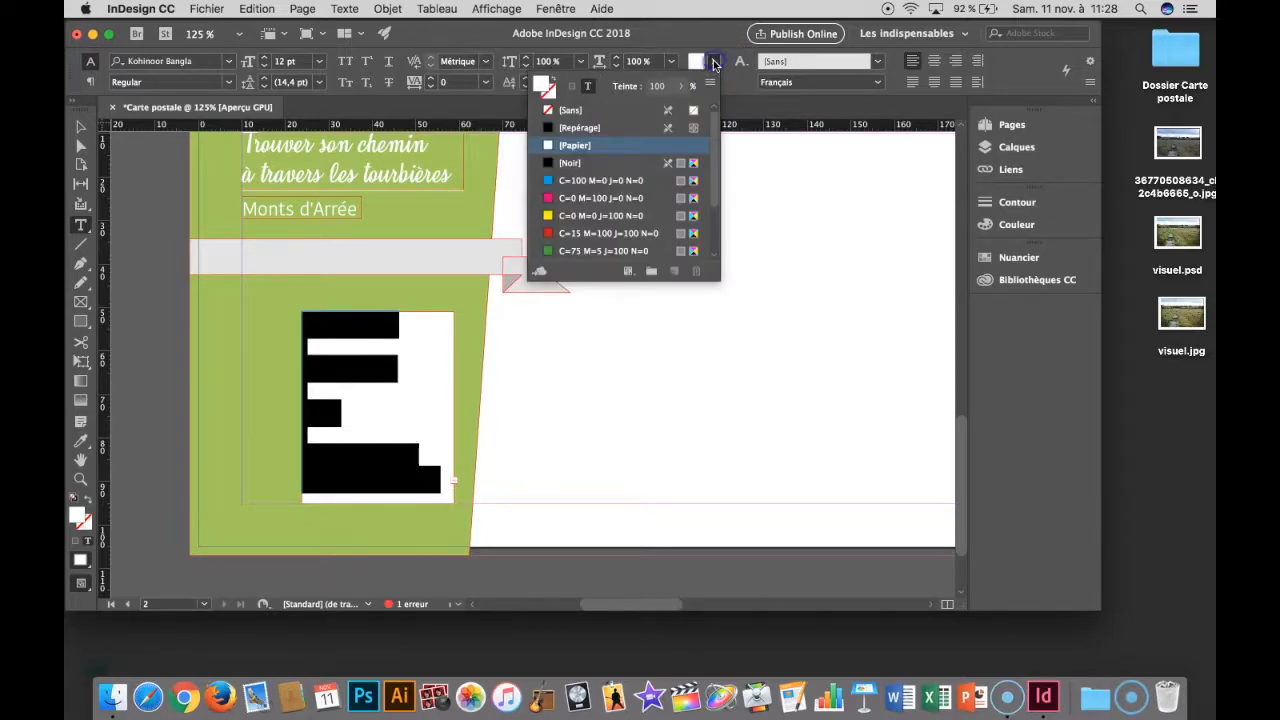
pyautogui.click(615, 109)
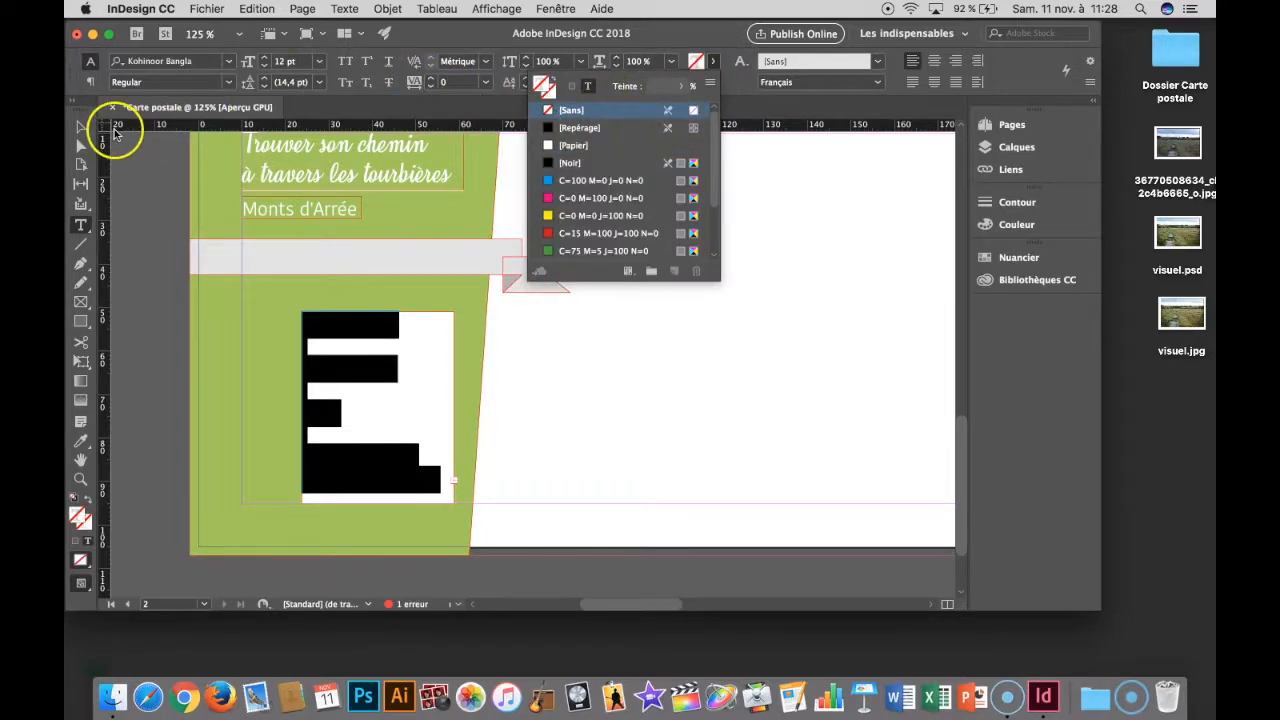
# - Set the fill of the information text frame to [Sans]
pyautogui.click(80, 126)
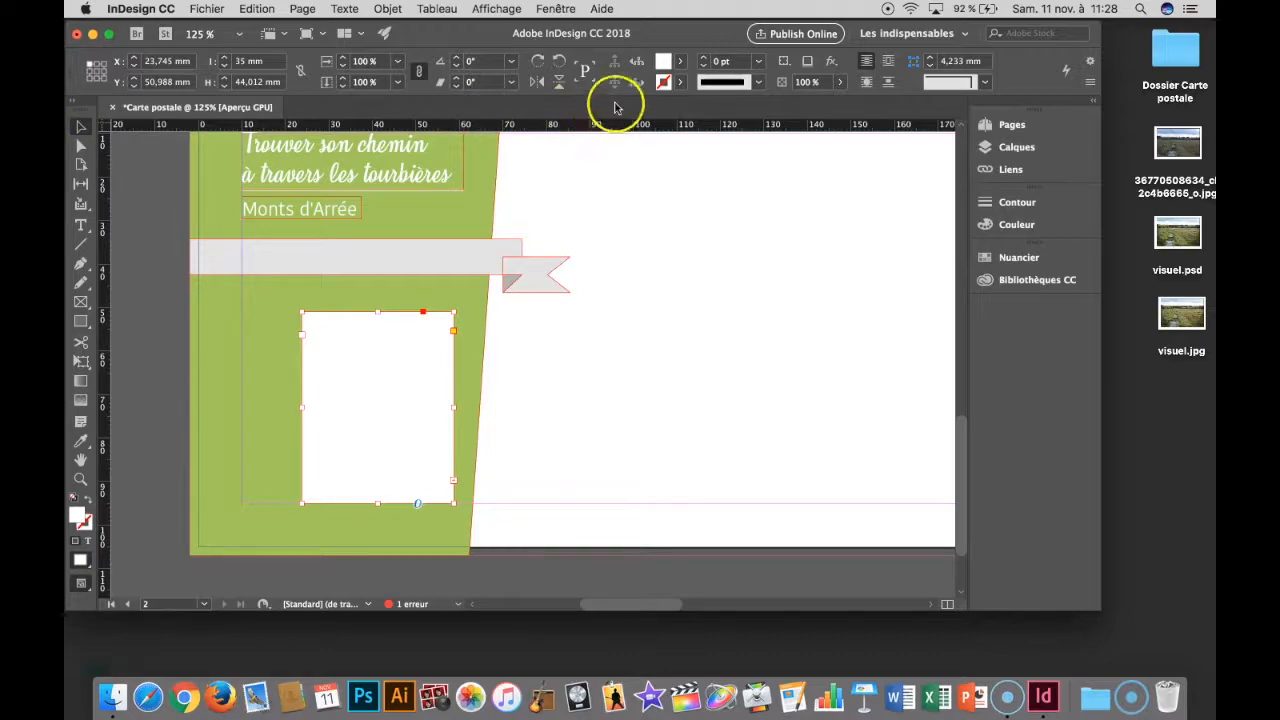
pyautogui.click(680, 61)
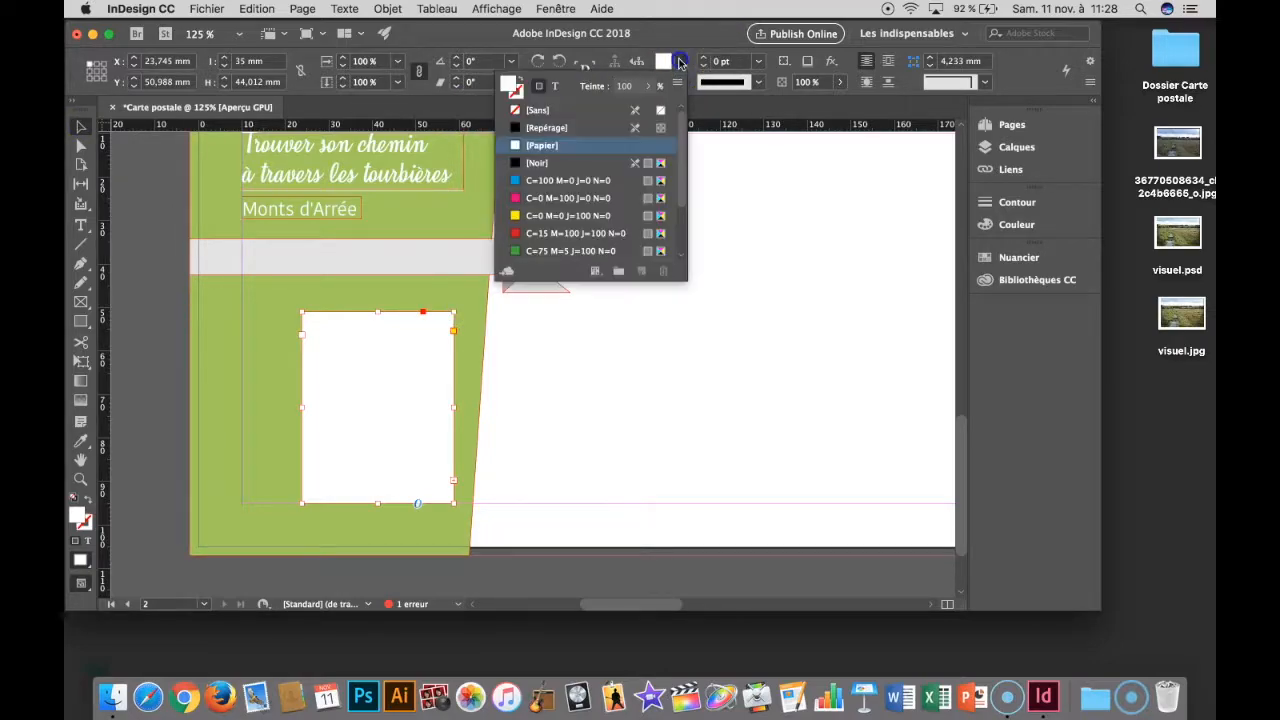
pyautogui.click(620, 110)
# - Set the fill colour of all the information text to [Papier]
pyautogui.press('t')
pyautogui.click(399, 338)
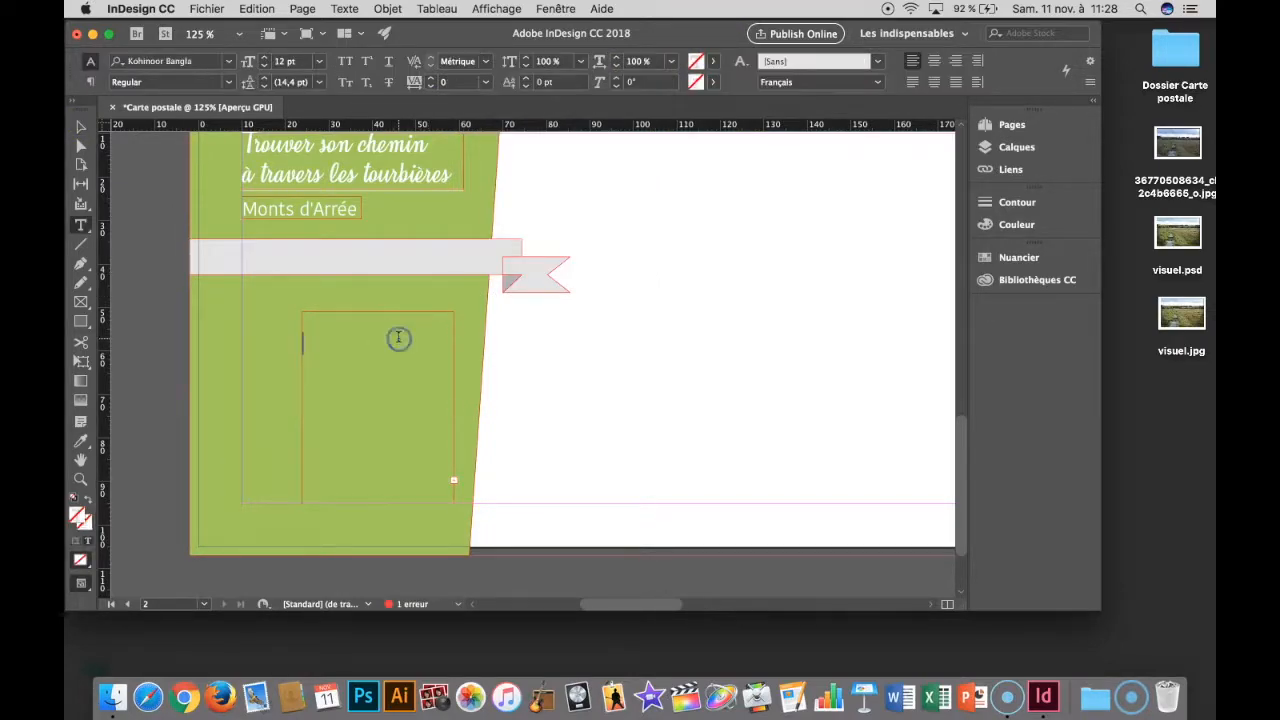
pyautogui.press('super+a')
pyautogui.click(716, 61)
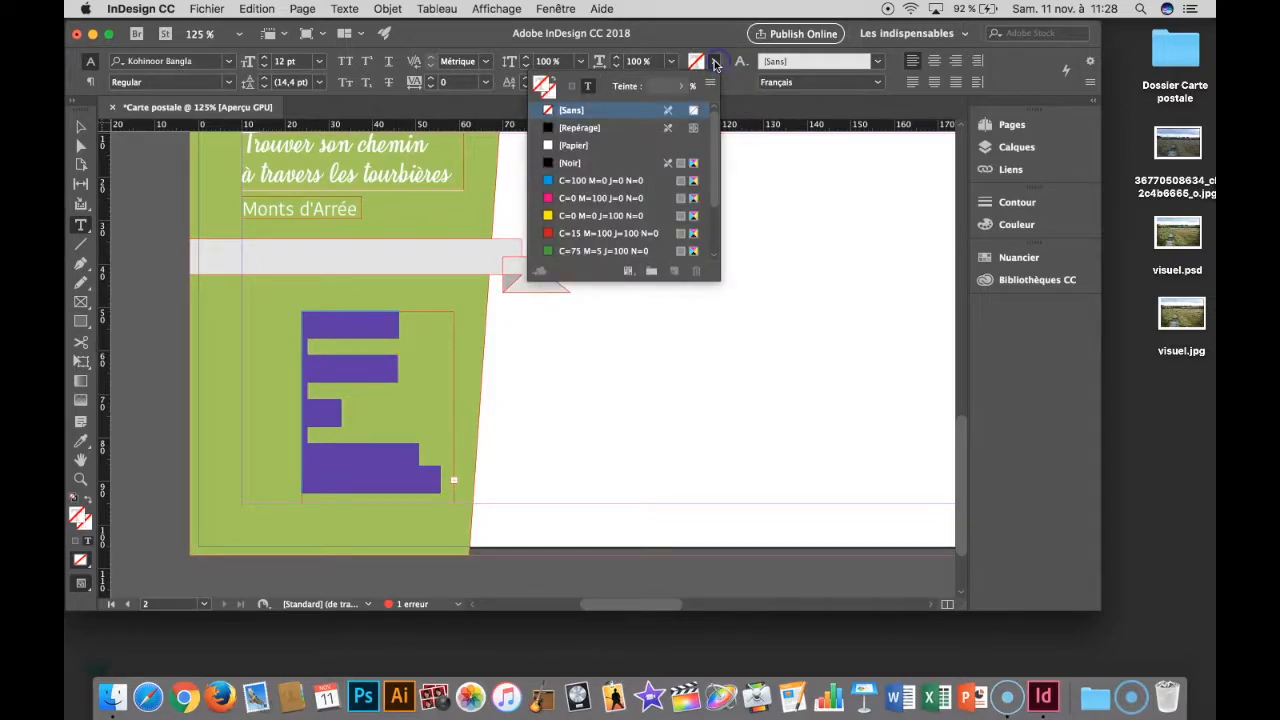
pyautogui.click(600, 145)
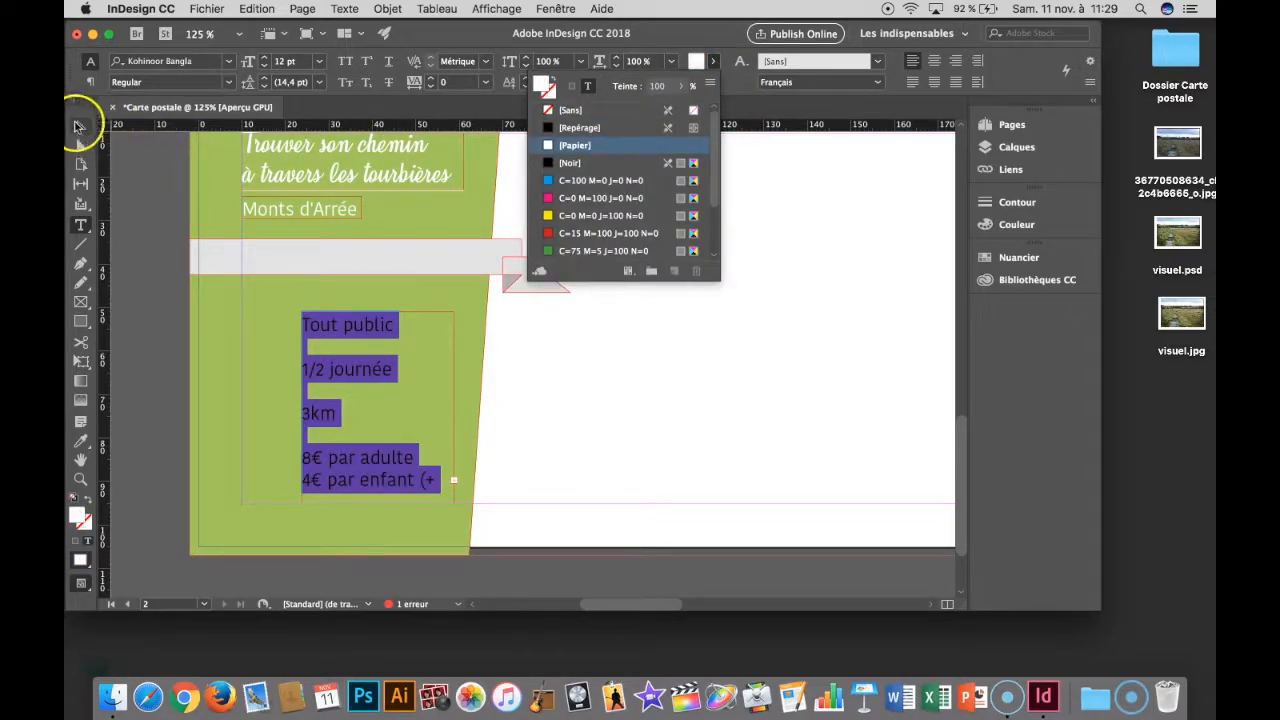
# - Move the information frame to X 13.6 mm, Y 45.4 mm and enlarge it to about 45 × 54 mm
pyautogui.click(78, 126)
pyautogui.moveTo(359, 321); pyautogui.dragTo(316, 297)
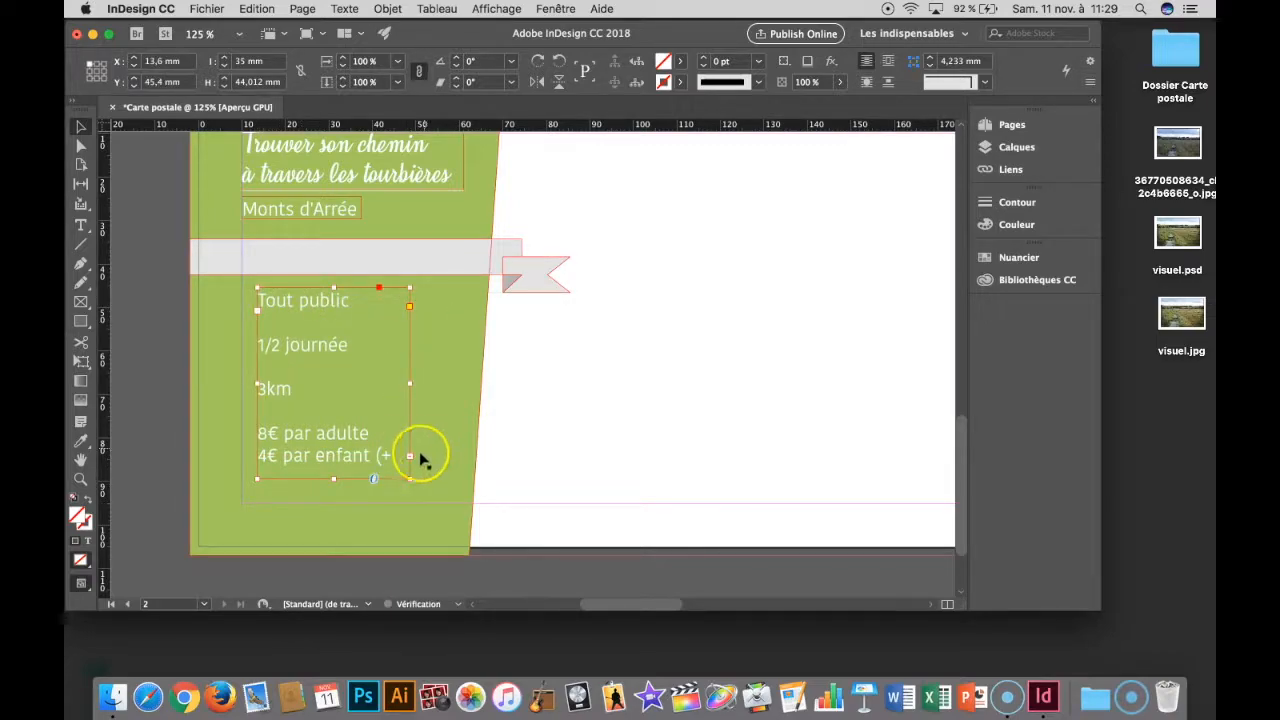
pyautogui.moveTo(409, 478); pyautogui.dragTo(453, 522)
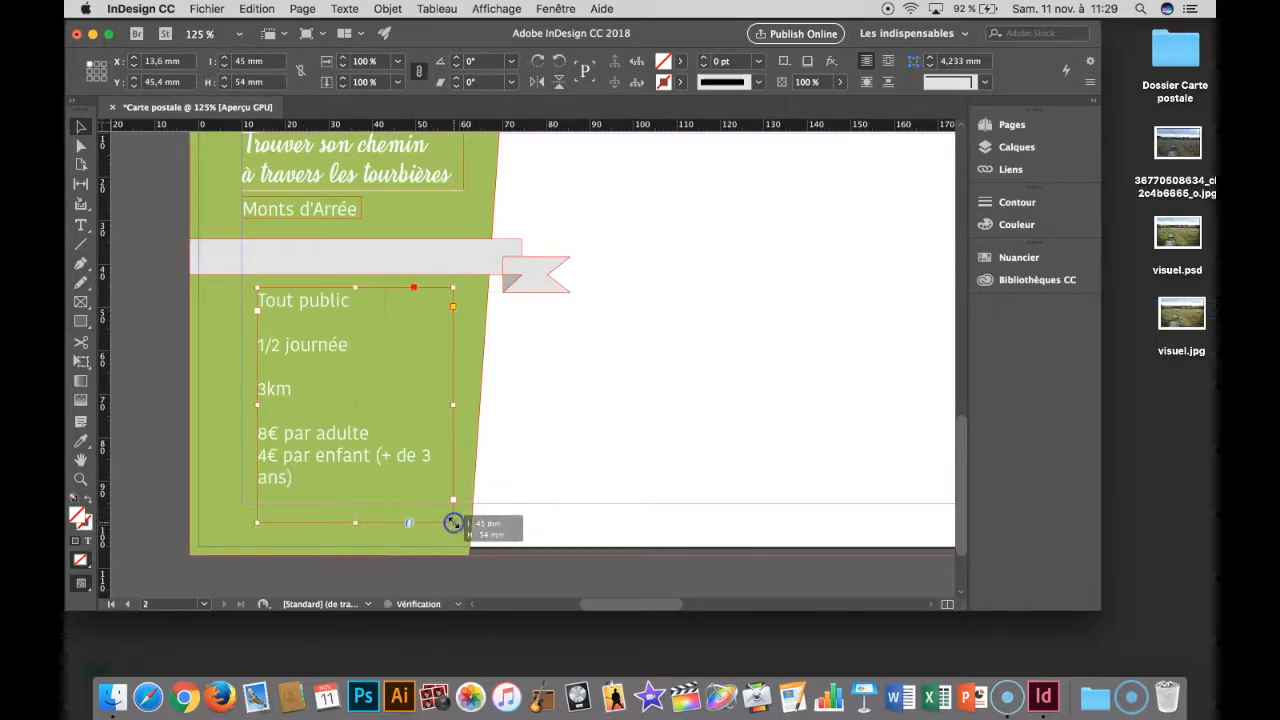
# - Reduce all the information text to a font size of 10 pt
pyautogui.doubleClick(301, 473)
pyautogui.press('super+a')
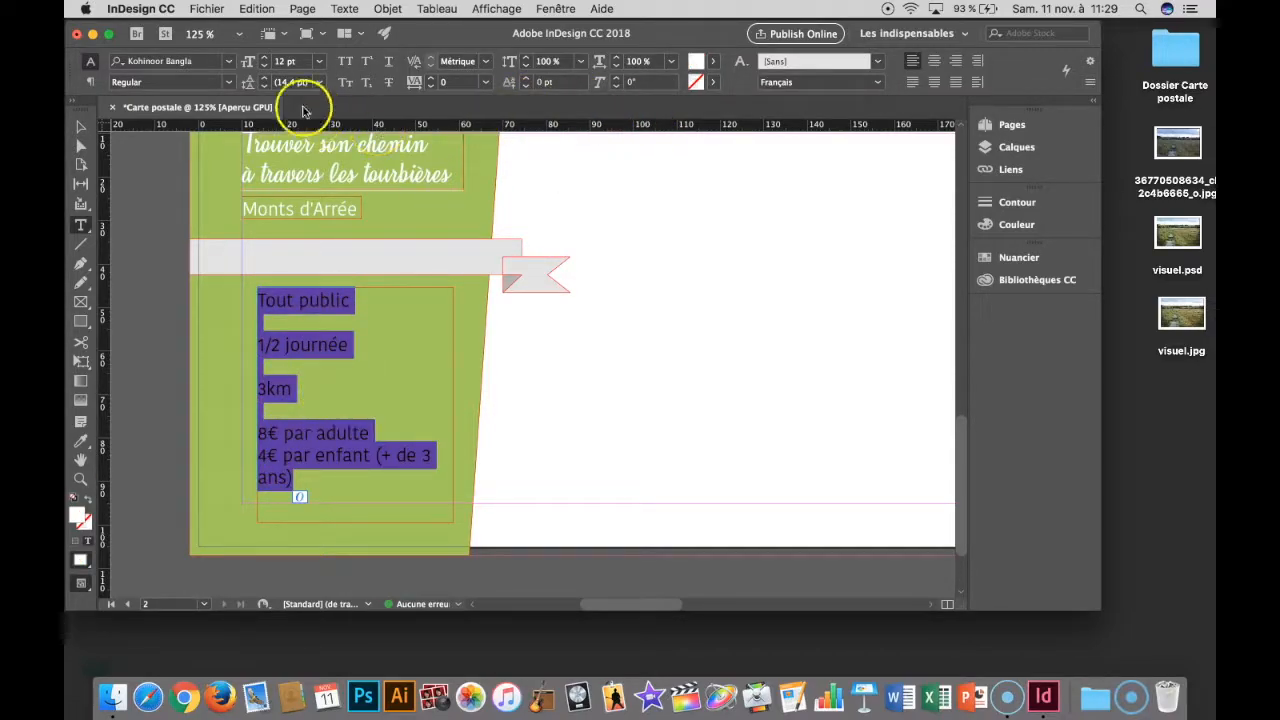
pyautogui.click(263, 66)
pyautogui.click(263, 66)
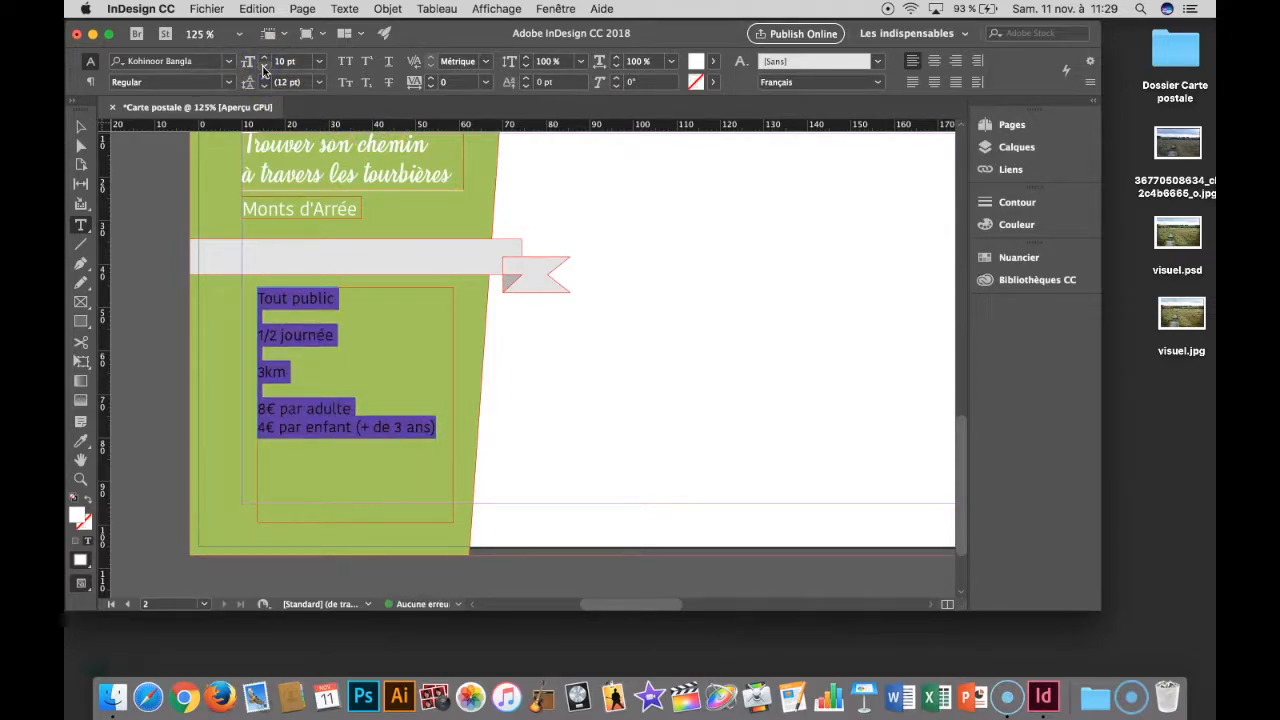
pyautogui.click(80, 127)
# - Reposition the information frame to X 19.25 mm, Y 52.5 mm, and resize it to about 43.55 × 42.5 mm, ending at the lower margin
pyautogui.click(323, 295)
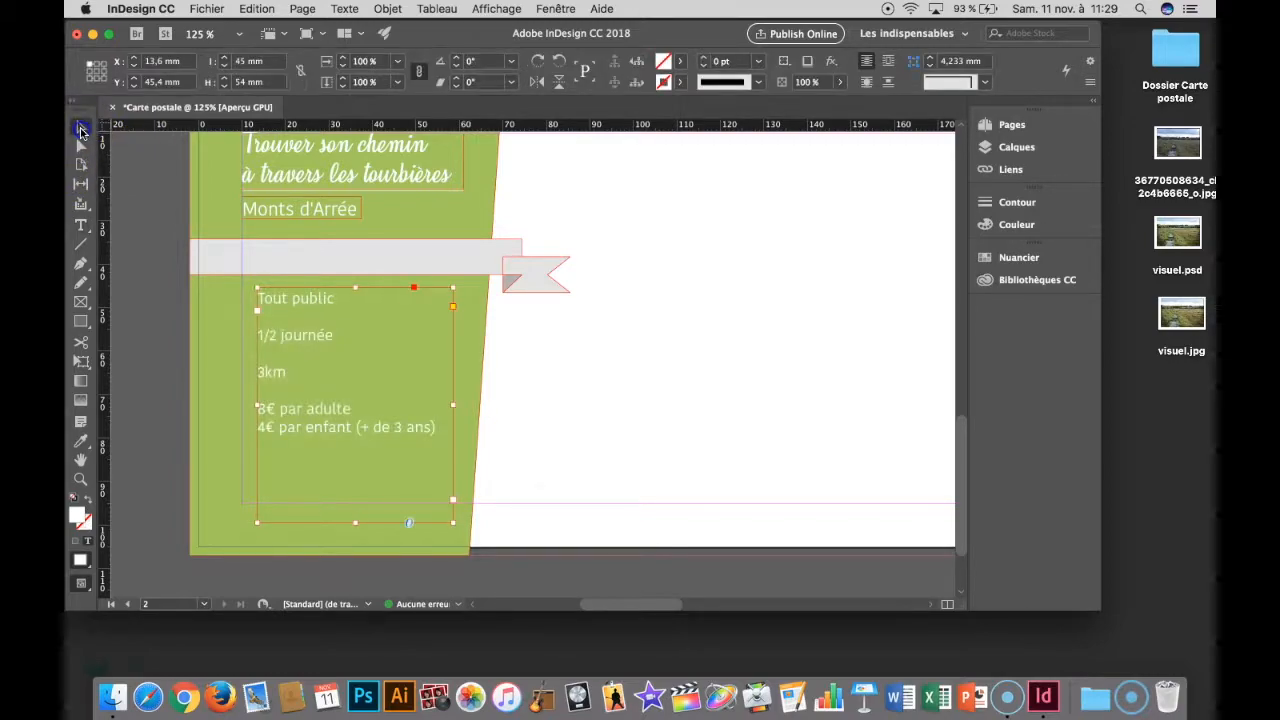
pyautogui.click(375, 347)
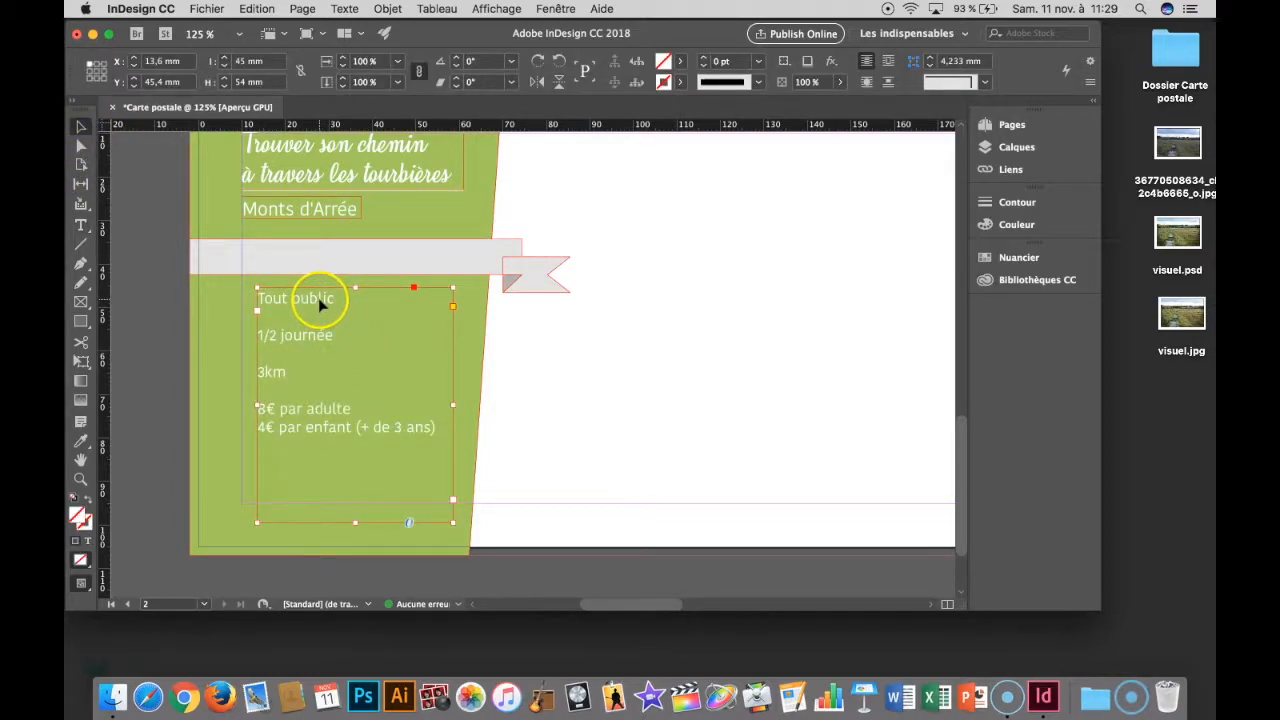
pyautogui.moveTo(320, 303); pyautogui.dragTo(380, 318)
pyautogui.moveTo(381, 525); pyautogui.dragTo(380, 503)
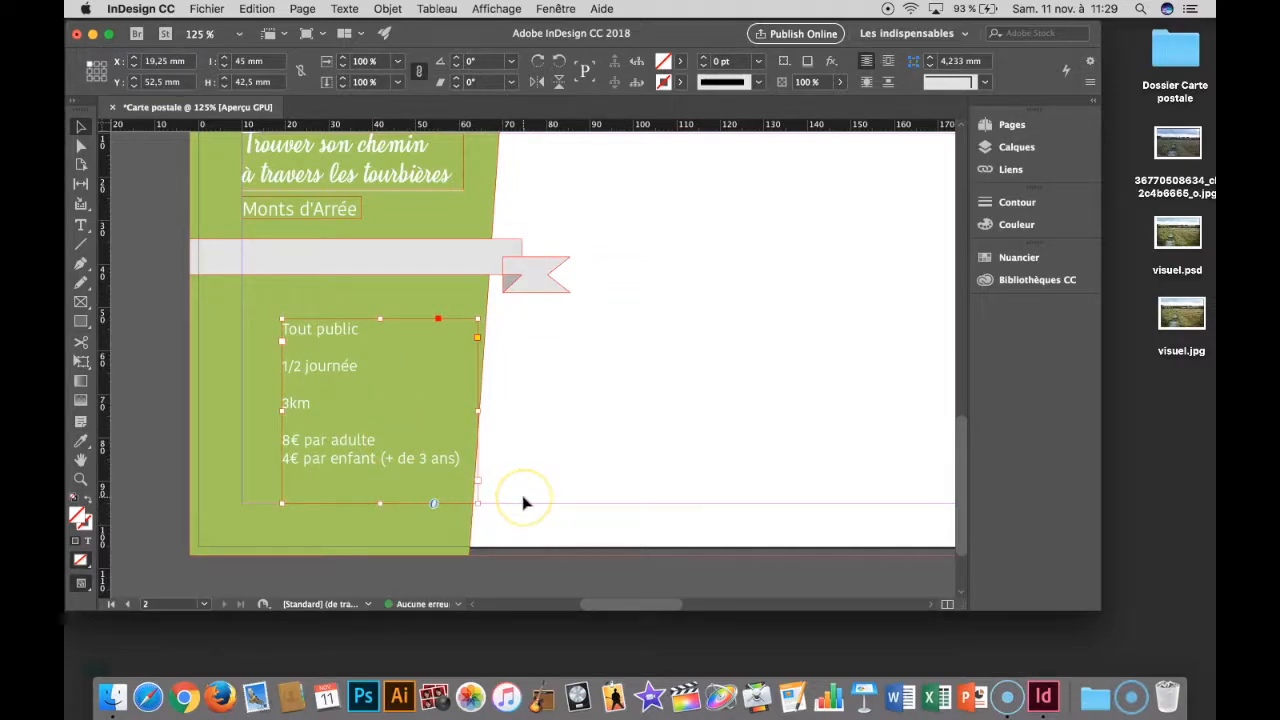
pyautogui.click(514, 462)
pyautogui.click(479, 412)
pyautogui.moveTo(479, 412); pyautogui.dragTo(471, 412)
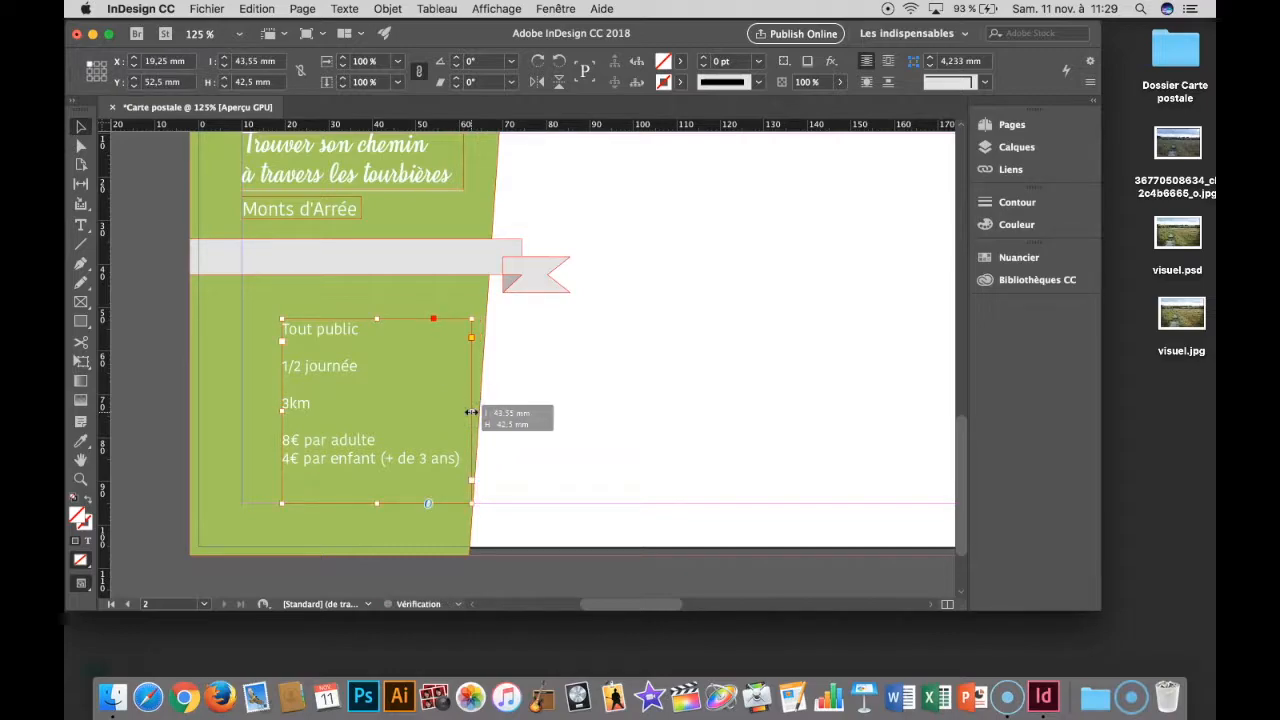
pyautogui.click(566, 443)
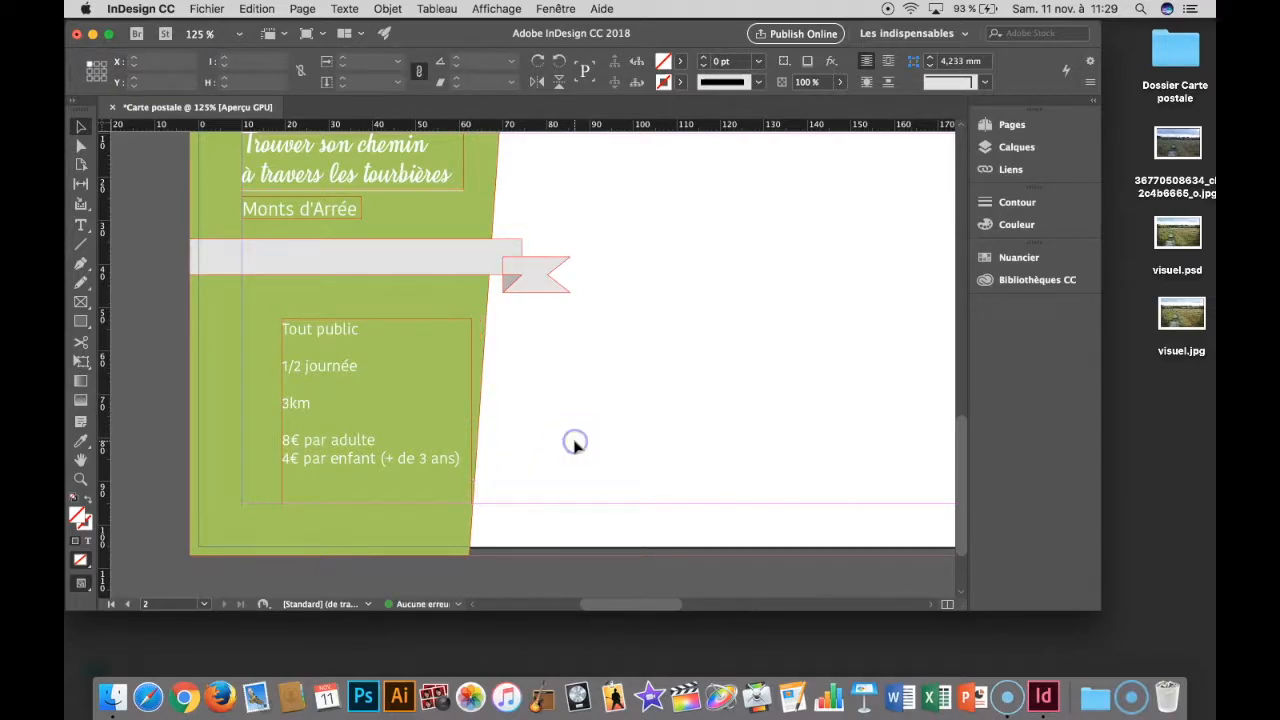
# - Duplicate the "Monts d'Arrée" text frame just below the grey ribbon and replace its text with "Balade contée"
pyautogui.click(436, 416)
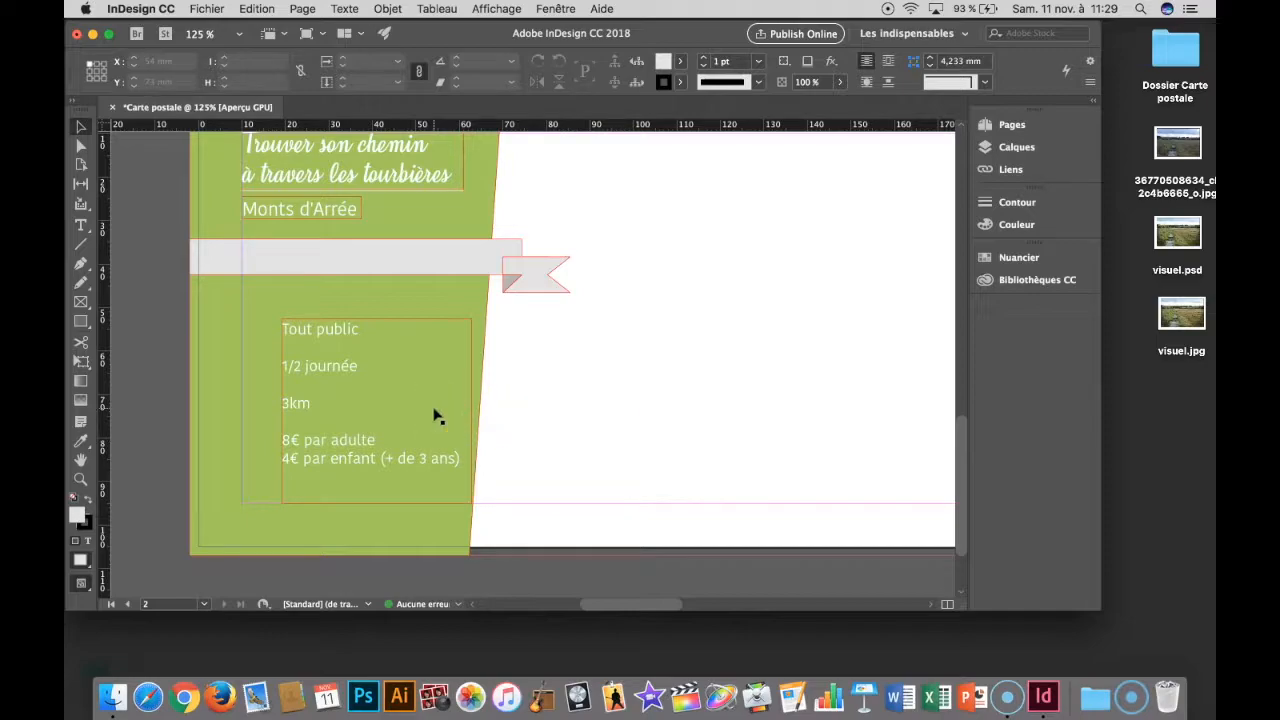
pyautogui.click(303, 212)
pyautogui.moveTo(302, 218); pyautogui.dragTo(307, 293)
pyautogui.doubleClick(307, 293)
pyautogui.tripleClick(308, 291)
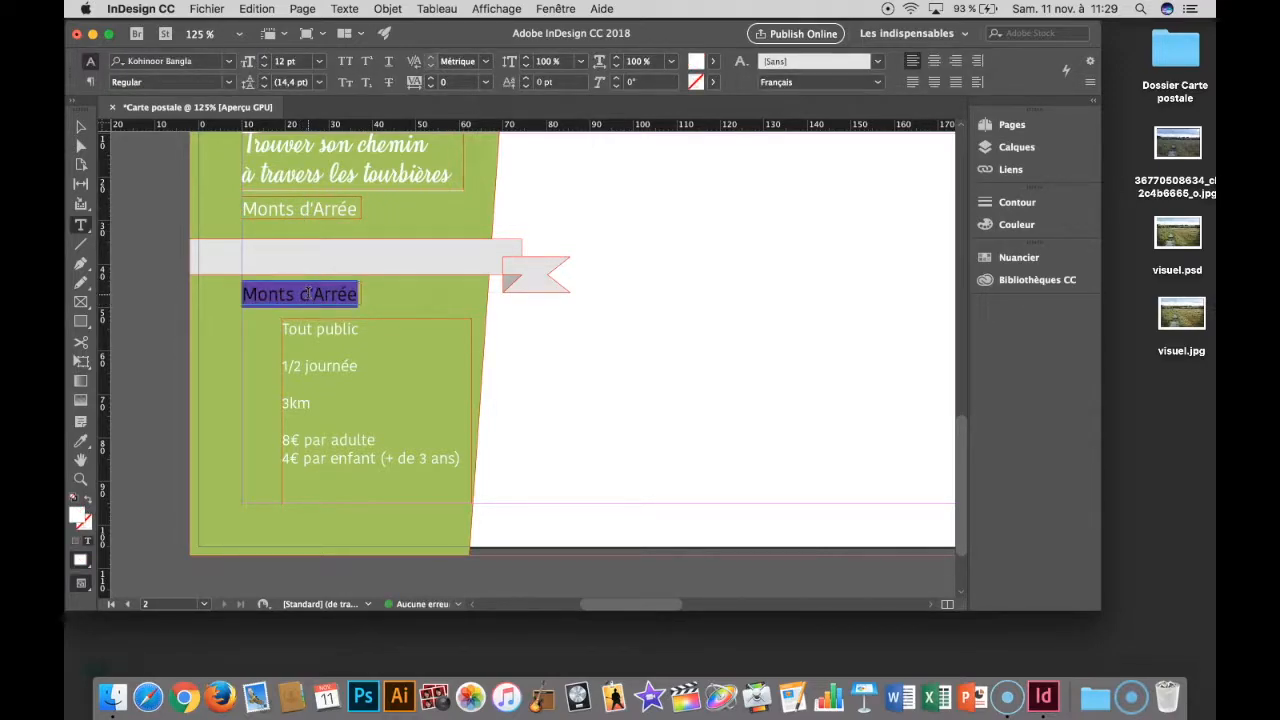
pyautogui.write('Balade contée')
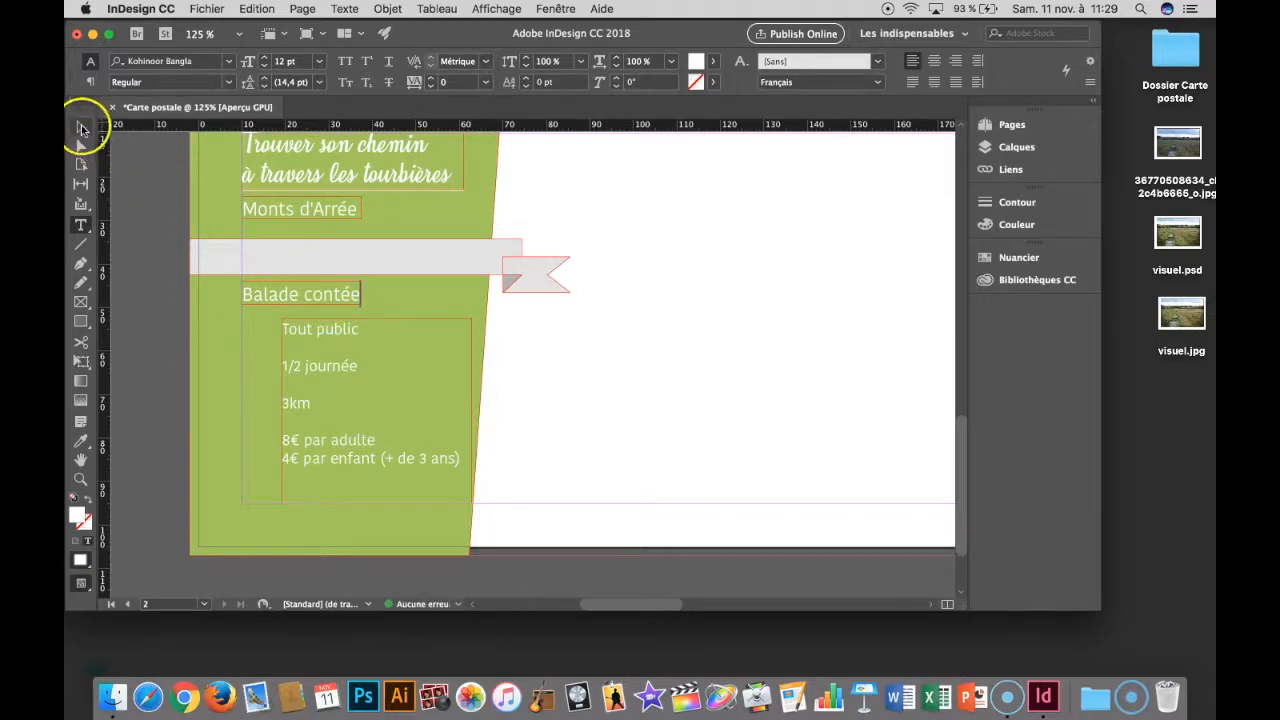
# - Preview the back page in full-screen presentation mode
pyautogui.click(80, 126)
pyautogui.click(584, 362)
pyautogui.hotkey('shift', 'w')
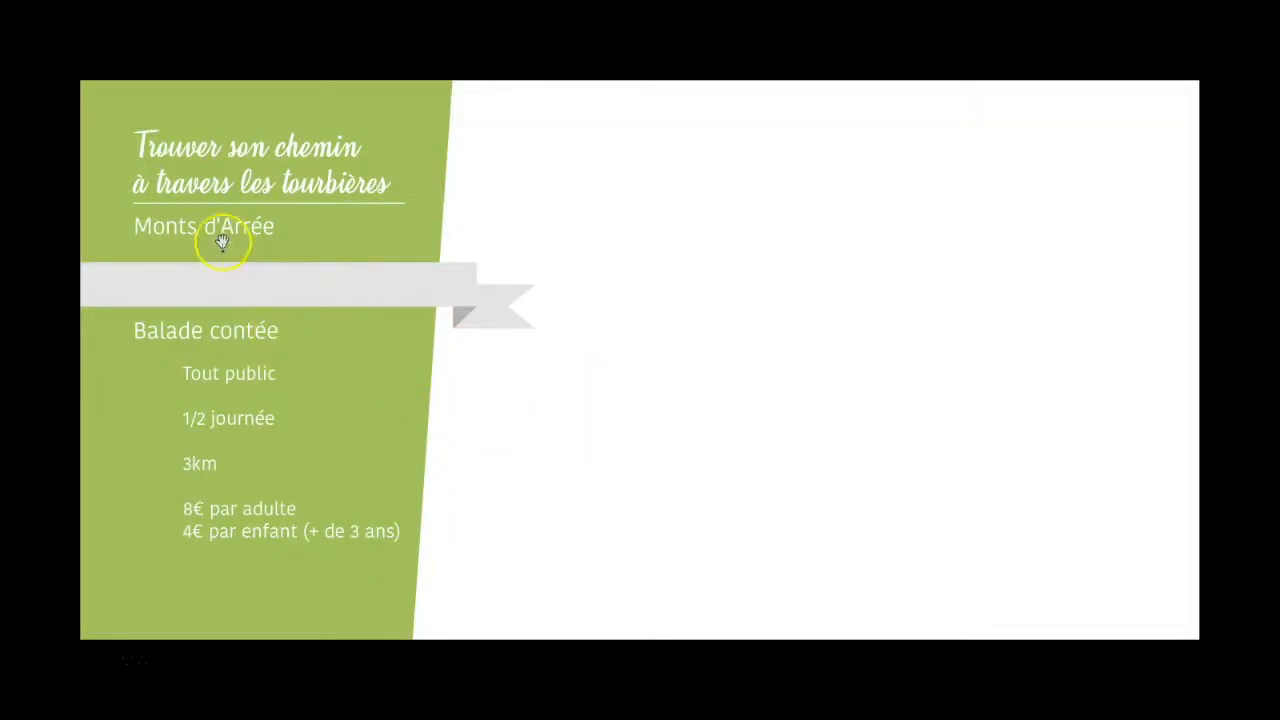
pyautogui.press('Escape')
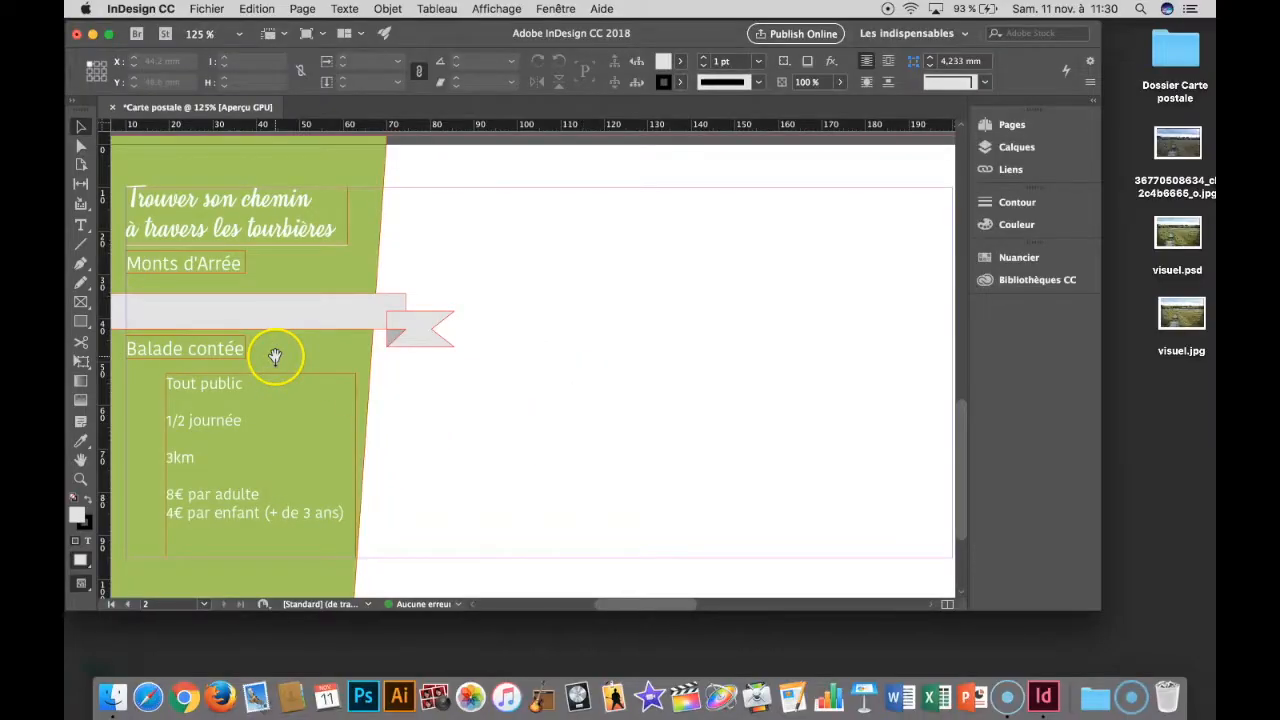
# - Shift the information frame and the "Balade contée" heading slightly lower on the green shape, and check the layout in presentation mode
pyautogui.click(217, 388)
pyautogui.moveTo(261, 373); pyautogui.dragTo(262, 405)
pyautogui.click(222, 352)
pyautogui.moveTo(220, 356); pyautogui.dragTo(219, 370)
pyautogui.click(573, 458)
pyautogui.hotkey('shift', 'w')
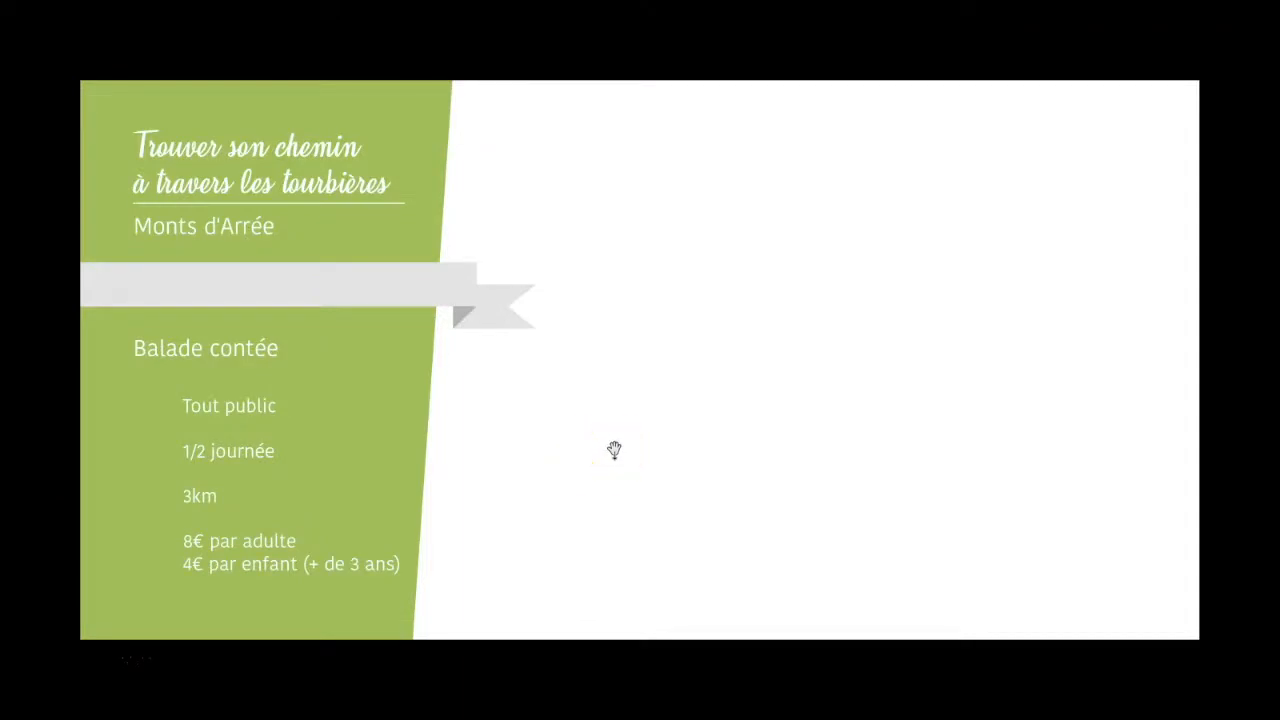
pyautogui.press('Escape')
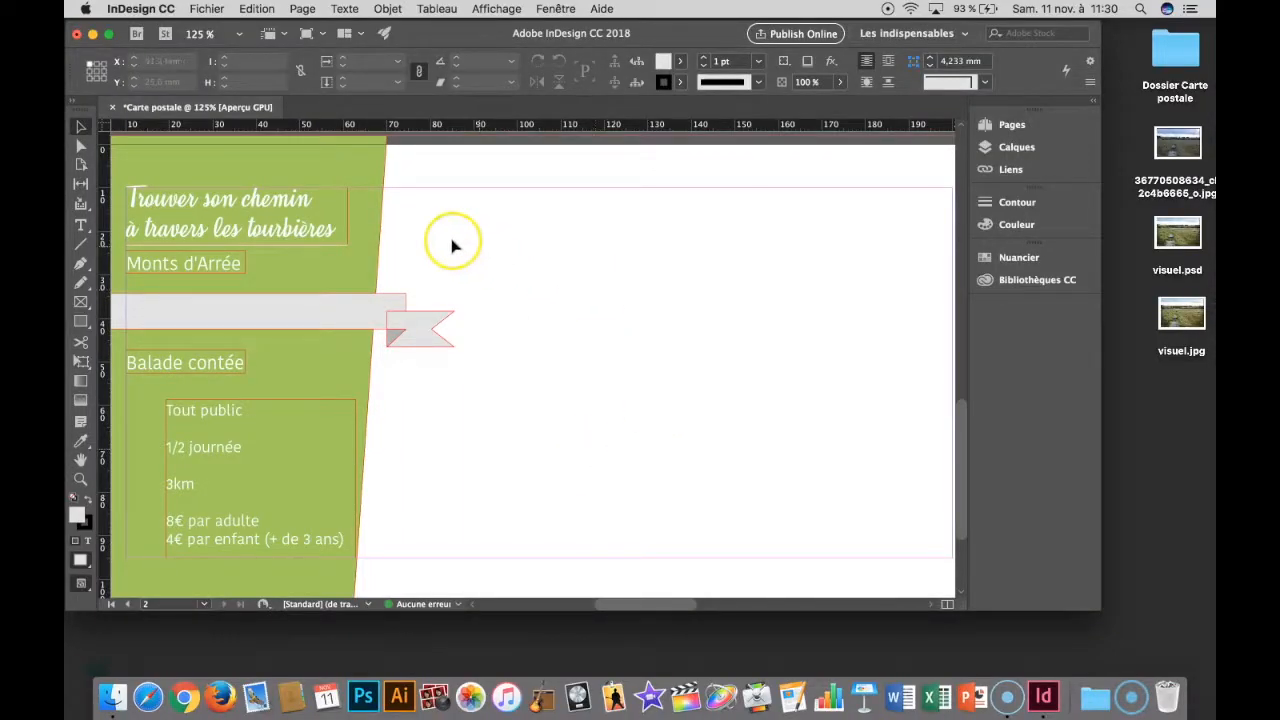
# - Duplicate the title frame onto the white area at about X 89.6 mm and replace its text with "Carte postale"
pyautogui.click(261, 204)
pyautogui.moveTo(261, 204); pyautogui.dragTo(606, 205)
pyautogui.doubleClick(605, 203)
pyautogui.press('super+a')
pyautogui.press('BackSpace')
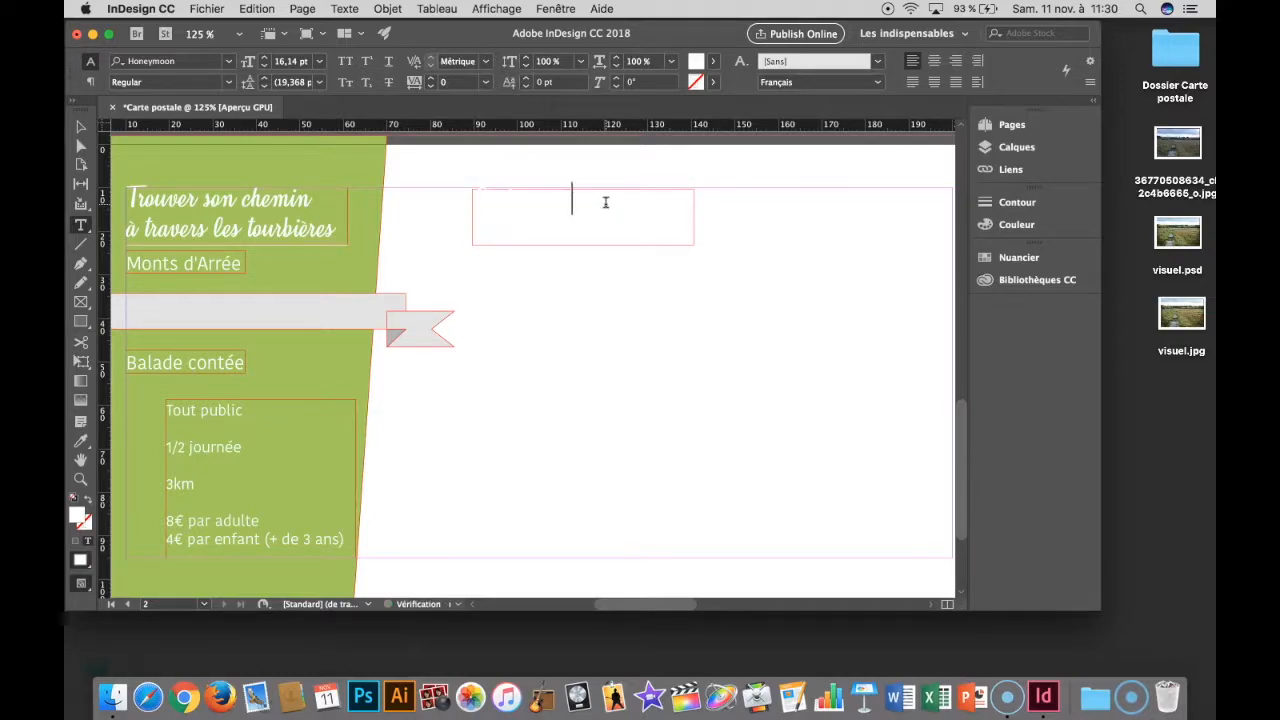
pyautogui.press('super+z')
# - Set the fill colour of the "Carte postale" text to [Noir]
pyautogui.click(700, 61)
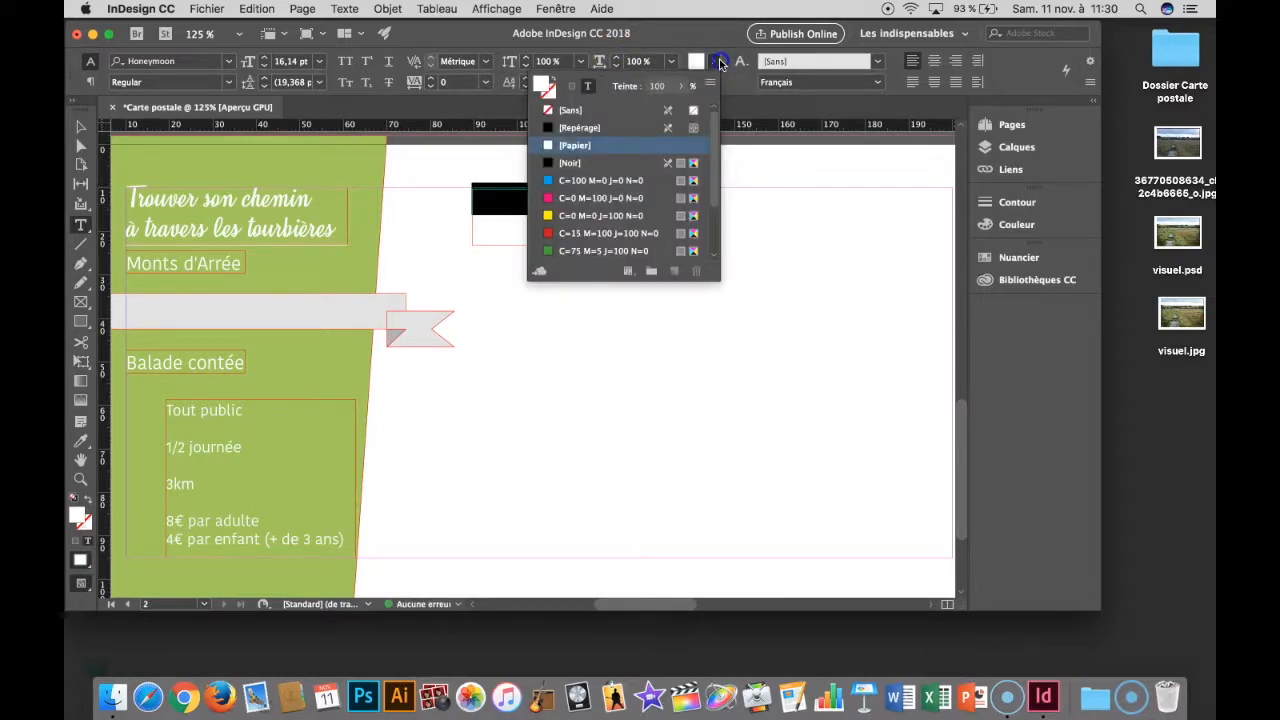
pyautogui.click(570, 162)
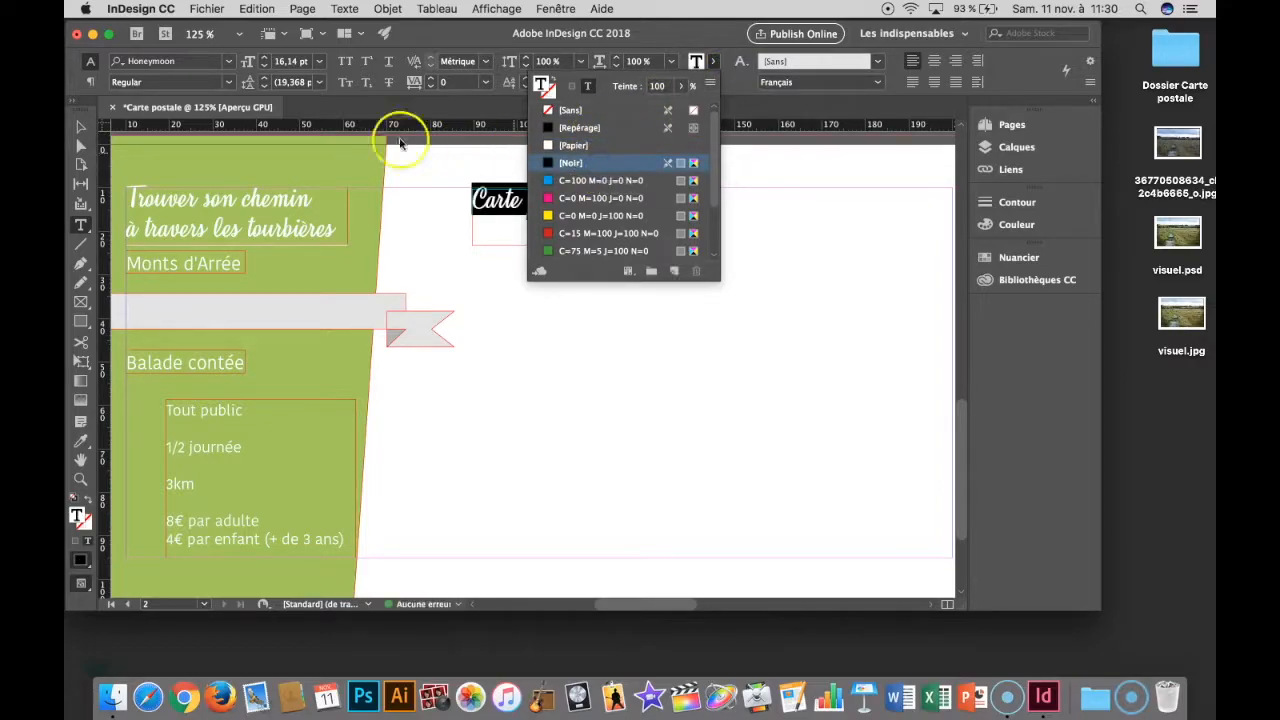
pyautogui.click(80, 127)
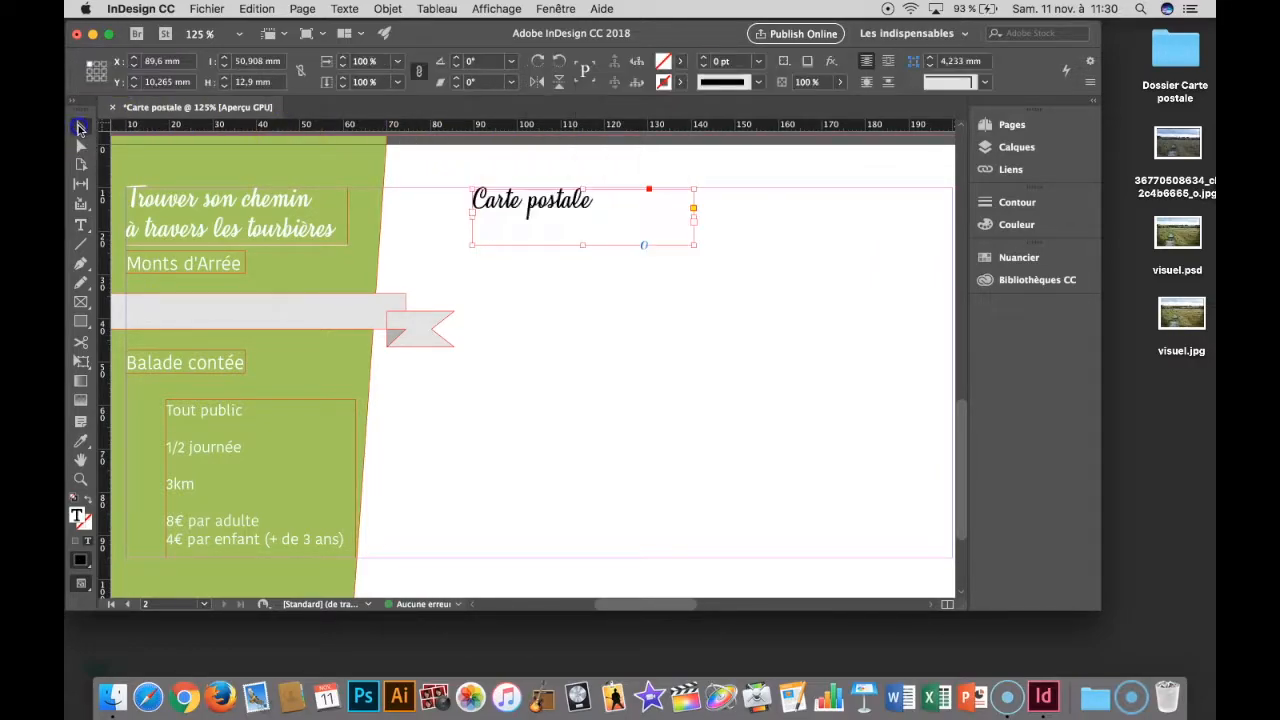
# - Centre the "Carte postale" text in its frame and align the frame with the upper margin at Y 10 mm
pyautogui.doubleClick(528, 206)
pyautogui.press('super+a')
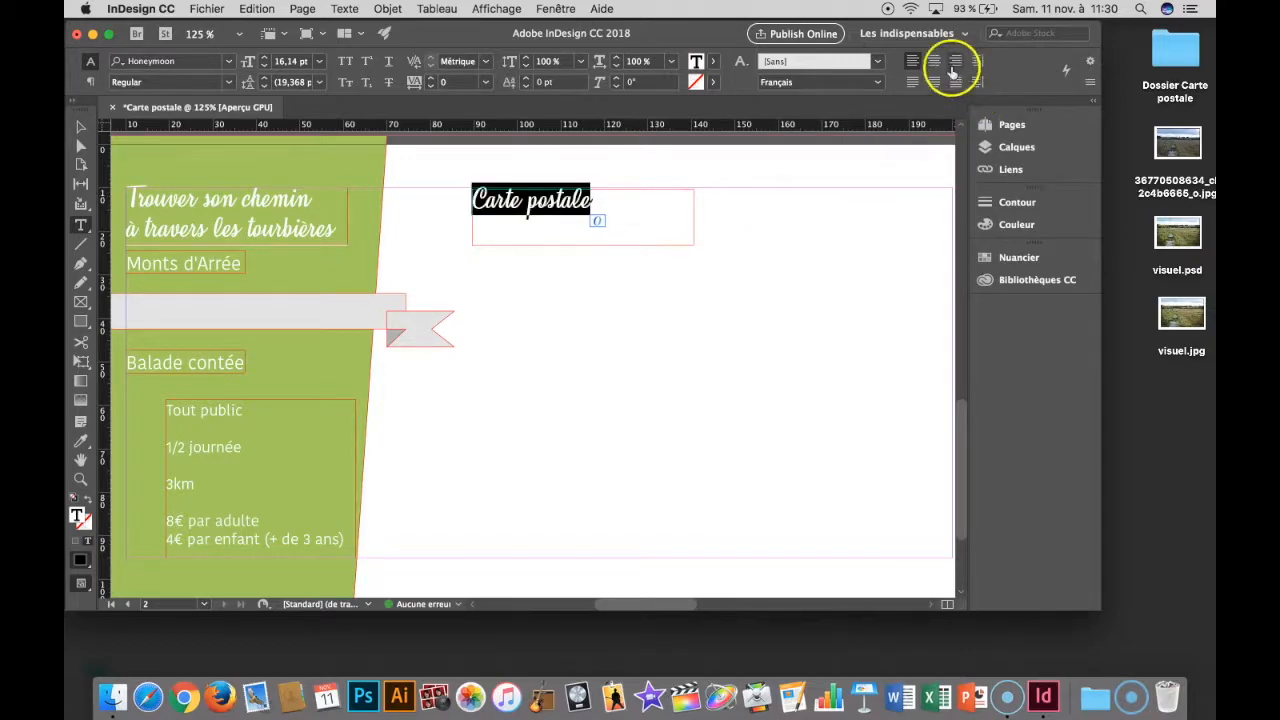
pyautogui.click(933, 61)
pyautogui.click(79, 128)
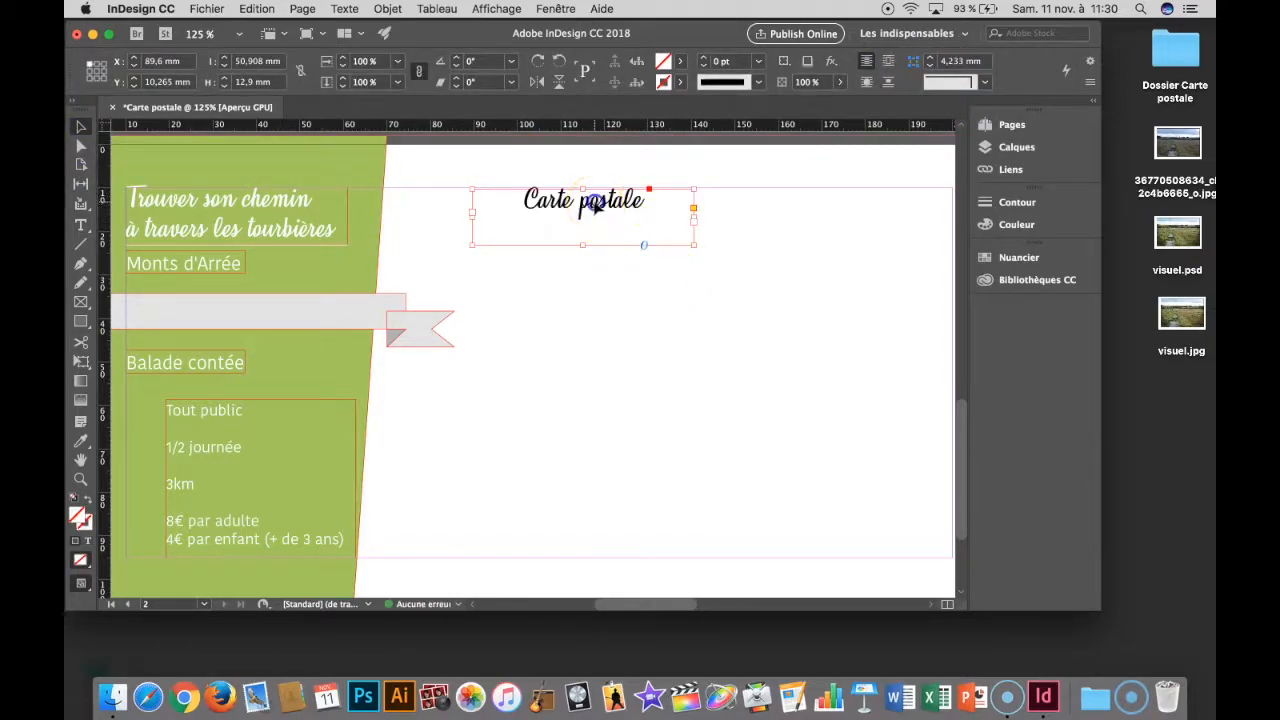
# - Duplicate the "Carte postale" frame lower on the white area, against the page's right margin at about X 149.1 mm, Y 50.1 mm
pyautogui.click(642, 300)
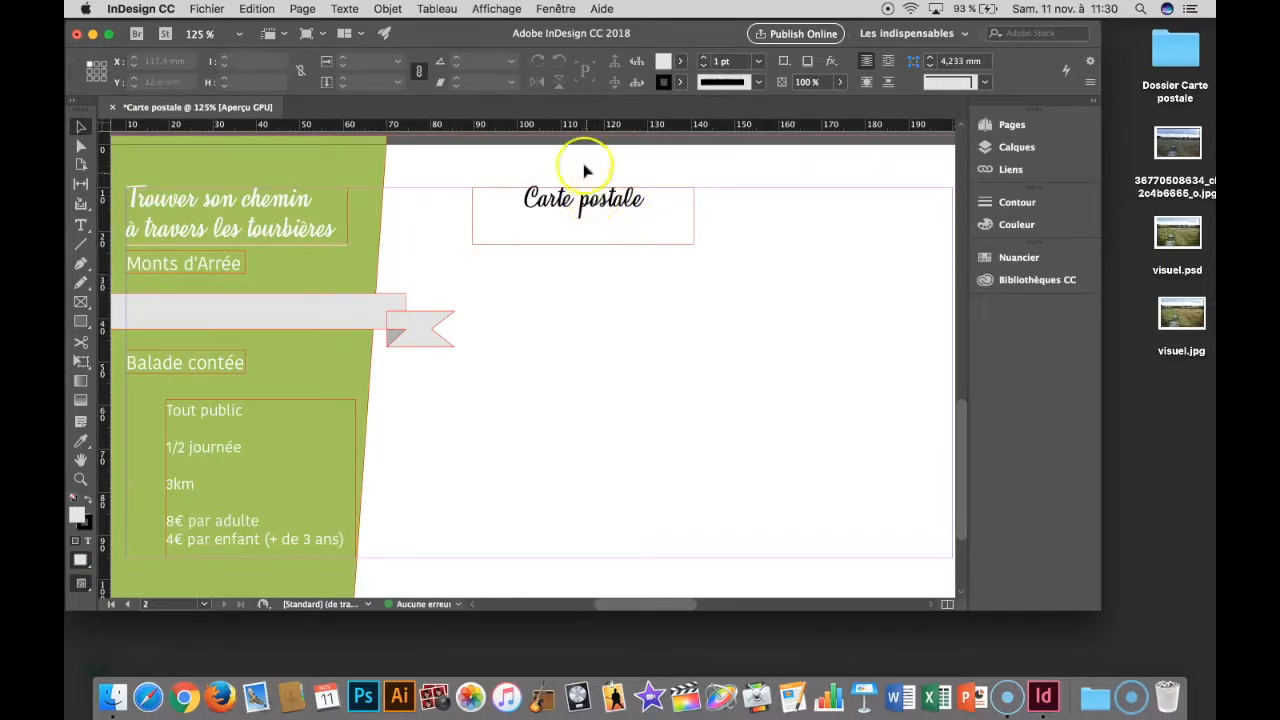
pyautogui.moveTo(583, 203); pyautogui.dragTo(817, 380)
pyautogui.hscroll(5, 688, 407)
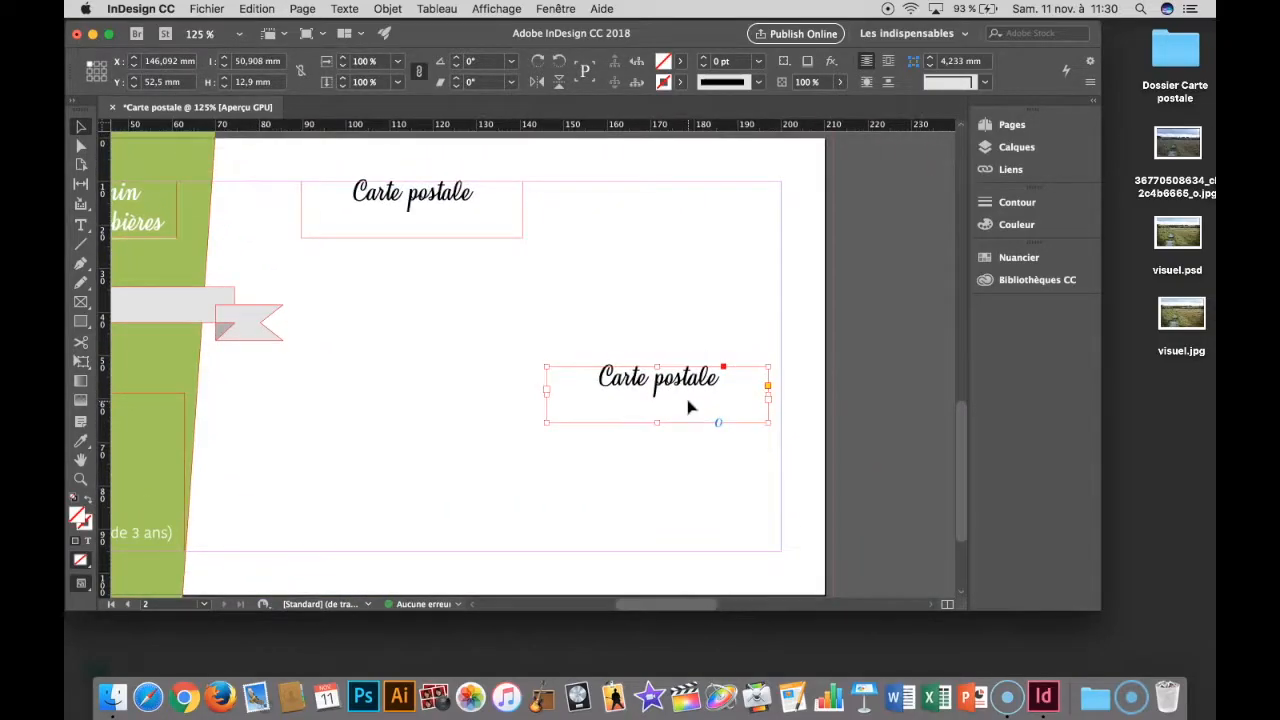
pyautogui.moveTo(697, 383); pyautogui.dragTo(710, 372)
# - Replace the copied frame's text with "Association du Goël" and the association's postal address, extending the frame to about 38.5 mm high
pyautogui.doubleClick(711, 366)
pyautogui.press('super+a')
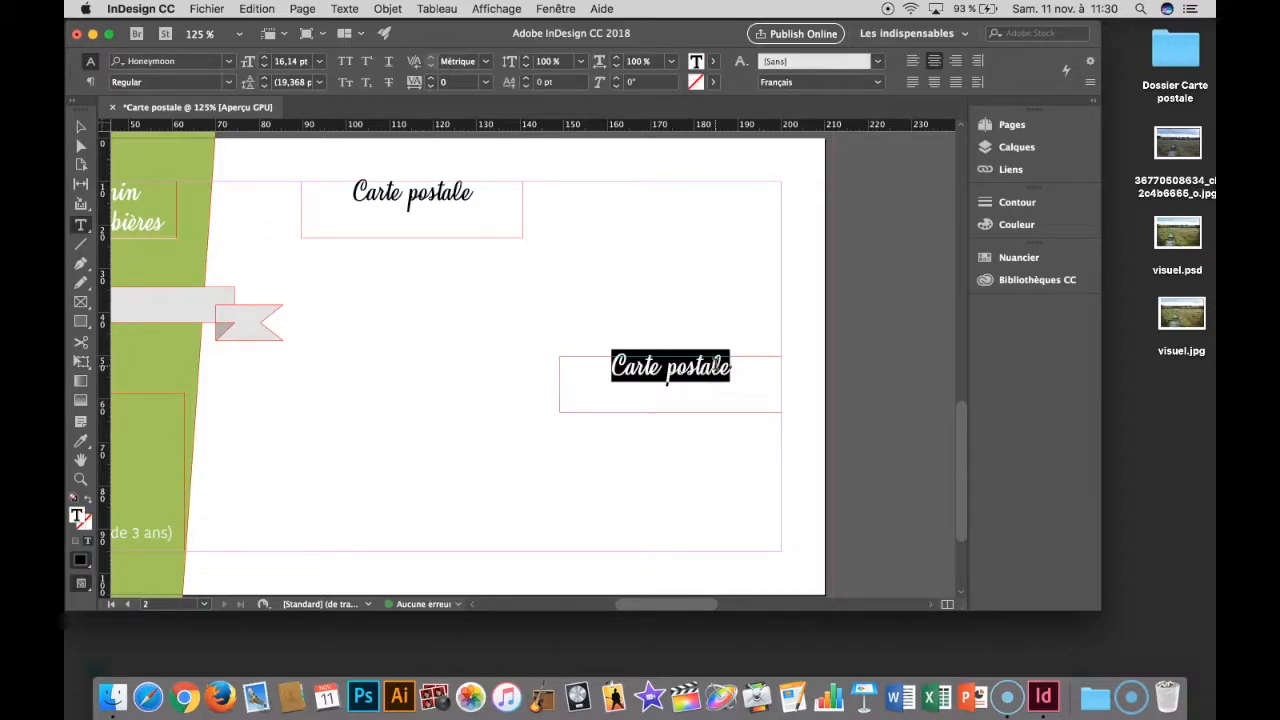
pyautogui.write('Assoc')
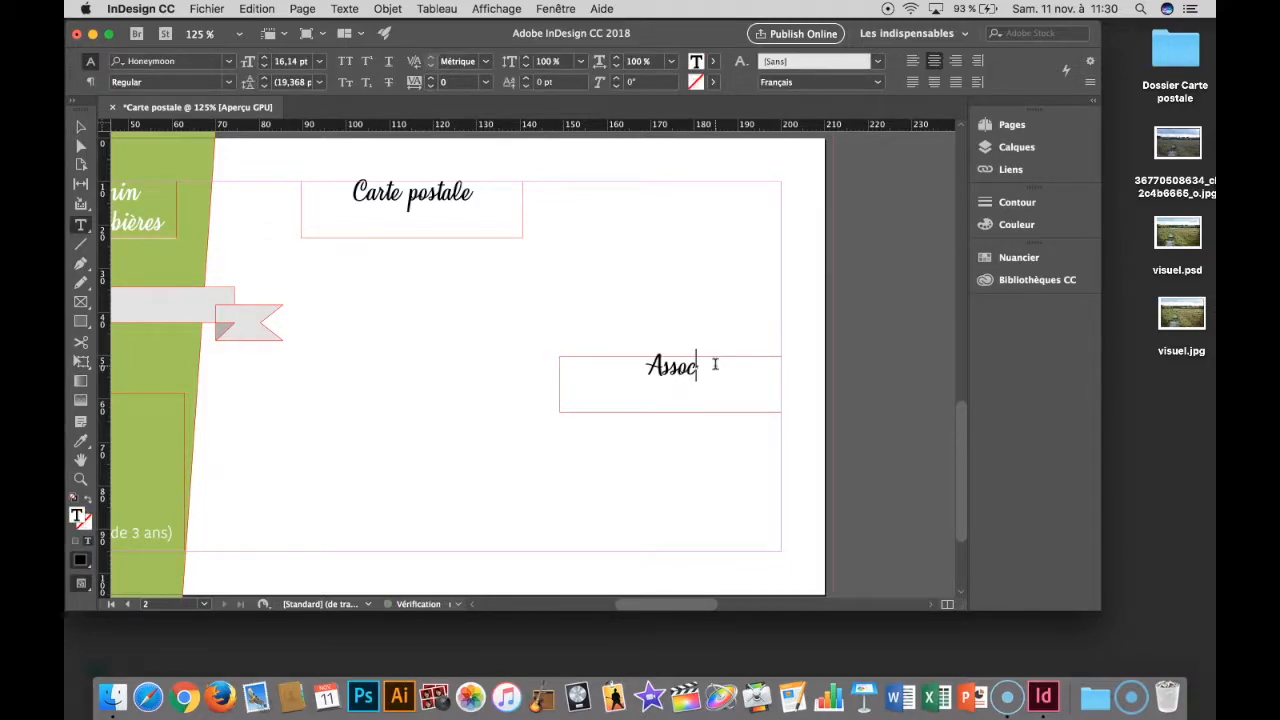
pyautogui.write('iation du')
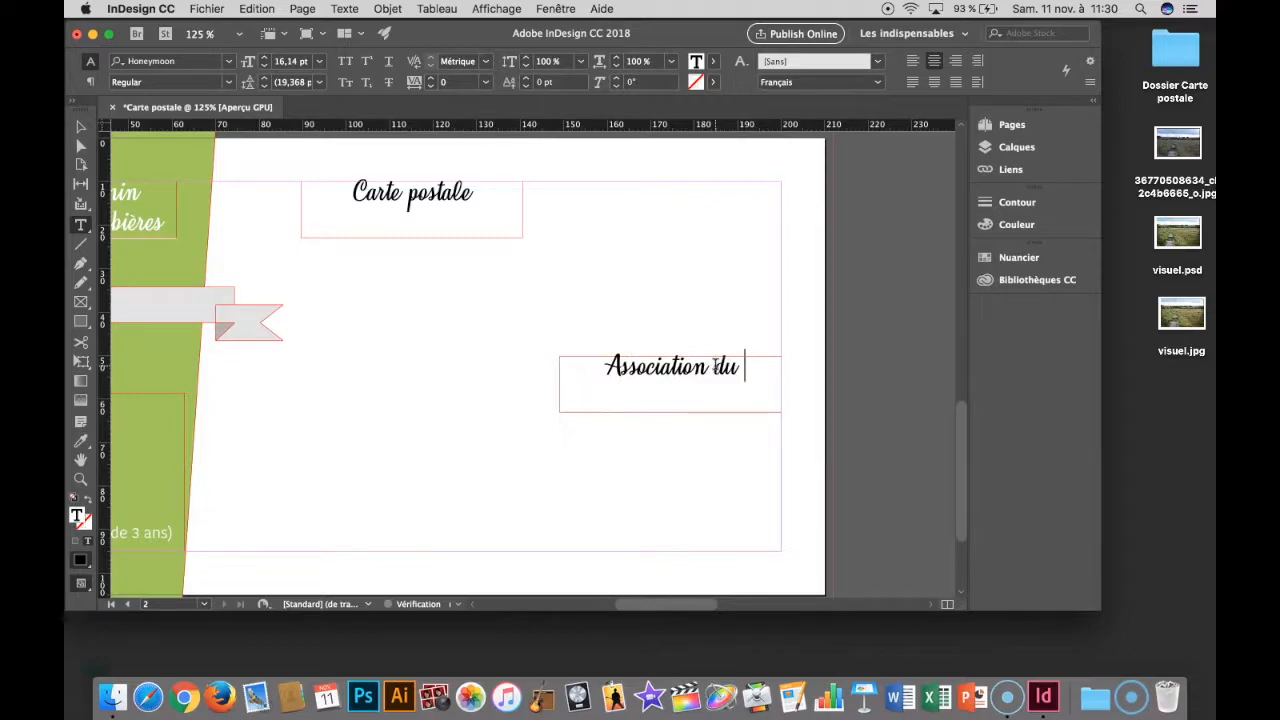
pyautogui.write(' Goël ')
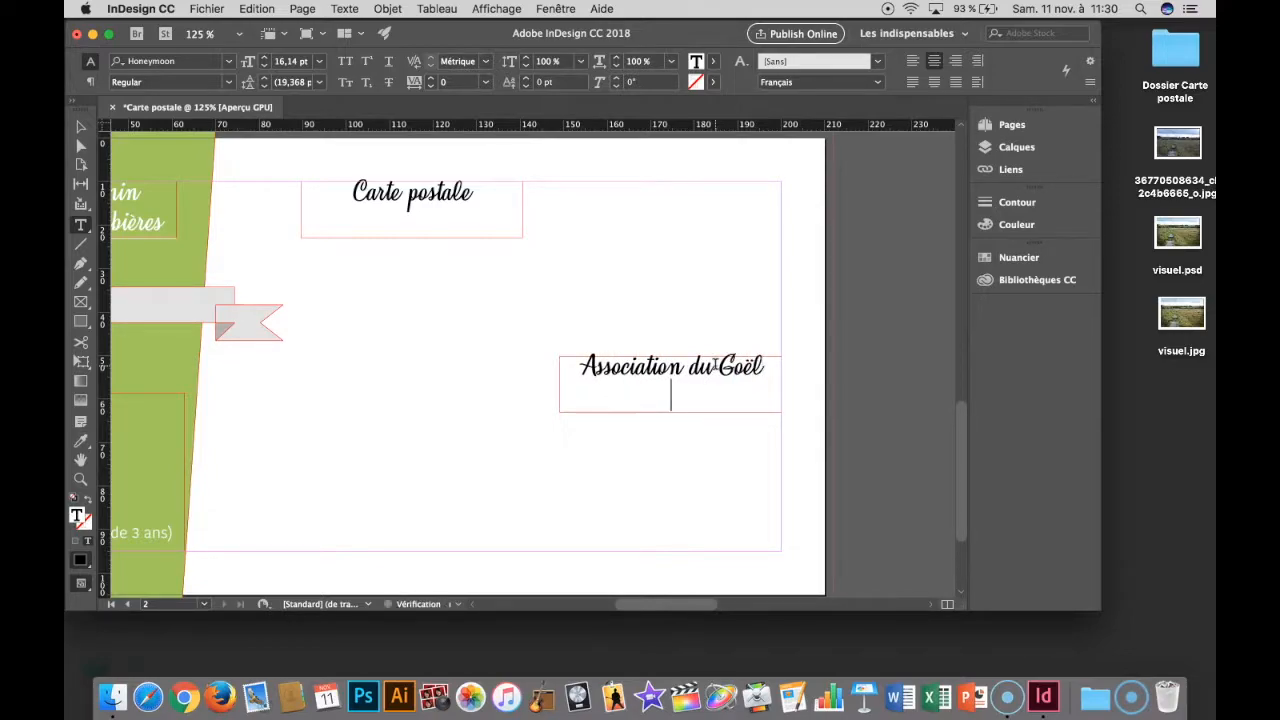
pyautogui.write('Maison du Patrimoine')
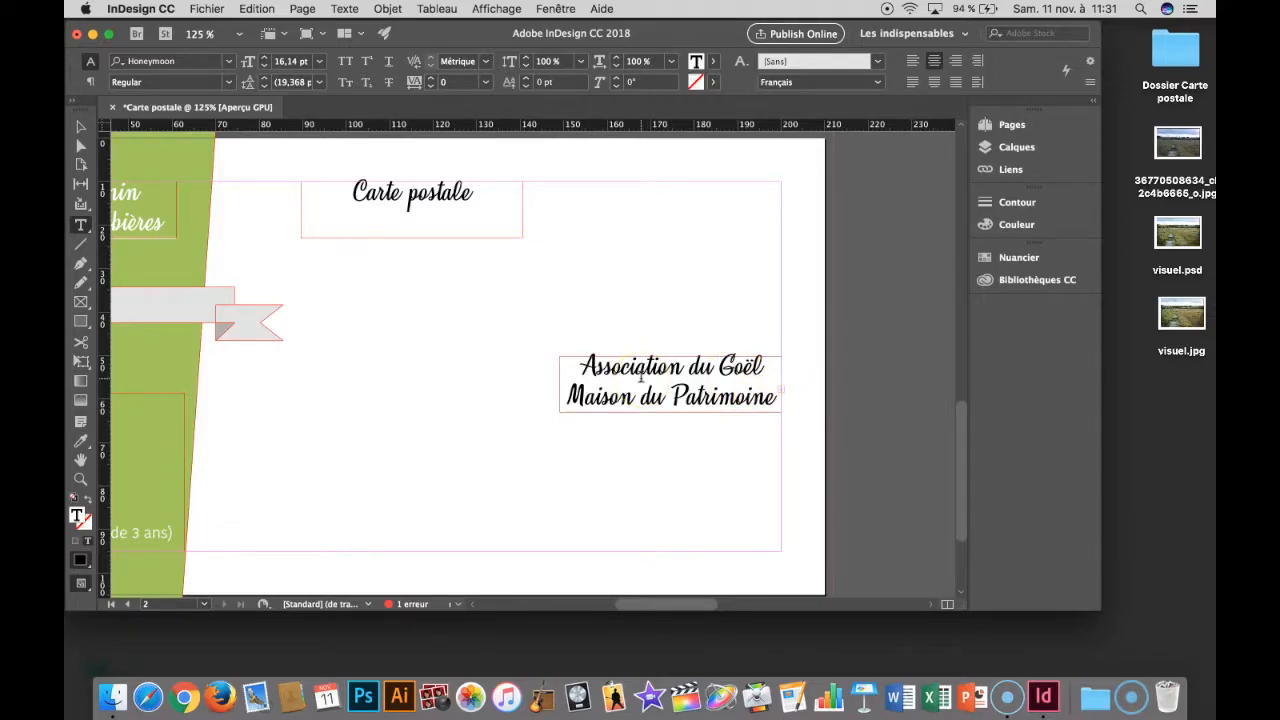
pyautogui.click(83, 127)
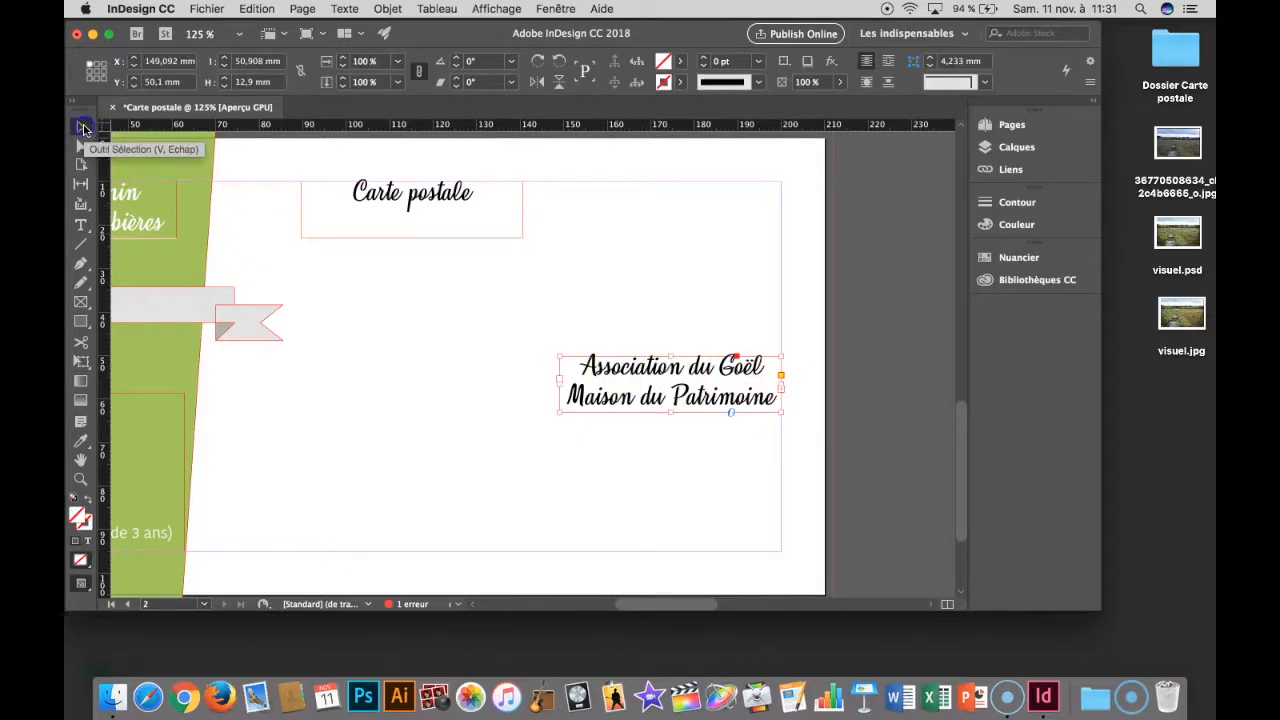
pyautogui.moveTo(671, 411); pyautogui.dragTo(672, 523)
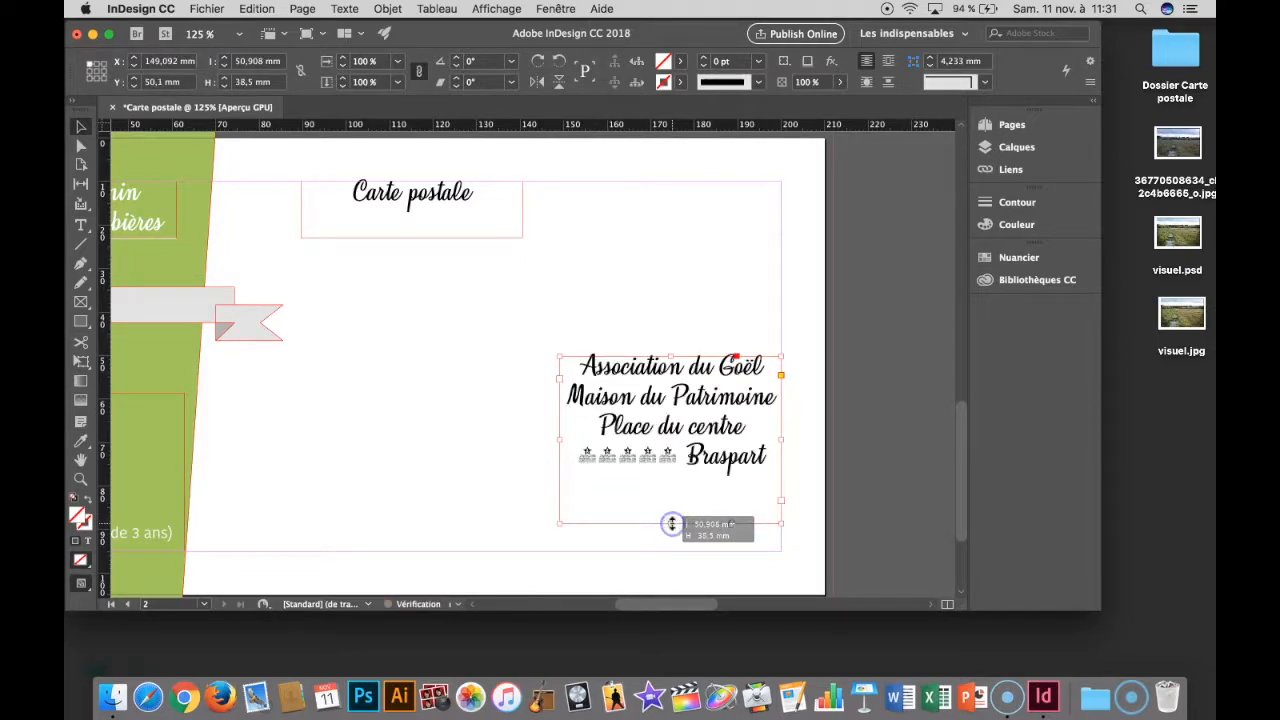
# - Set the town name in the address block to all caps
pyautogui.doubleClick(677, 457)
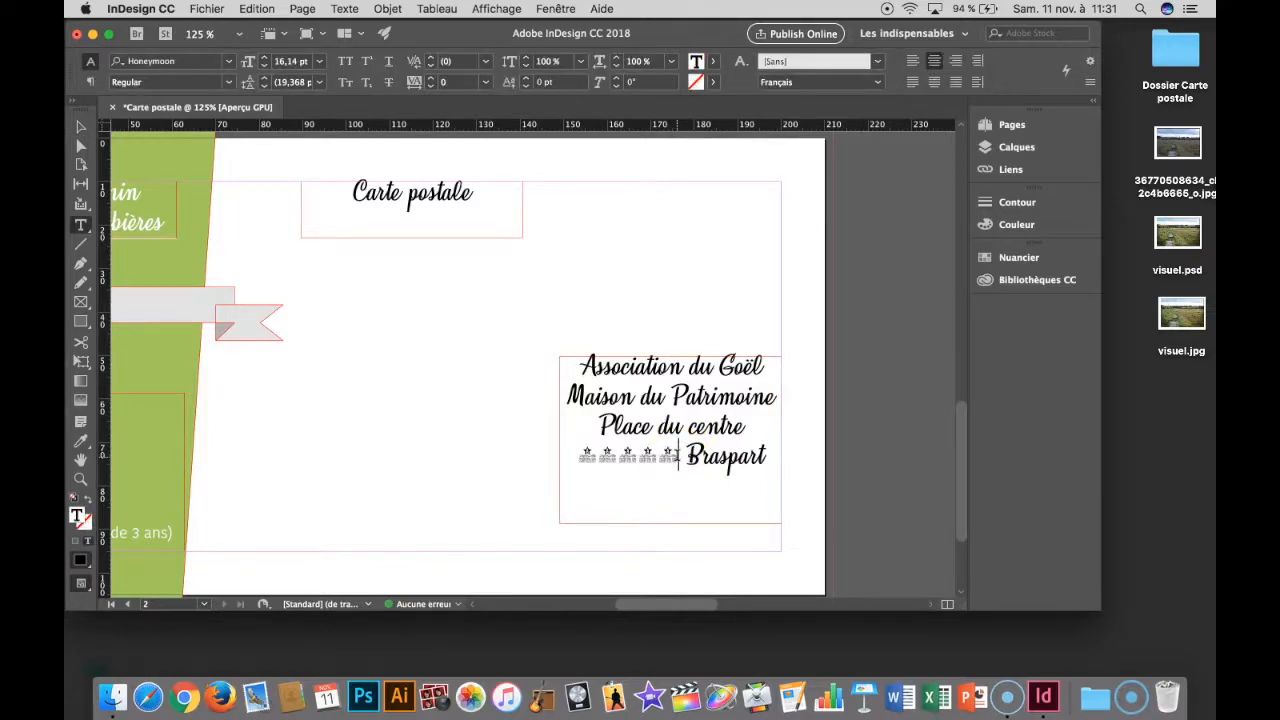
pyautogui.moveTo(689, 457); pyautogui.dragTo(766, 457)
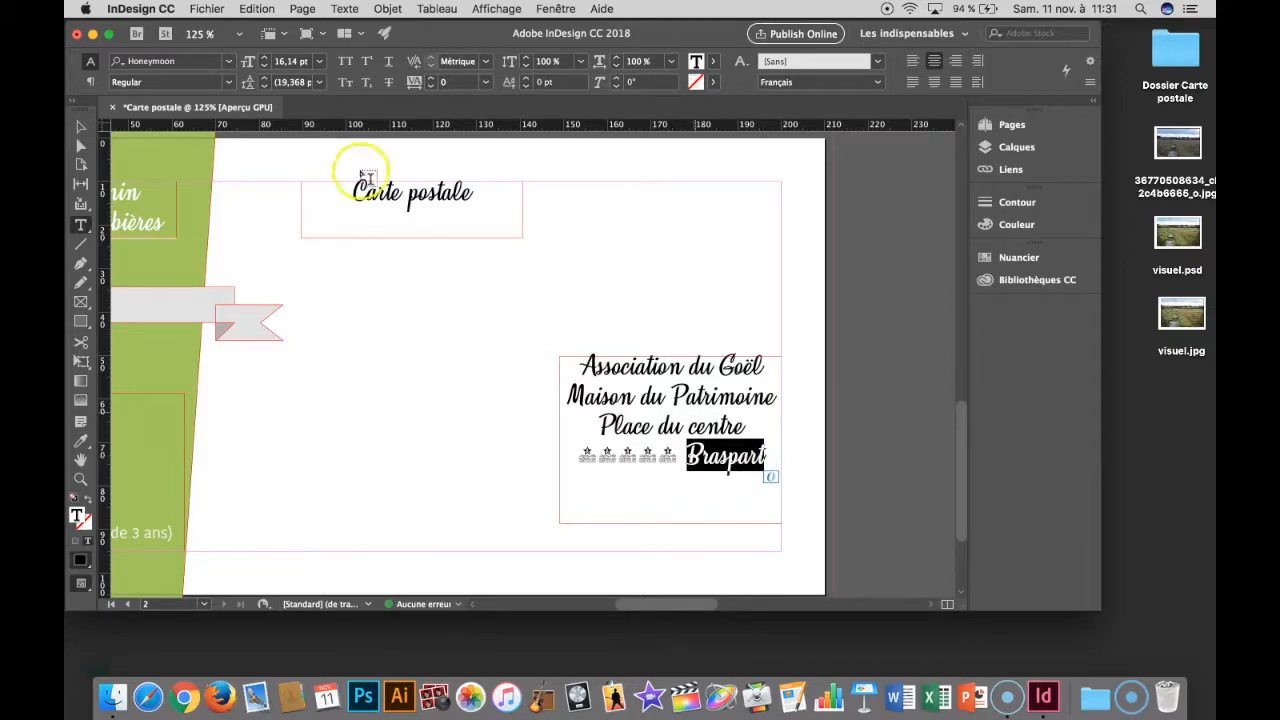
pyautogui.click(344, 62)
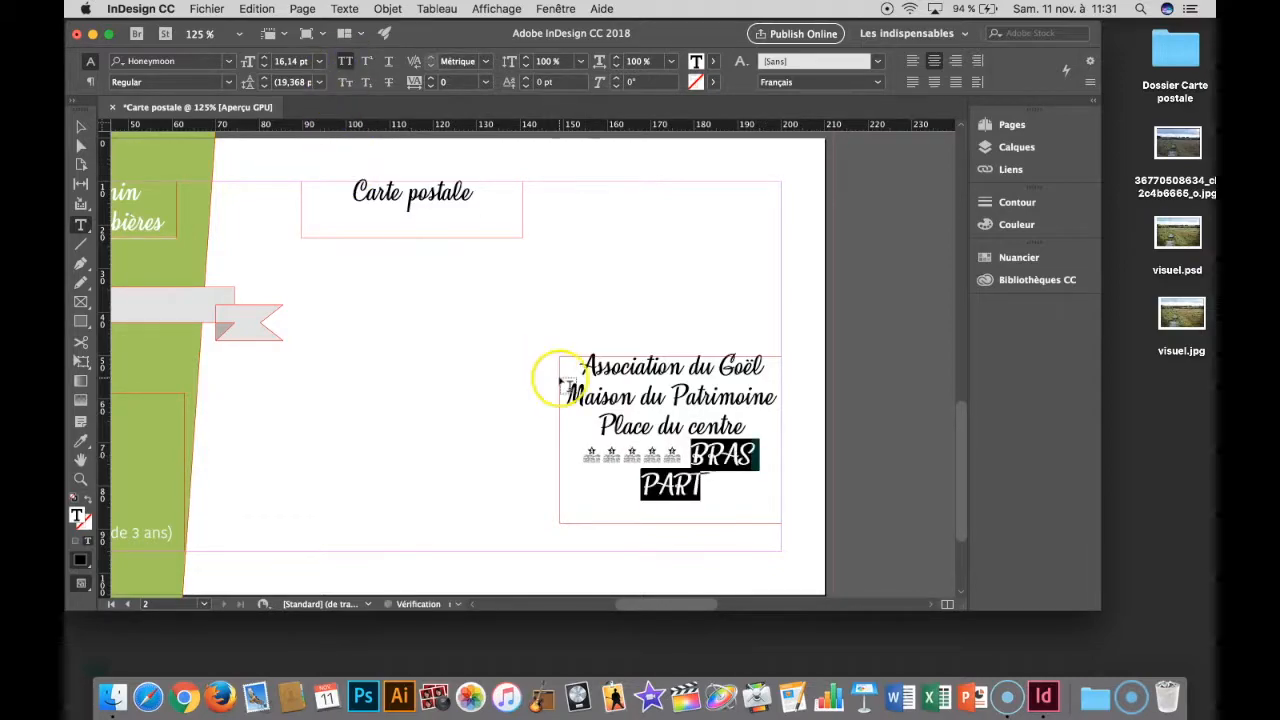
# - Set the postcode in the address block to the SignPainter font at 20 pt
pyautogui.click(692, 453)
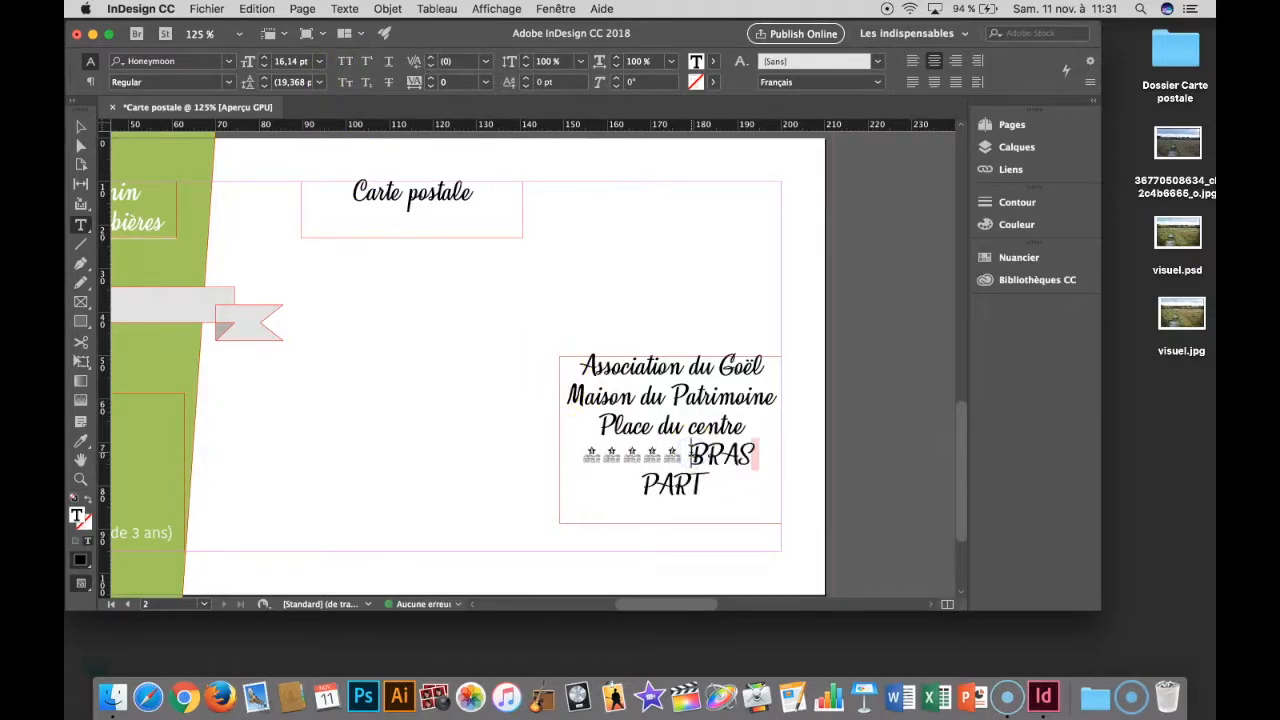
pyautogui.moveTo(686, 455); pyautogui.dragTo(577, 452)
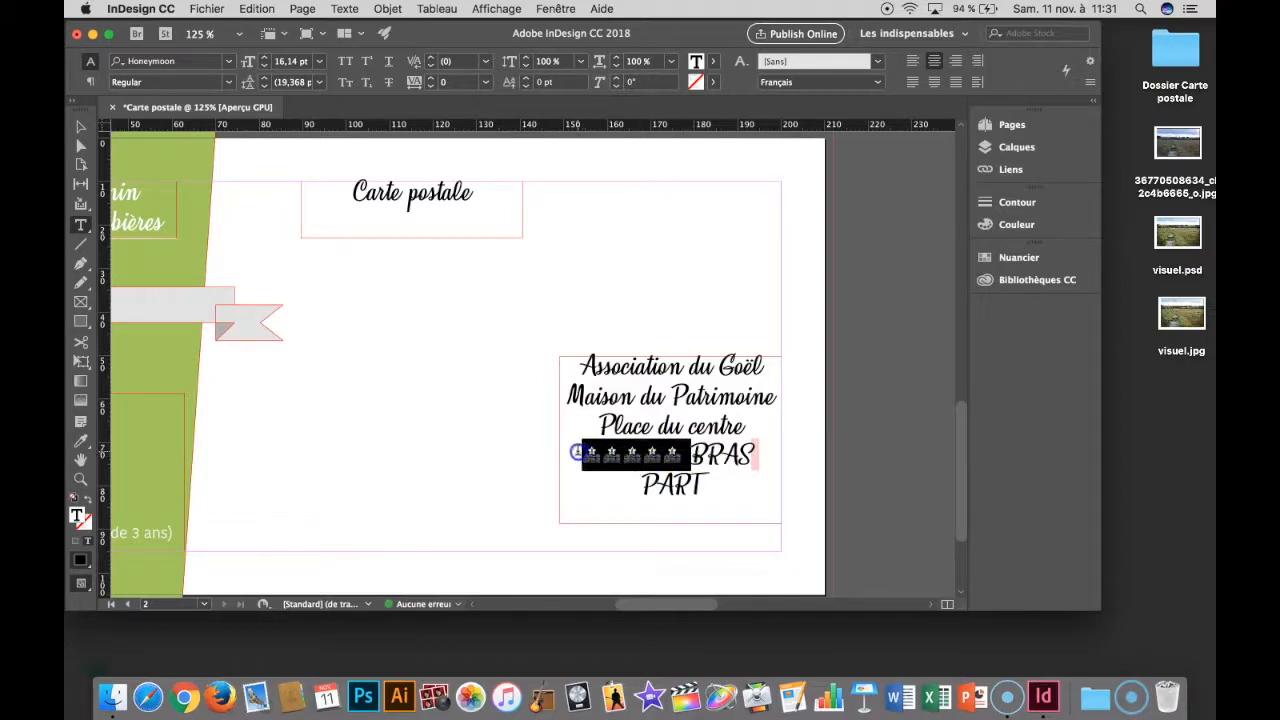
pyautogui.click(227, 61)
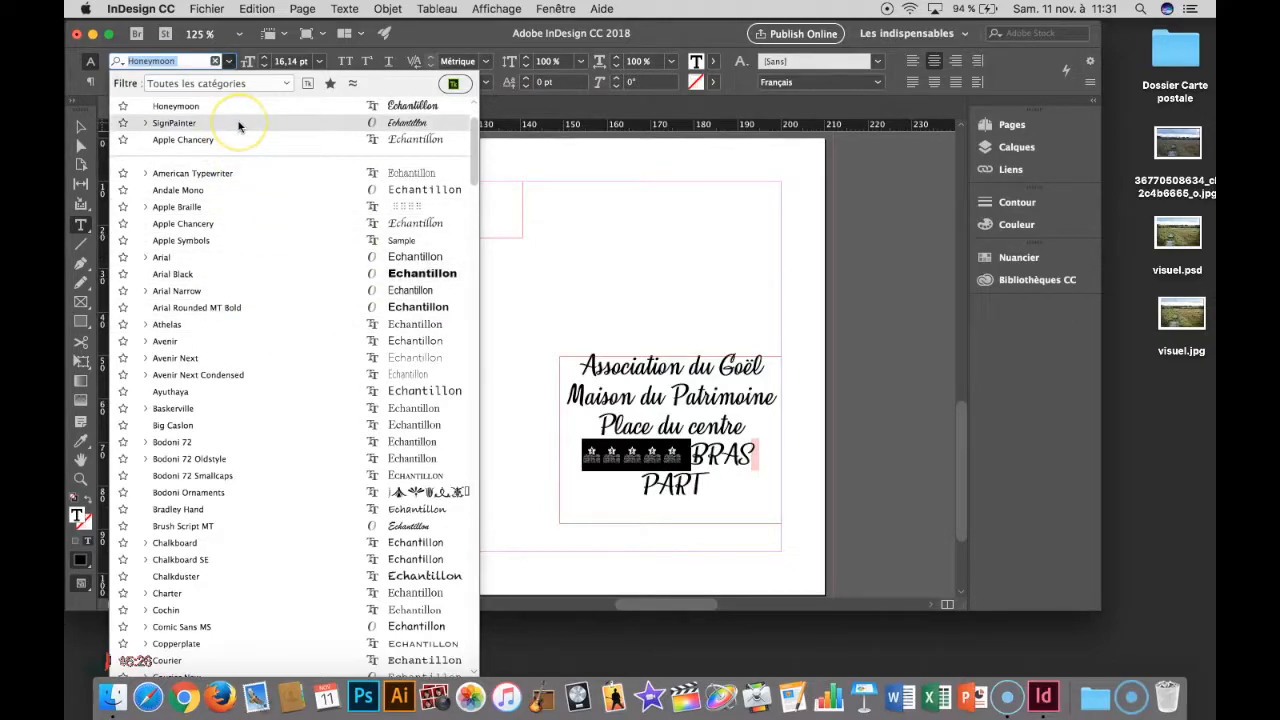
pyautogui.click(174, 122)
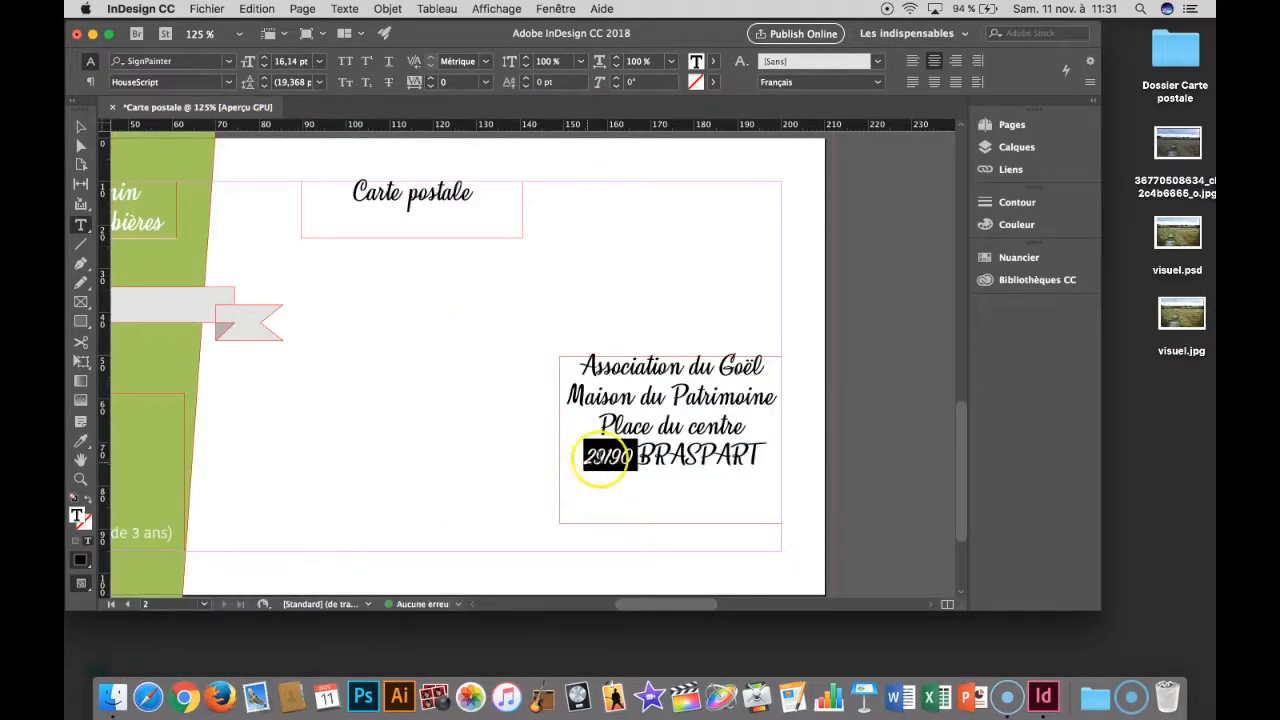
pyautogui.click(638, 458)
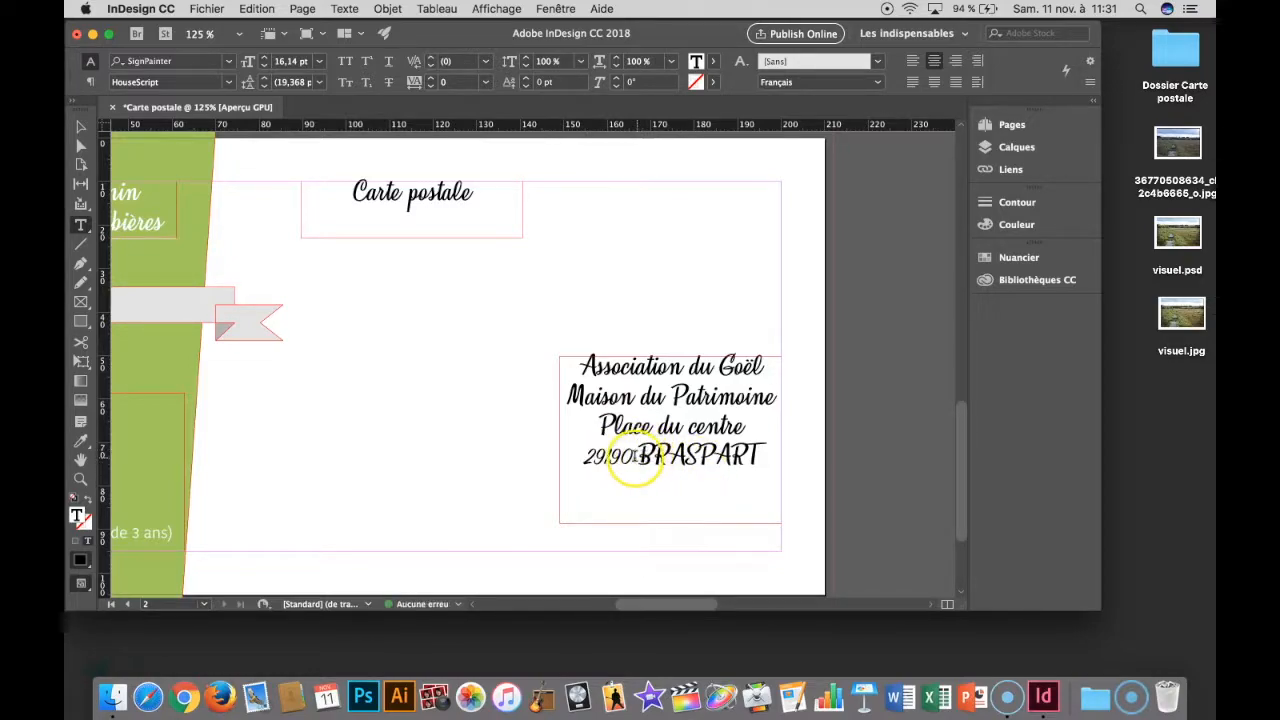
pyautogui.moveTo(637, 458); pyautogui.dragTo(591, 456)
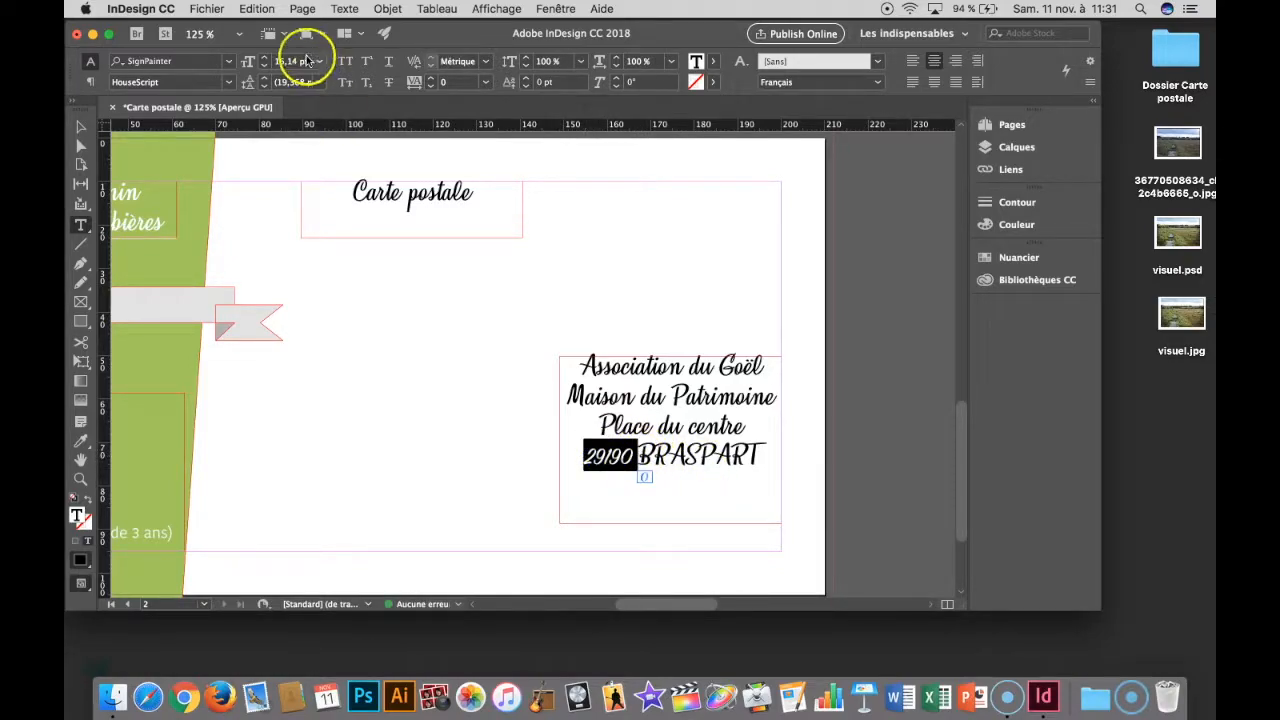
pyautogui.click(265, 58)
pyautogui.click(265, 58)
pyautogui.click(265, 58)
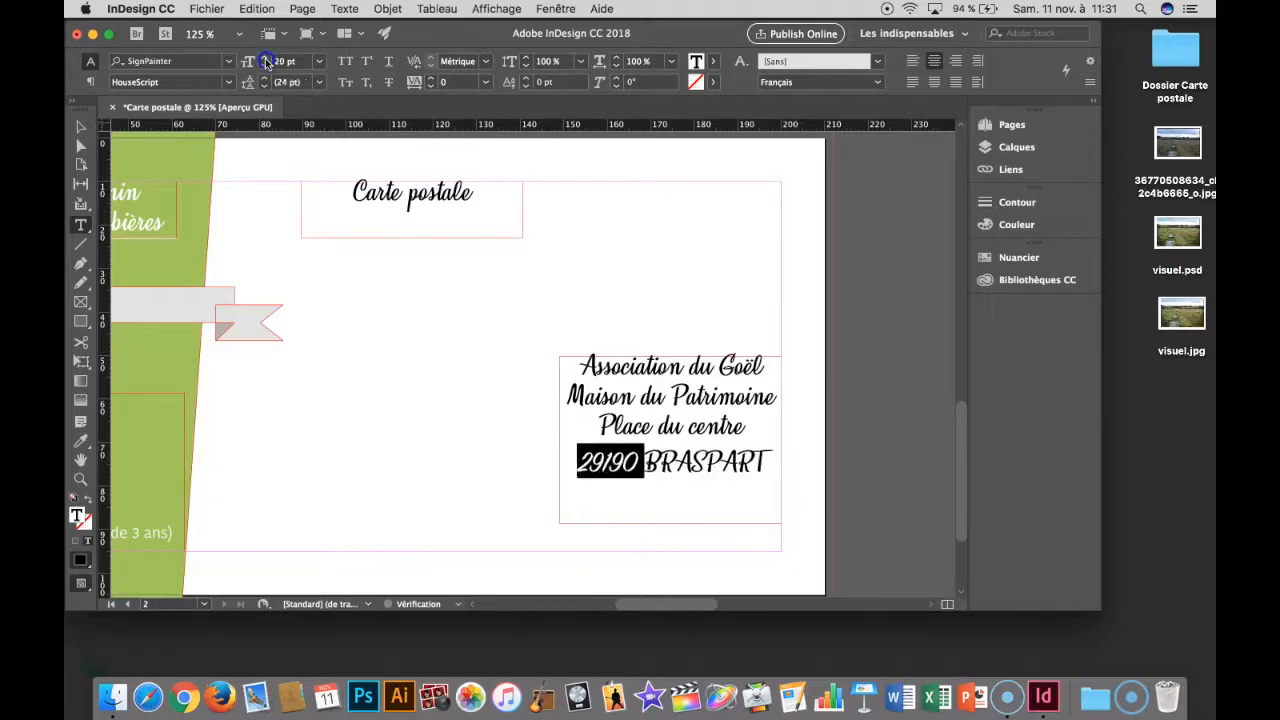
pyautogui.click(655, 458)
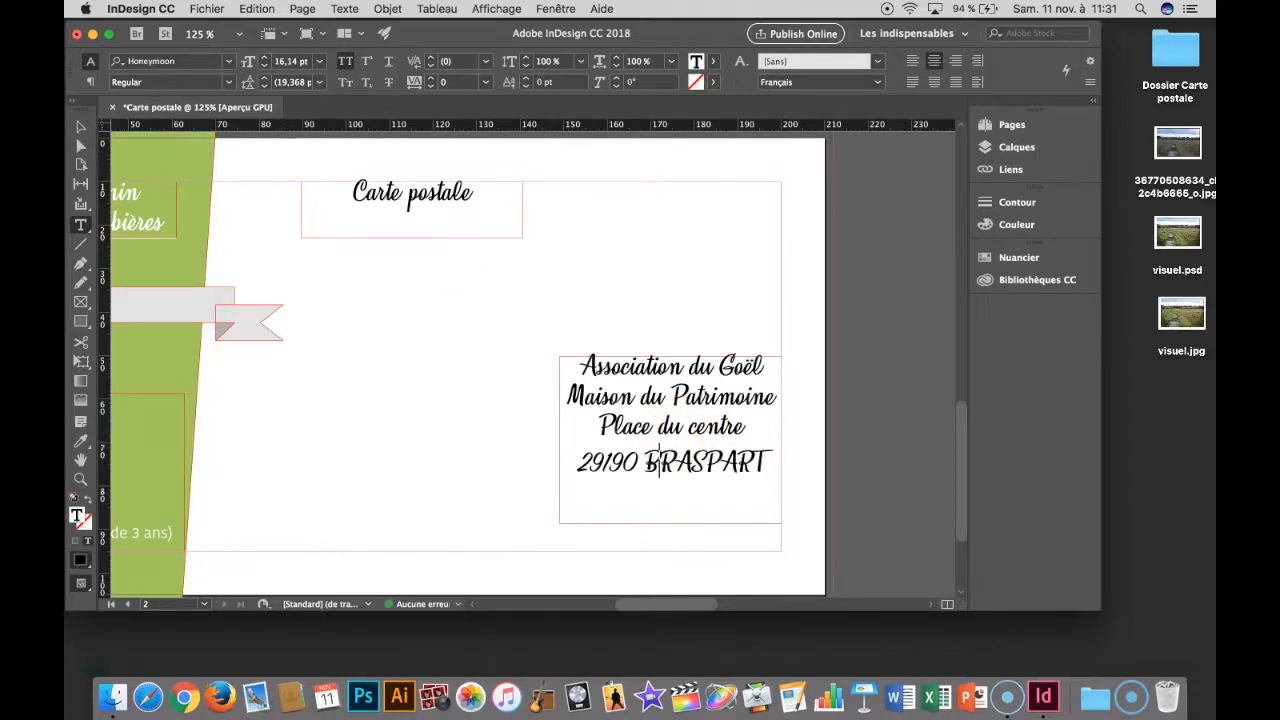
pyautogui.click(81, 127)
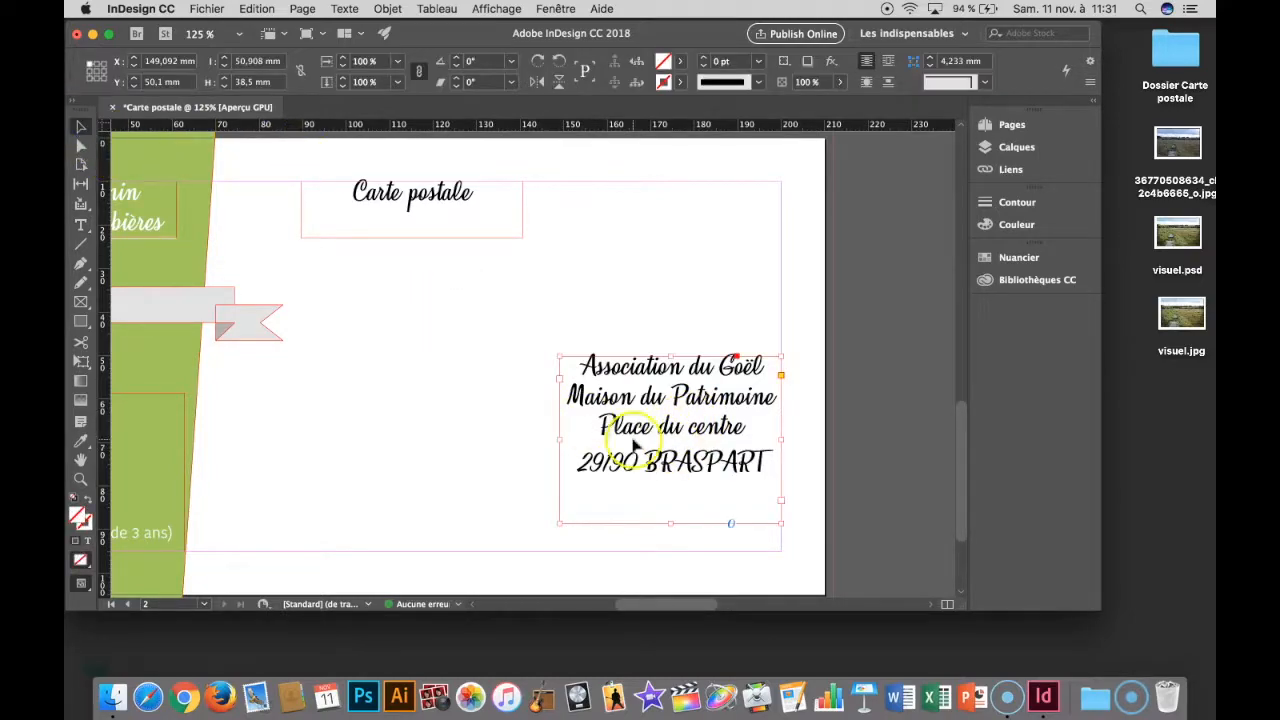
# - Add the association's e-mail address on a new line below the postcode and town
pyautogui.doubleClick(772, 462)
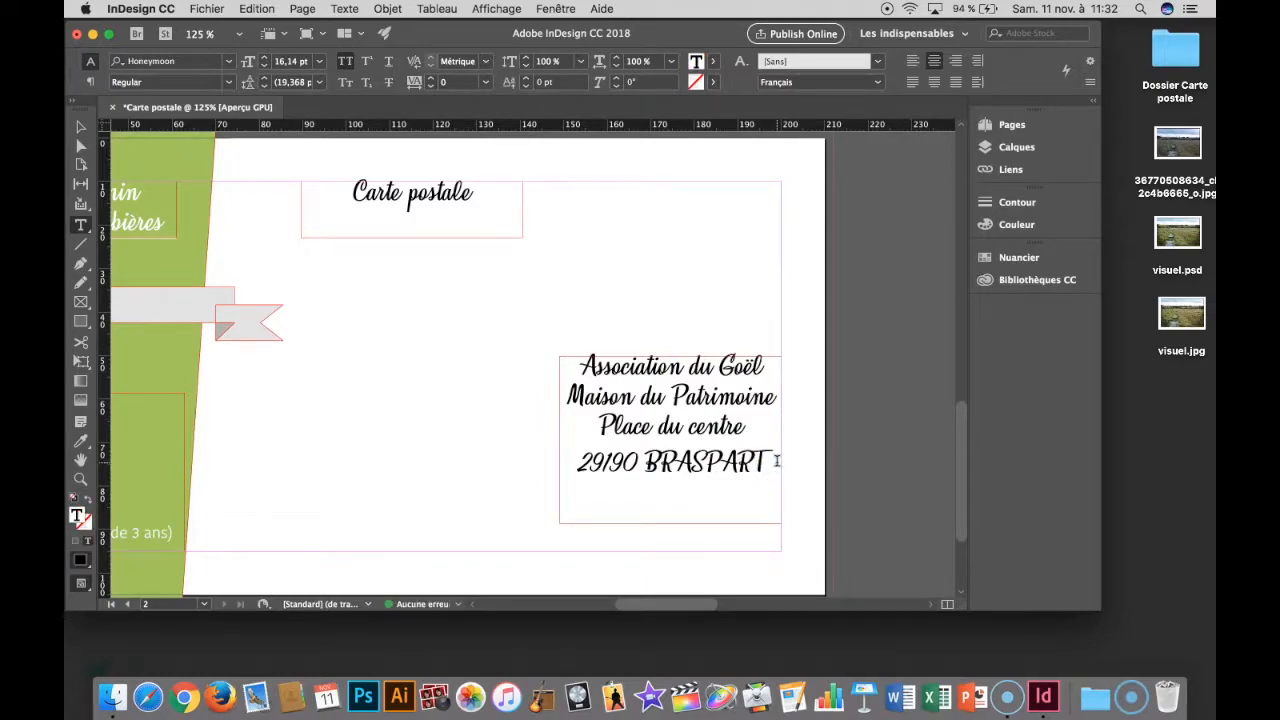
pyautogui.write('ANIMATION')
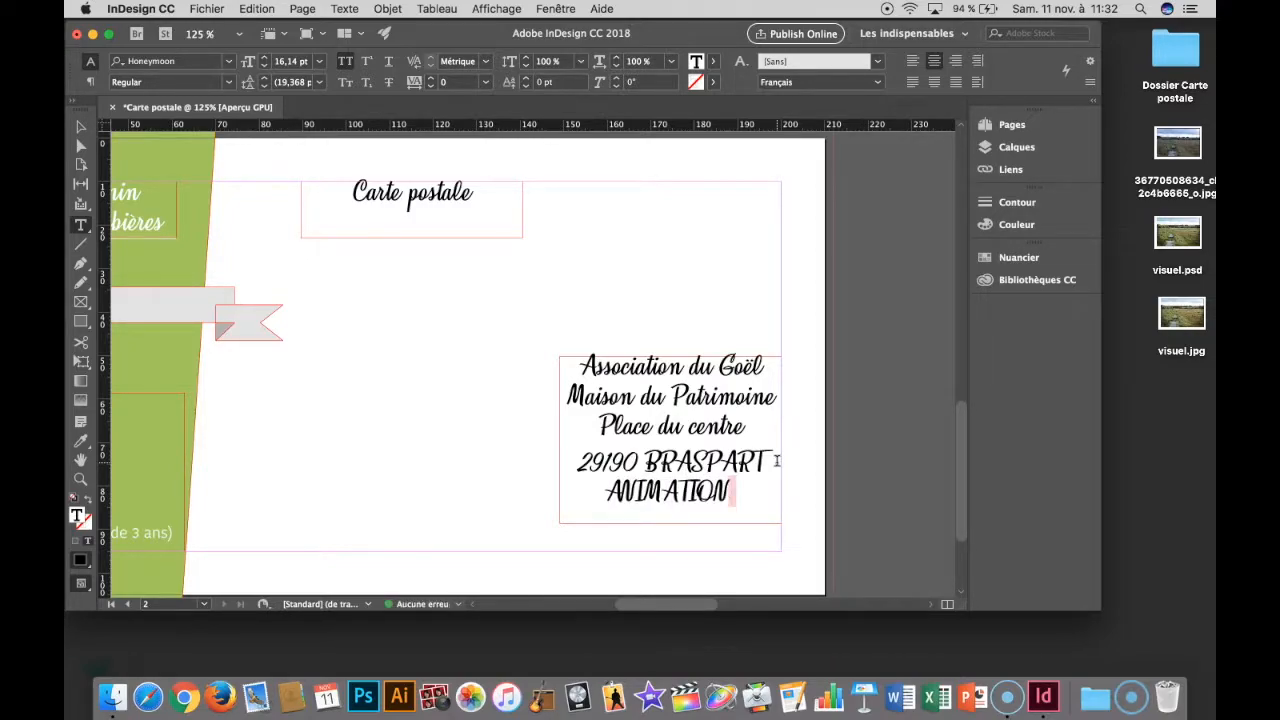
pyautogui.write(' BRAS')
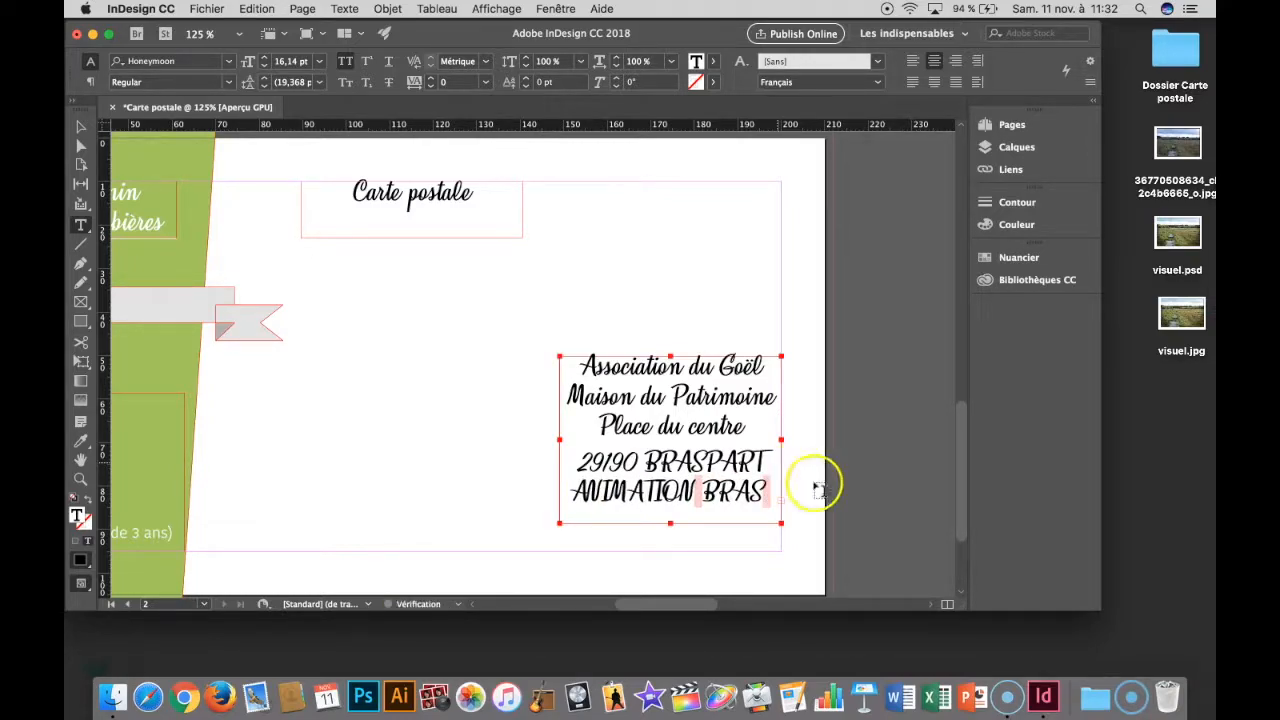
# - Try to remove the all-caps formatting from the e-mail line in two partial selections
pyautogui.moveTo(568, 491); pyautogui.dragTo(770, 494)
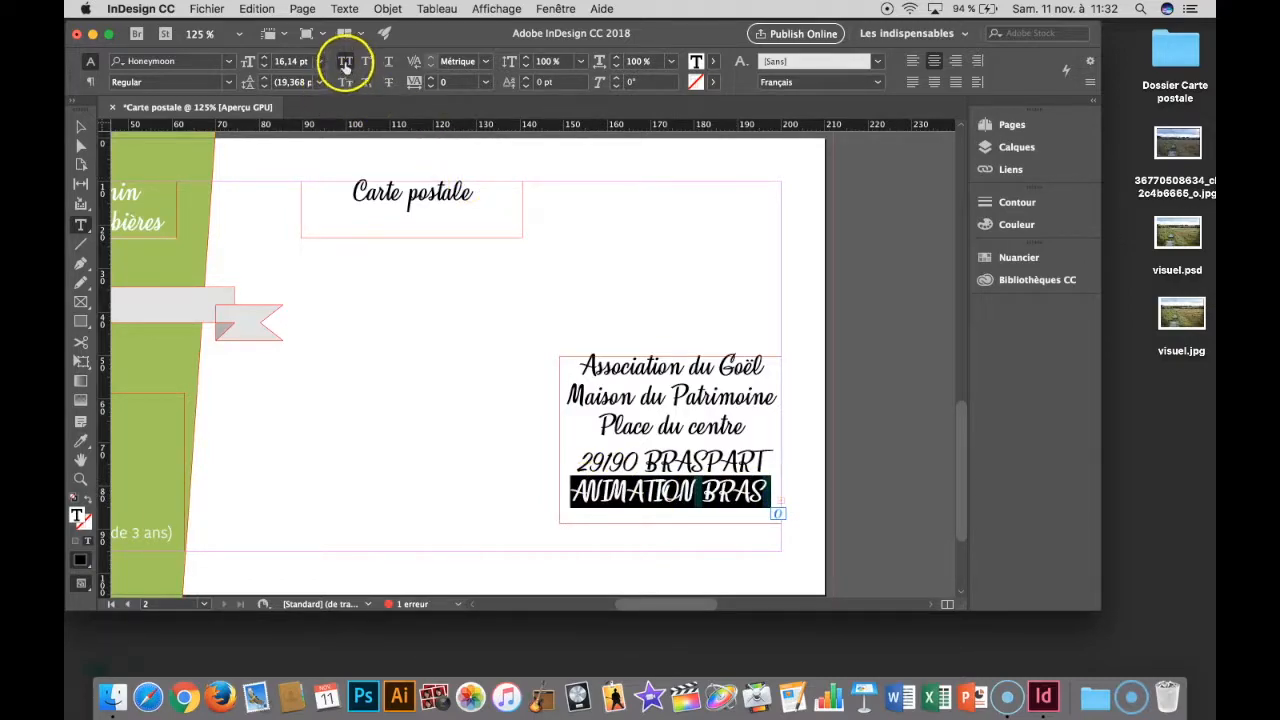
pyautogui.click(345, 63)
pyautogui.click(677, 497)
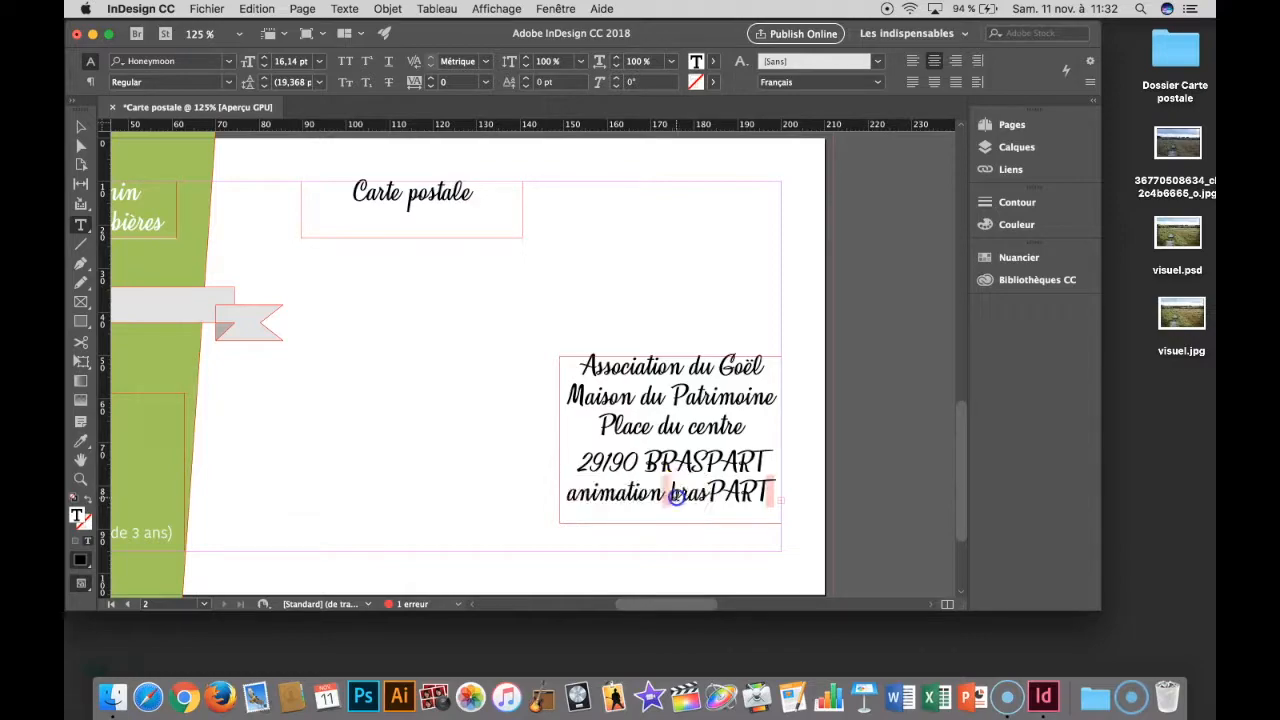
pyautogui.moveTo(682, 497); pyautogui.dragTo(805, 503)
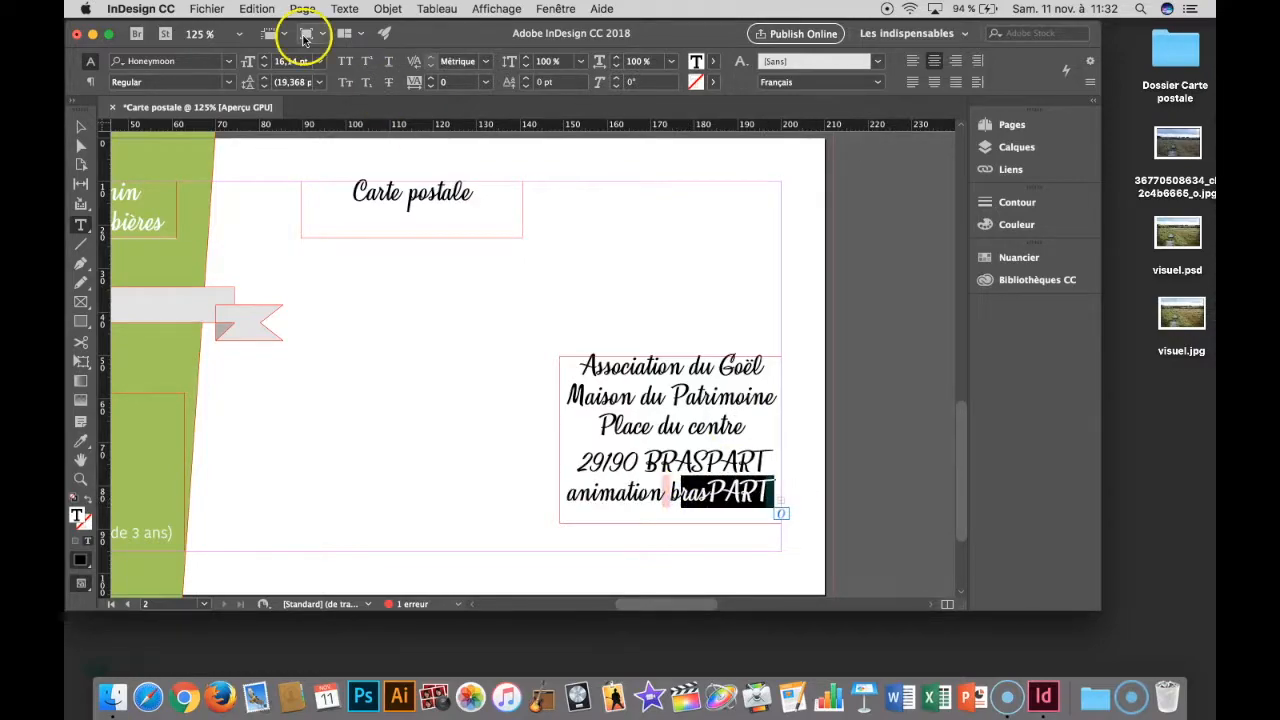
pyautogui.click(345, 61)
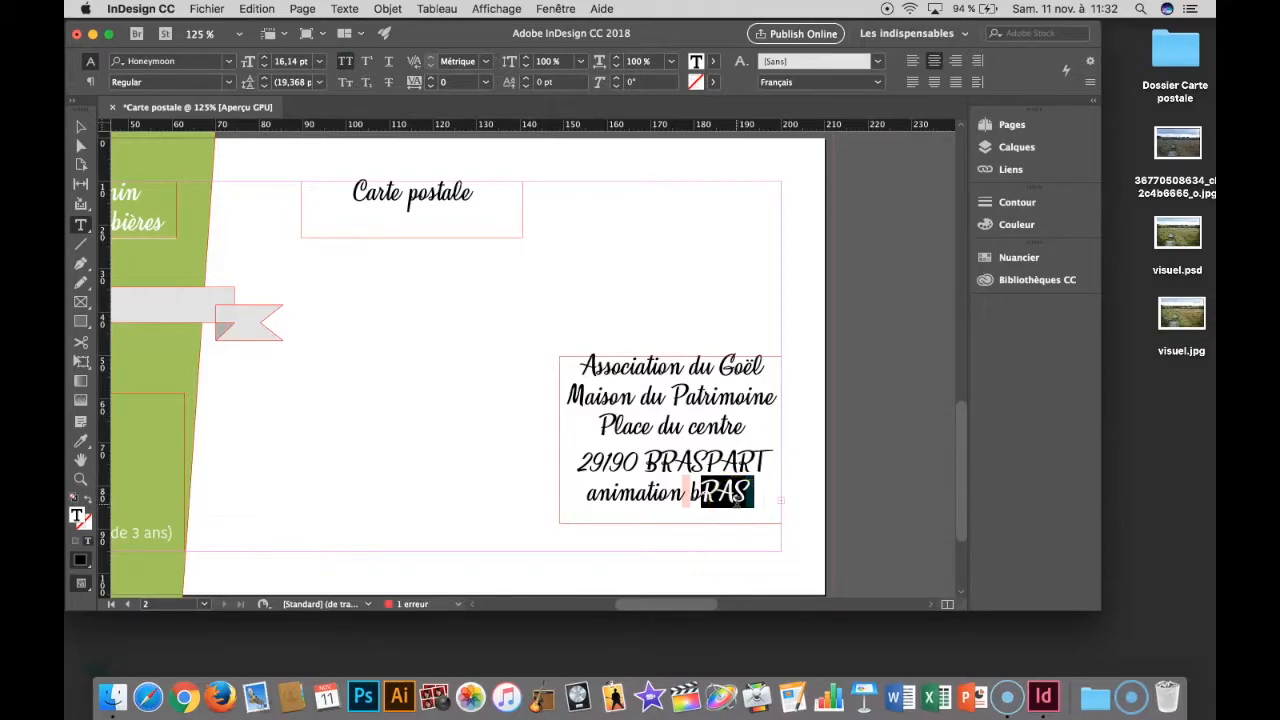
# - Widen the address frame to about 74.8 mm and turn off all caps for the whole e-mail line
pyautogui.click(80, 128)
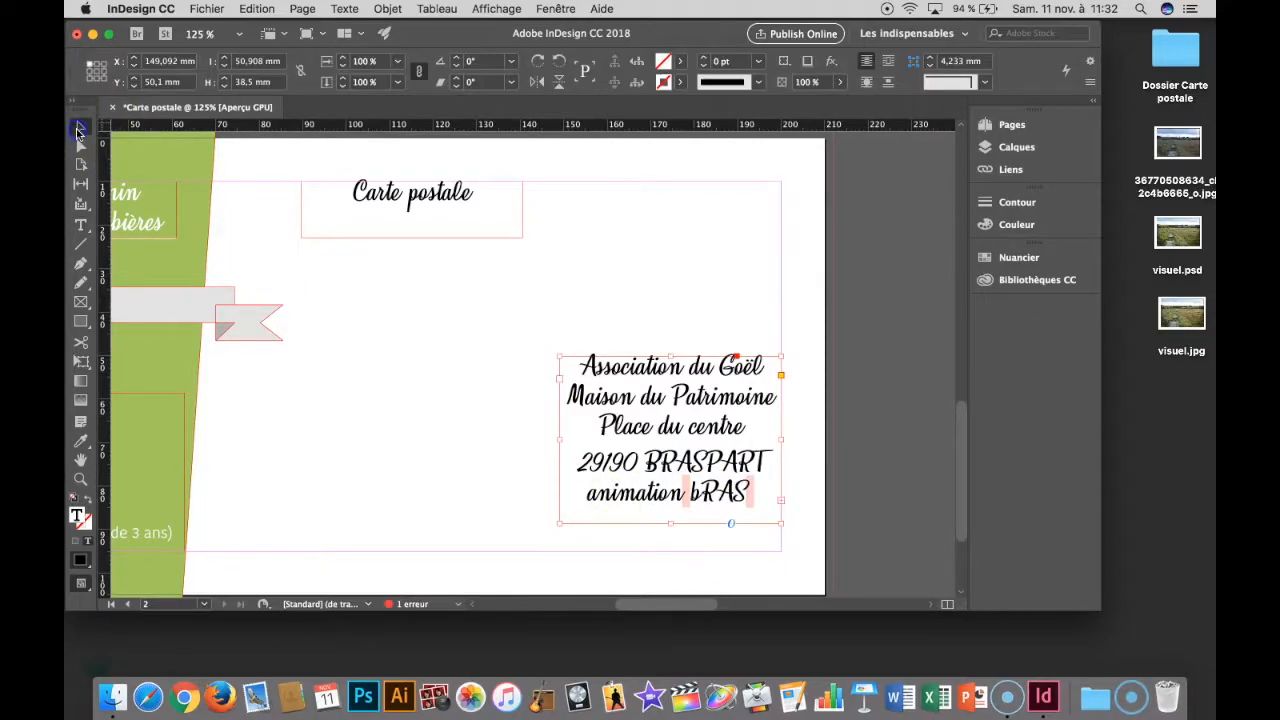
pyautogui.moveTo(559, 438); pyautogui.dragTo(455, 437)
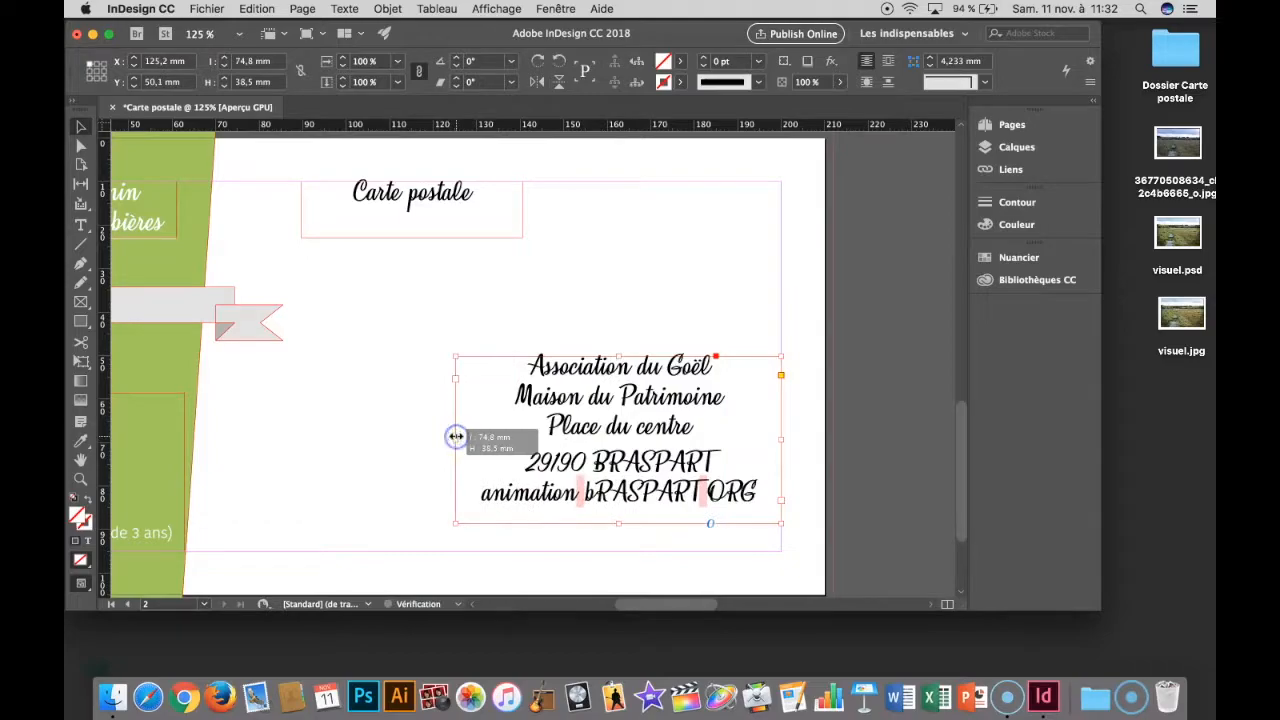
pyautogui.doubleClick(489, 497)
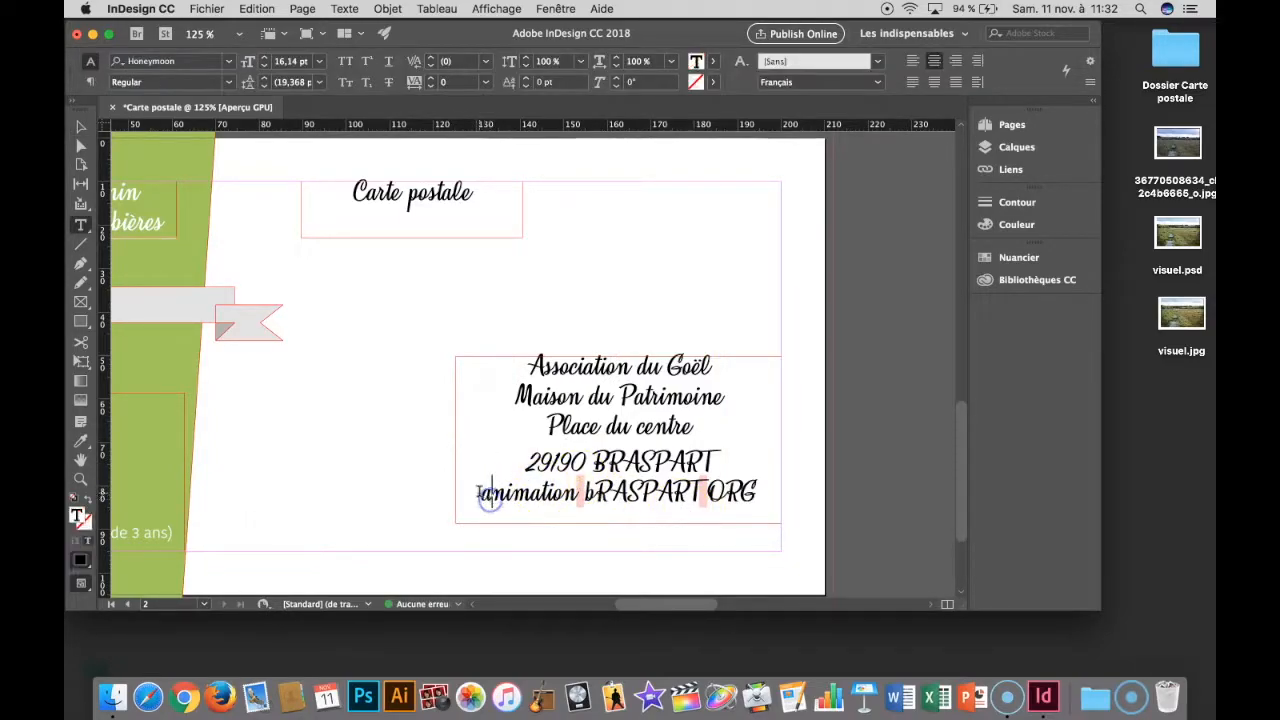
pyautogui.moveTo(487, 492); pyautogui.dragTo(783, 495)
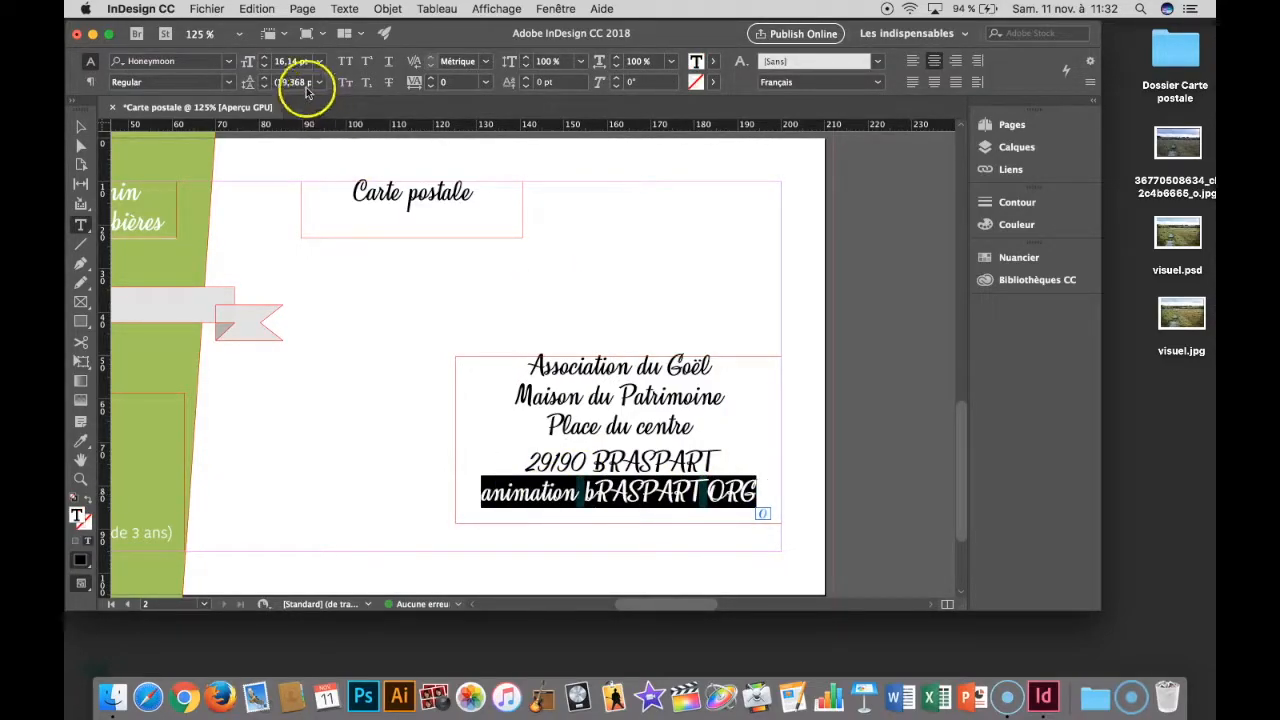
pyautogui.click(345, 61)
pyautogui.click(345, 61)
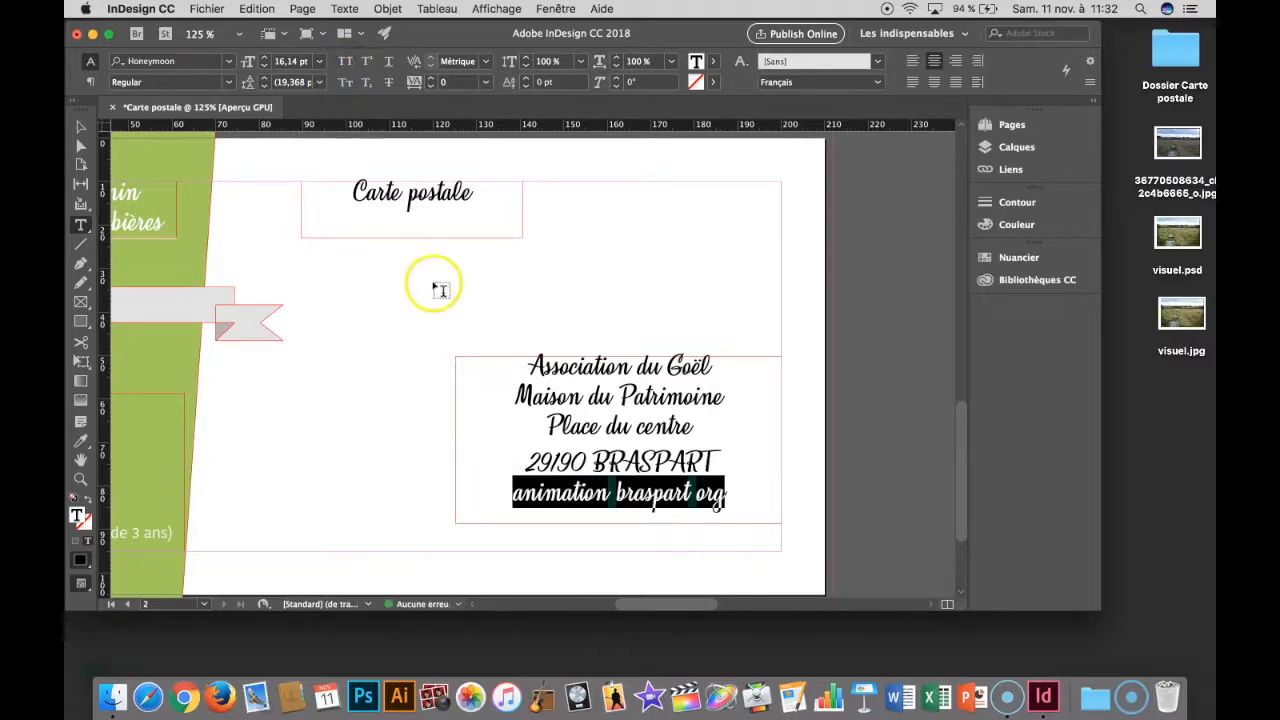
# - Copy the postcode's text formatting onto the missing at sign and dot characters in the e-mail line
pyautogui.click(694, 492)
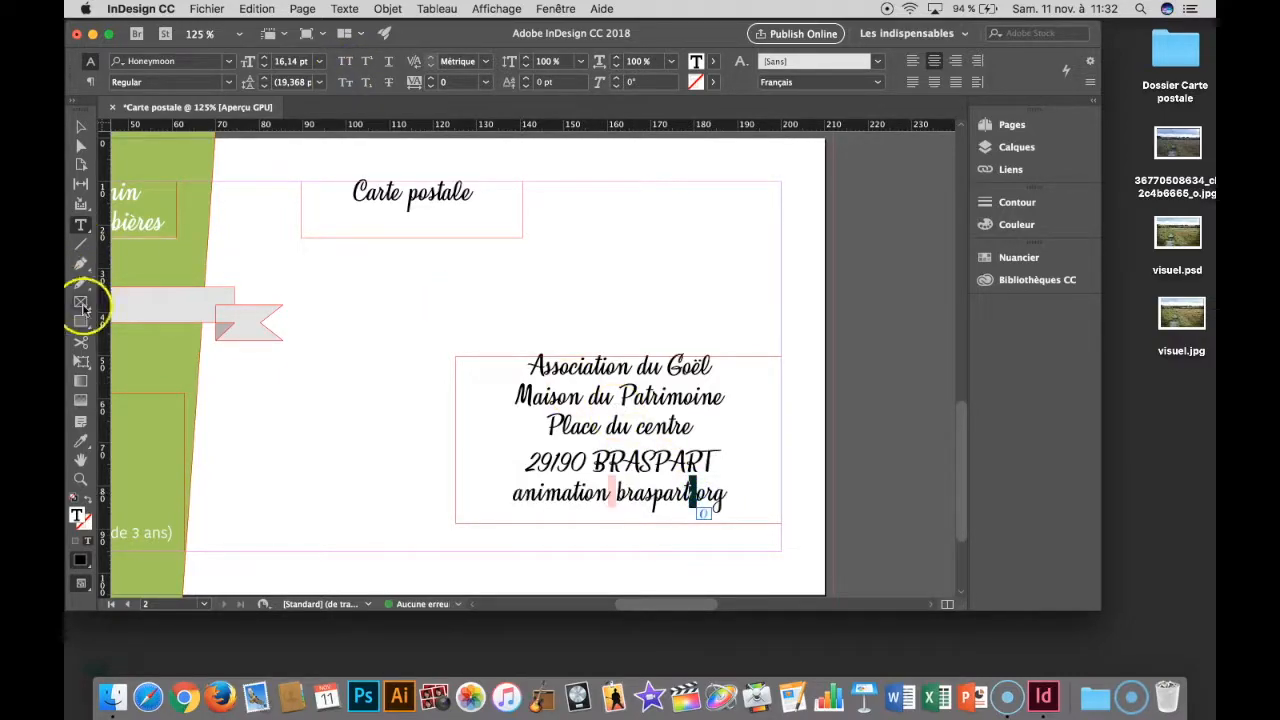
pyautogui.click(80, 441)
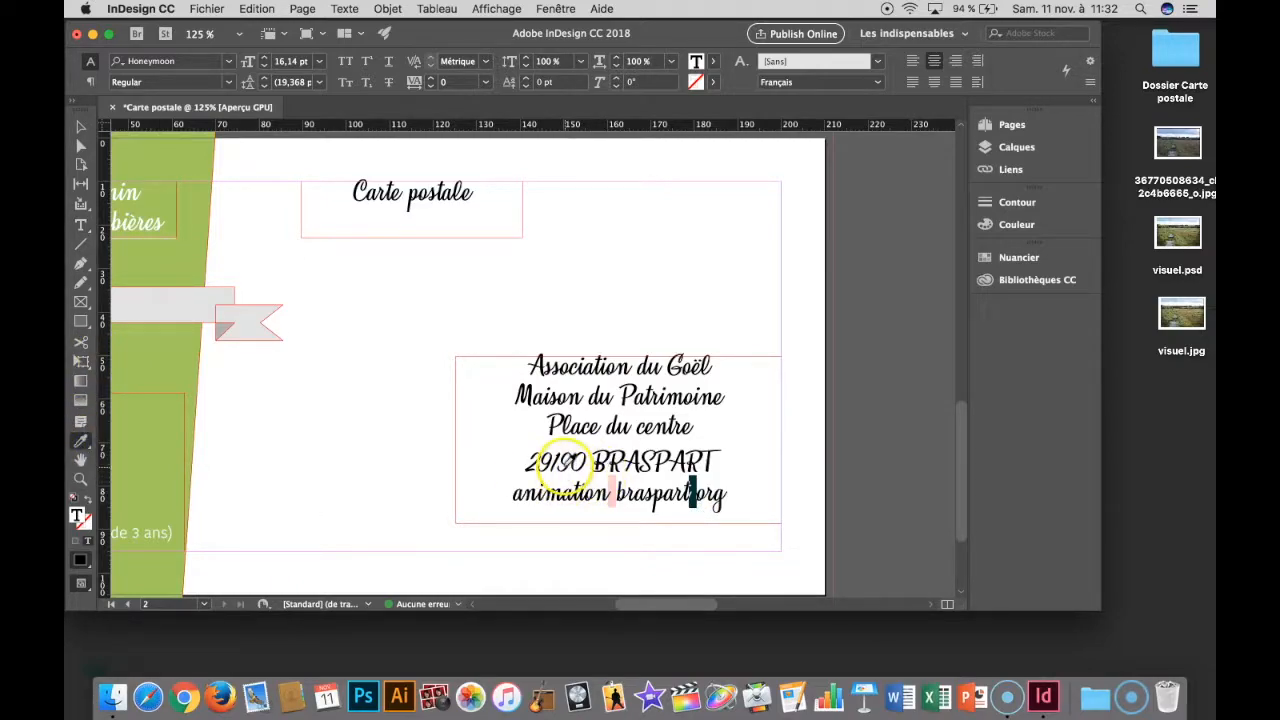
pyautogui.click(566, 466)
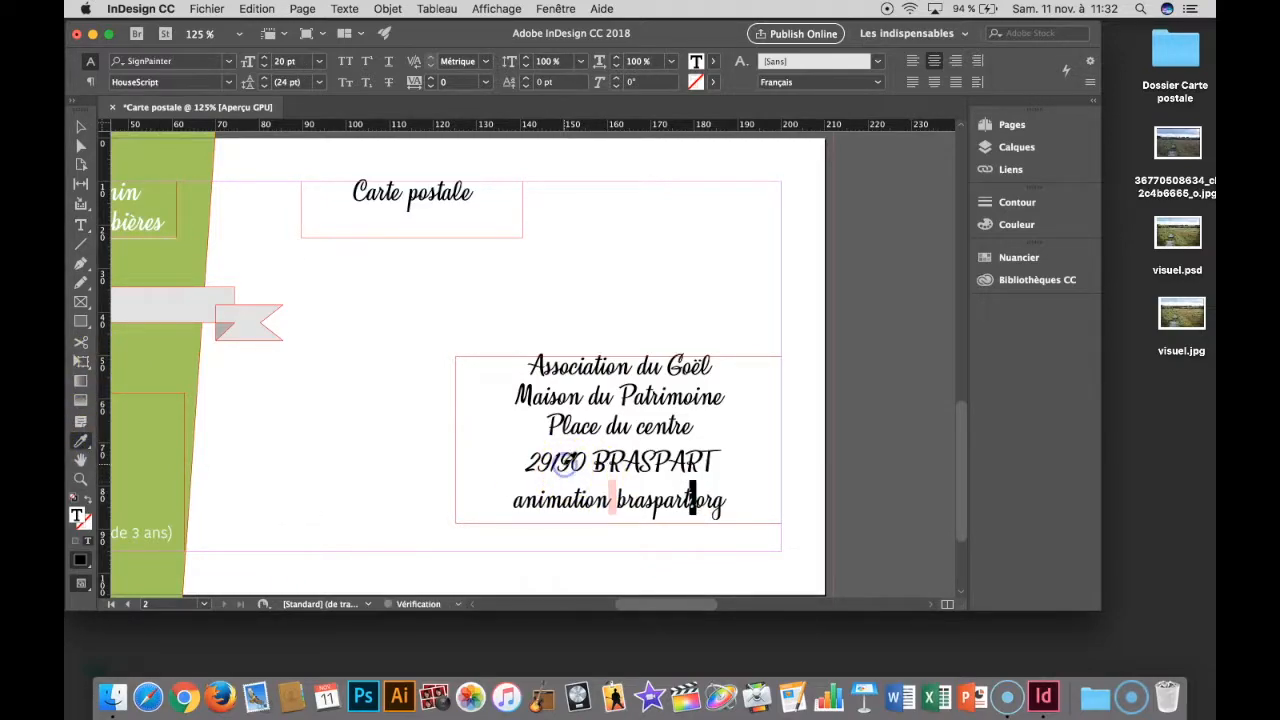
pyautogui.click(612, 498)
pyautogui.moveTo(610, 502); pyautogui.dragTo(609, 501)
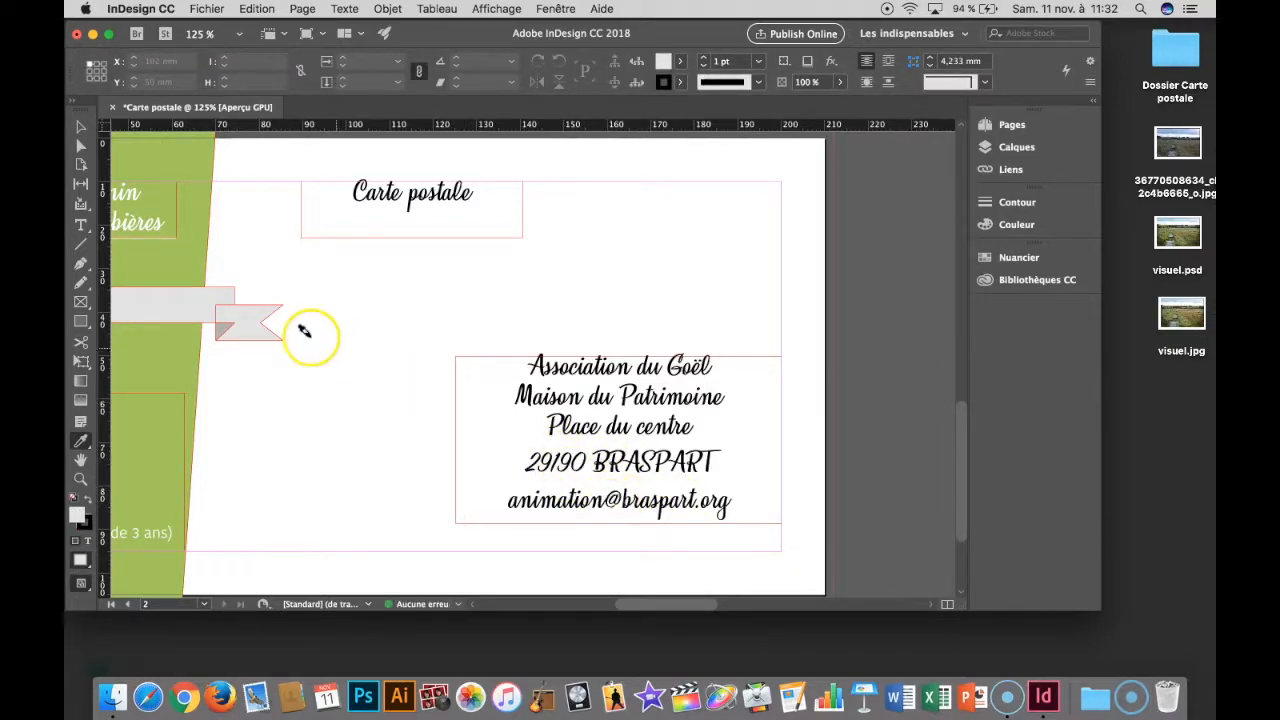
# - Add the association's phone number on a new line below the e-mail and extend the frame downward to about 44.9 mm high
pyautogui.click(78, 129)
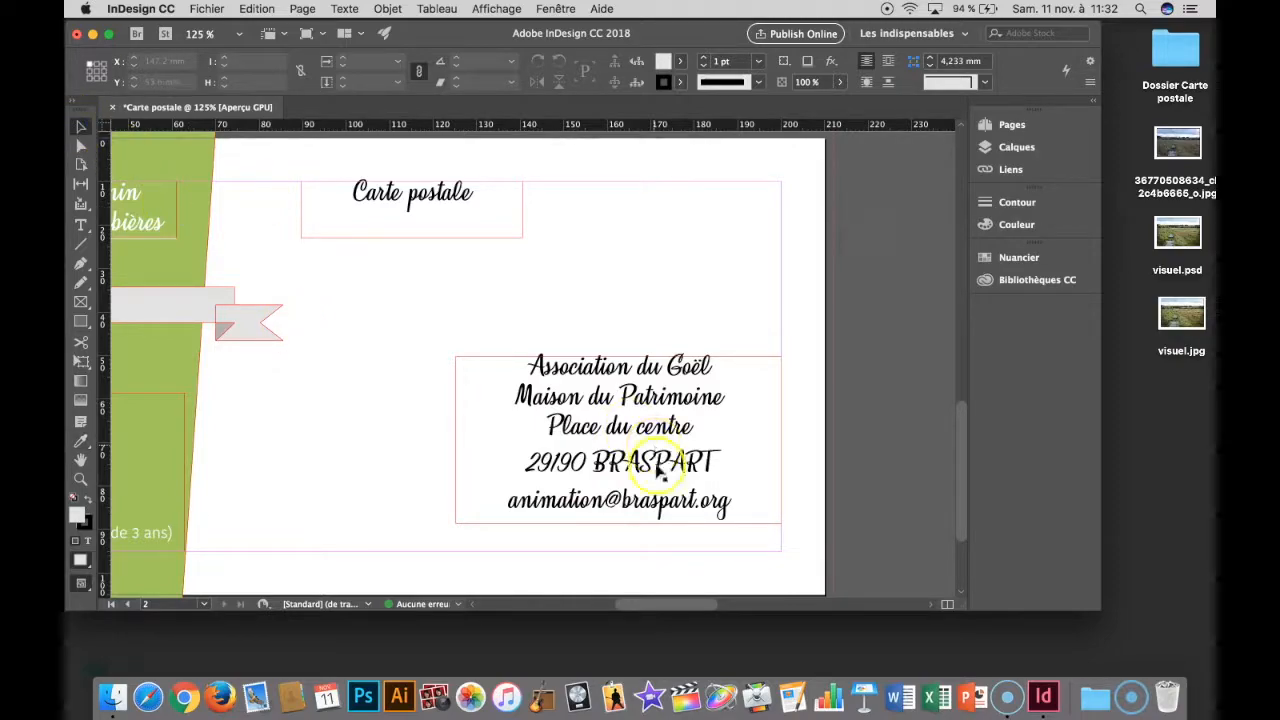
pyautogui.doubleClick(618, 500)
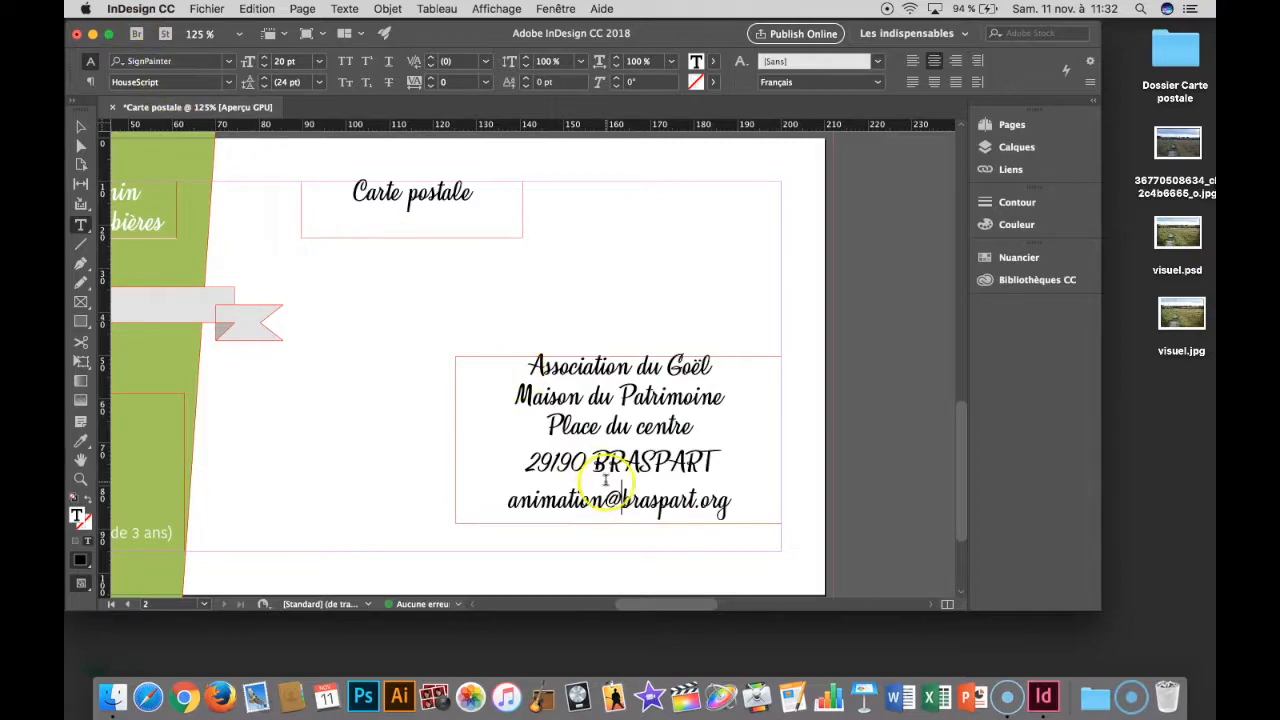
pyautogui.click(735, 500)
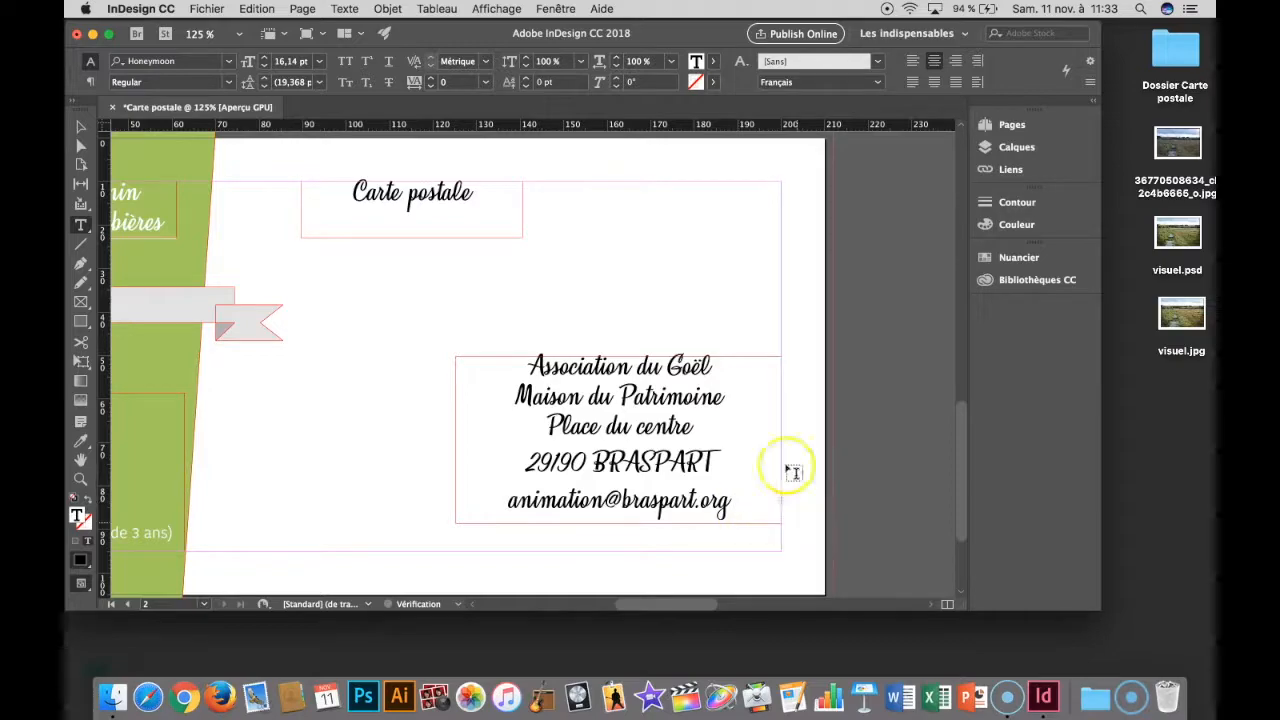
pyautogui.click(81, 127)
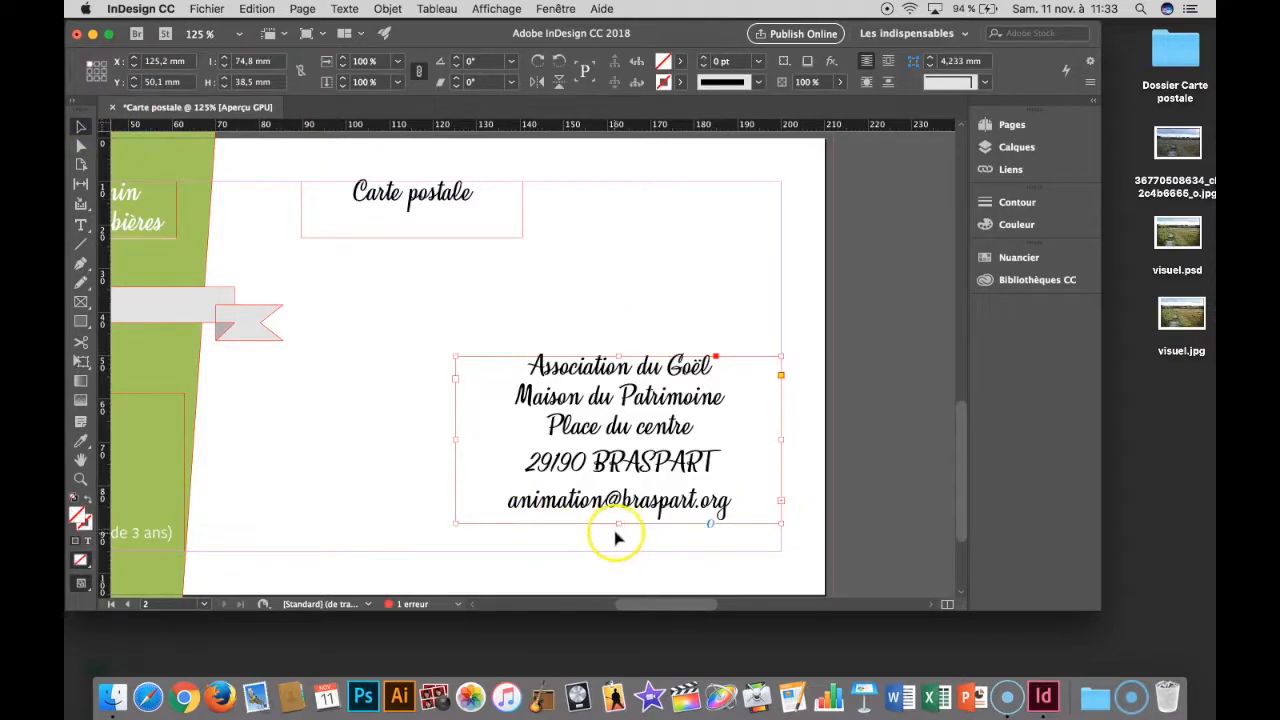
pyautogui.moveTo(618, 522); pyautogui.dragTo(618, 551)
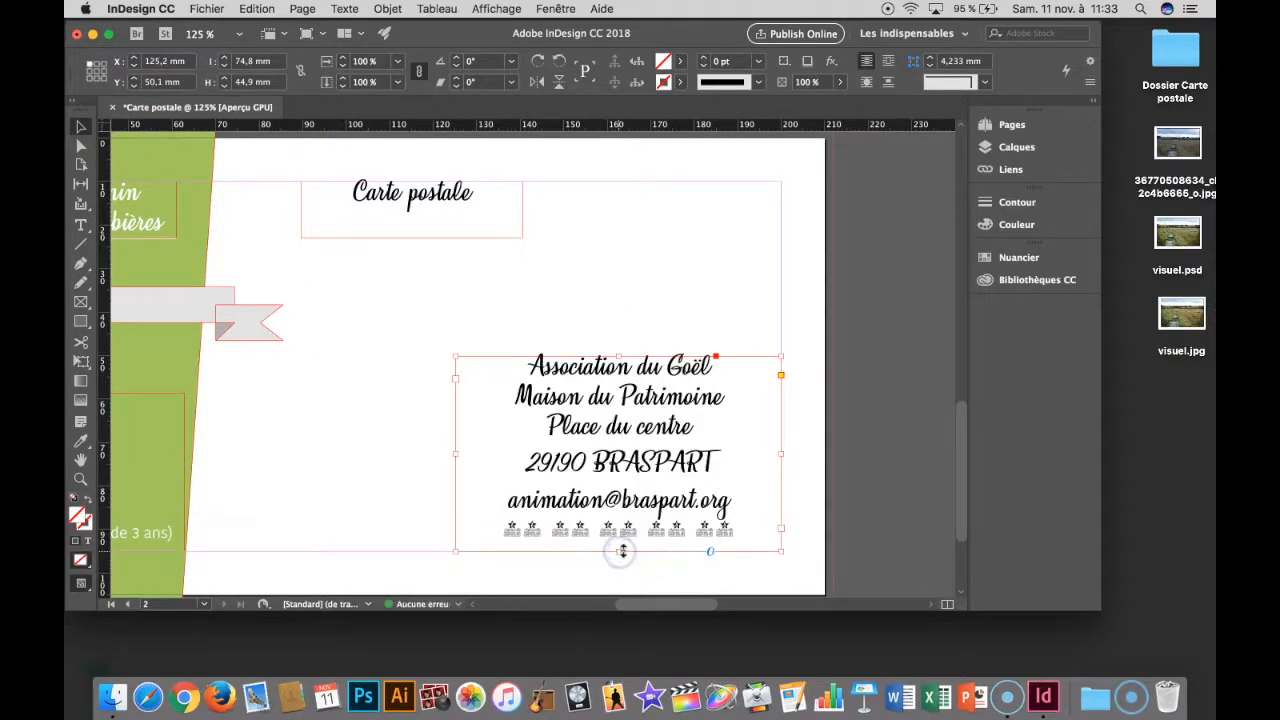
# - Copy the postcode's text formatting onto the whole phone number line
pyautogui.doubleClick(718, 531)
pyautogui.moveTo(742, 529); pyautogui.dragTo(486, 539)
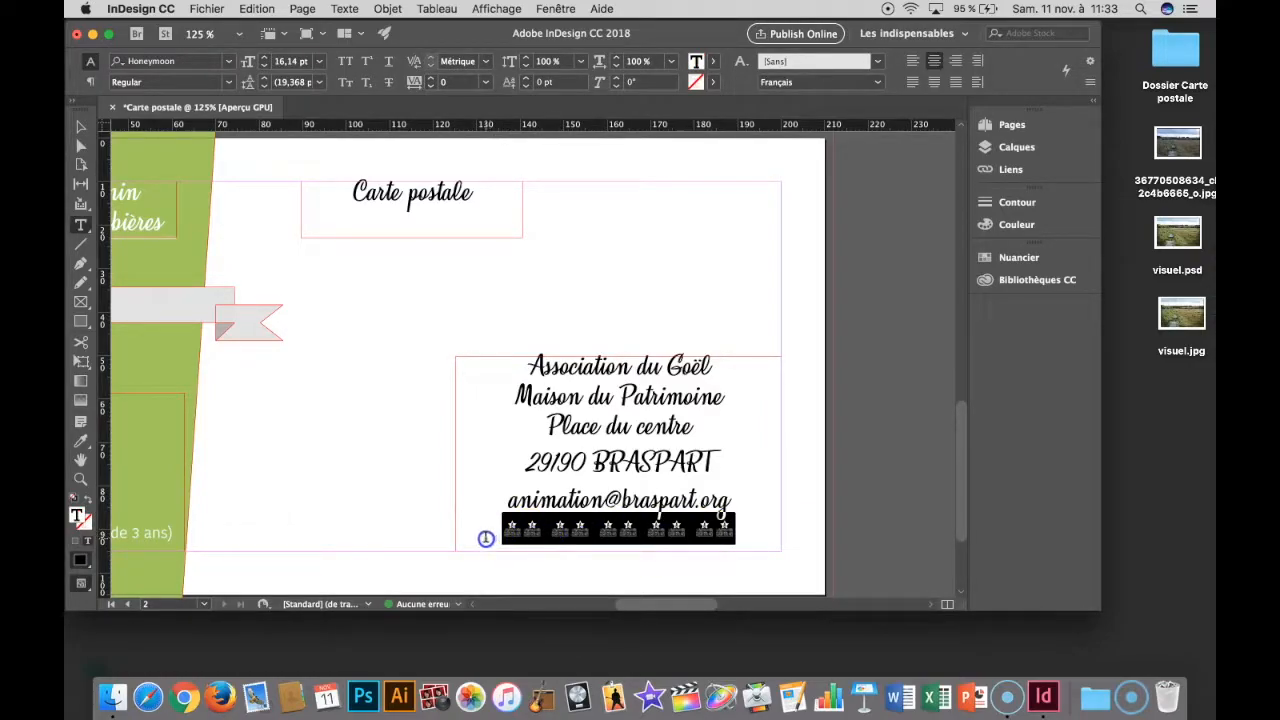
pyautogui.click(82, 445)
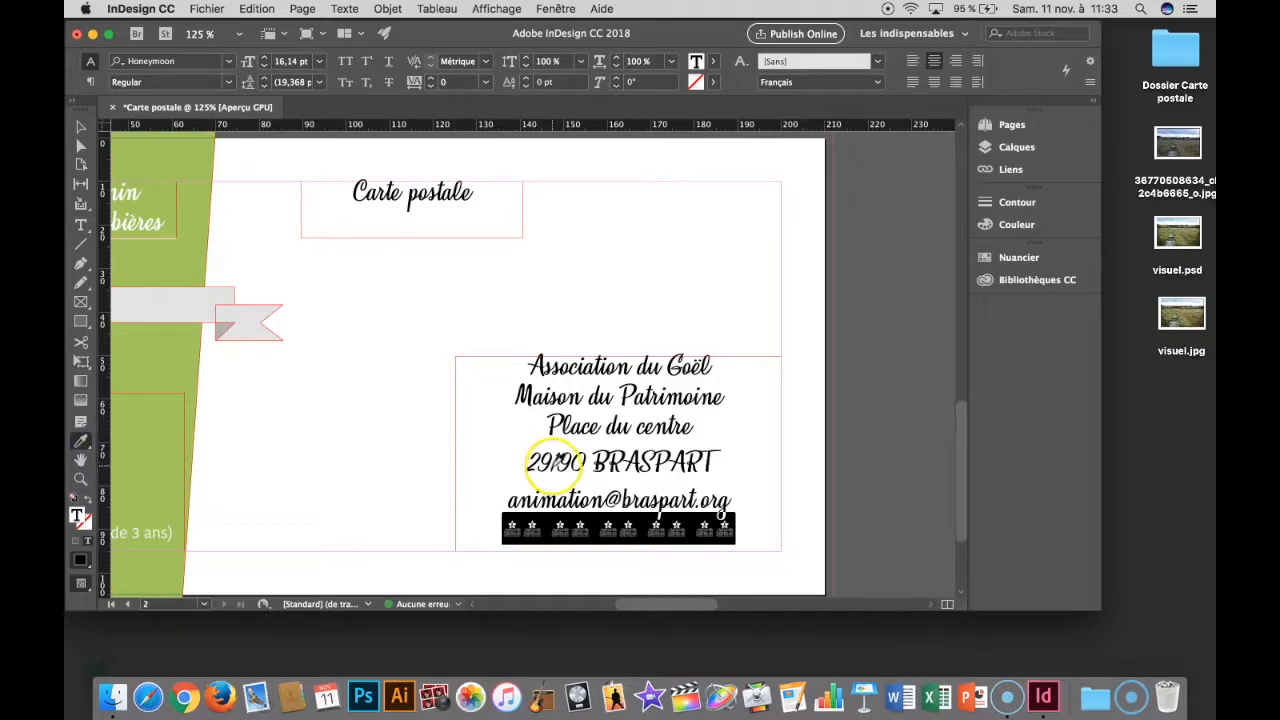
pyautogui.click(556, 461)
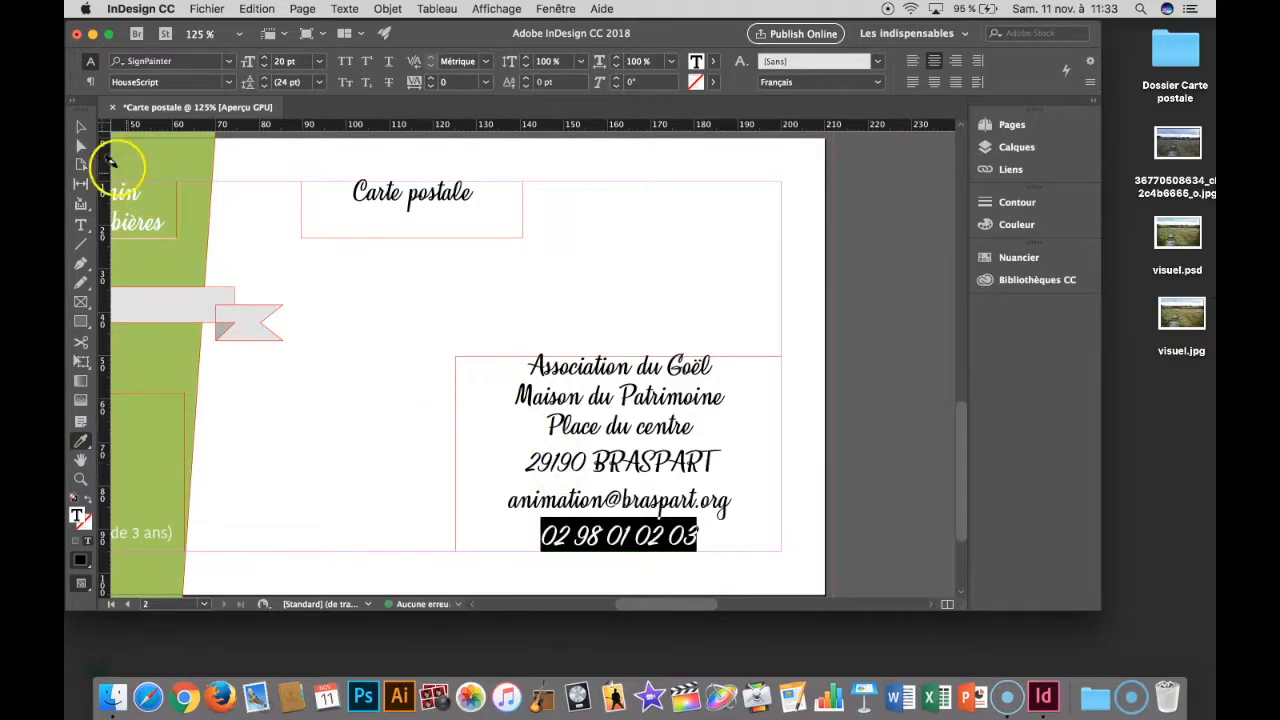
# - Set all the text in the association's contact block to 10 pt
pyautogui.click(82, 128)
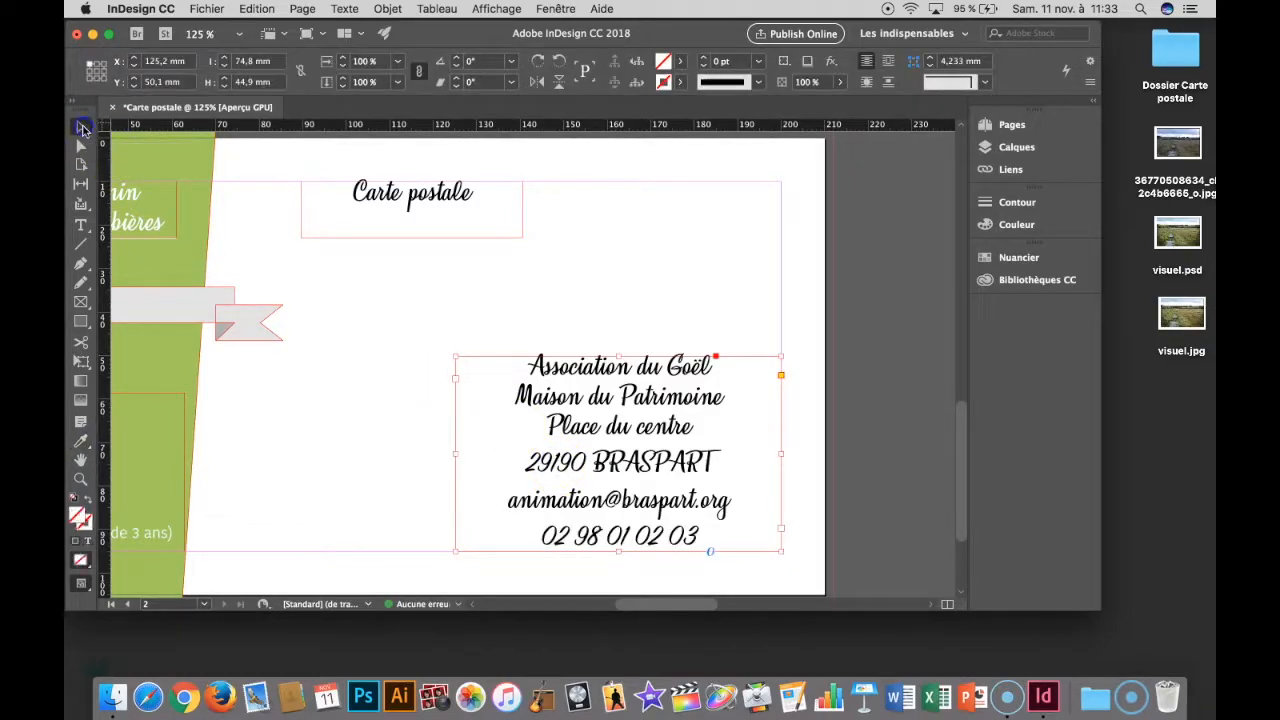
pyautogui.doubleClick(580, 418)
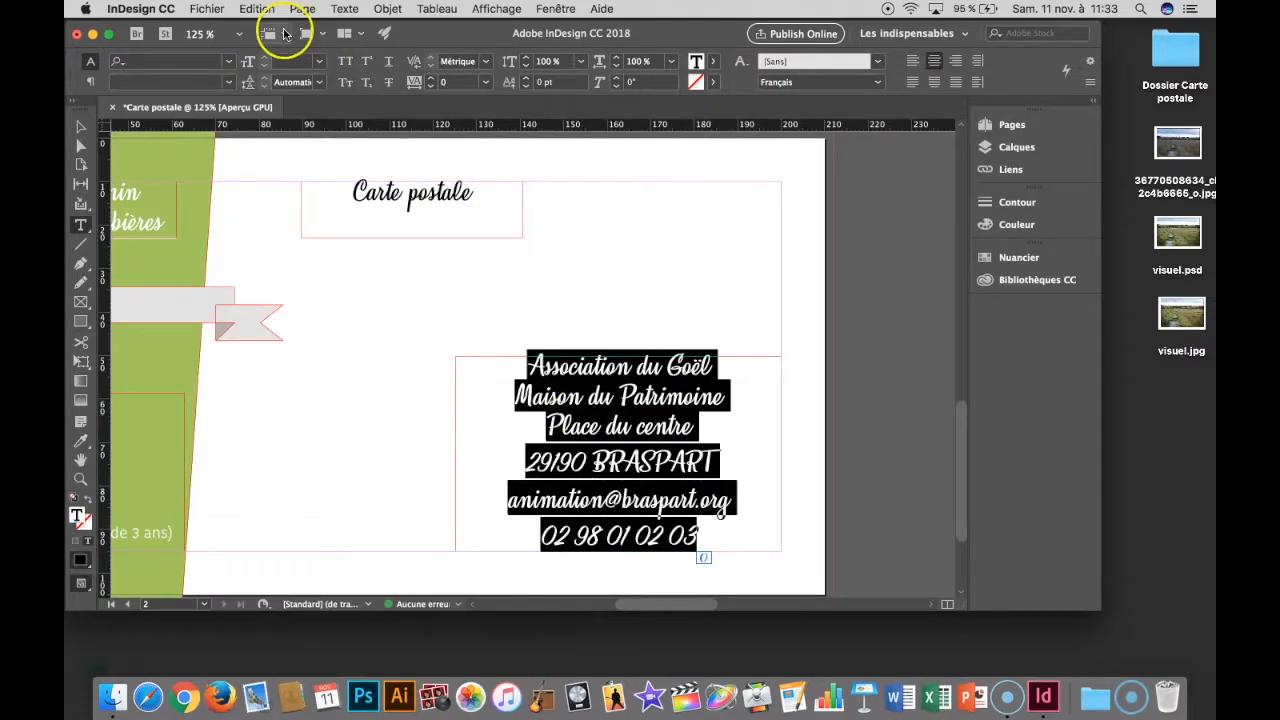
pyautogui.click(319, 61)
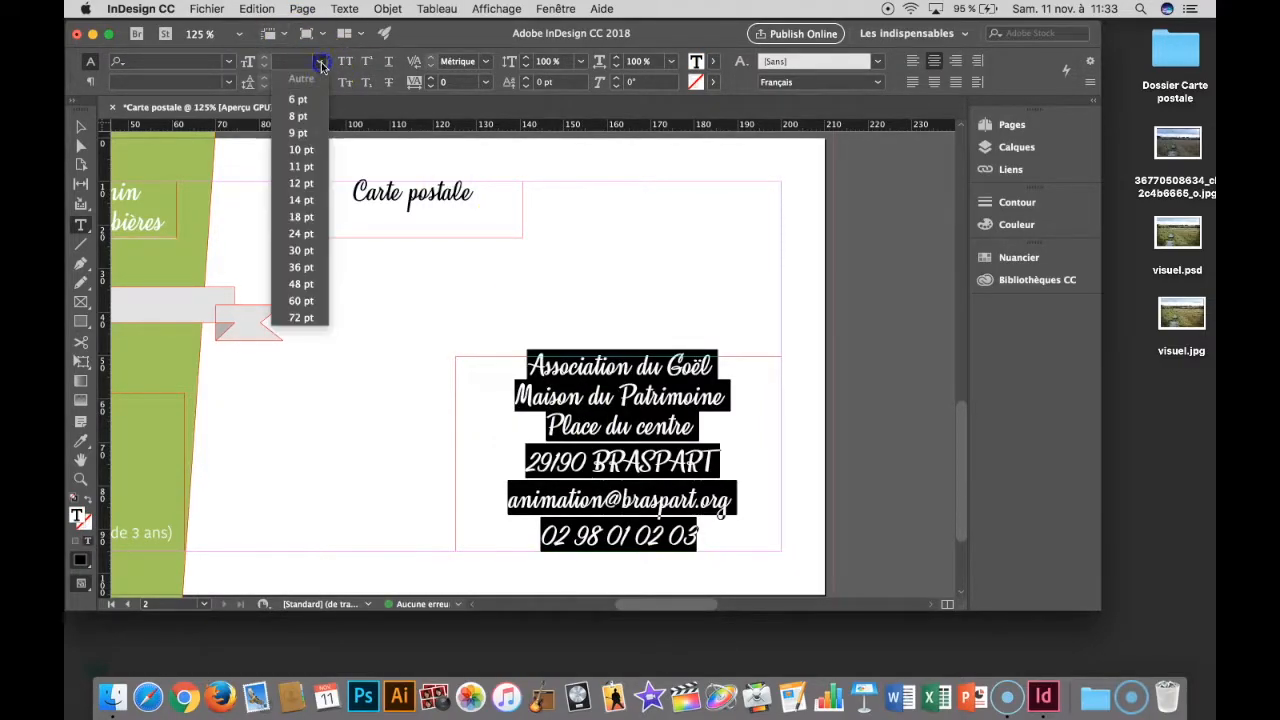
pyautogui.click(302, 149)
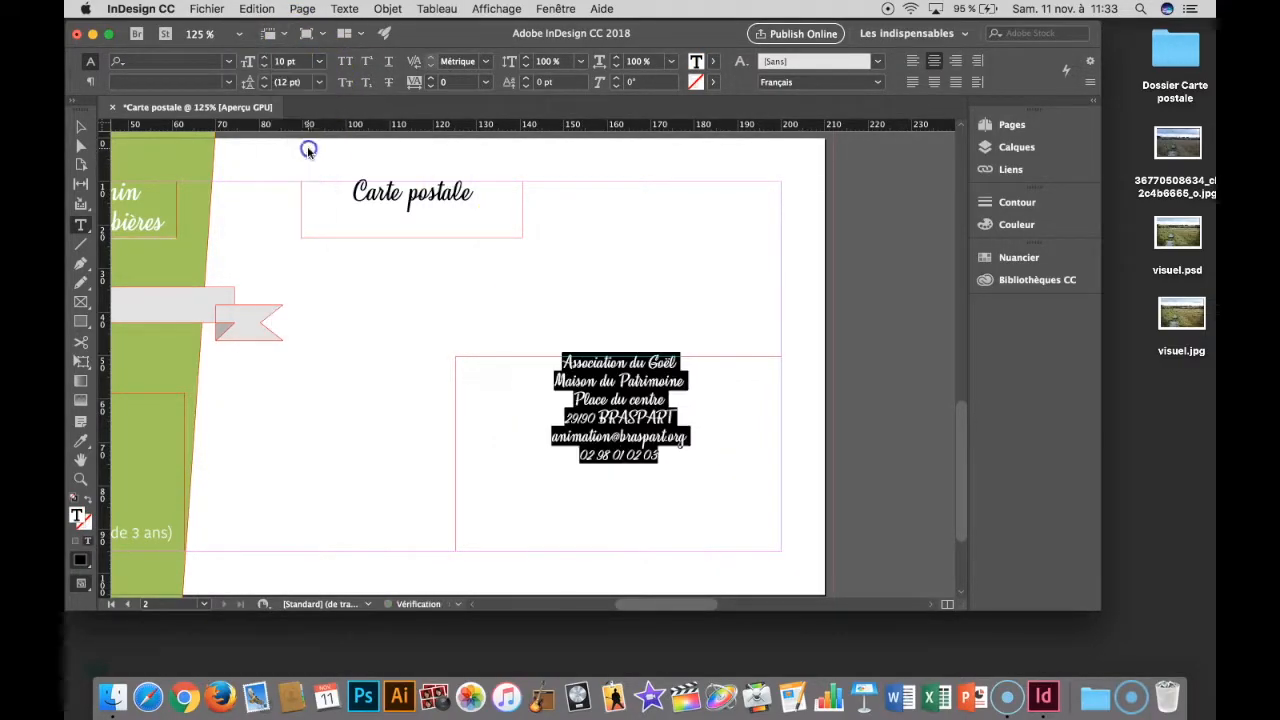
pyautogui.click(676, 457)
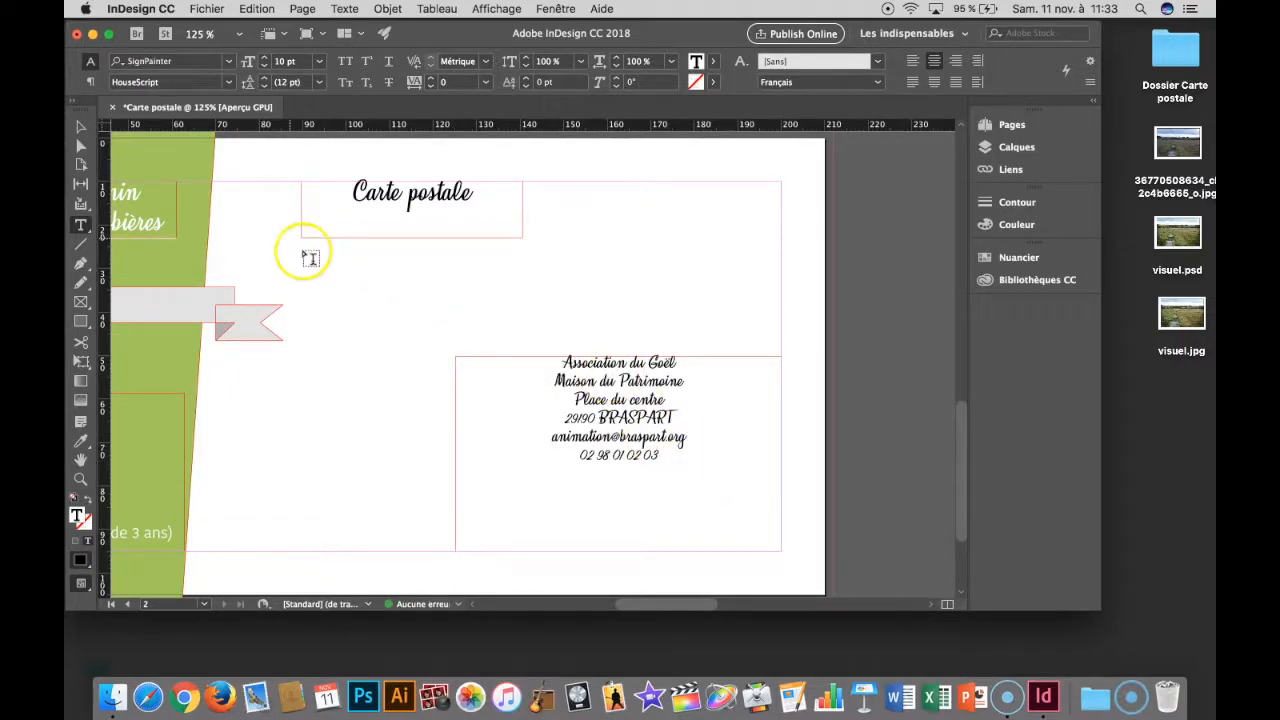
# - Set the leading of the six contact block lines to 16 pt
pyautogui.moveTo(666, 454); pyautogui.dragTo(521, 358)
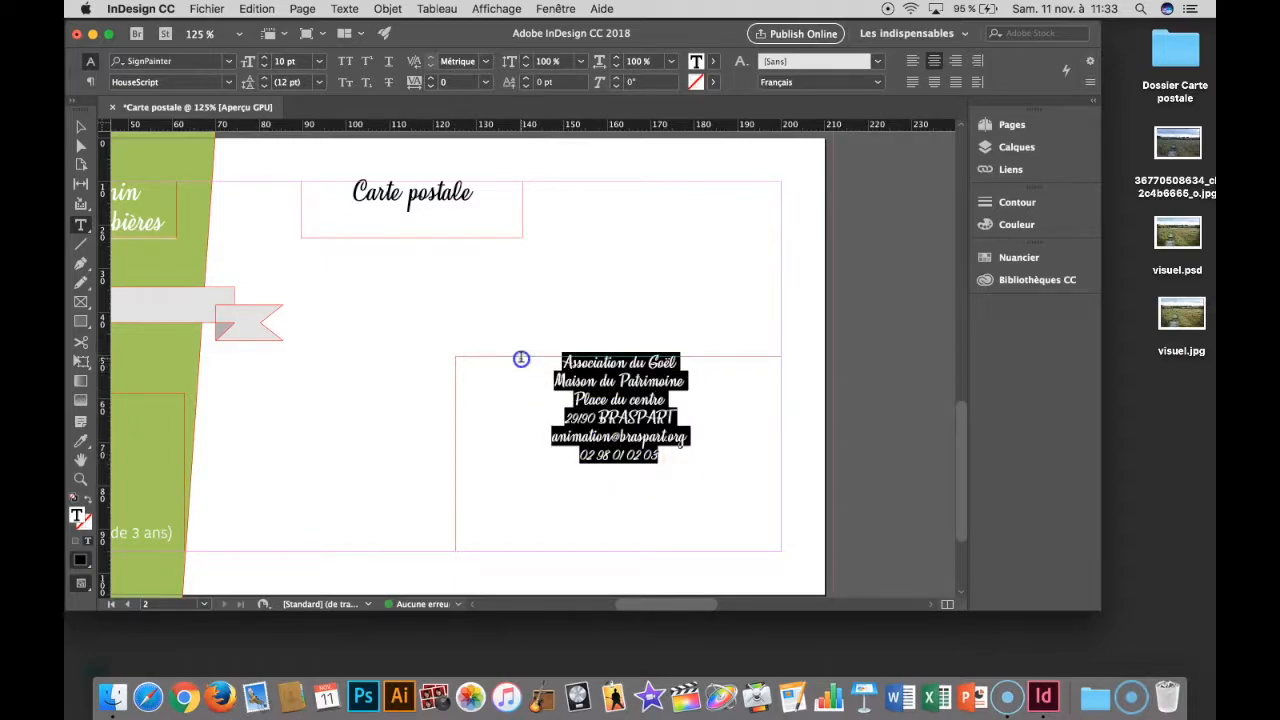
pyautogui.click(265, 79)
pyautogui.click(265, 79)
pyautogui.click(265, 79)
pyautogui.click(265, 79)
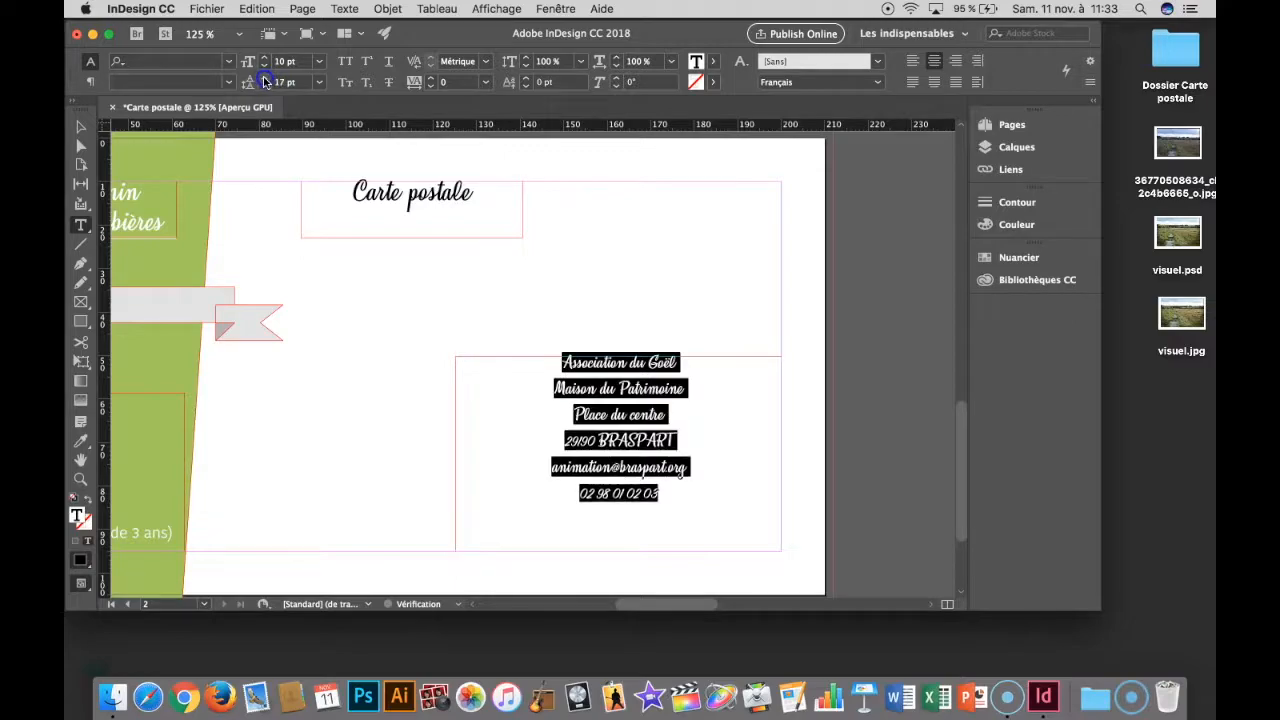
pyautogui.click(264, 86)
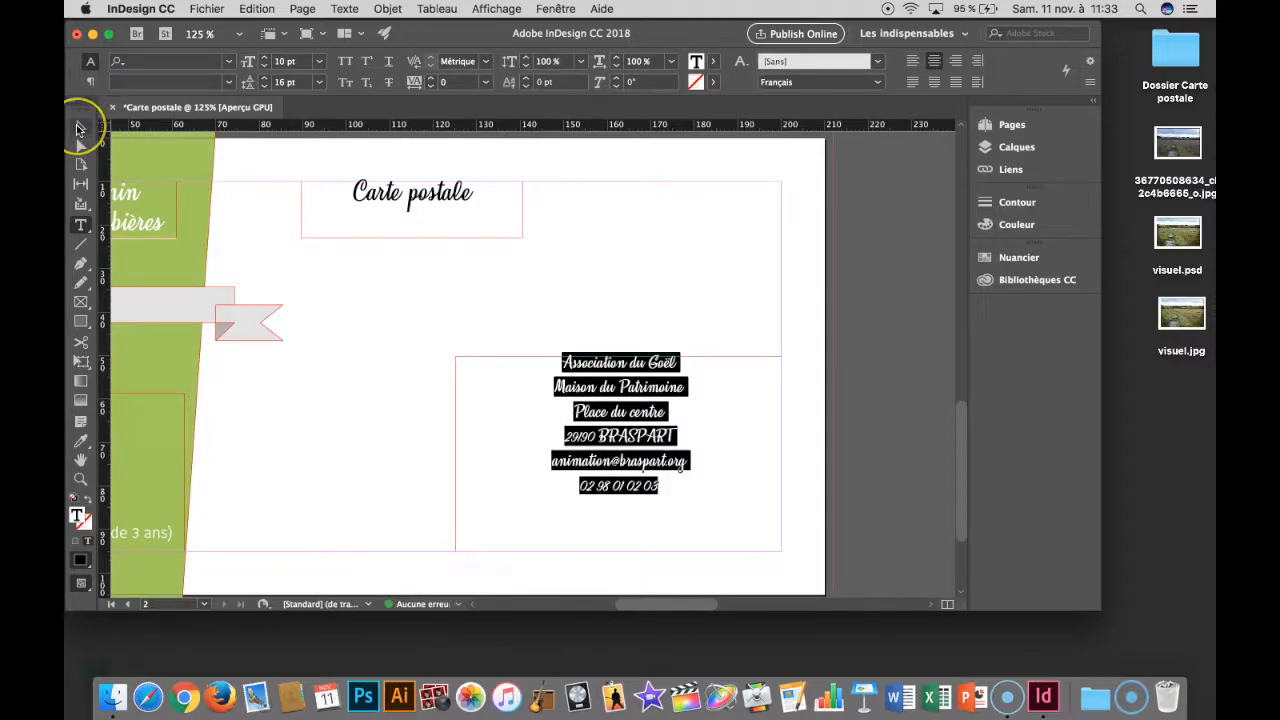
# - Narrow the contact frame to about 43.55 mm and place a copy to its left, widened to about 70.8 mm
pyautogui.click(80, 128)
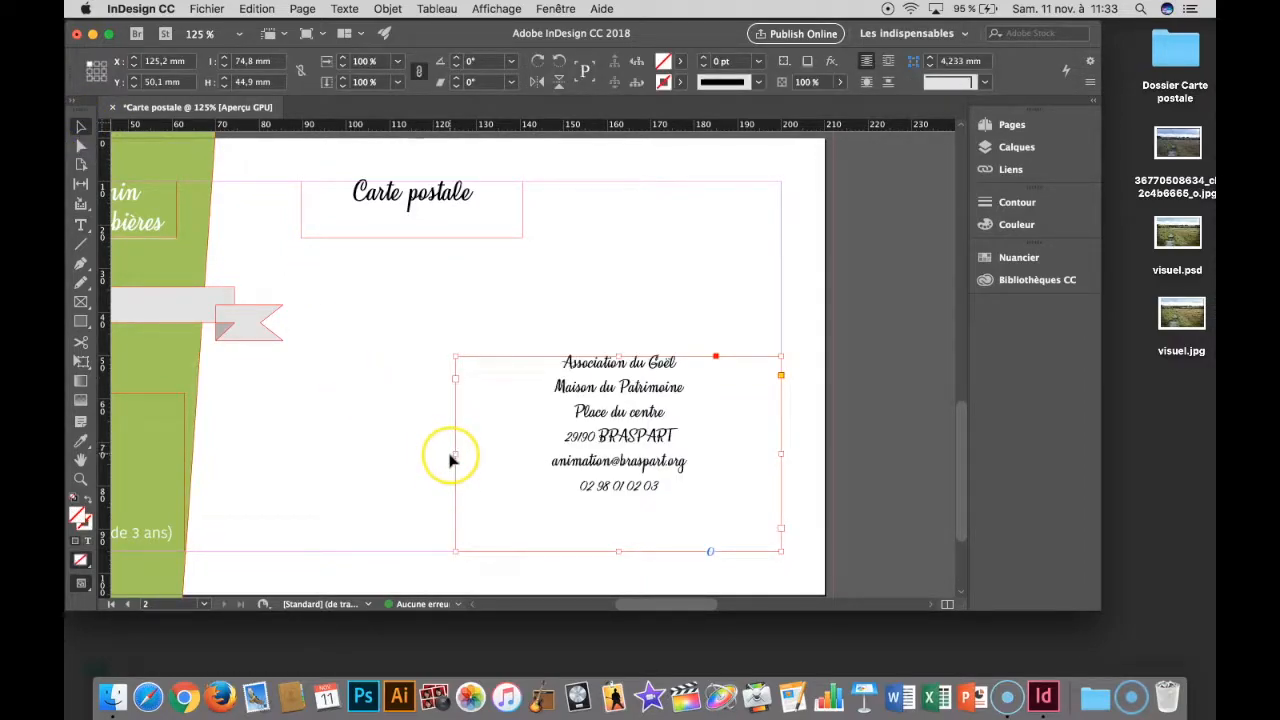
pyautogui.moveTo(455, 454); pyautogui.dragTo(593, 453)
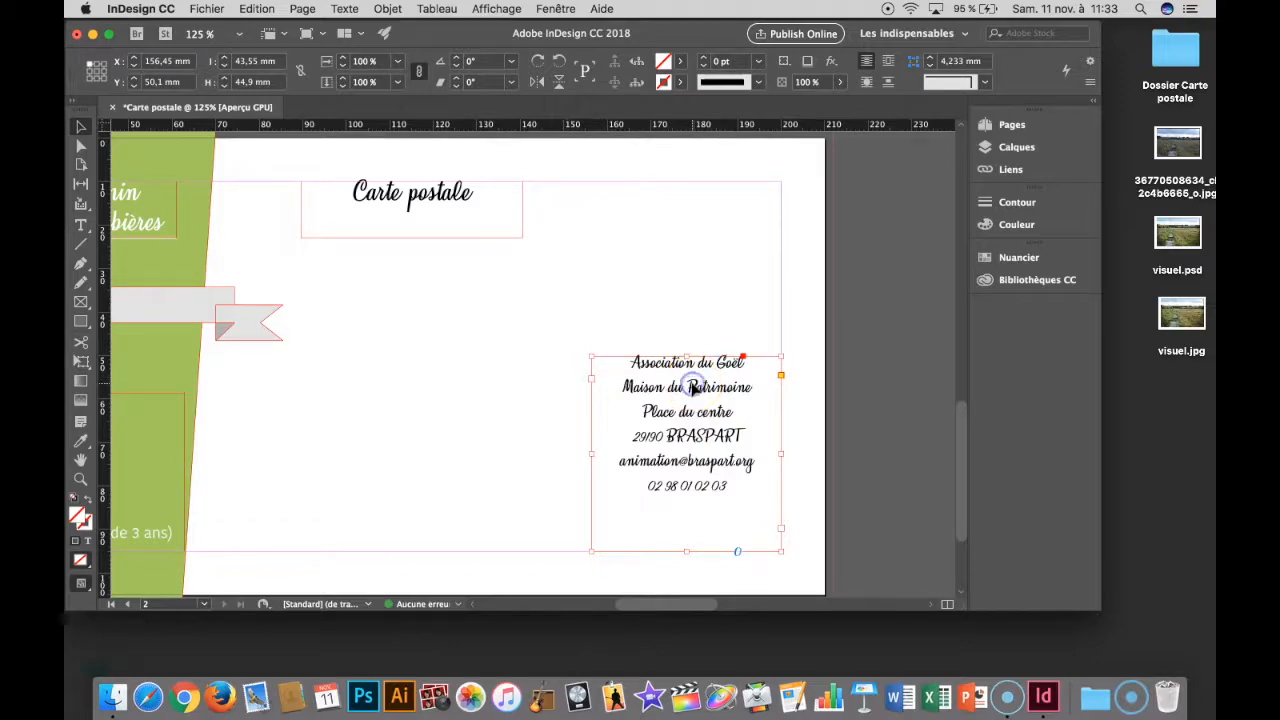
pyautogui.moveTo(692, 387); pyautogui.dragTo(335, 380)
pyautogui.moveTo(427, 551); pyautogui.dragTo(543, 551)
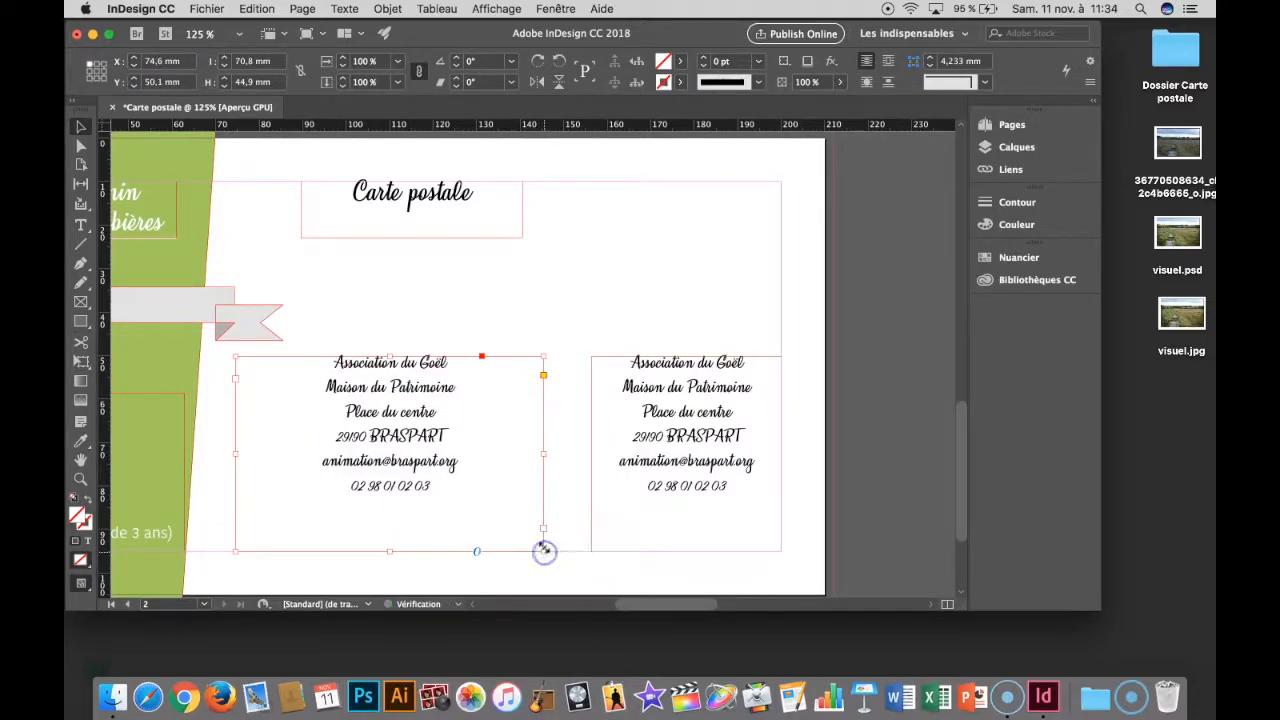
# - Reset the copied frame's leading to automatic and replace its text with placeholder text
pyautogui.doubleClick(477, 497)
pyautogui.press('super+a')
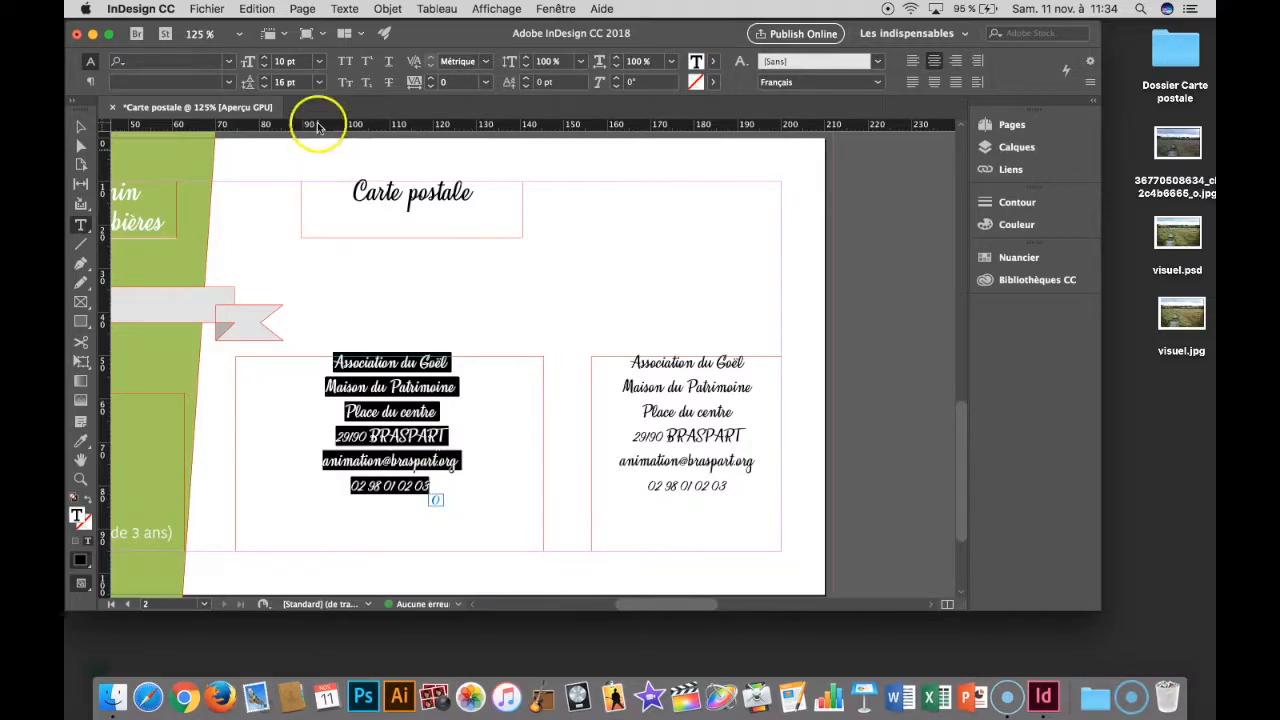
pyautogui.click(318, 81)
pyautogui.click(315, 100)
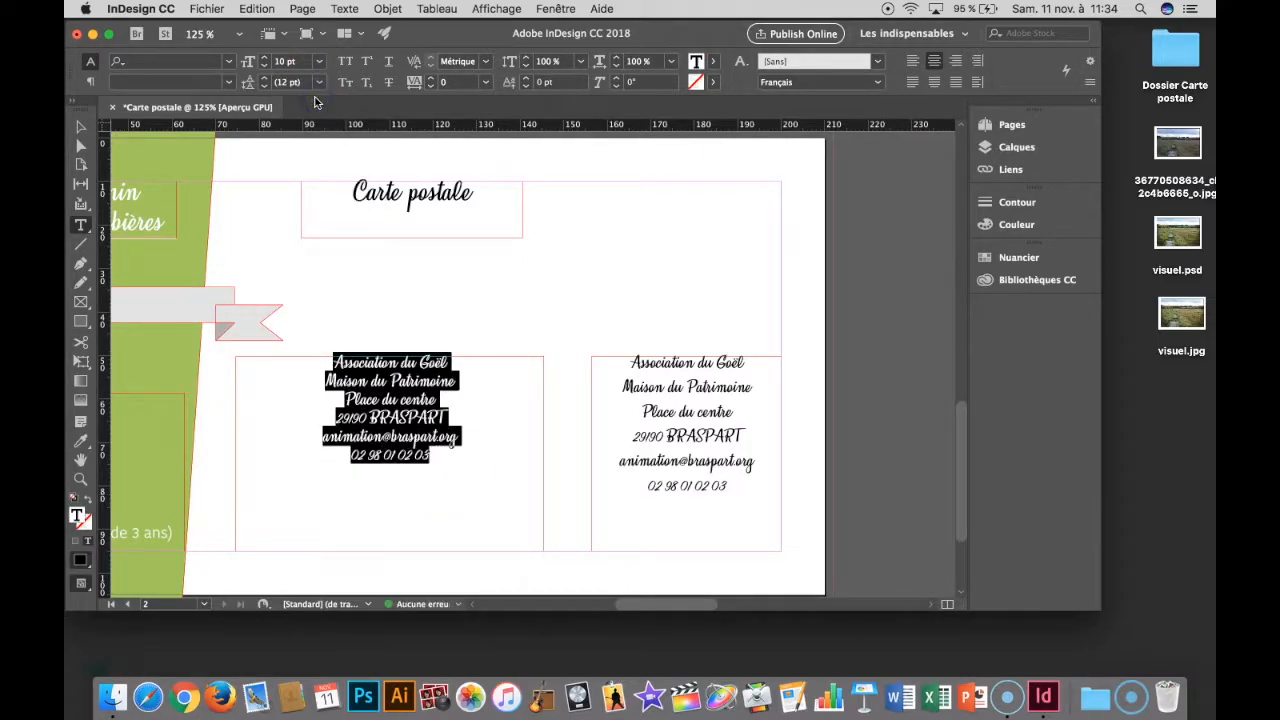
pyautogui.press('BackSpace')
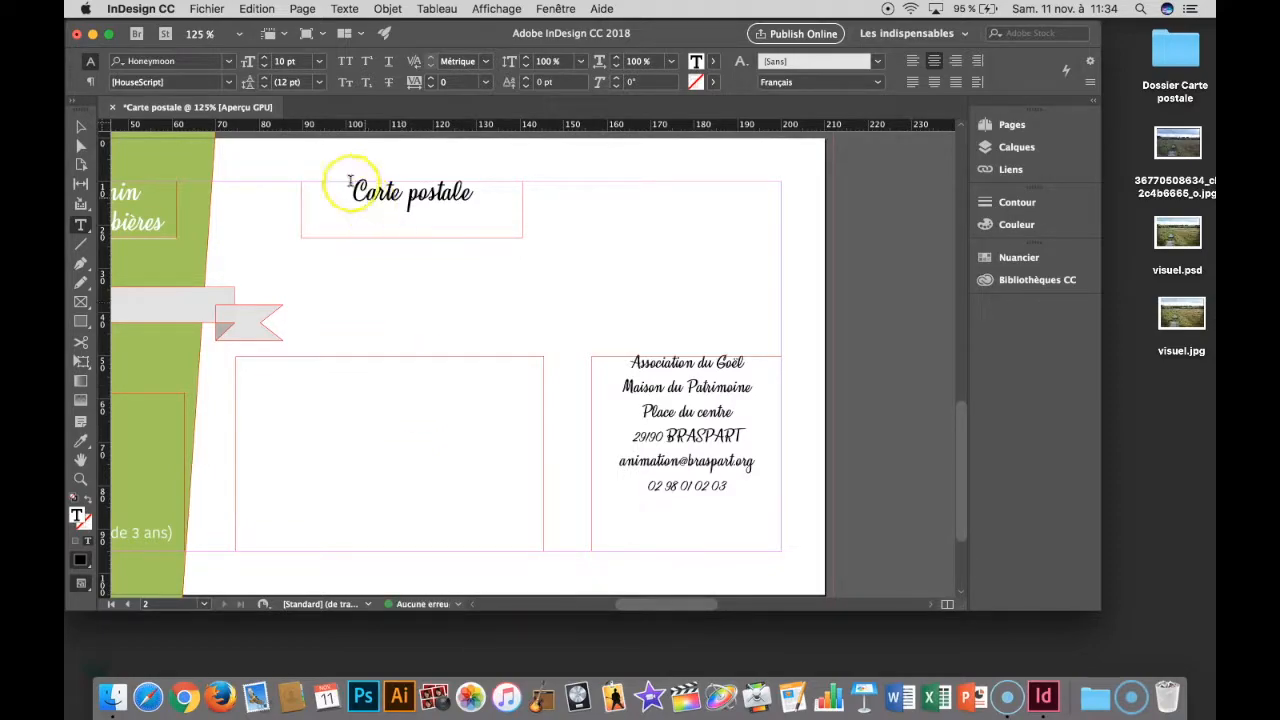
pyautogui.click(336, 8)
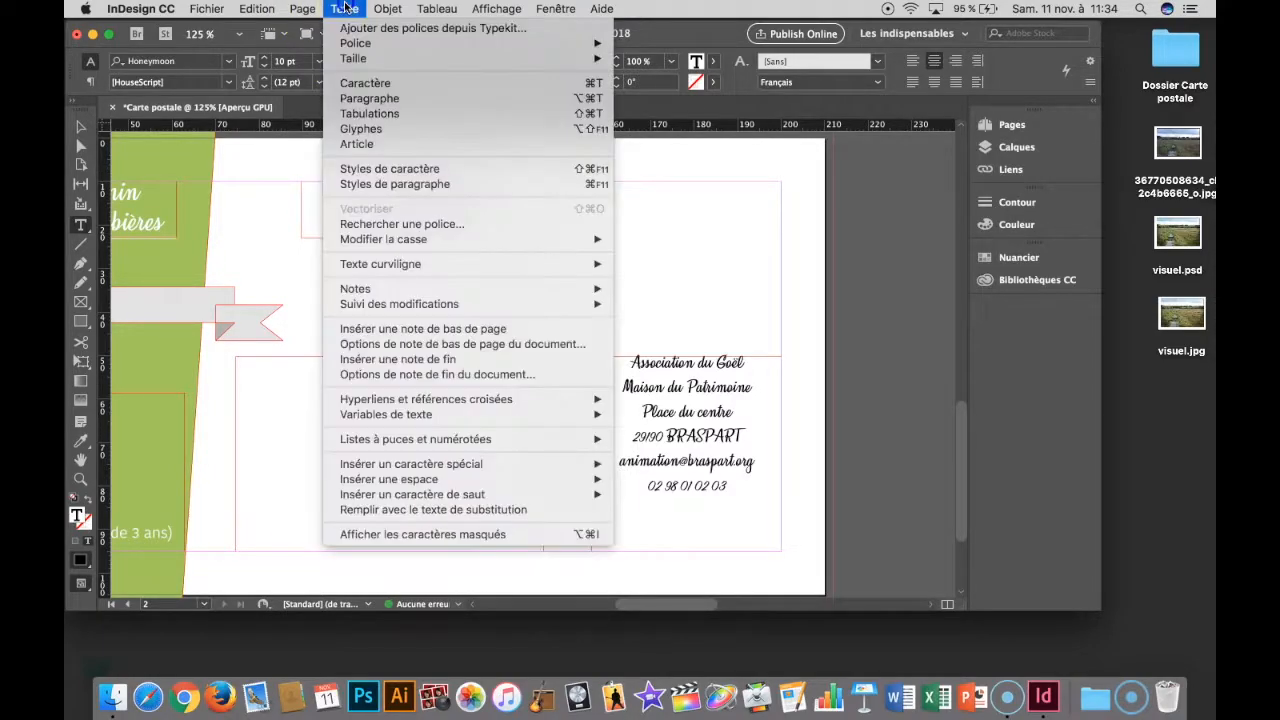
pyautogui.click(410, 510)
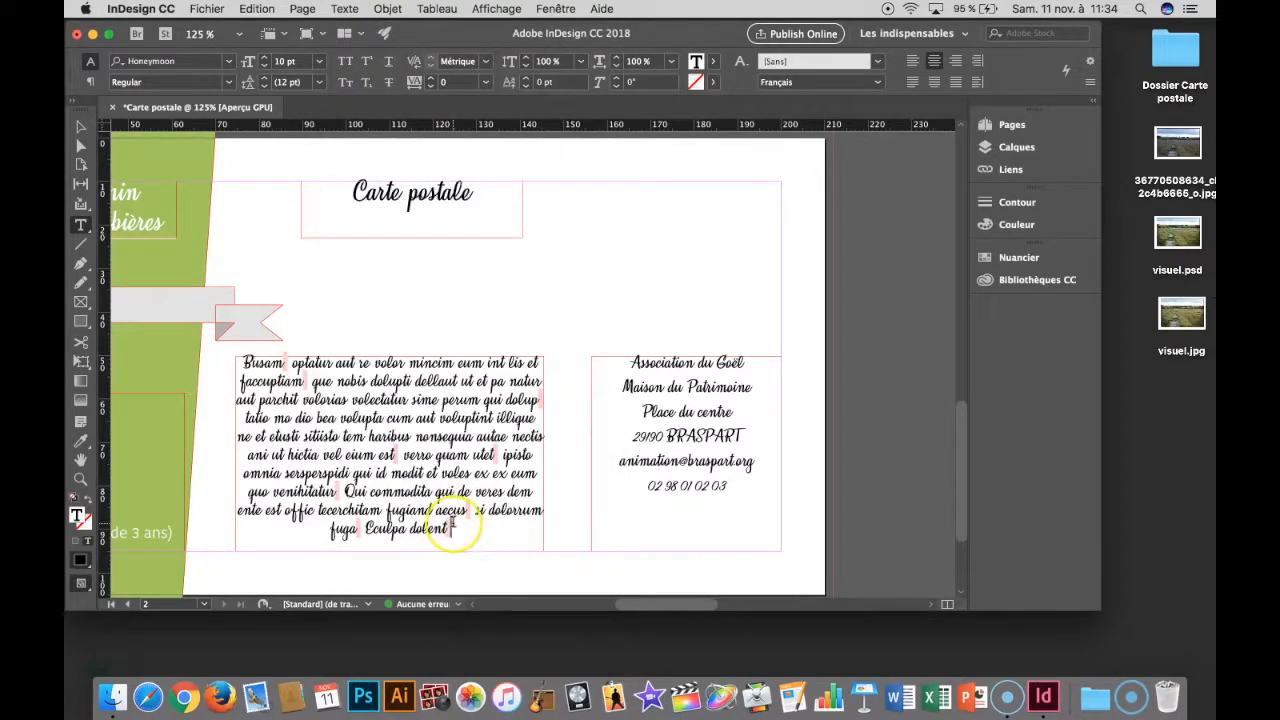
# - Sample the contact block's phone number formatting onto the missing-glyph punctuation mark after "Busam" in the placeholder text
pyautogui.press('super+a')
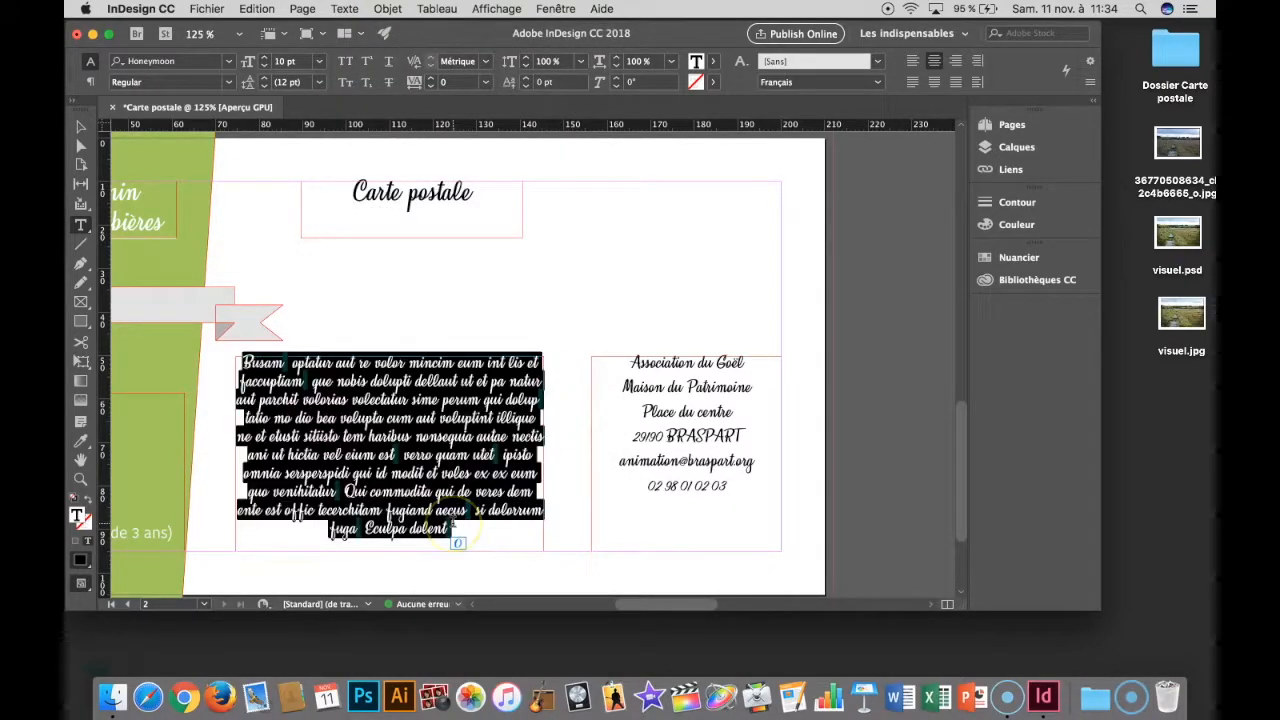
pyautogui.click(487, 528)
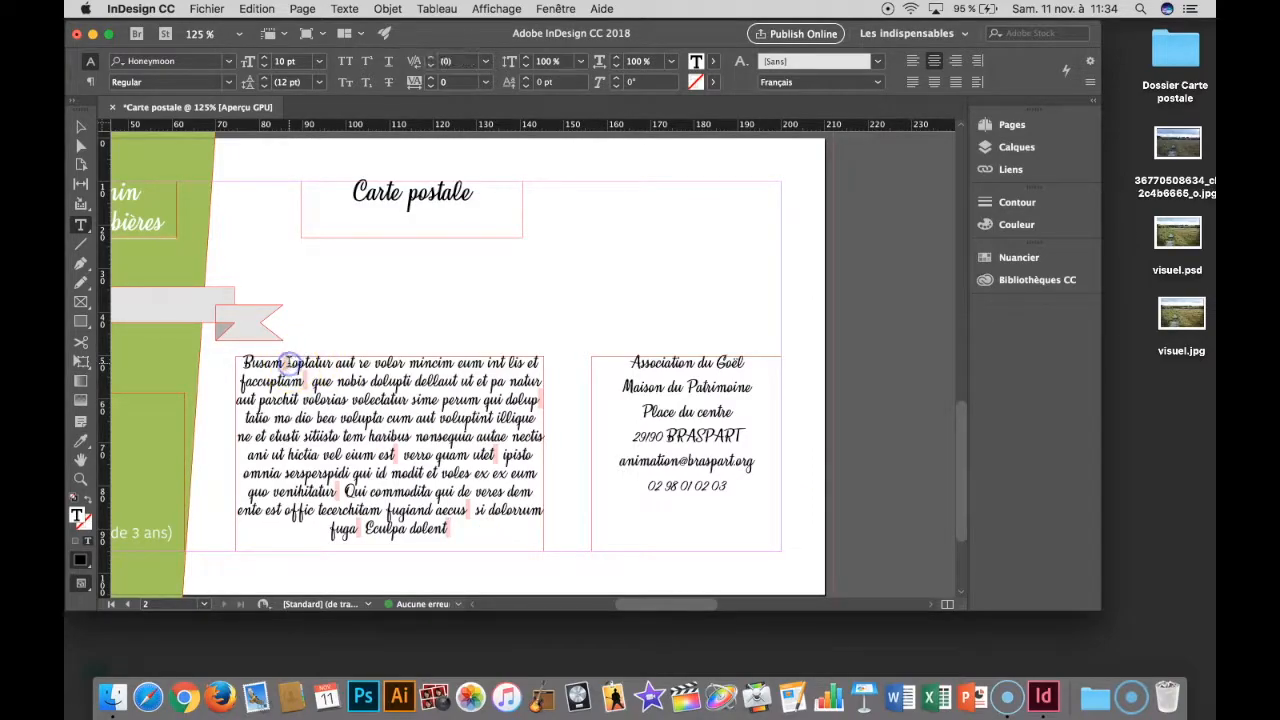
pyautogui.moveTo(282, 364); pyautogui.dragTo(288, 364)
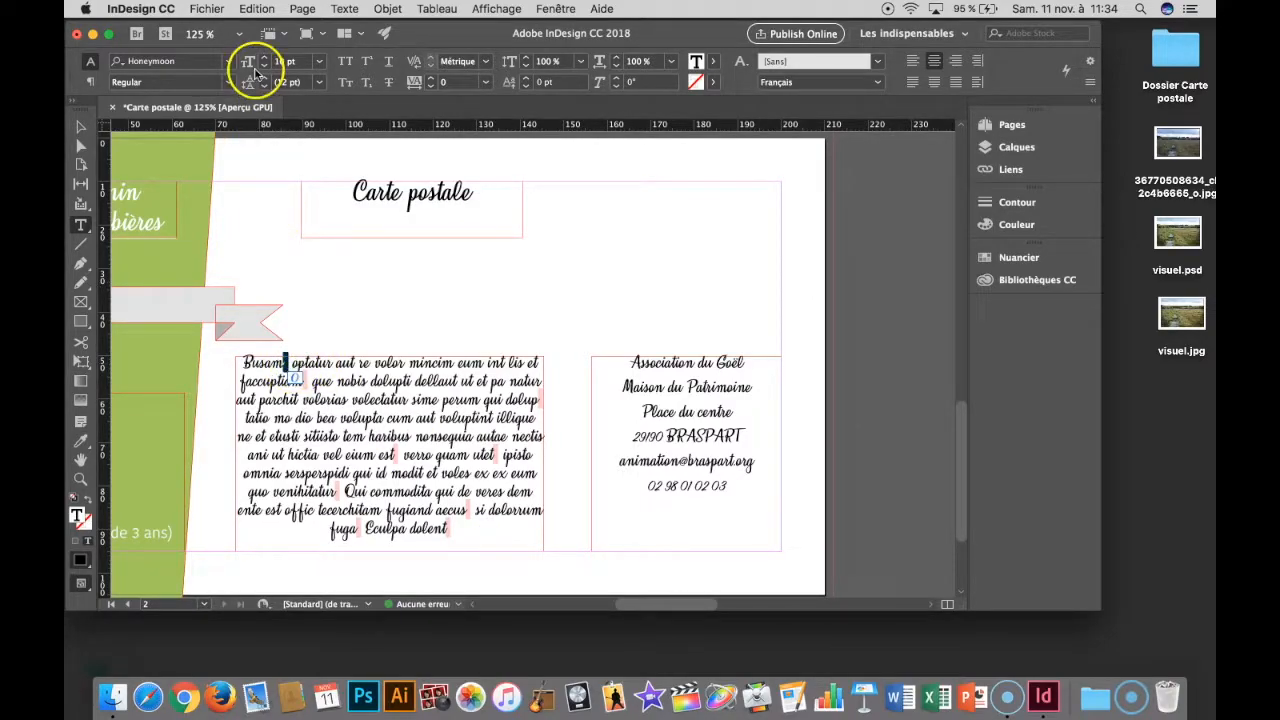
pyautogui.click(84, 440)
pyautogui.click(676, 482)
pyautogui.click(305, 372)
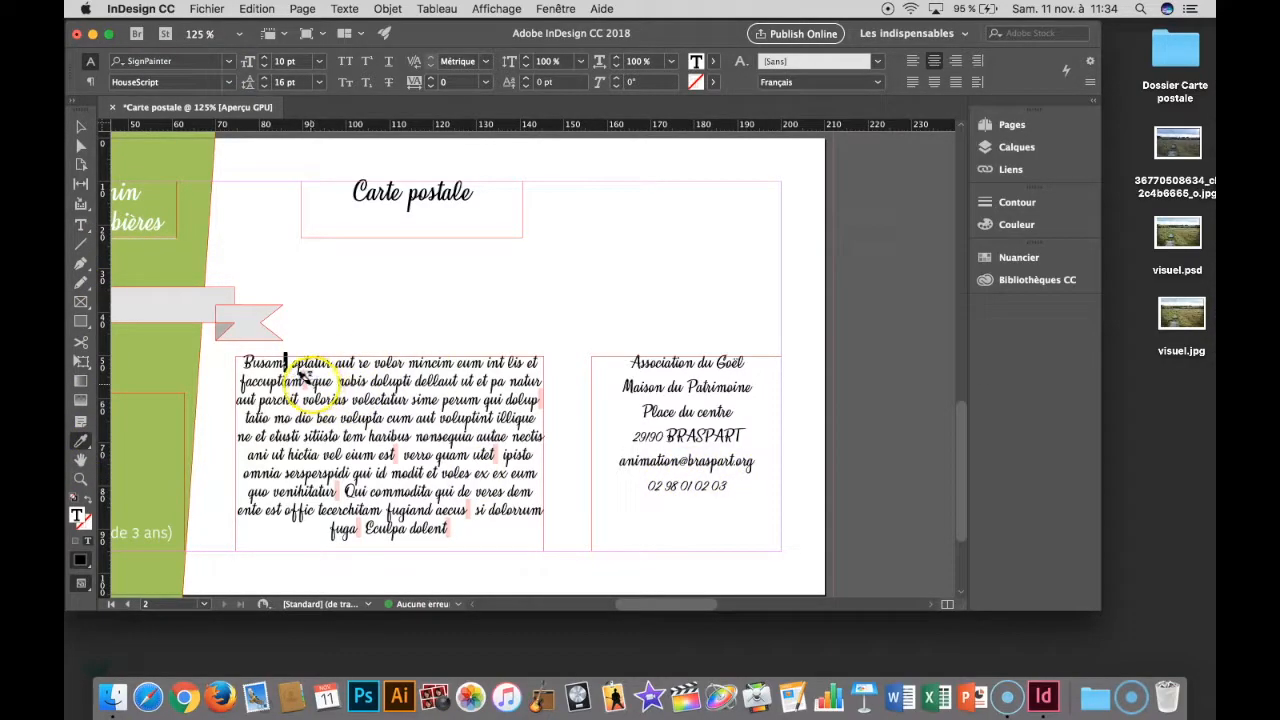
# - Apply the same sampled formatting to the other missing-glyph punctuation marks and the "dolup" line-end hyphen in the placeholder text
pyautogui.moveTo(309, 383); pyautogui.dragTo(303, 383)
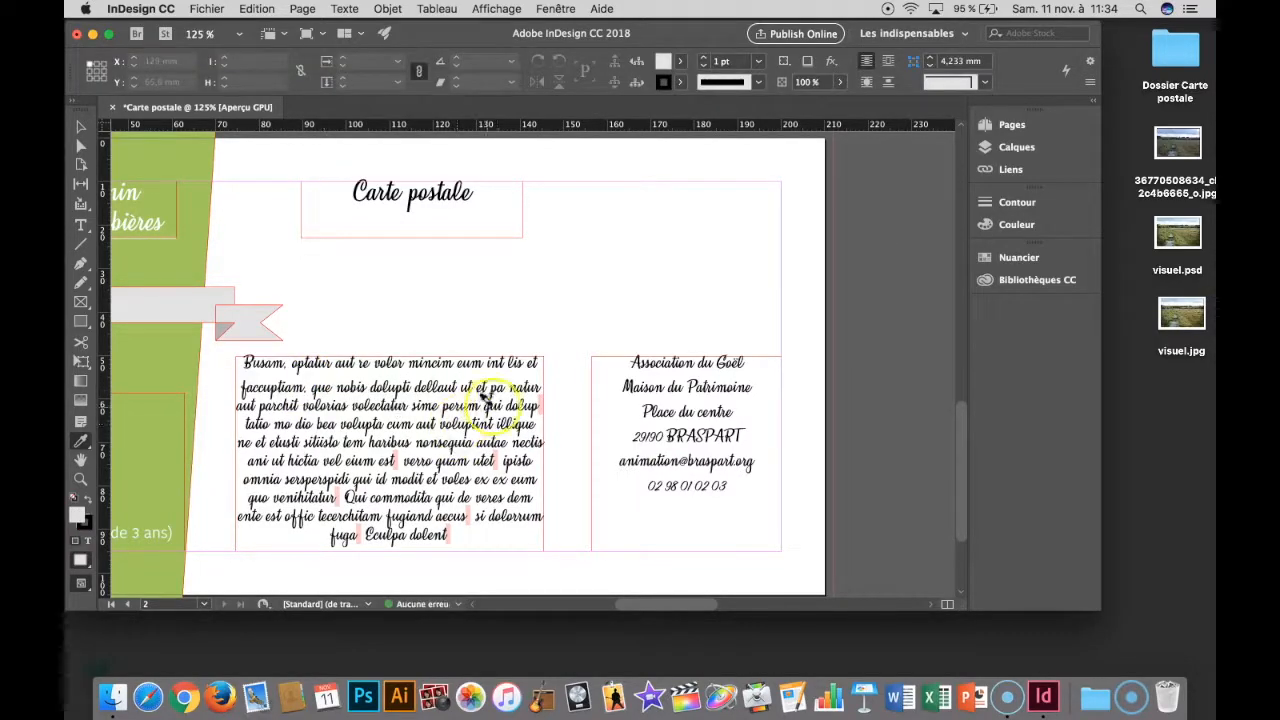
pyautogui.moveTo(540, 411); pyautogui.dragTo(545, 404)
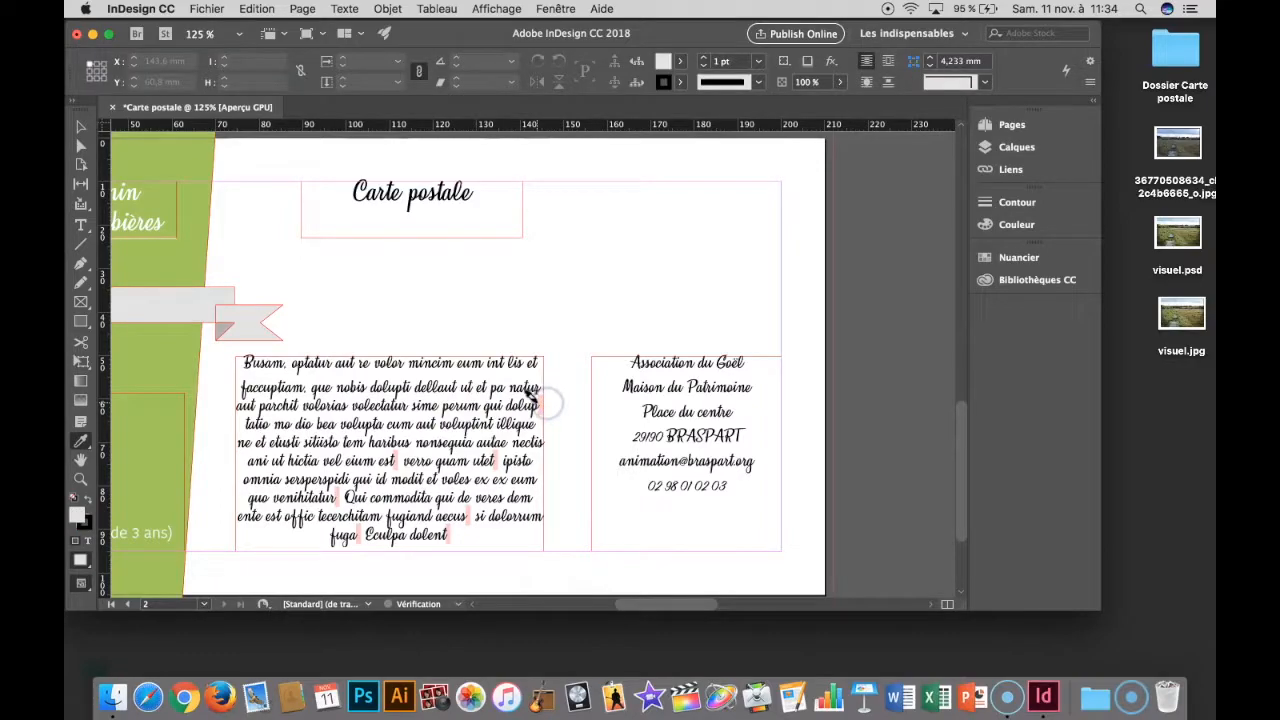
pyautogui.moveTo(386, 456); pyautogui.dragTo(392, 458)
pyautogui.moveTo(493, 467); pyautogui.dragTo(502, 466)
pyautogui.moveTo(340, 498); pyautogui.dragTo(343, 503)
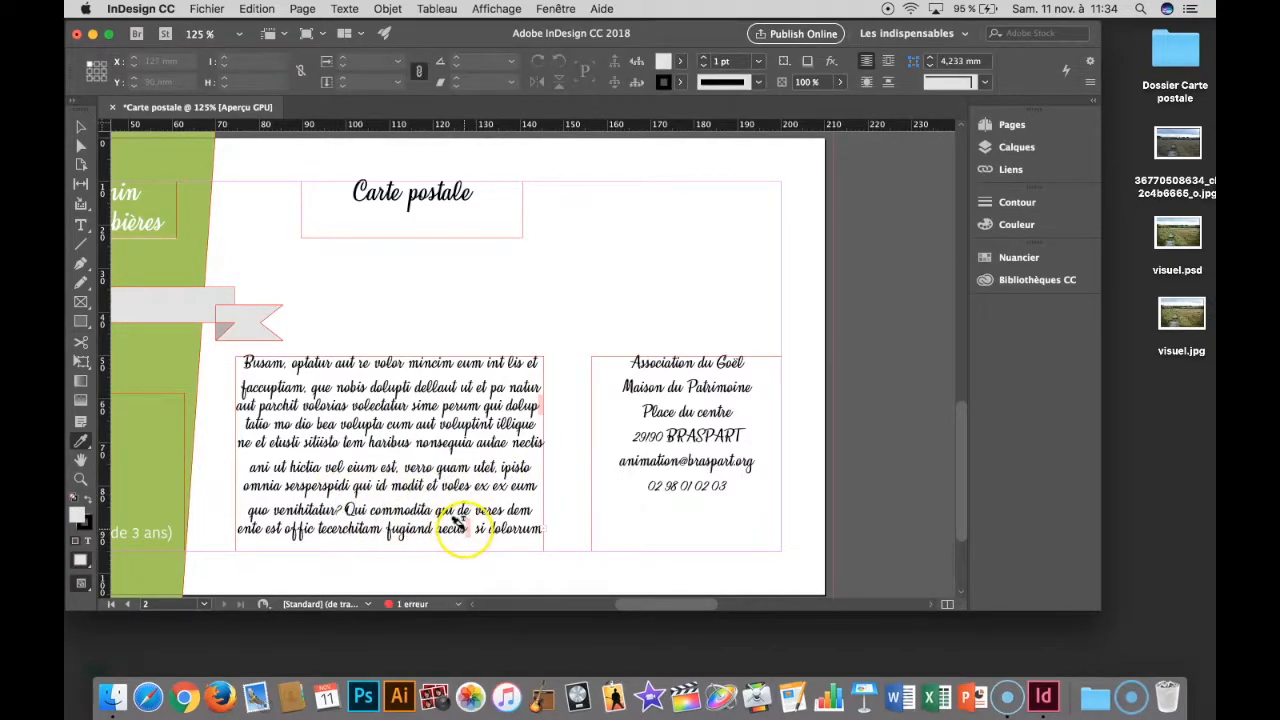
pyautogui.moveTo(458, 520); pyautogui.dragTo(461, 523)
pyautogui.click(525, 400)
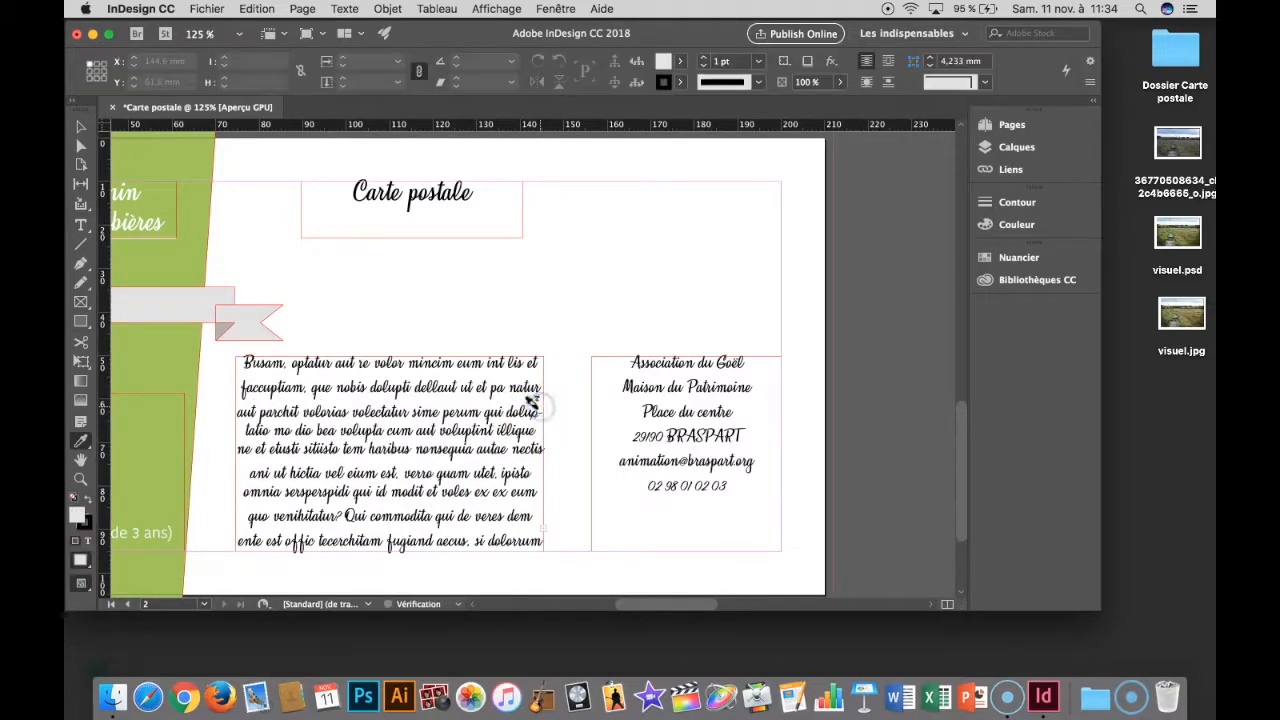
# - Extend the placeholder text frame upward to a height of about 53 mm
pyautogui.scroll(-2, 445, 428)
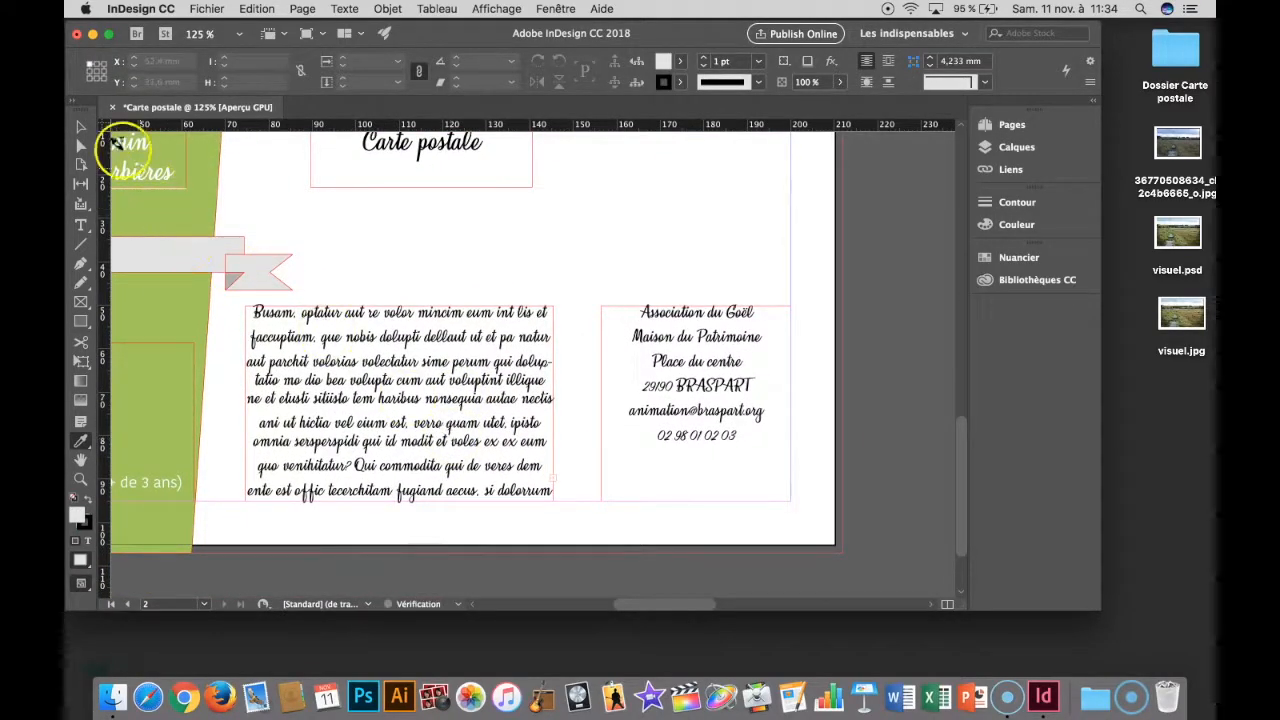
pyautogui.click(82, 128)
pyautogui.click(468, 478)
pyautogui.doubleClick(468, 478)
pyautogui.press('super+a')
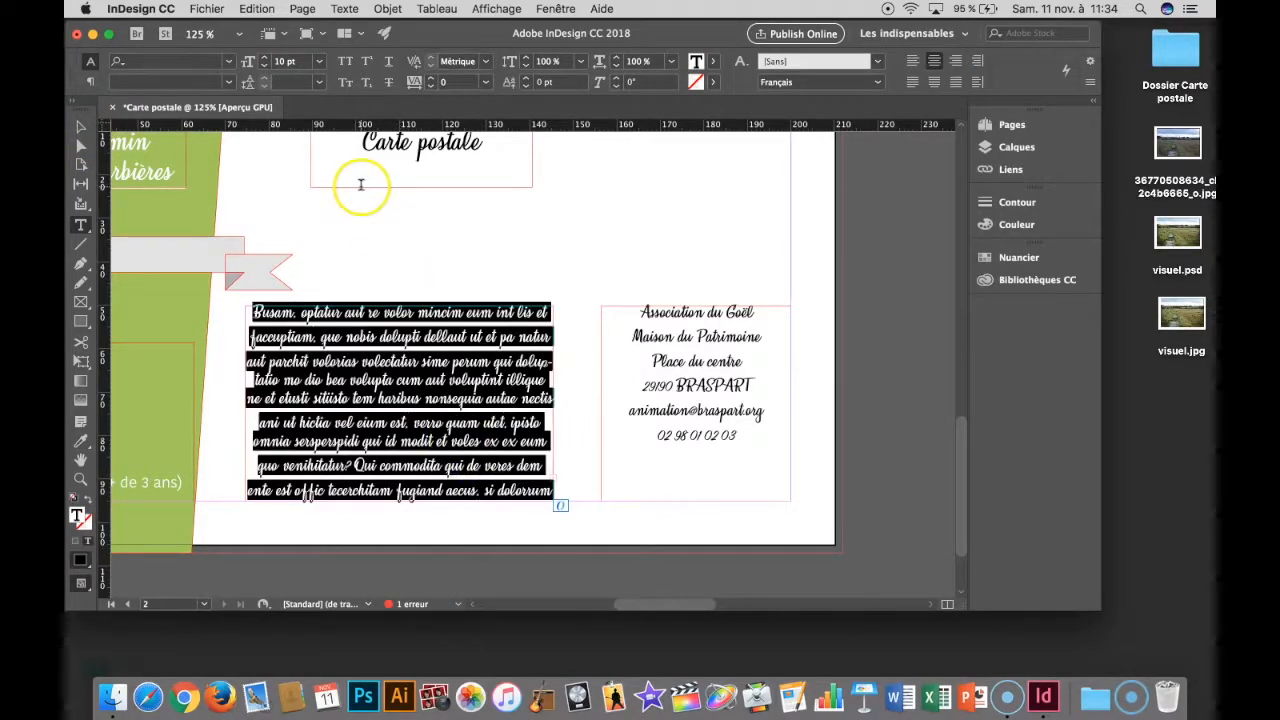
pyautogui.click(76, 126)
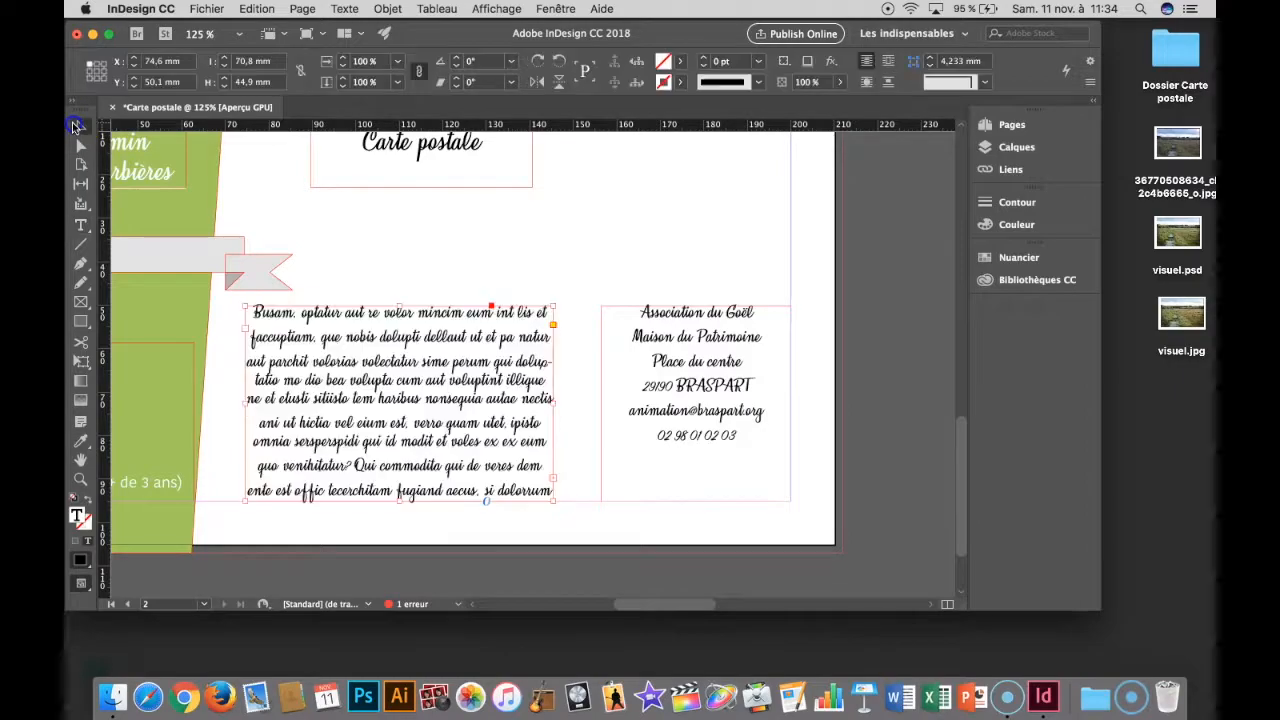
pyautogui.moveTo(400, 305); pyautogui.dragTo(400, 270)
# - Replace the text after "tecerchitam" with a period and give that period the formatting of the contact block's postal code
pyautogui.doubleClick(473, 484)
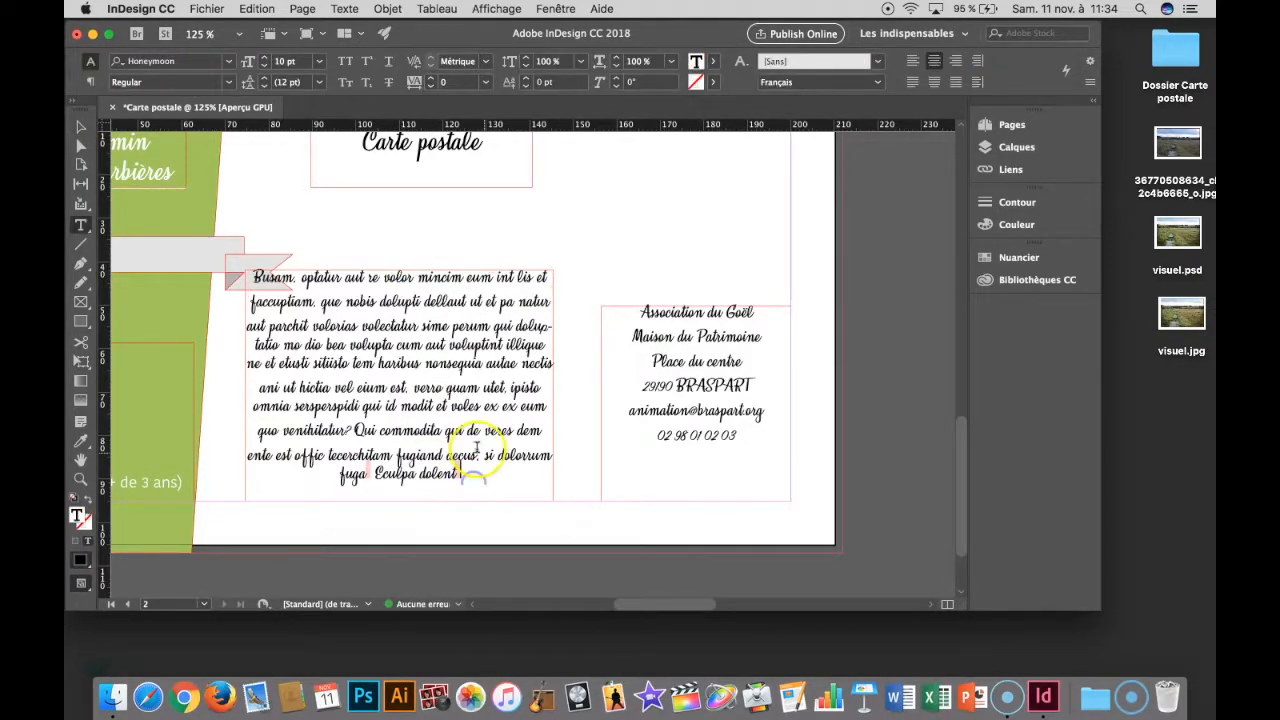
pyautogui.moveTo(398, 456); pyautogui.dragTo(460, 476)
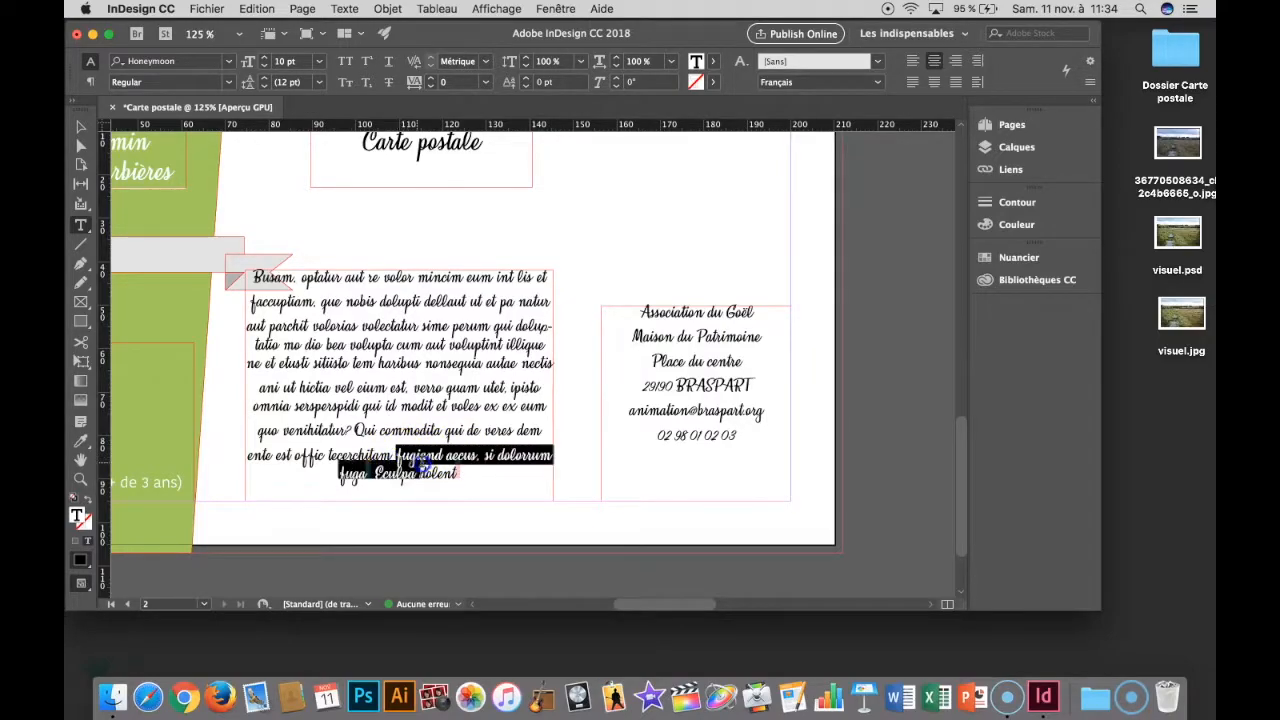
pyautogui.press('BackSpace')
pyautogui.write('.')
pyautogui.click(482, 453)
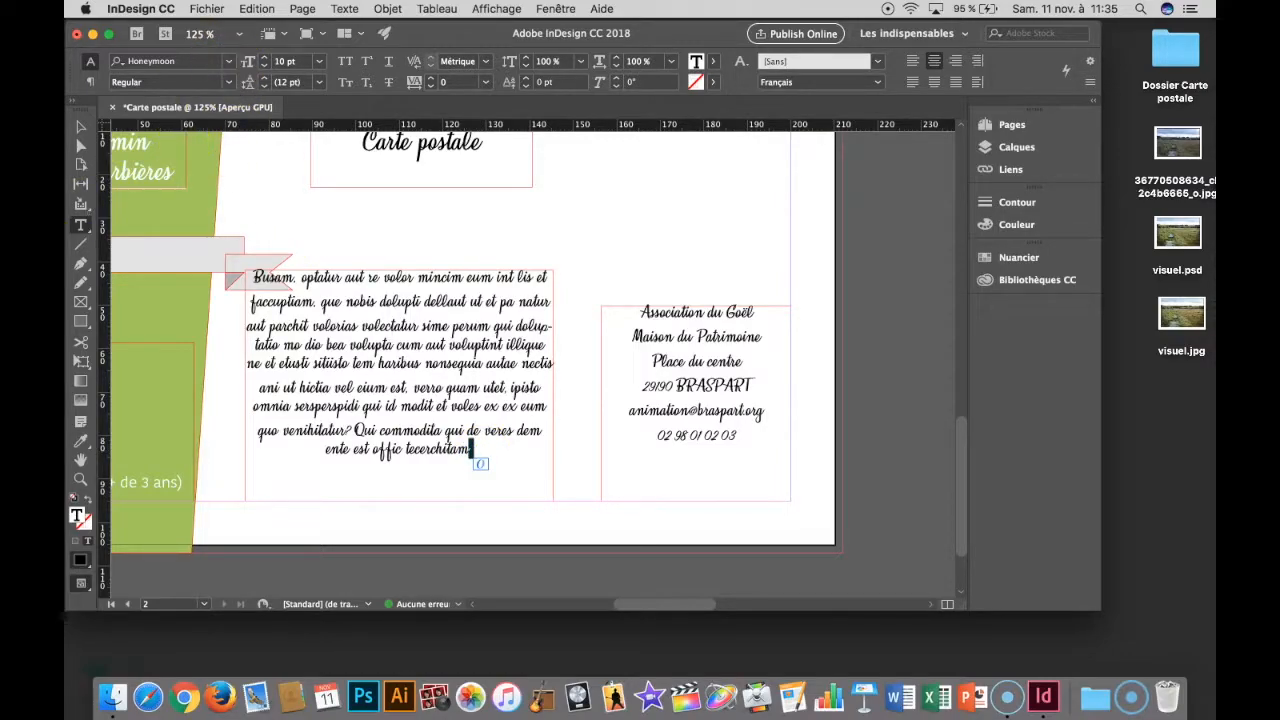
pyautogui.click(82, 445)
pyautogui.click(652, 382)
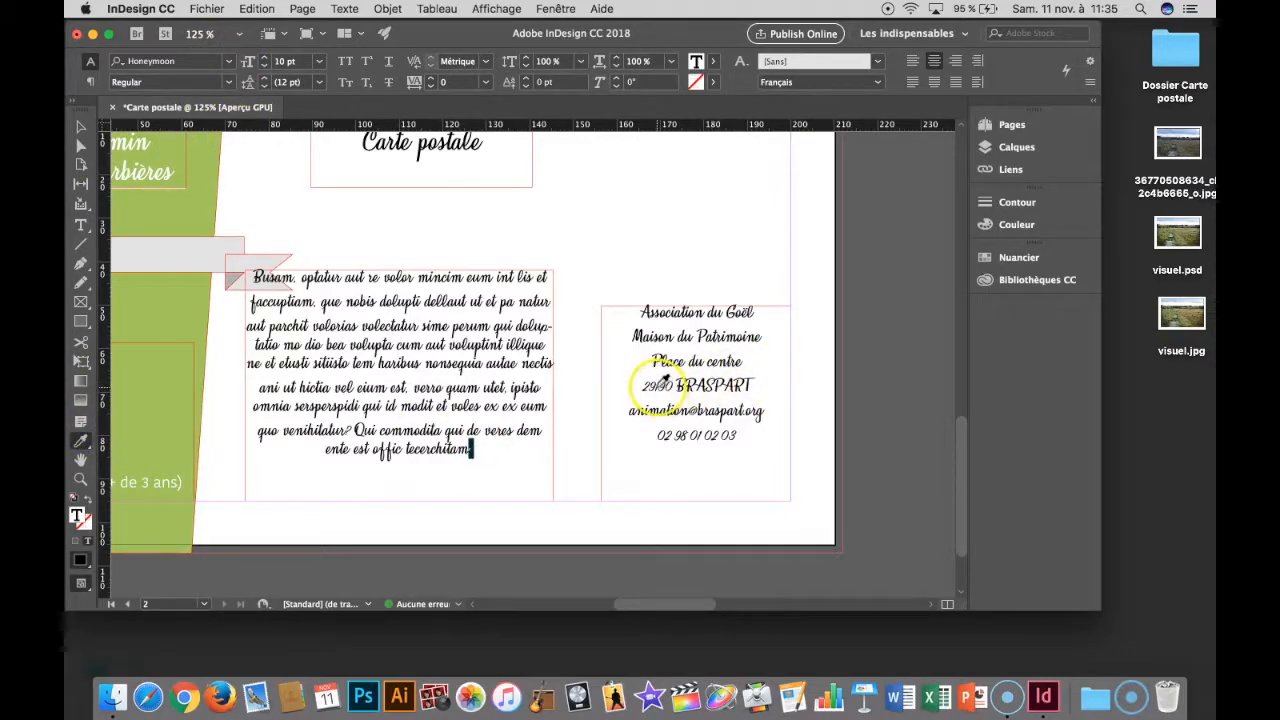
# - Shorten the placeholder frame from above to about 46.4 mm high and reset its text's leading to automatic
pyautogui.click(81, 127)
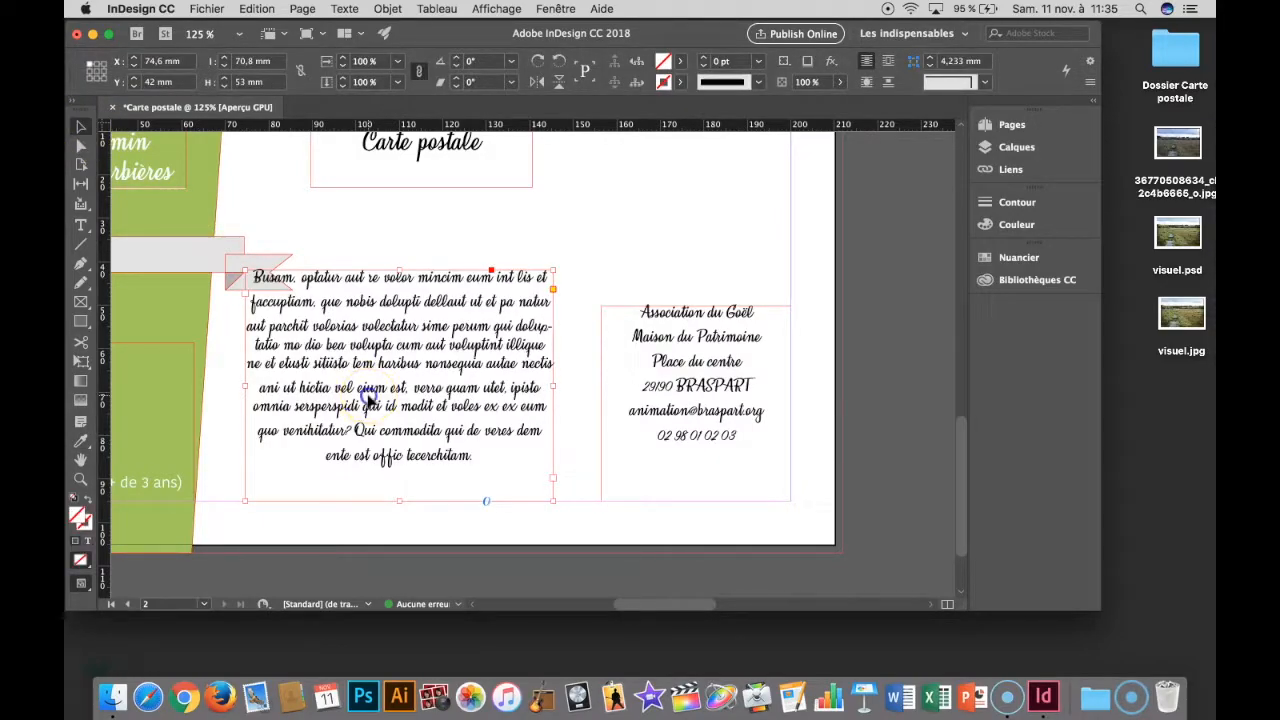
pyautogui.moveTo(399, 268); pyautogui.dragTo(396, 300)
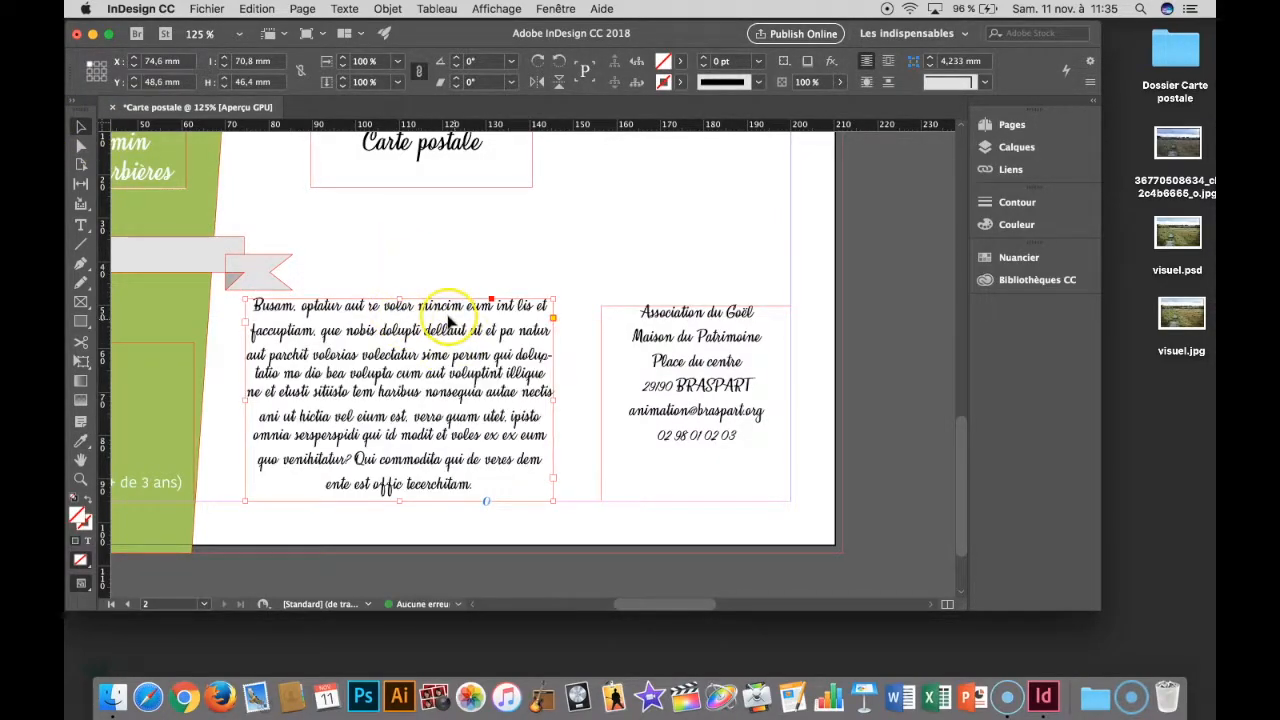
pyautogui.doubleClick(483, 463)
pyautogui.press('super+a')
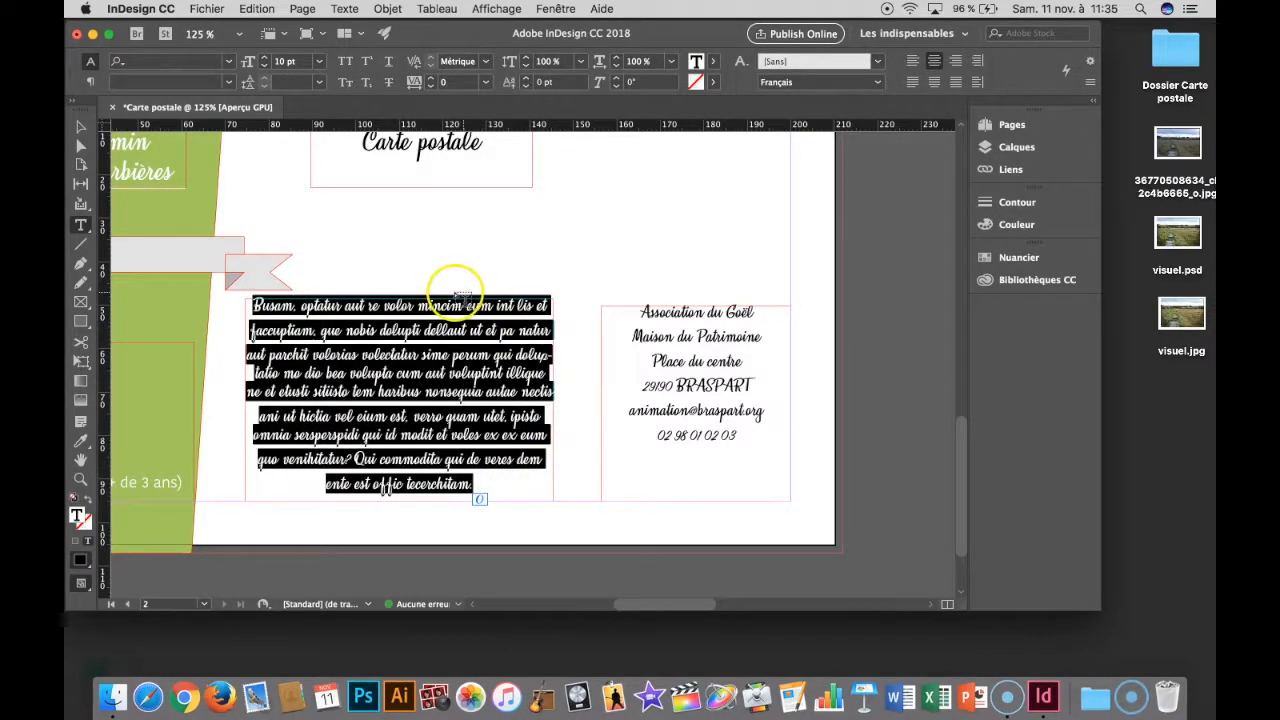
pyautogui.click(321, 83)
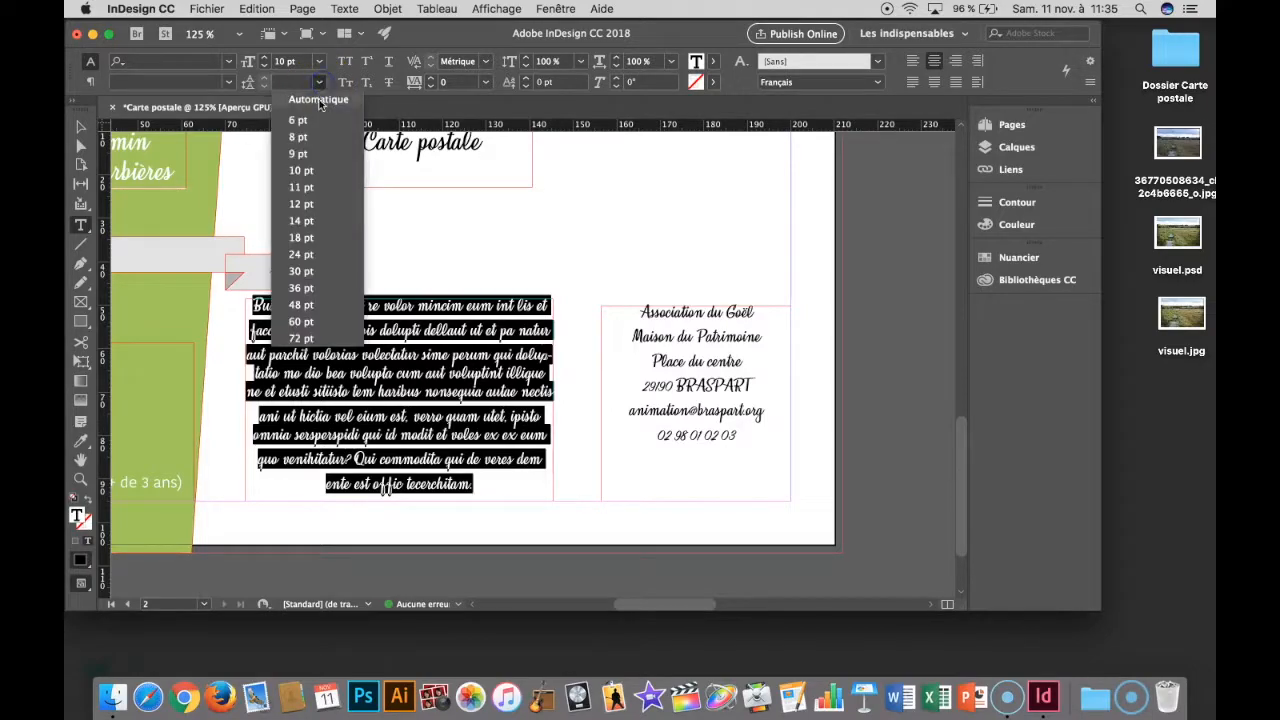
pyautogui.click(320, 102)
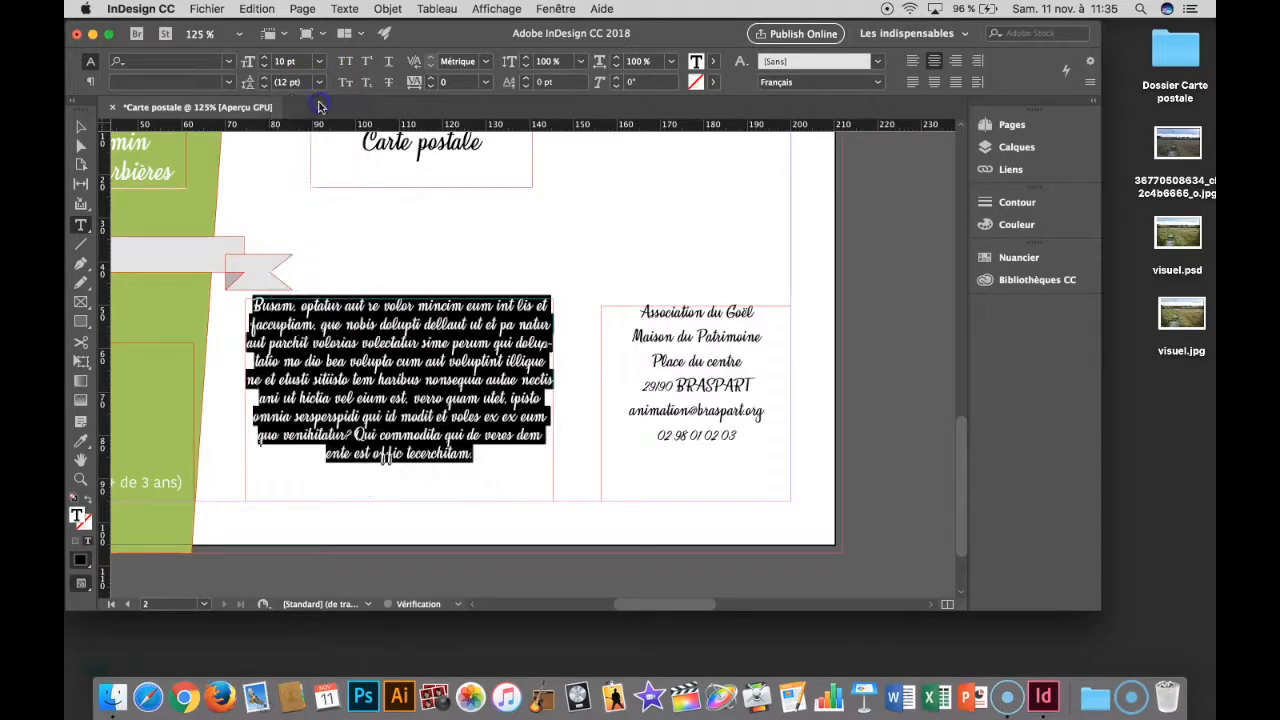
# - Justify the placeholder text with its last line aligned left
pyautogui.click(227, 83)
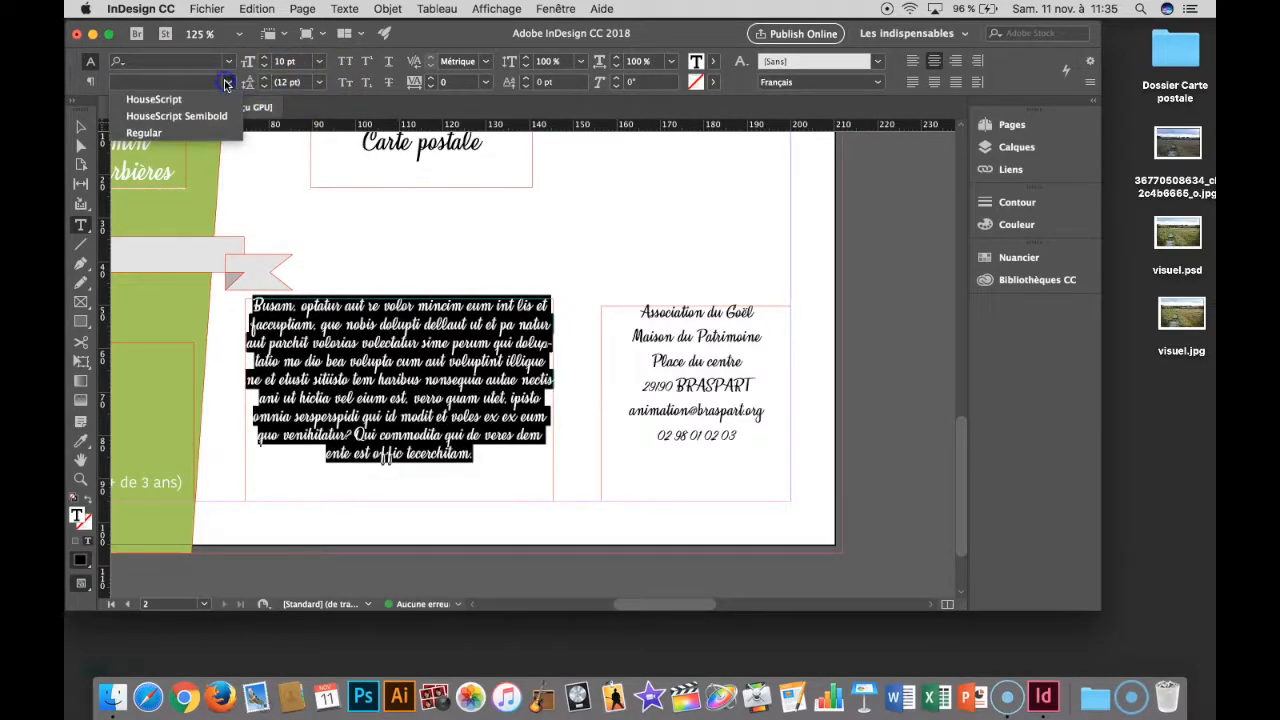
pyautogui.click(238, 74)
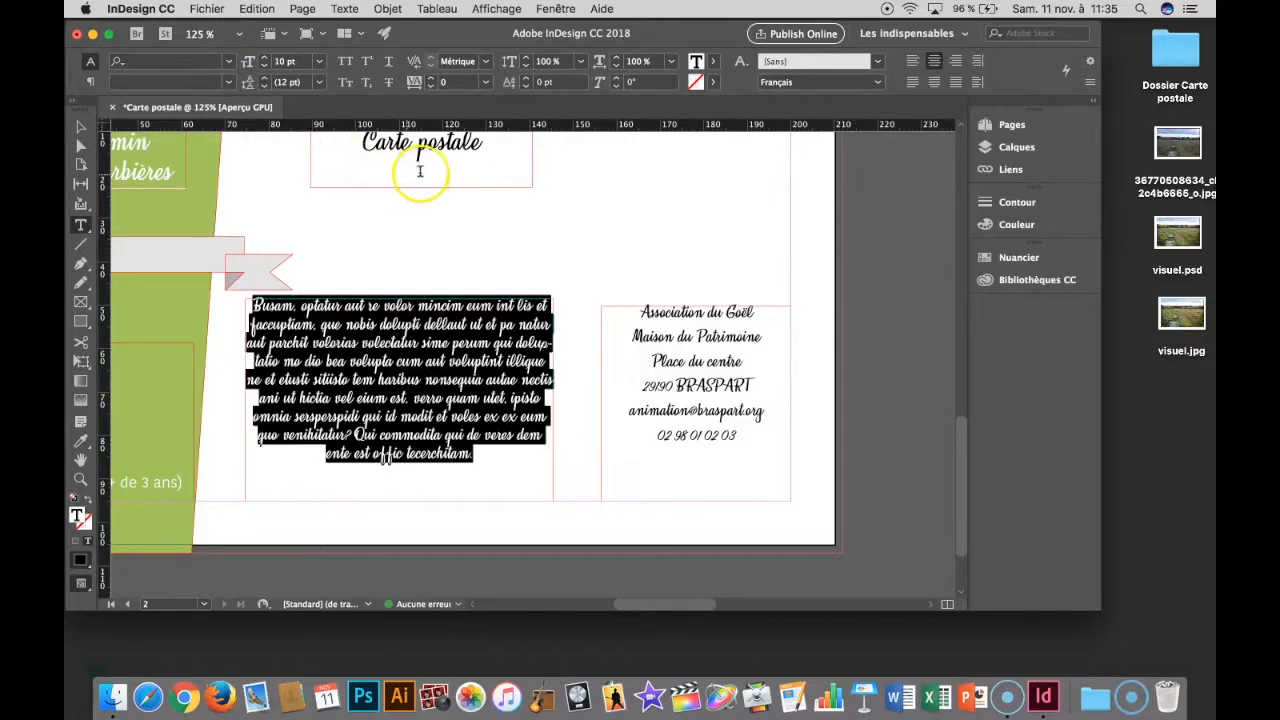
pyautogui.click(913, 85)
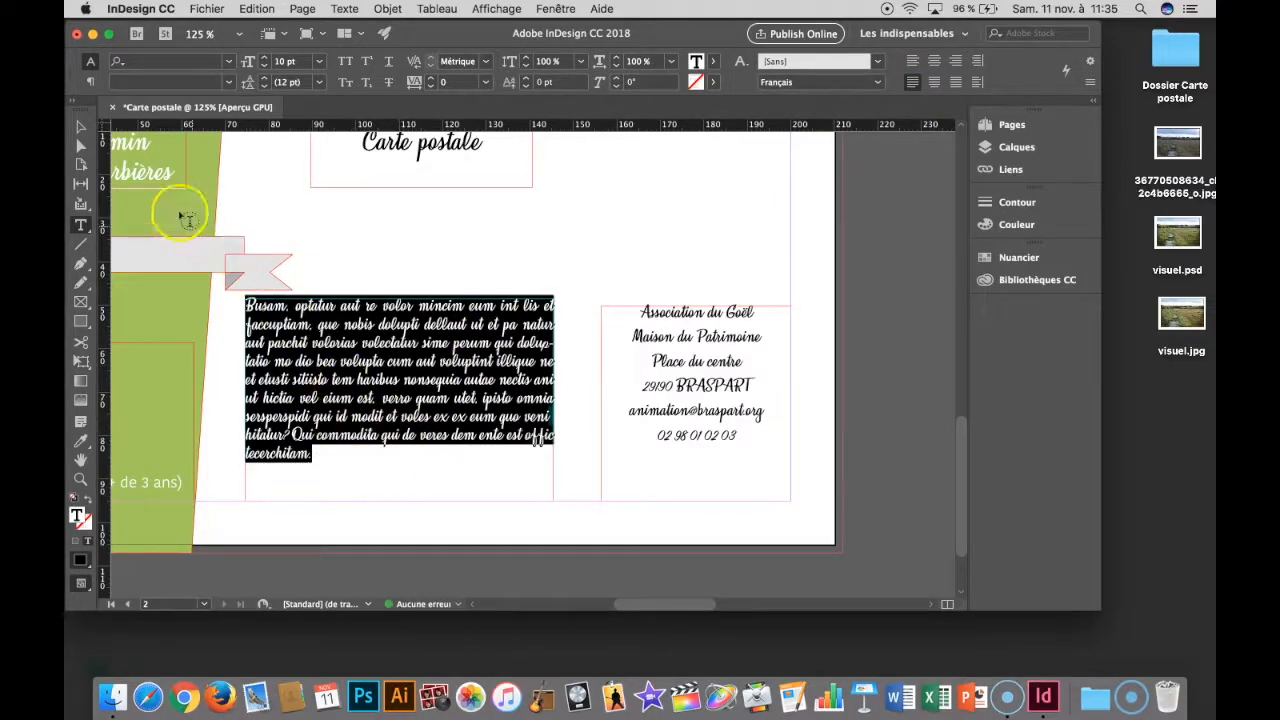
pyautogui.click(80, 127)
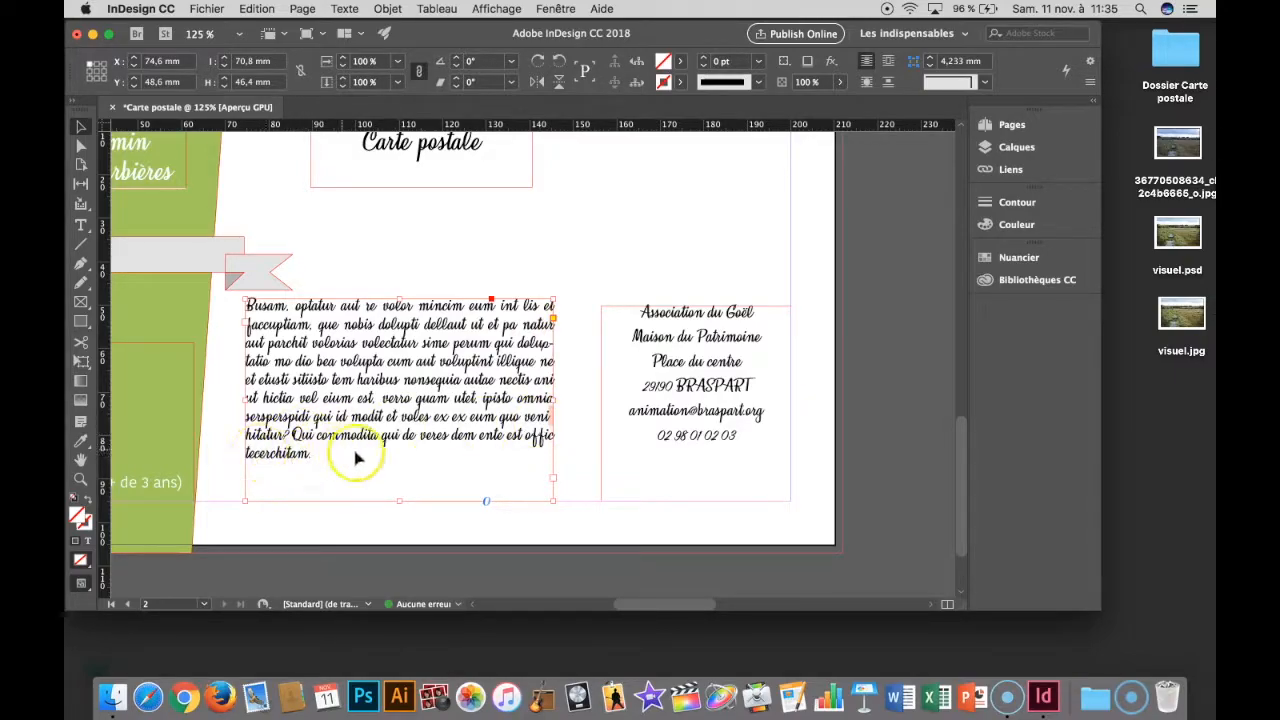
pyautogui.doubleClick(549, 425)
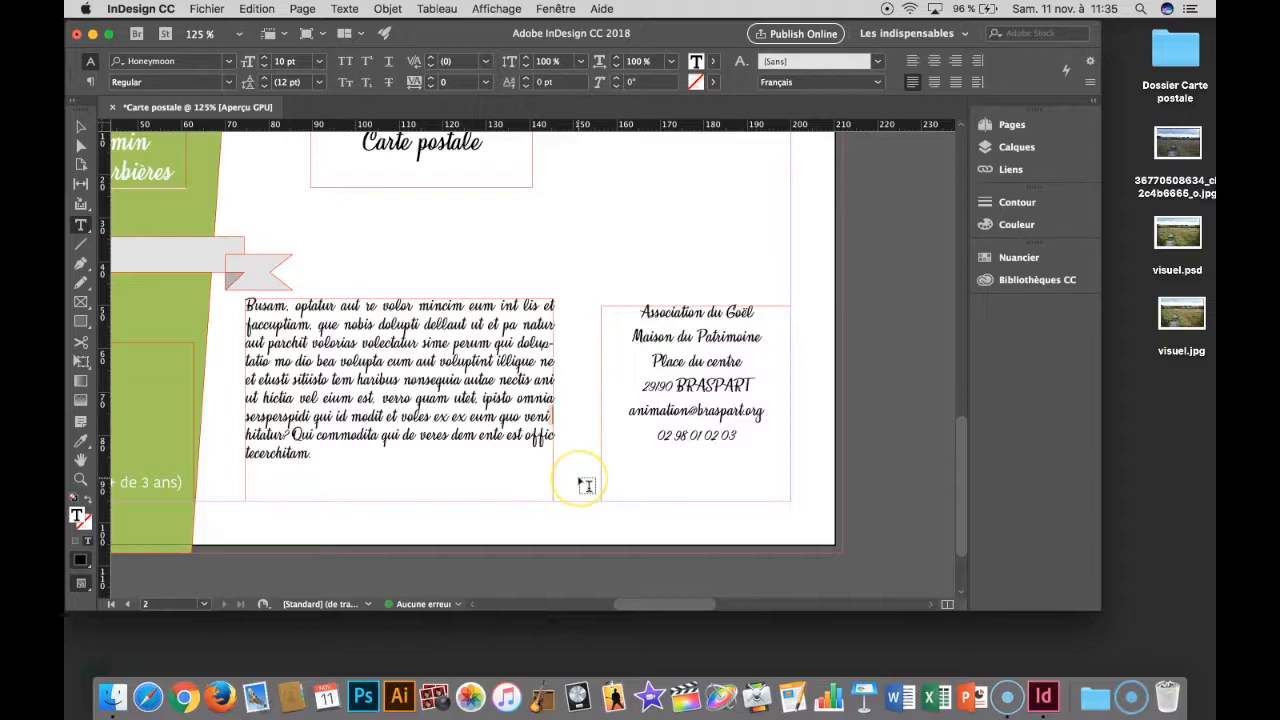
pyautogui.press('BackSpace')
pyautogui.write('i')
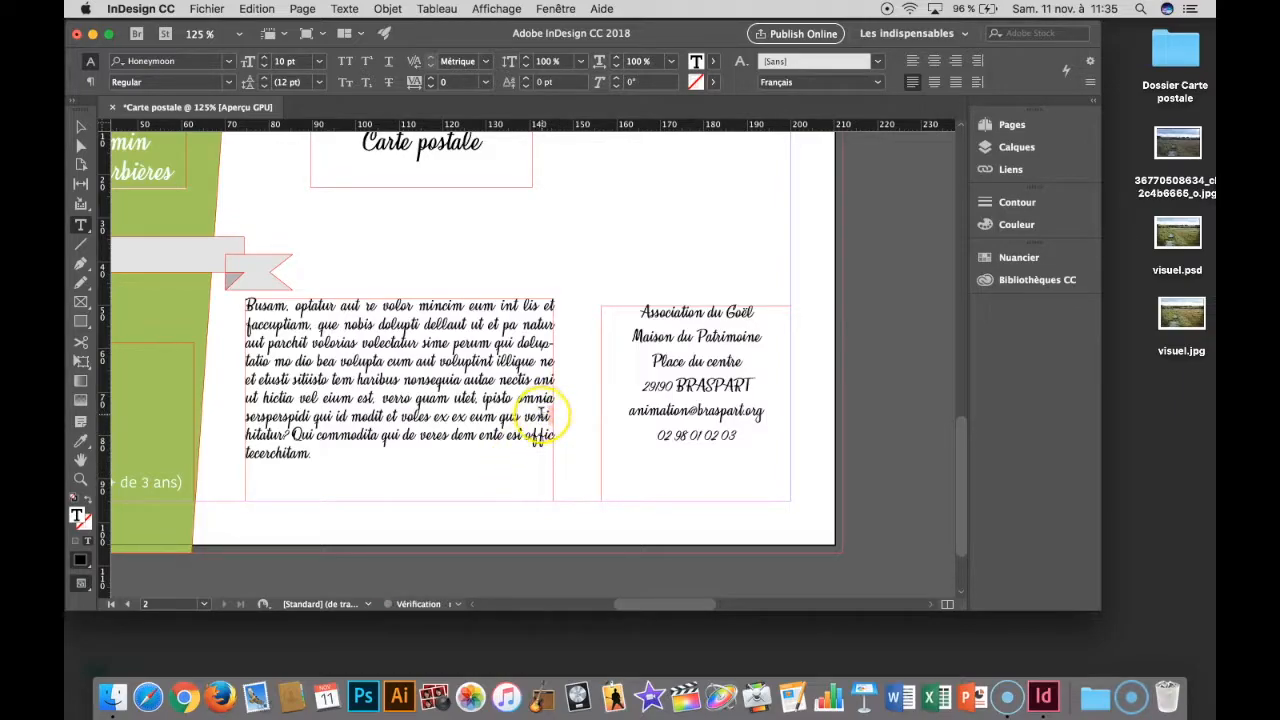
pyautogui.click(381, 399)
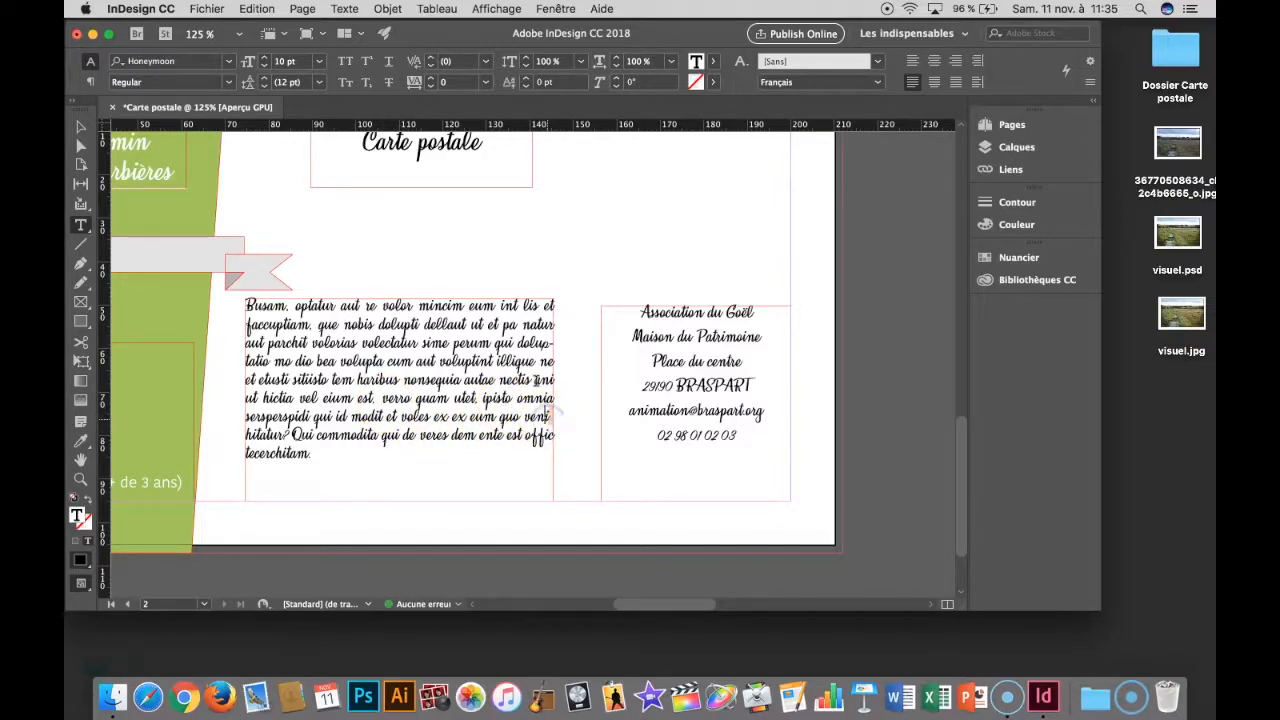
pyautogui.click(507, 323)
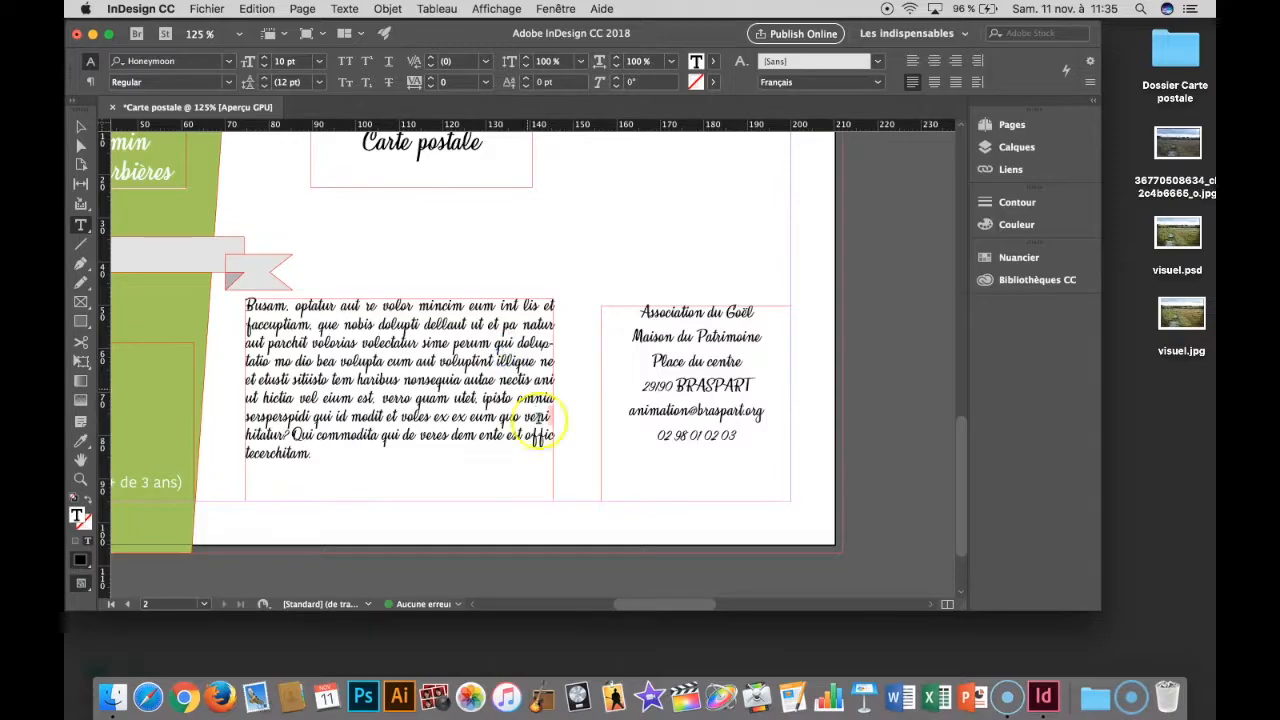
# - Turn off hyphenation (Césure) for the placeholder paragraph and dock the Paragraphe panel above Nuancier
pyautogui.click(553, 9)
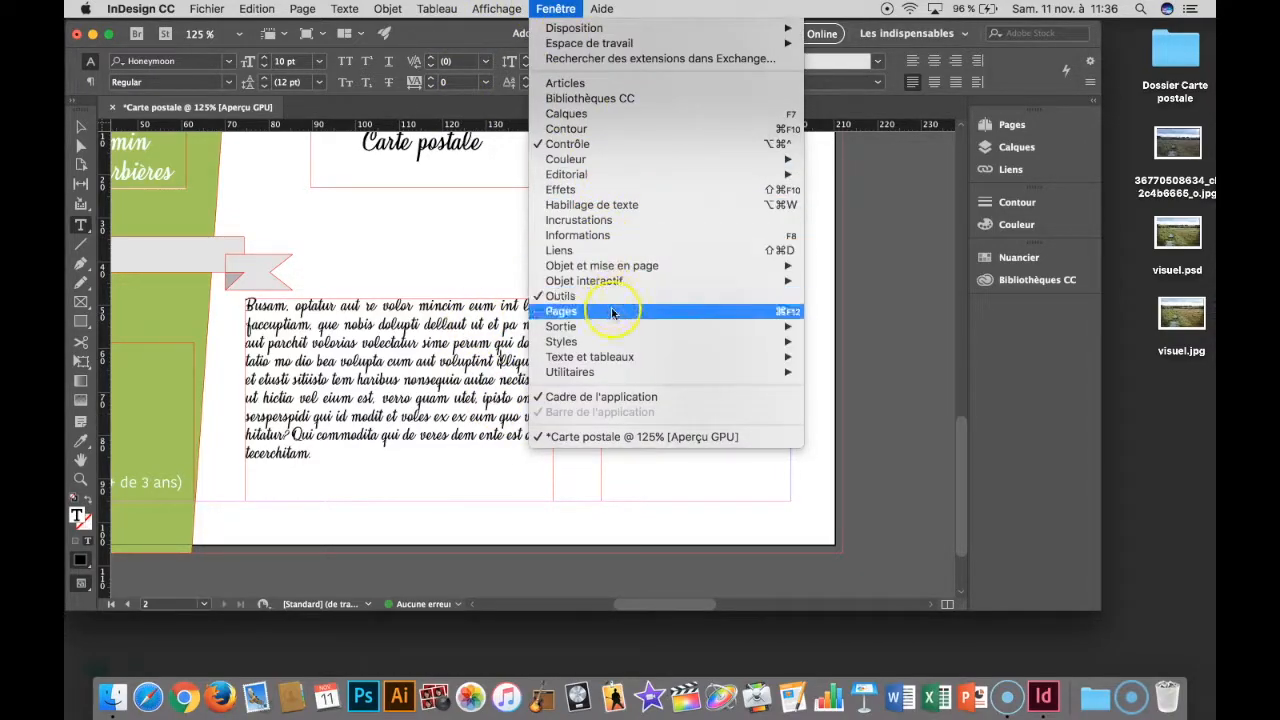
pyautogui.moveTo(605, 358)
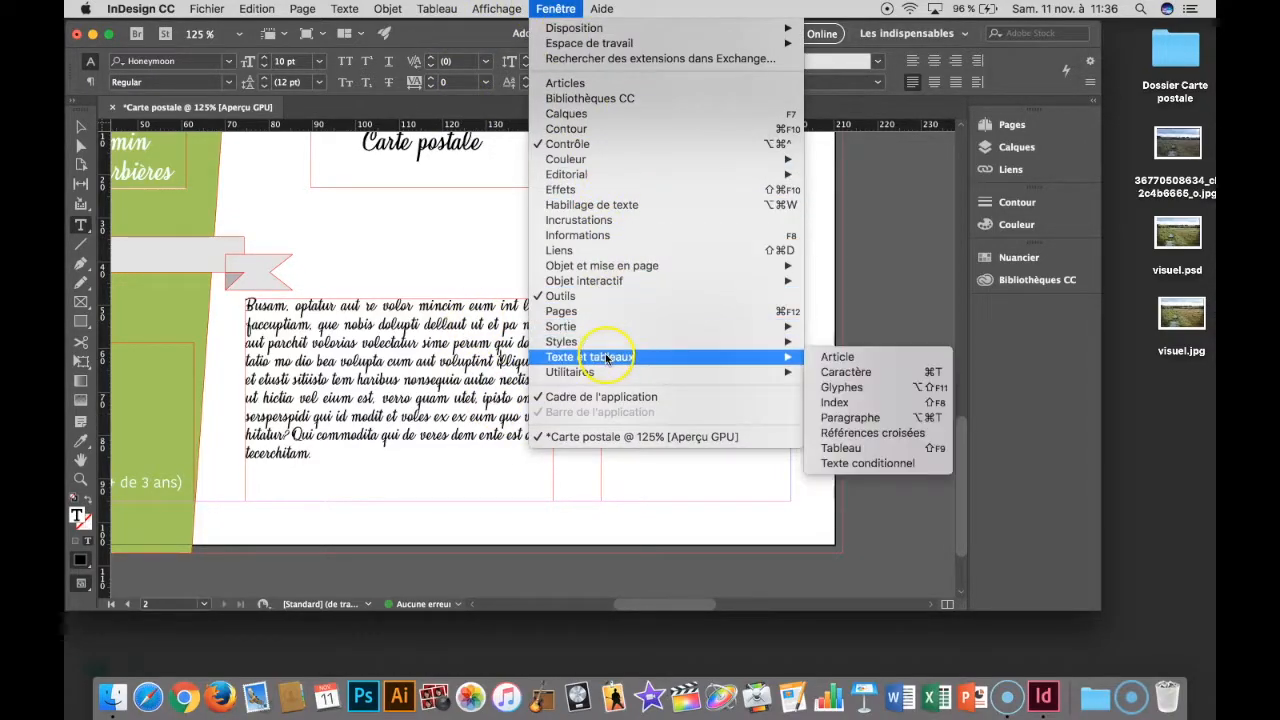
pyautogui.click(839, 418)
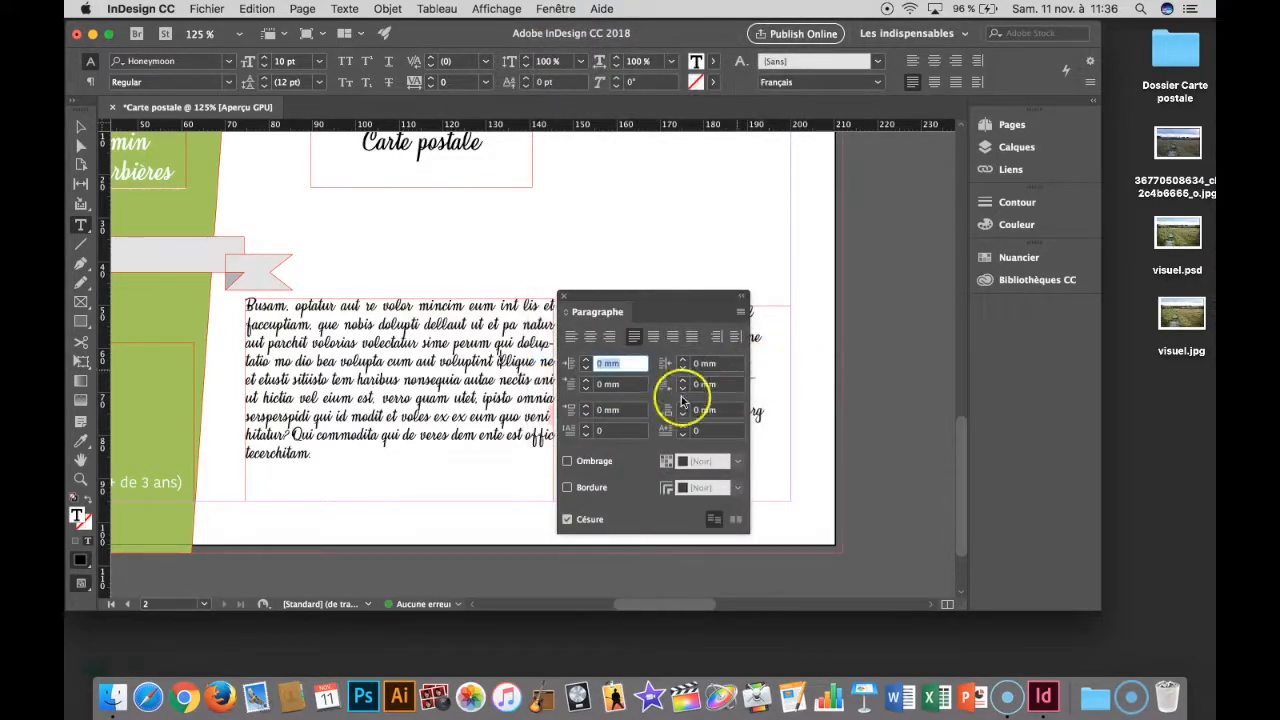
pyautogui.click(567, 519)
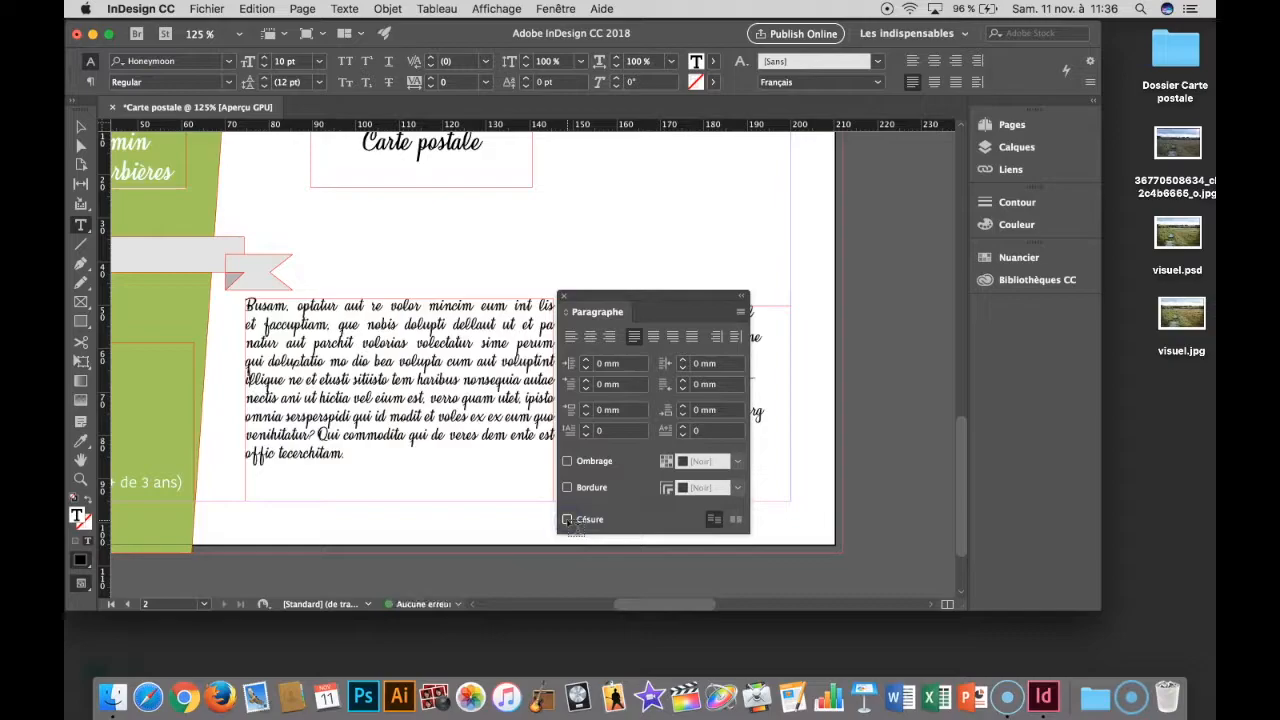
pyautogui.moveTo(596, 311)
pyautogui.mouseDown()
pyautogui.moveTo(852, 284)
pyautogui.moveTo(1009, 249)
pyautogui.mouseUp()
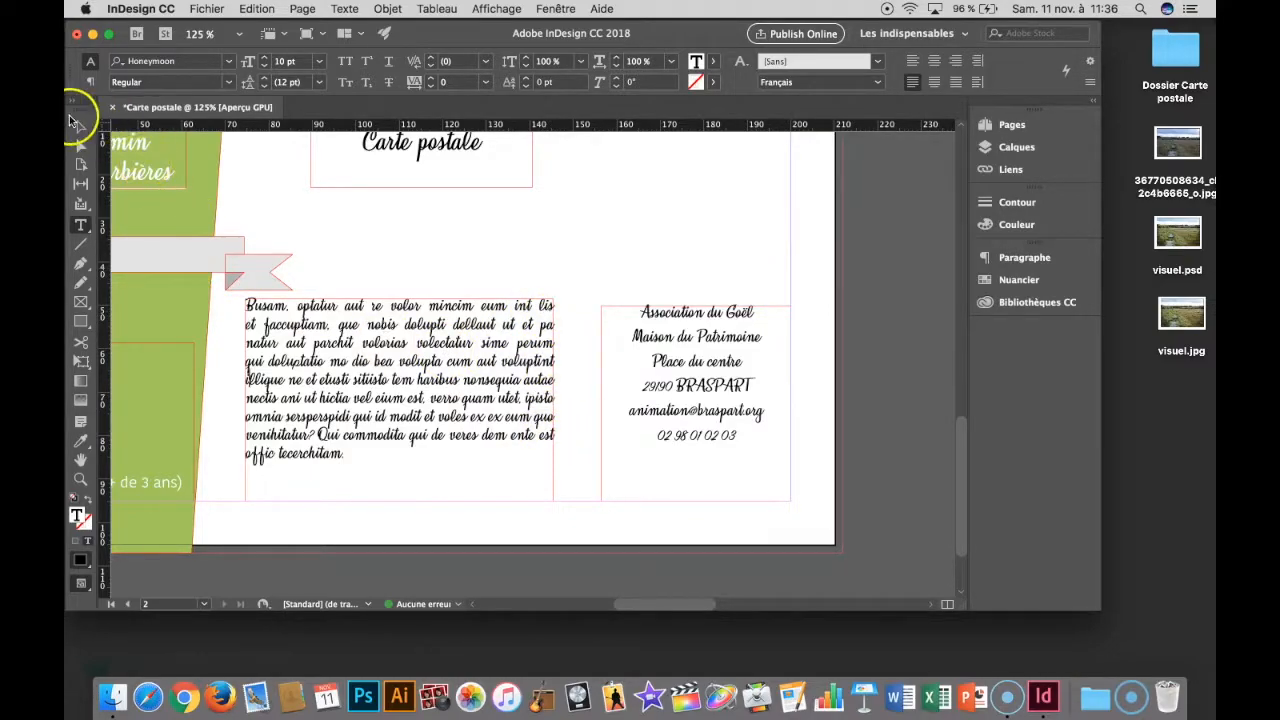
pyautogui.click(77, 121)
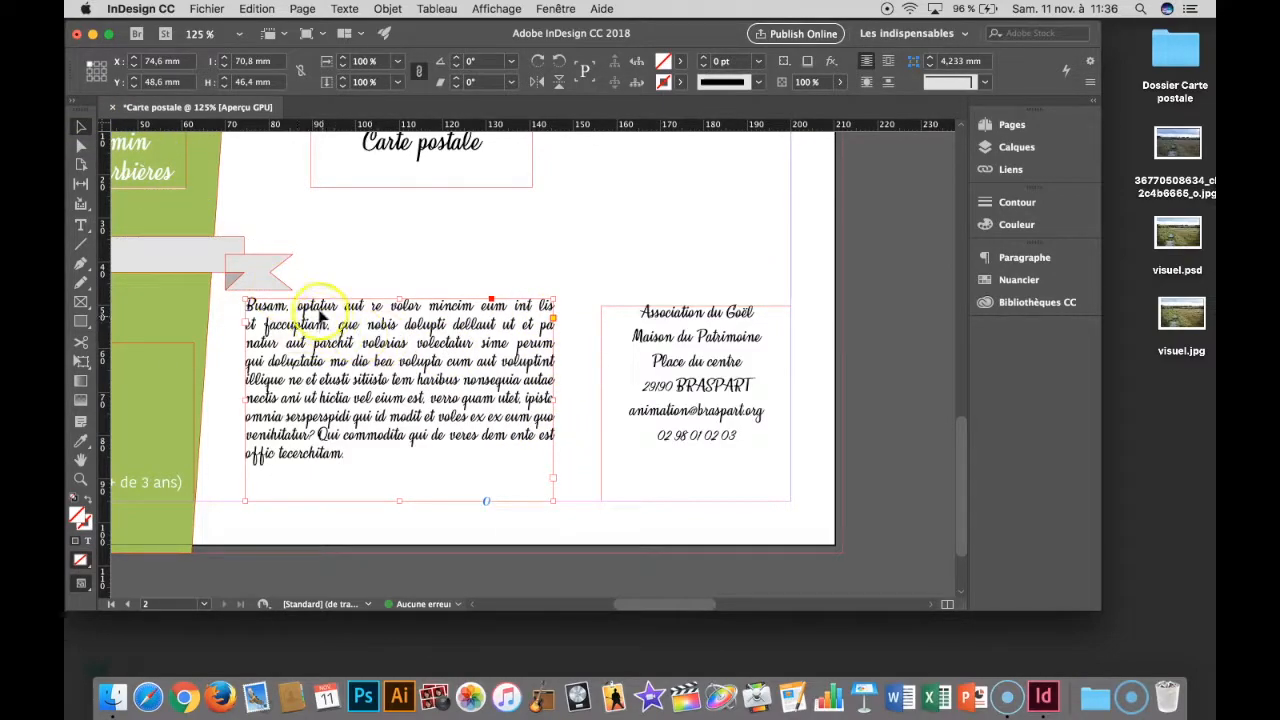
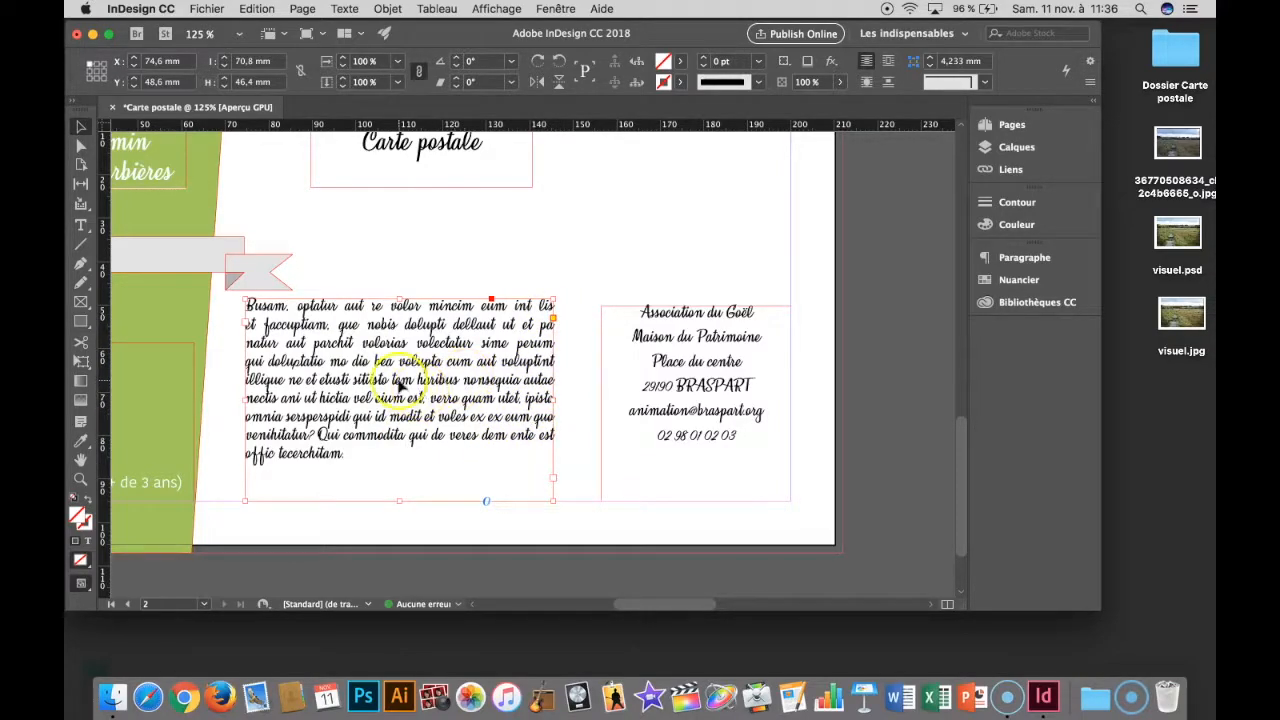
# - Draw a vertical line about 59 mm long between the placeholder text and the contact block
pyautogui.moveTo(400, 296); pyautogui.dragTo(440, 303)
pyautogui.click(457, 285)
pyautogui.hotkey('shift', 'w')
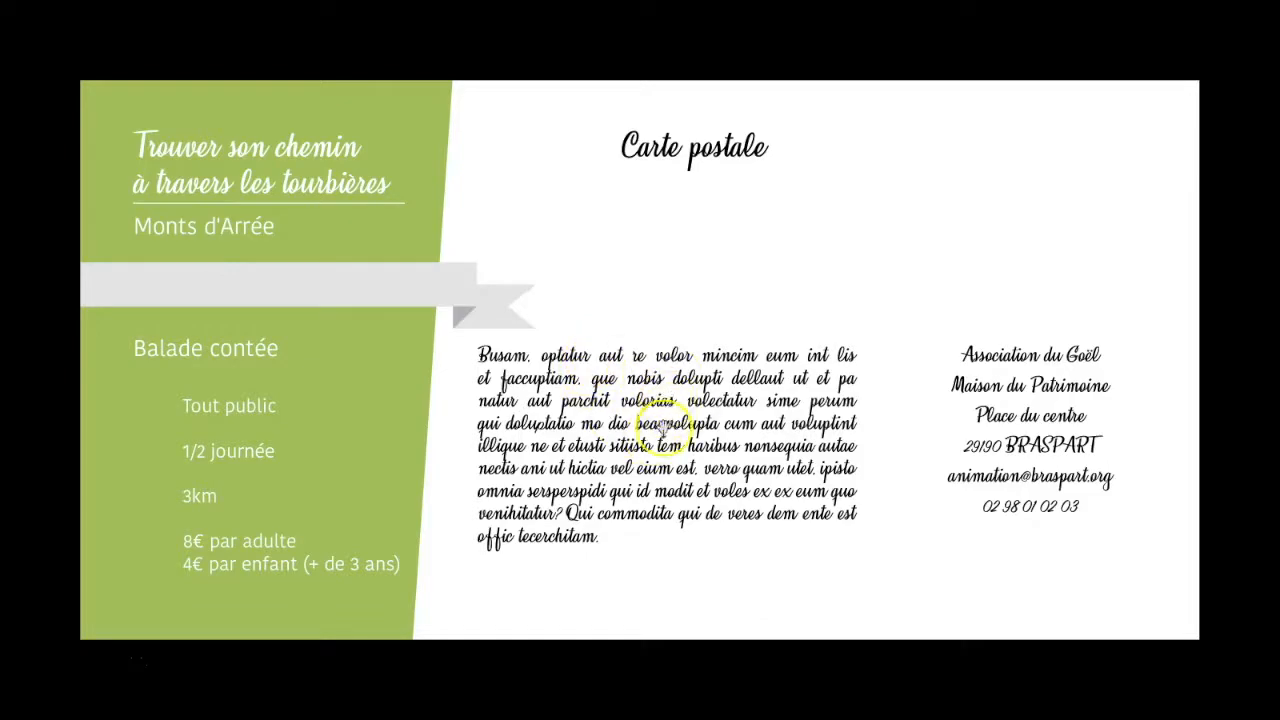
pyautogui.press('Escape')
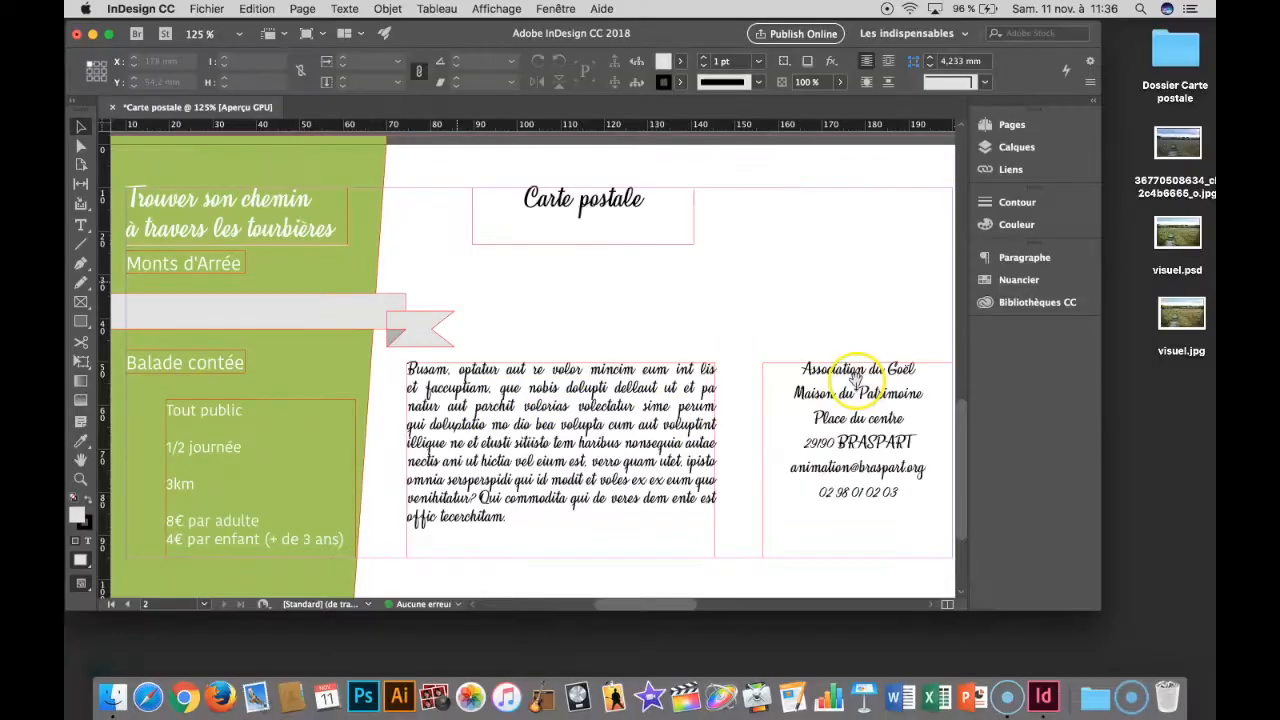
pyautogui.click(82, 245)
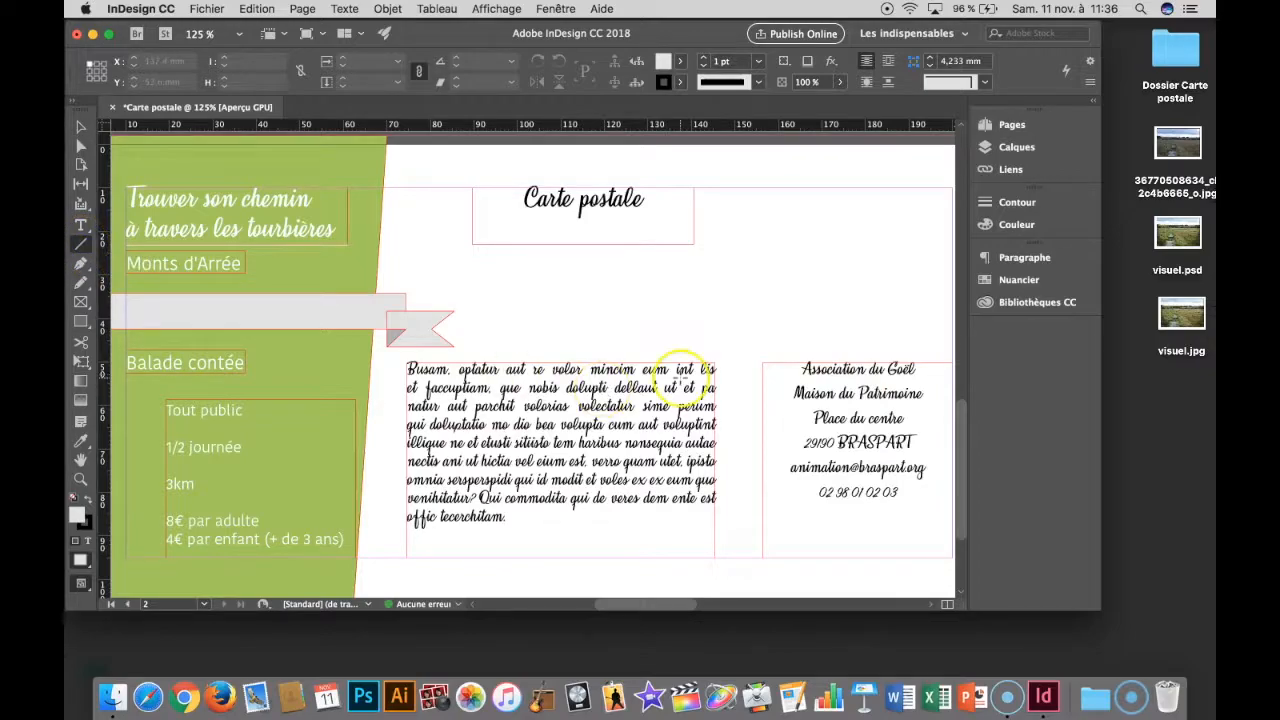
pyautogui.moveTo(733, 298); pyautogui.dragTo(758, 385)
pyautogui.moveTo(761, 399); pyautogui.dragTo(760, 550)
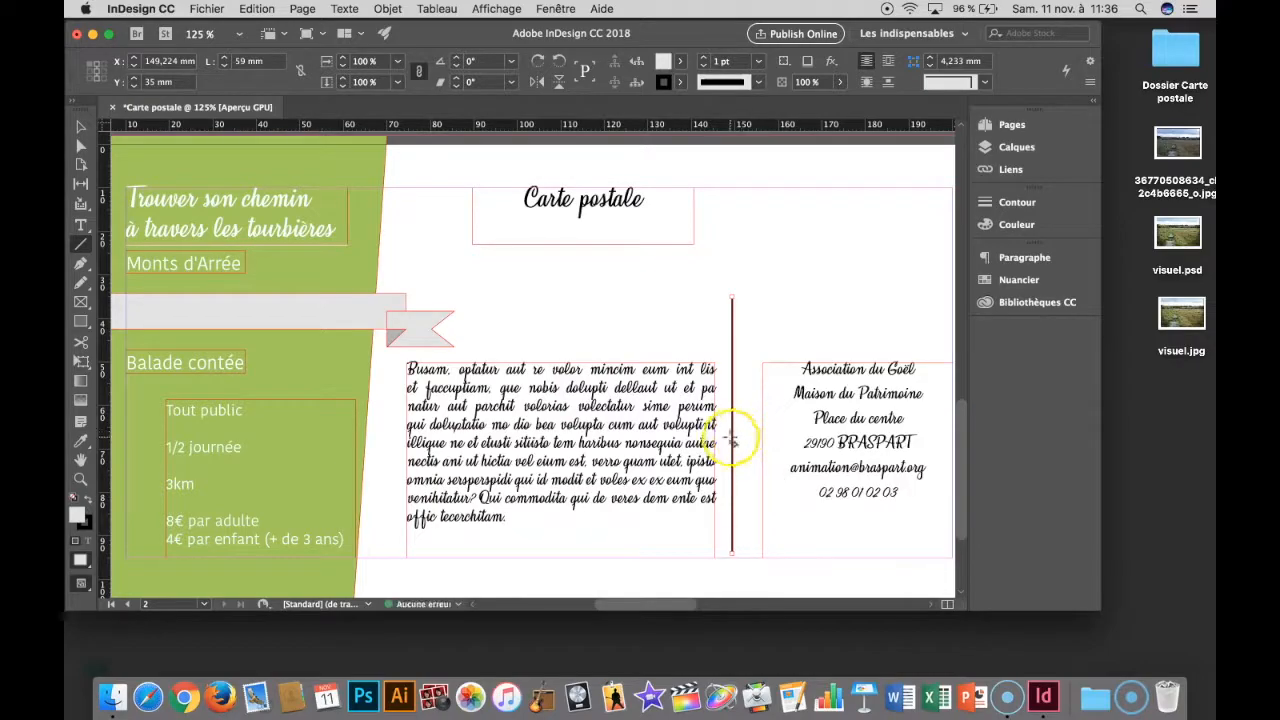
# - Centre the vertical line in the gap with its lower end on the bottom margin, and extend it upward to about 60.8 mm
pyautogui.click(80, 127)
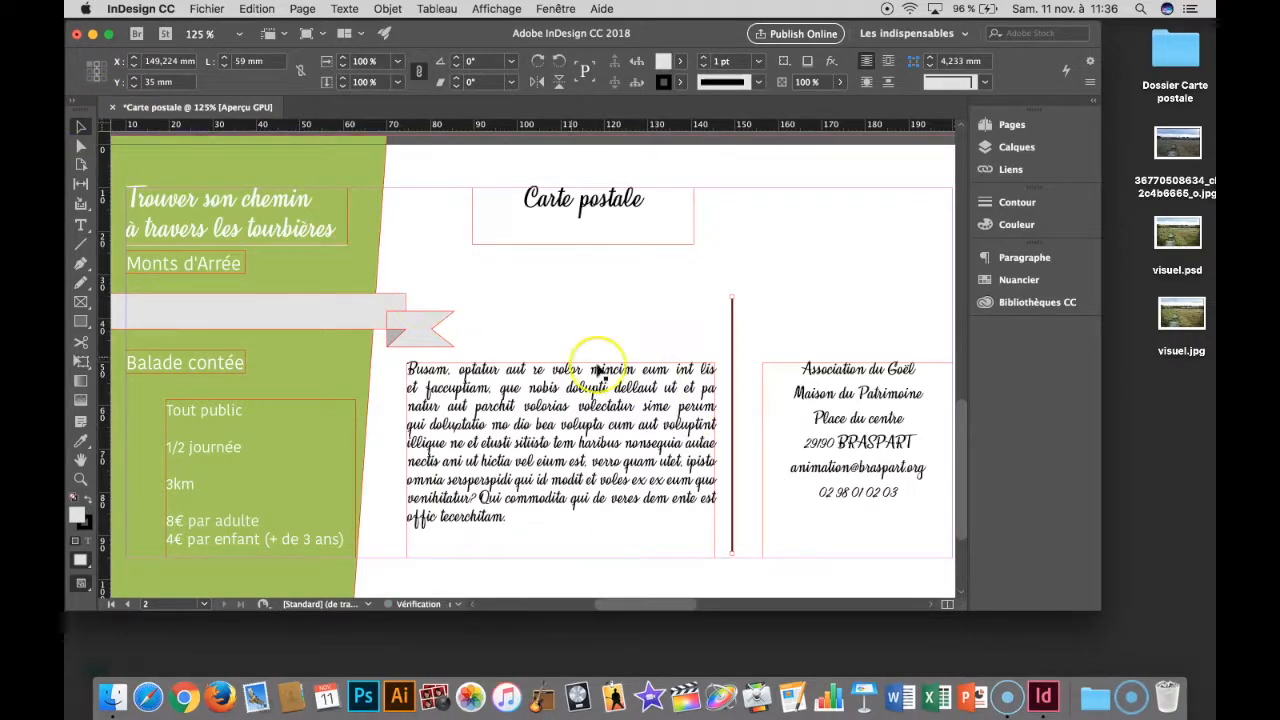
pyautogui.moveTo(736, 397); pyautogui.dragTo(743, 400)
pyautogui.click(740, 303)
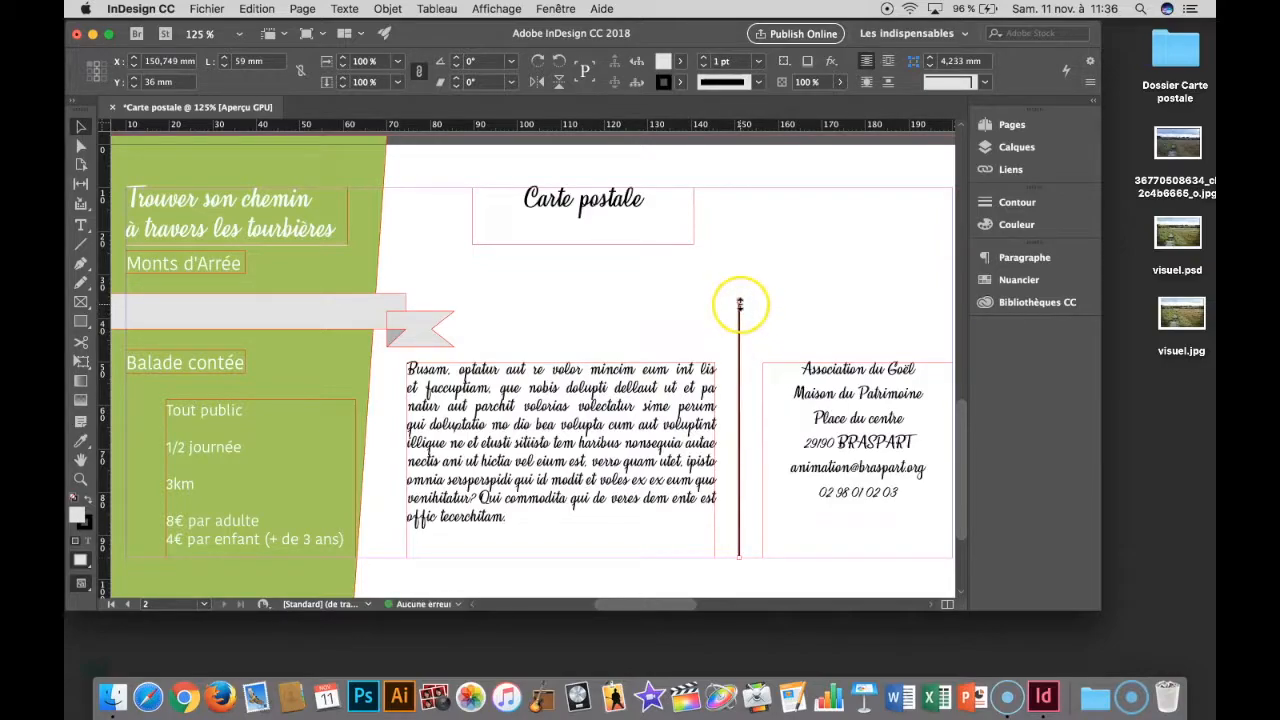
pyautogui.moveTo(740, 302); pyautogui.dragTo(736, 295)
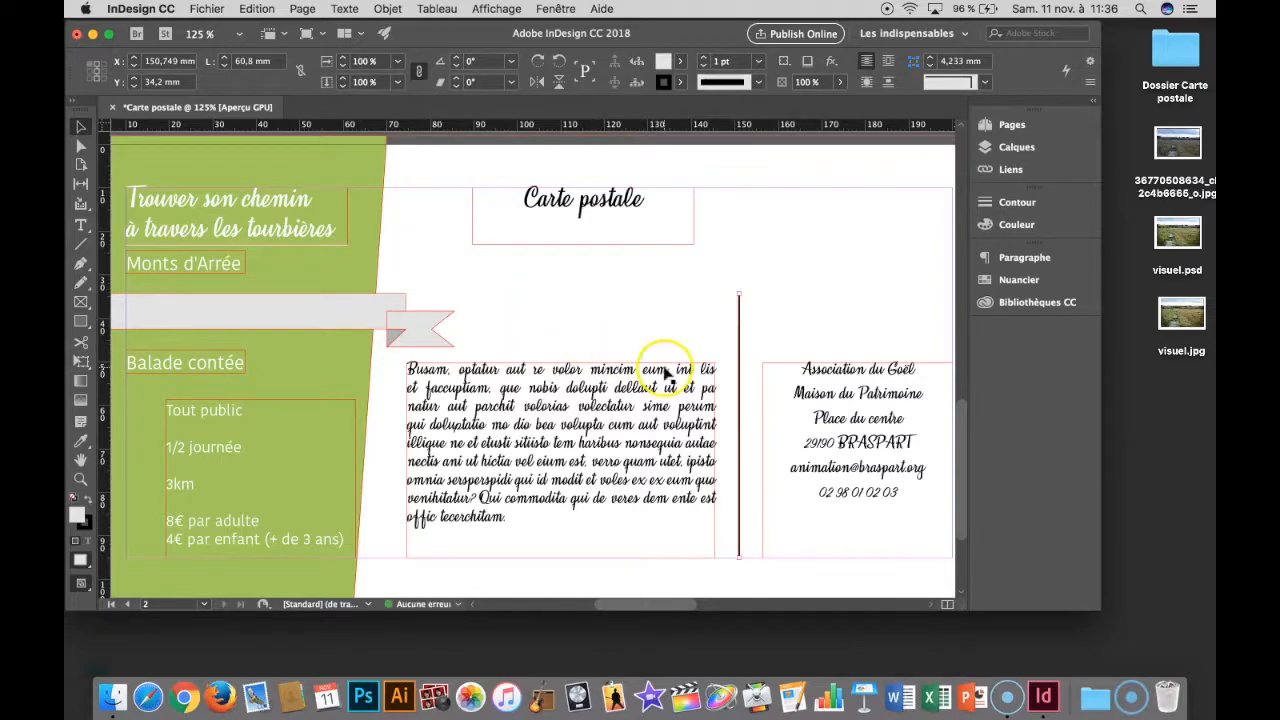
# - Set the vertical line's stroke weight to 0.5 pt
pyautogui.click(760, 62)
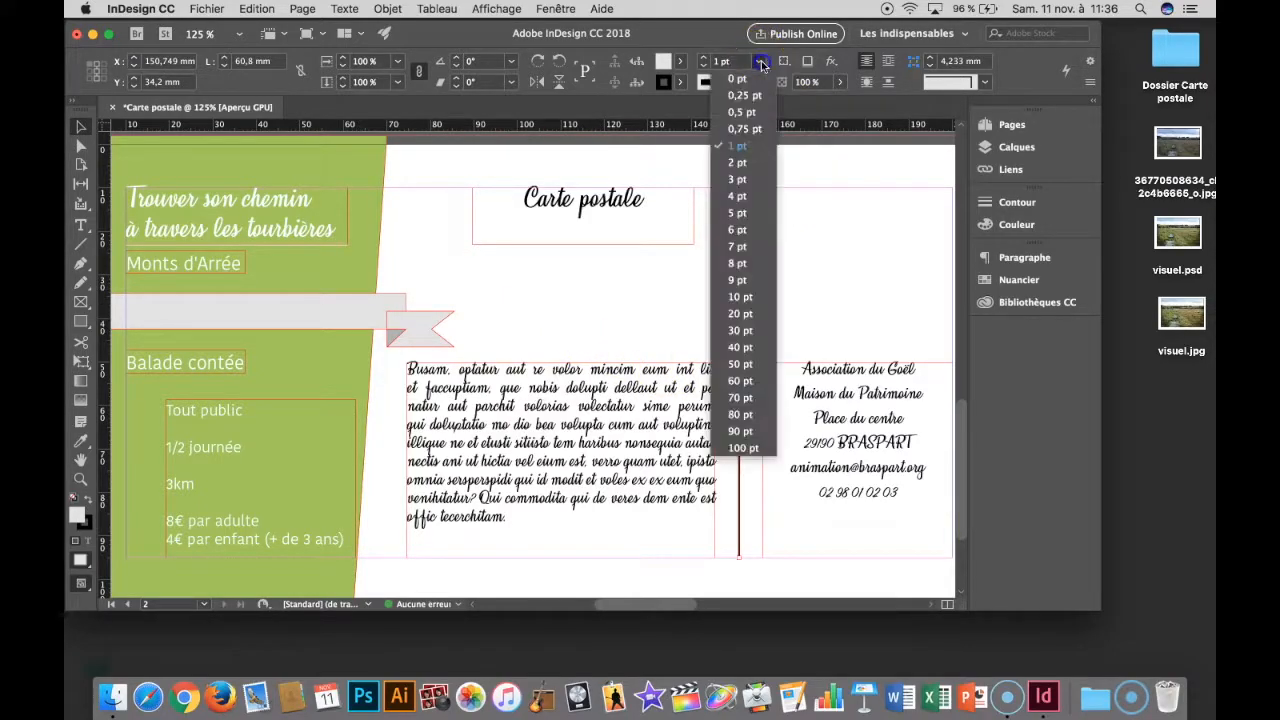
pyautogui.click(744, 112)
pyautogui.click(700, 323)
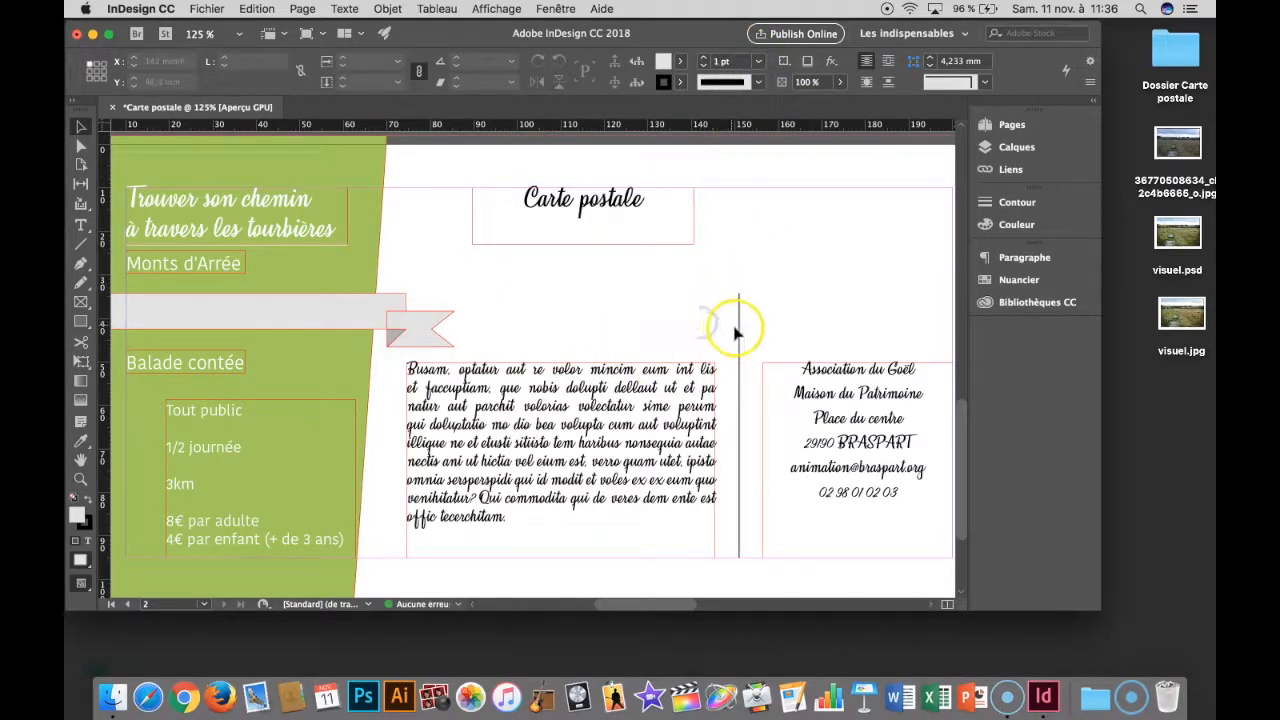
# - Duplicate the vertical line, rotate the copy to horizontal and place it just beneath the "Carte postale" heading
pyautogui.click(739, 337)
pyautogui.moveTo(739, 336); pyautogui.dragTo(618, 305)
pyautogui.moveTo(616, 532)
pyautogui.mouseDown()
pyautogui.moveTo(700, 514)
pyautogui.moveTo(752, 430)
pyautogui.moveTo(714, 266)
pyautogui.moveTo(686, 222)
pyautogui.mouseUp()
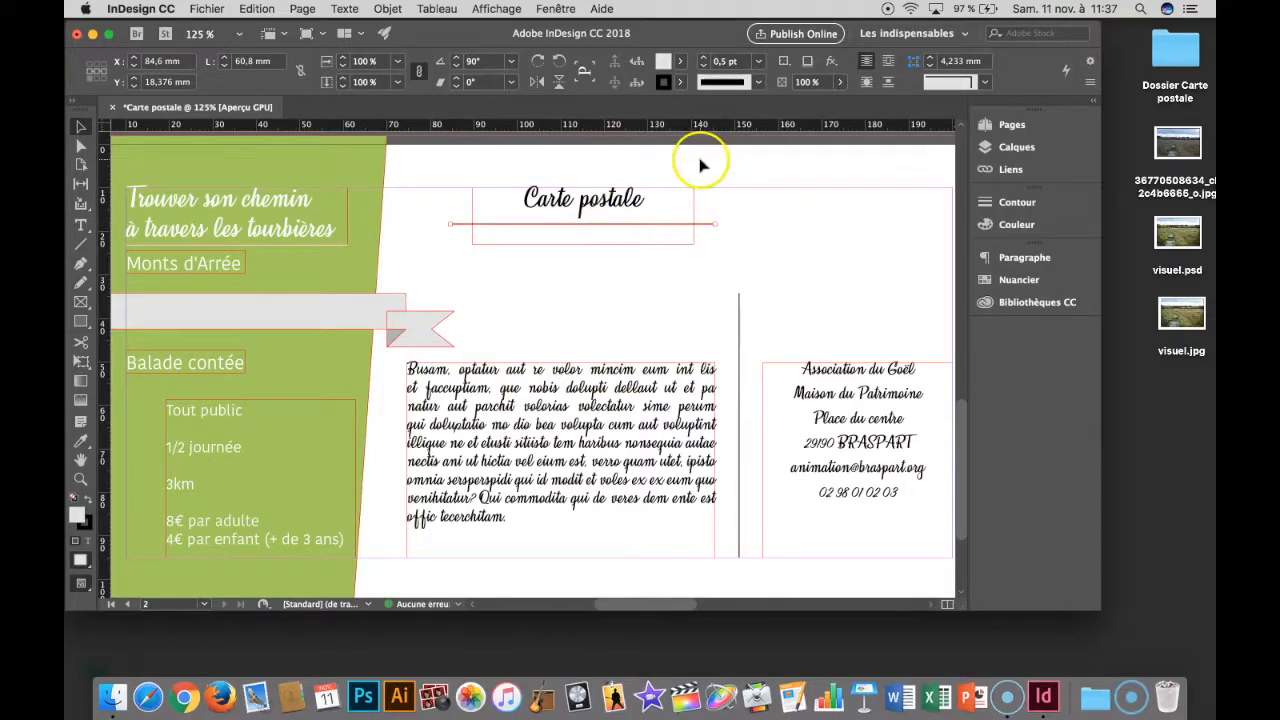
# - Change the stroke type of the line under the heading to Pointillés
pyautogui.click(757, 84)
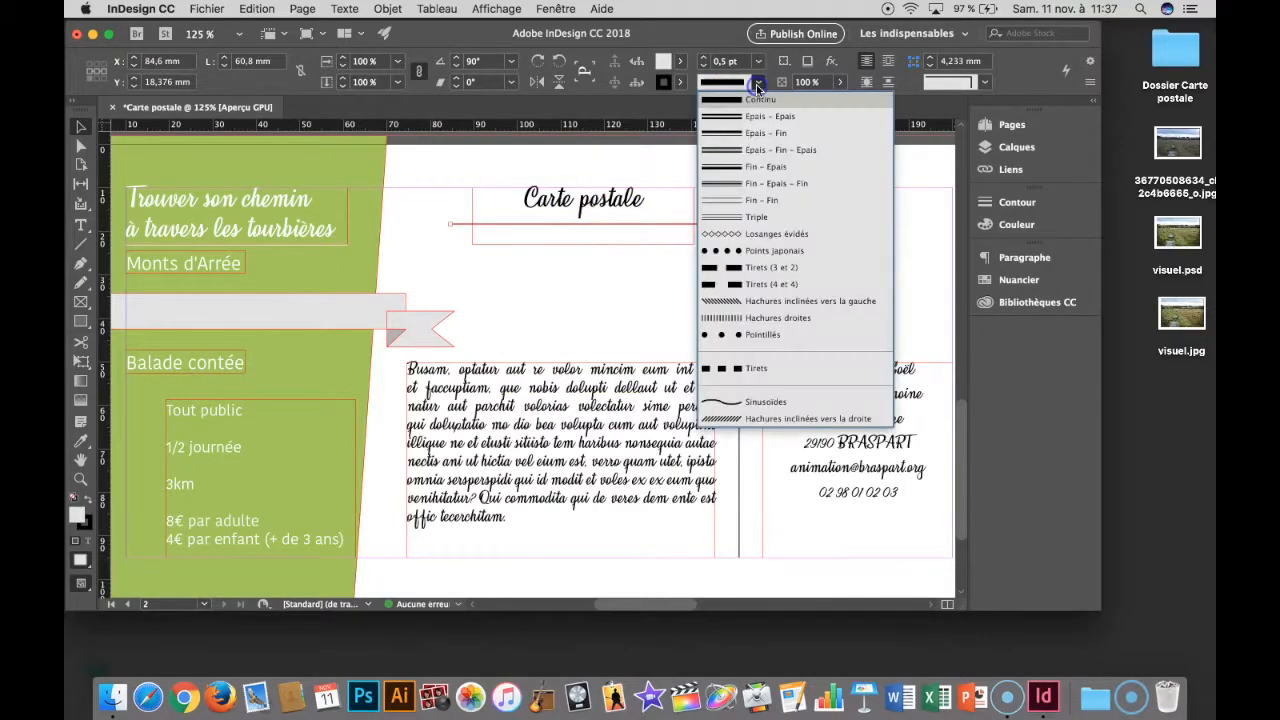
pyautogui.click(759, 336)
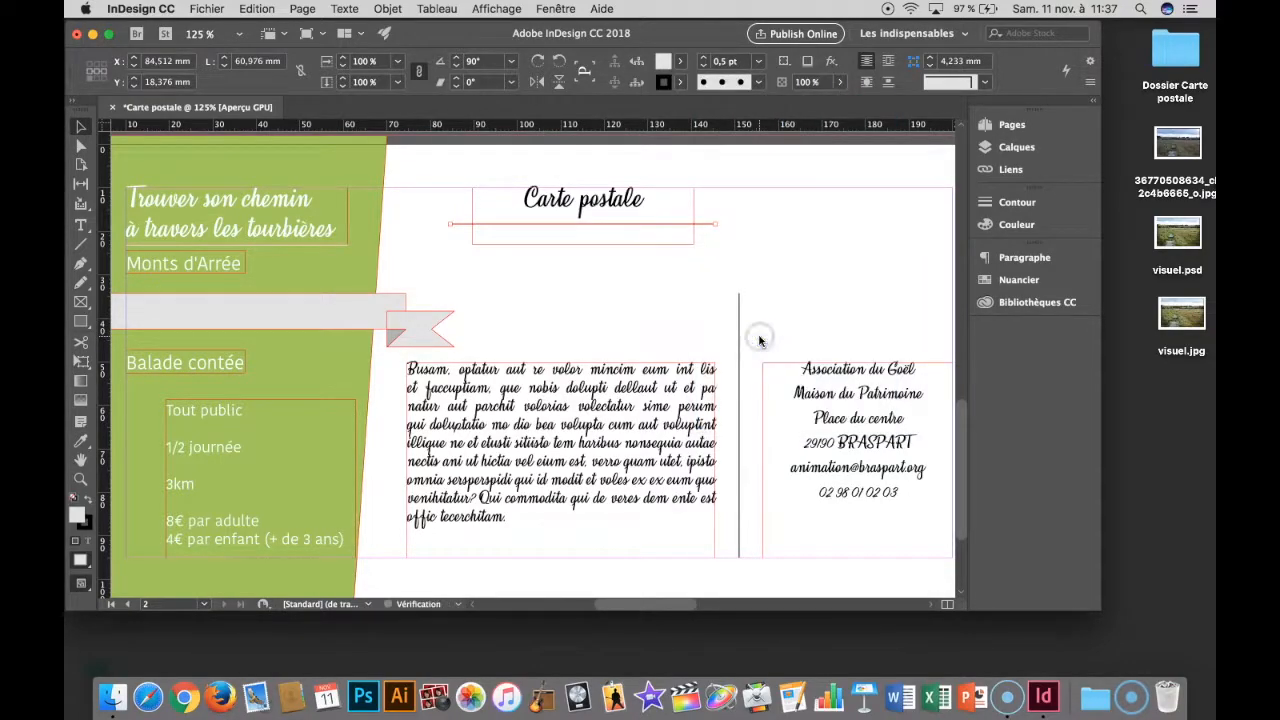
pyautogui.click(700, 231)
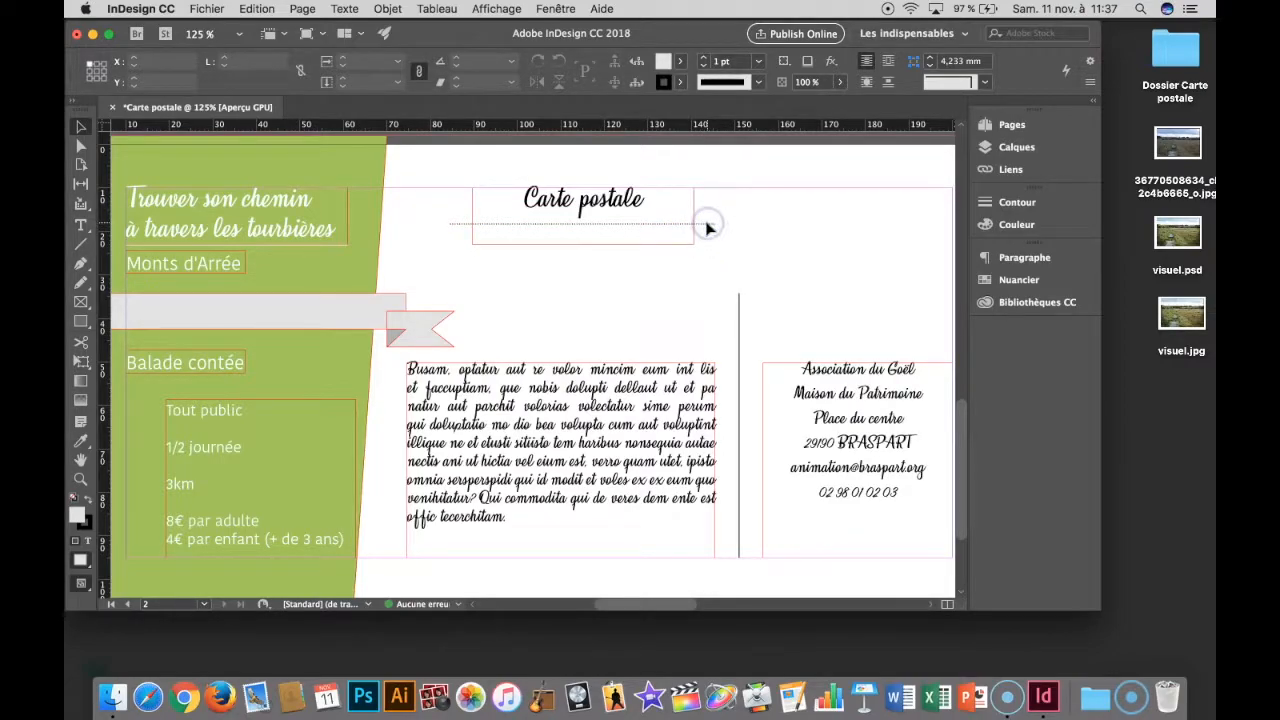
# - Shorten the dotted line from both ends to about 35.6 mm, keeping it centred under "Carte postale"
pyautogui.click(670, 232)
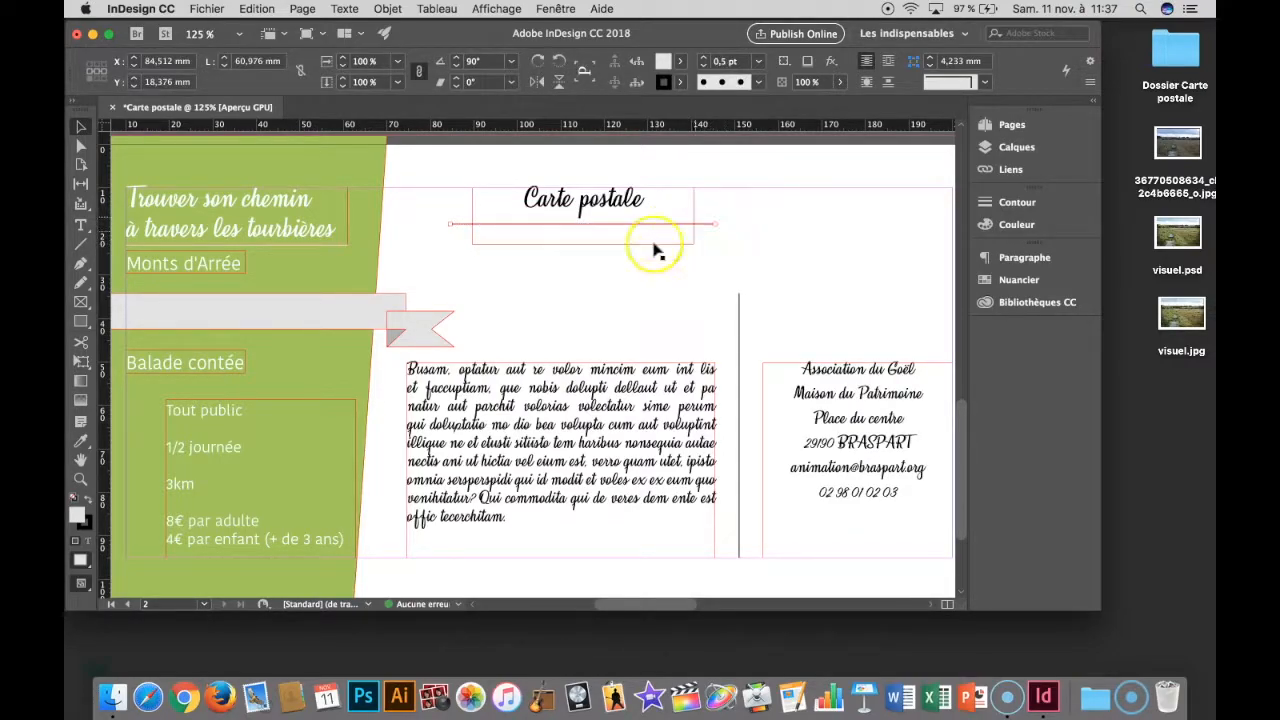
pyautogui.moveTo(704, 228)
pyautogui.mouseDown()
pyautogui.moveTo(634, 229)
pyautogui.moveTo(712, 228)
pyautogui.mouseUp()
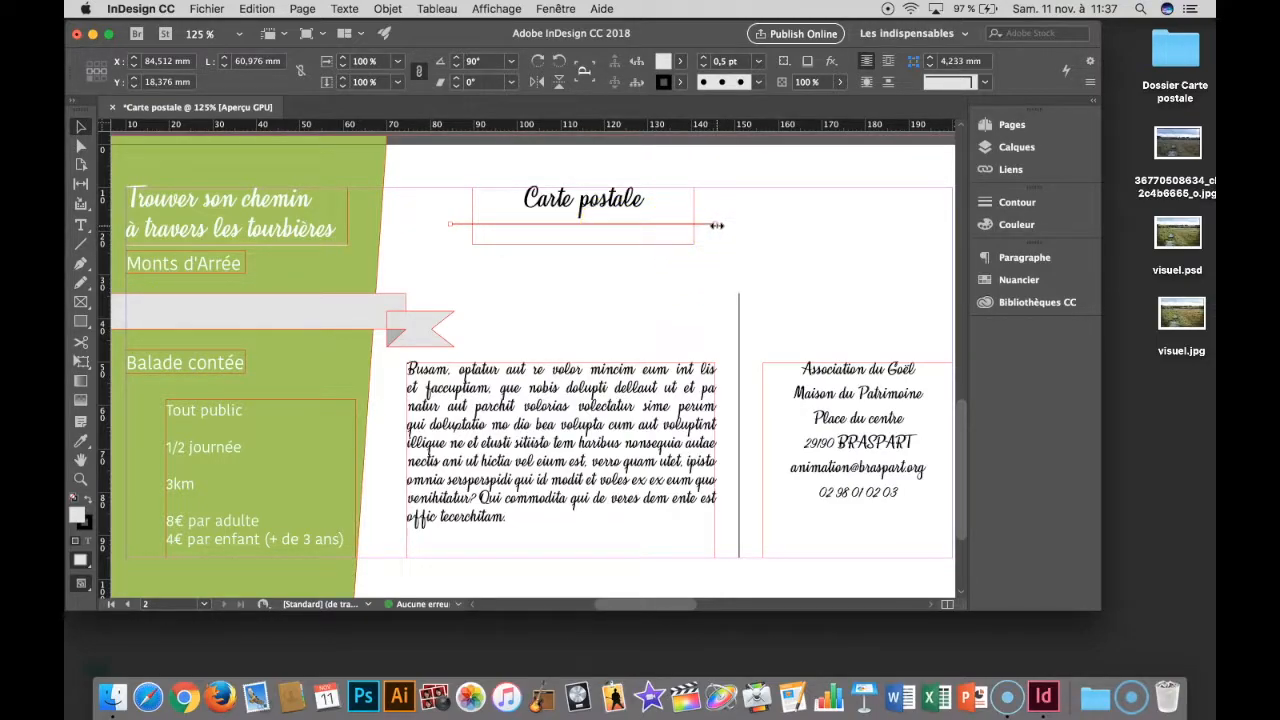
pyautogui.moveTo(717, 226); pyautogui.dragTo(678, 222)
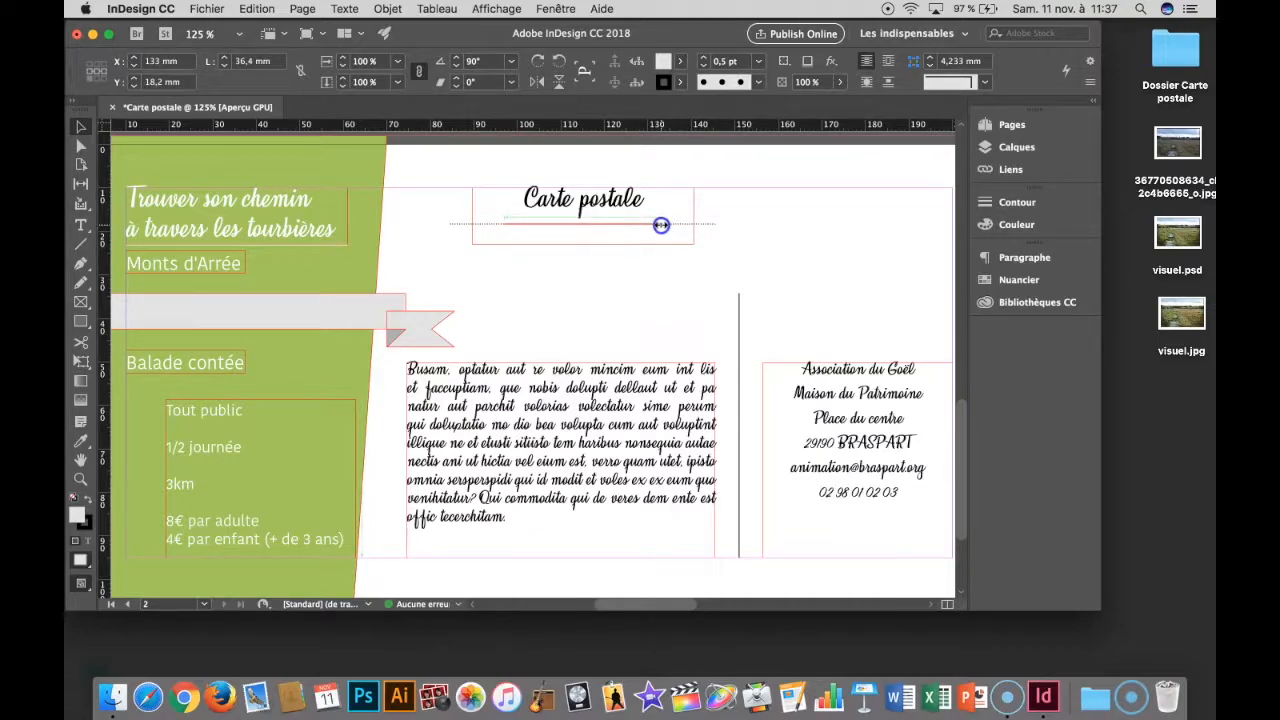
pyautogui.moveTo(660, 225); pyautogui.dragTo(660, 225)
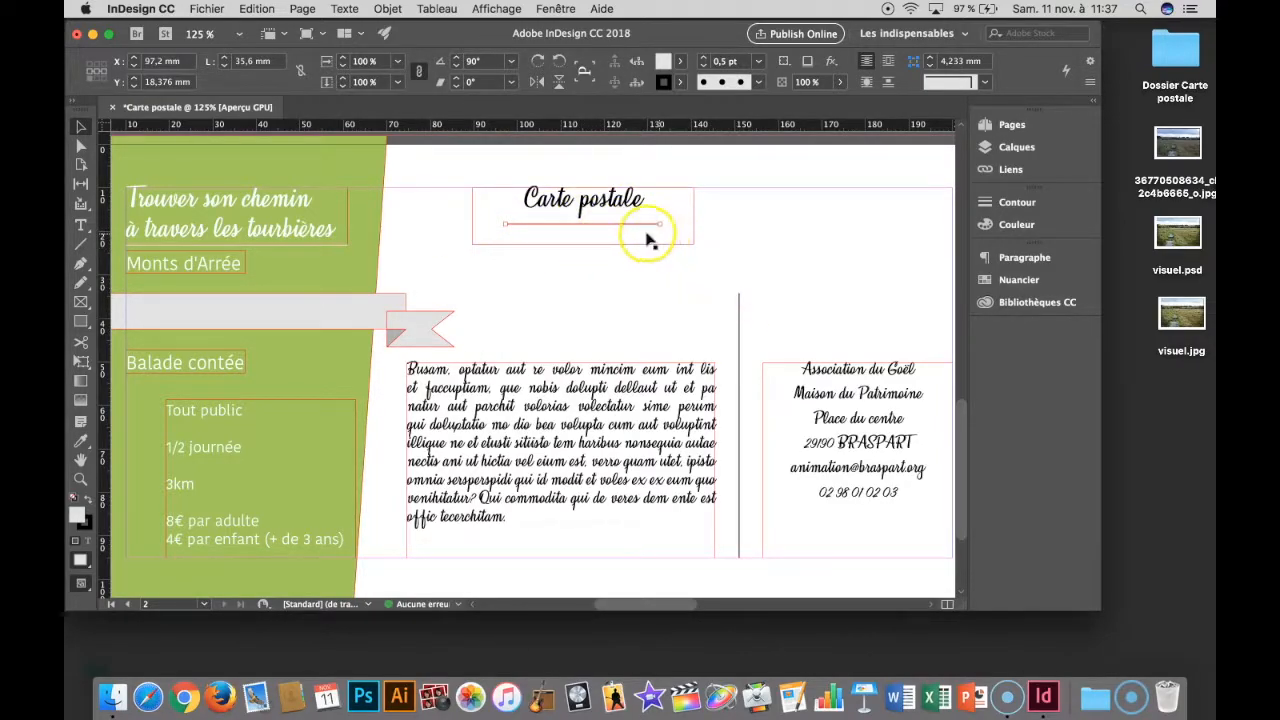
# - Copy the dotted line into the contact block, widen it to about 39.55 mm and repeat it beneath each of the first four lines
pyautogui.moveTo(649, 235); pyautogui.dragTo(897, 385)
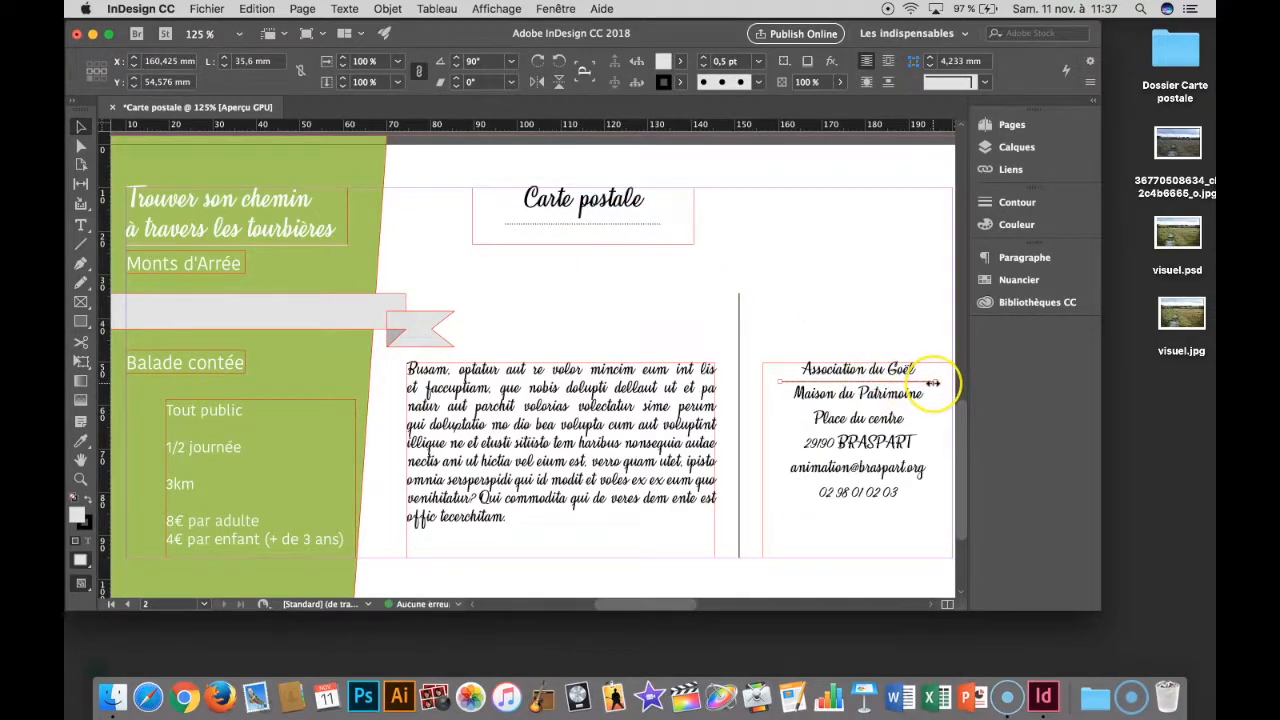
pyautogui.hscroll(3, 929, 380)
pyautogui.click(875, 383)
pyautogui.moveTo(870, 387); pyautogui.dragTo(866, 467)
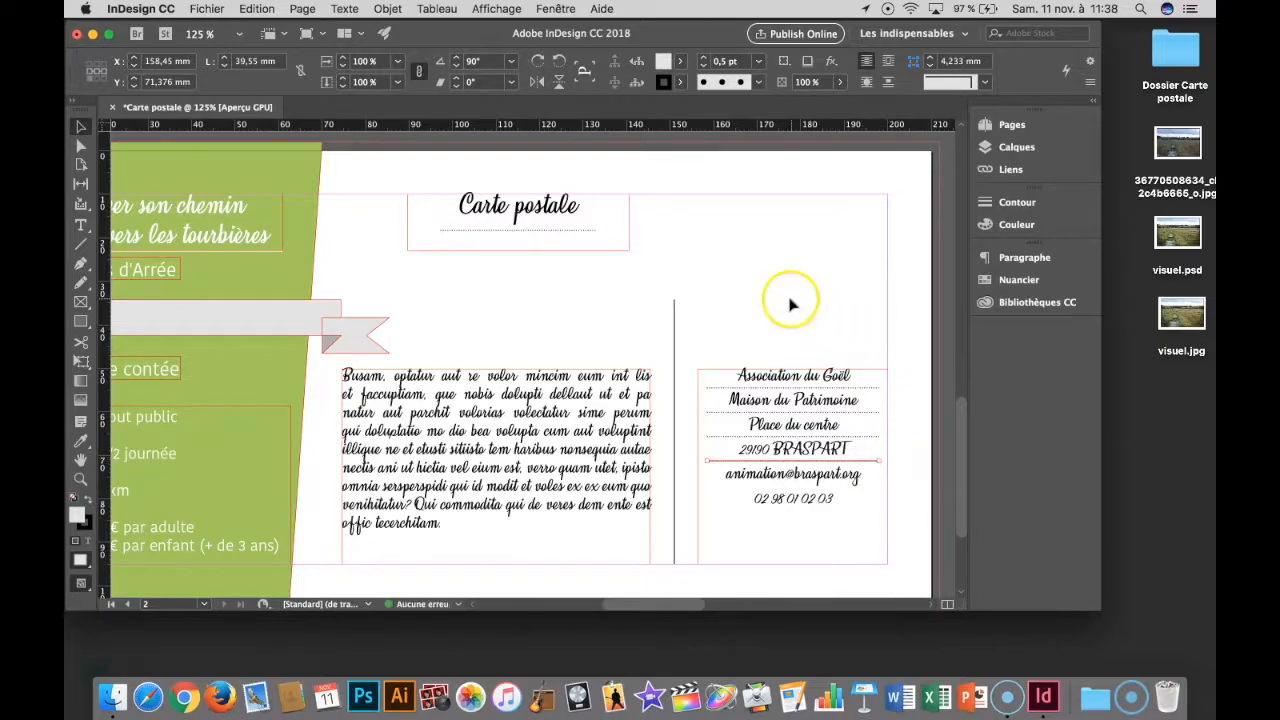
pyautogui.click(811, 310)
pyautogui.hotkey('shift', 'w')
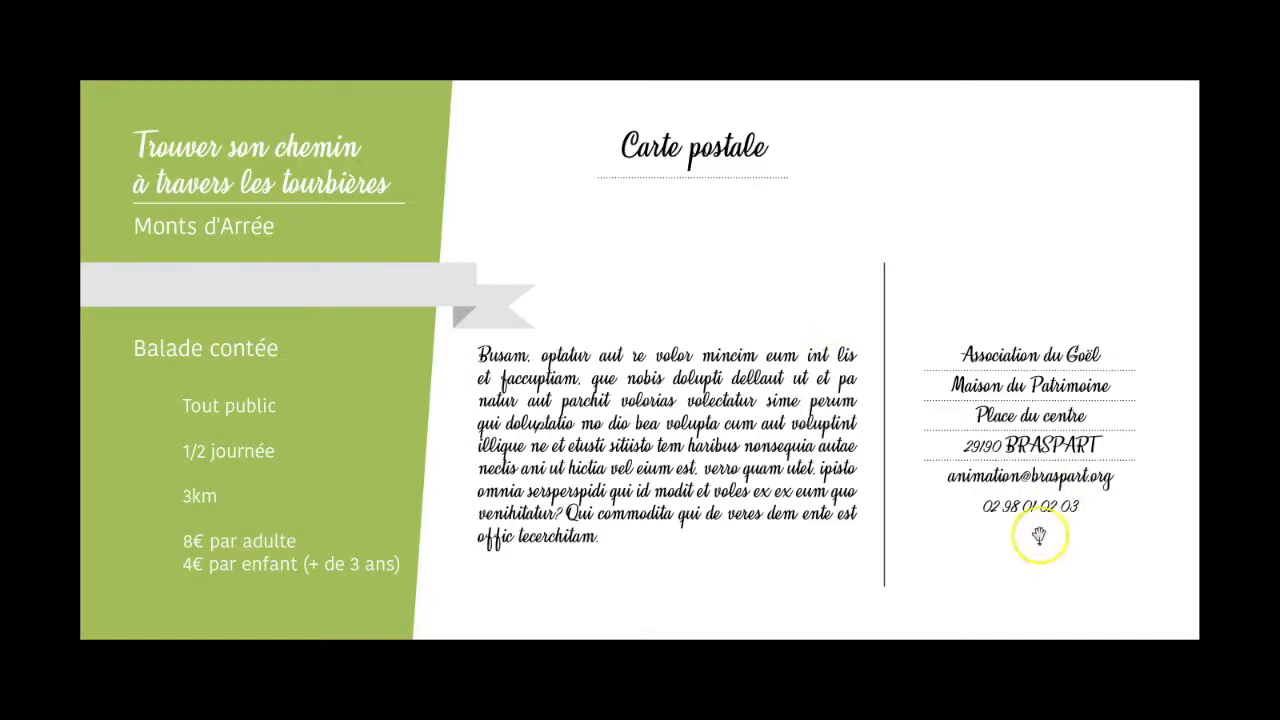
pyautogui.press('Escape')
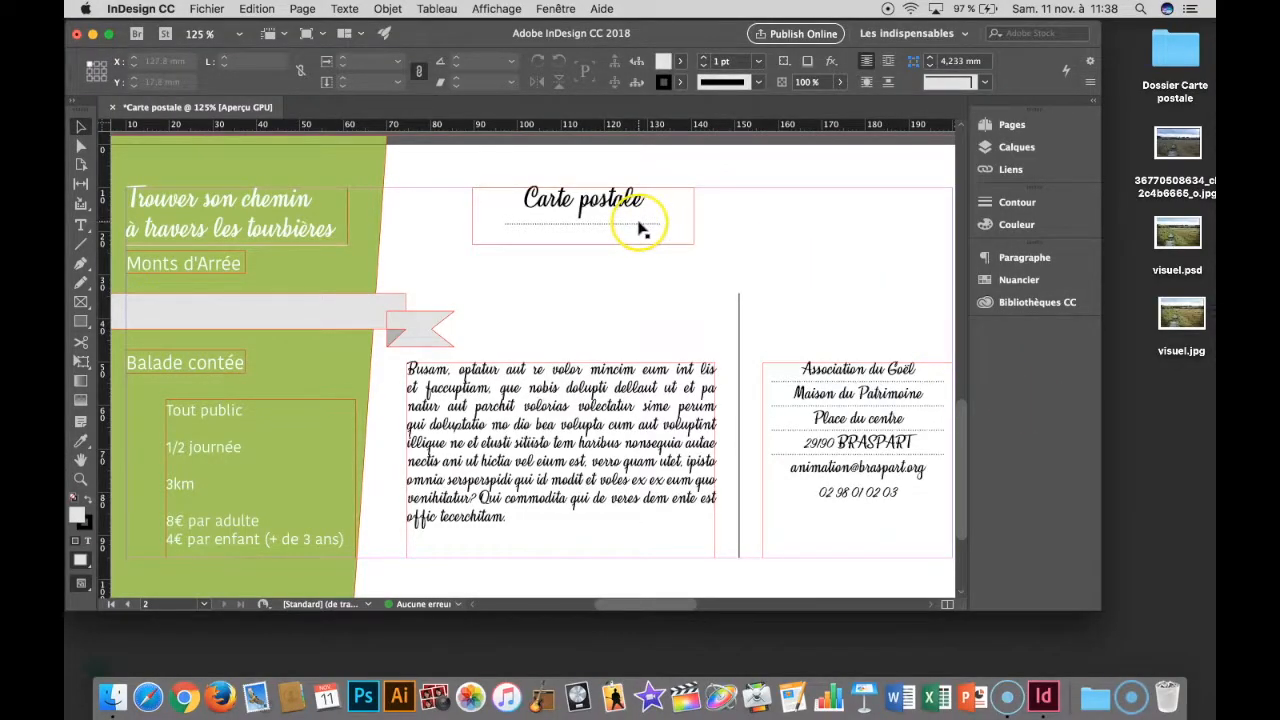
# - Duplicate the heading's dotted line as a vertical line about 19.65 mm long, starting at the top margin above the contact block
pyautogui.click(640, 225)
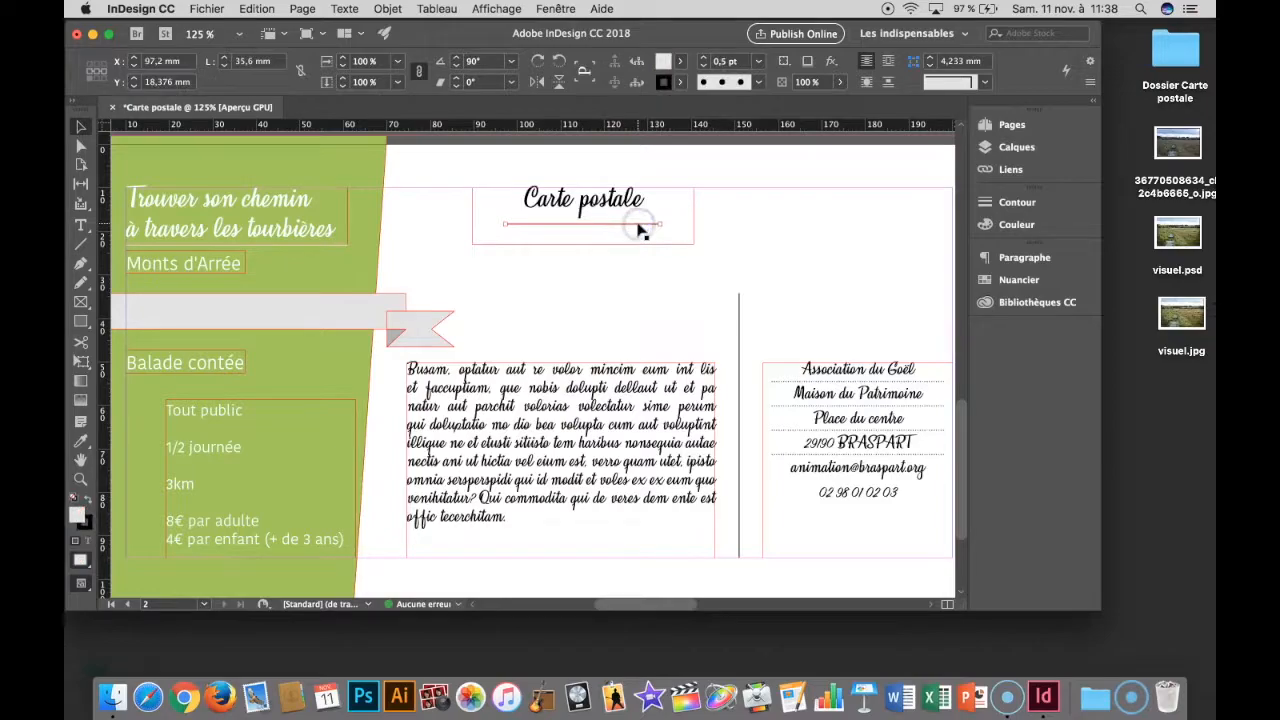
pyautogui.moveTo(640, 225); pyautogui.dragTo(848, 234)
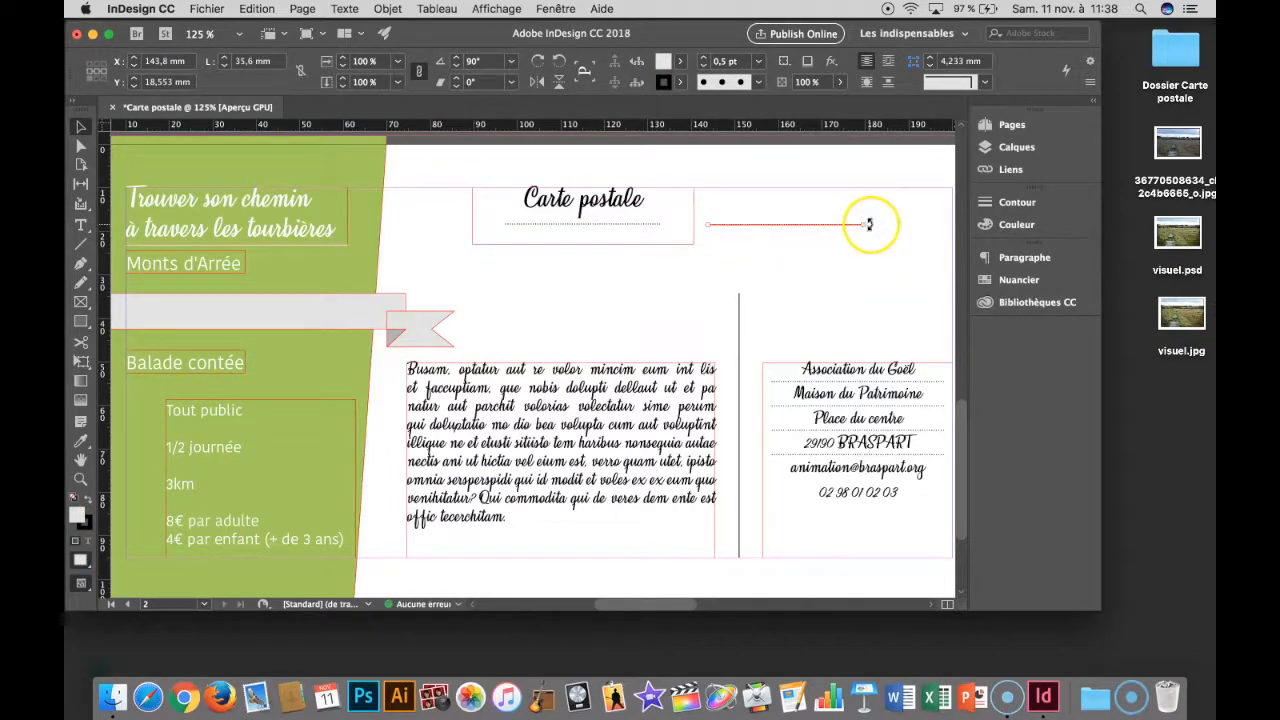
pyautogui.moveTo(870, 224); pyautogui.dragTo(785, 192)
pyautogui.click(784, 304)
pyautogui.moveTo(784, 304); pyautogui.dragTo(789, 274)
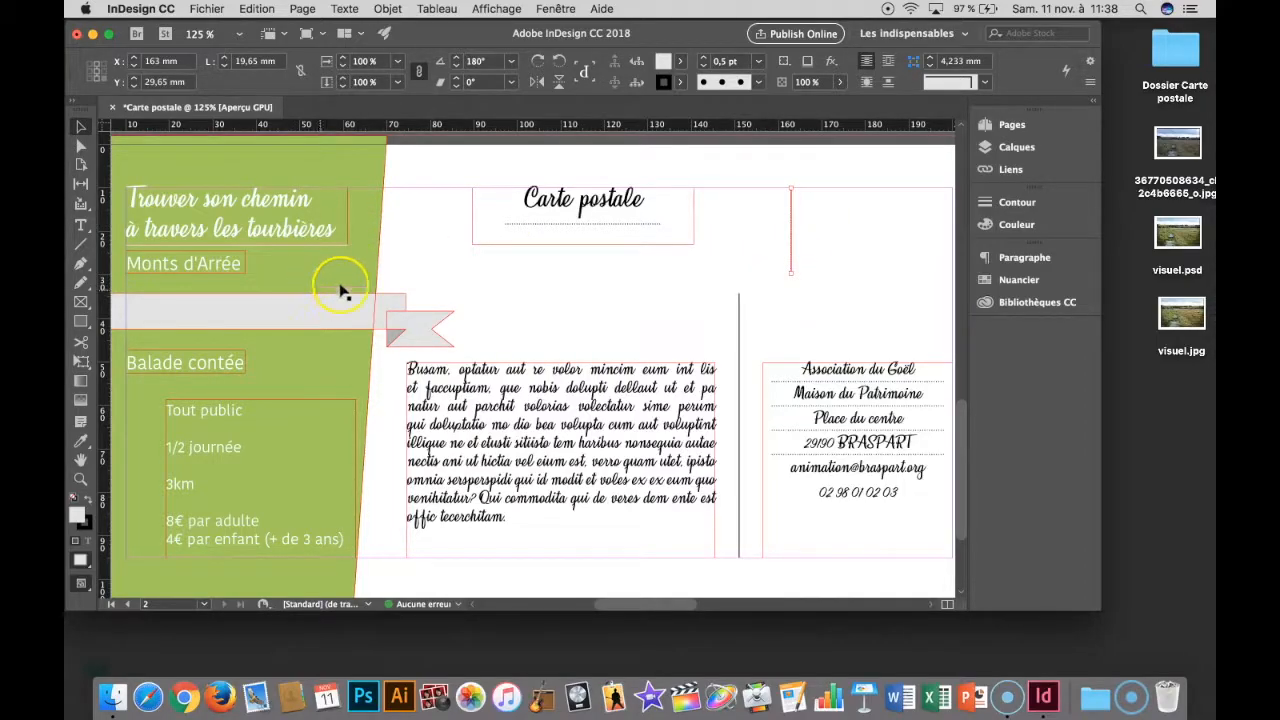
# - Draw a rectangle about 36 by 19.65 mm between the short dotted vertical line and the page's right margin
pyautogui.hscroll(2, 743, 275)
pyautogui.scroll(2, 743, 275)
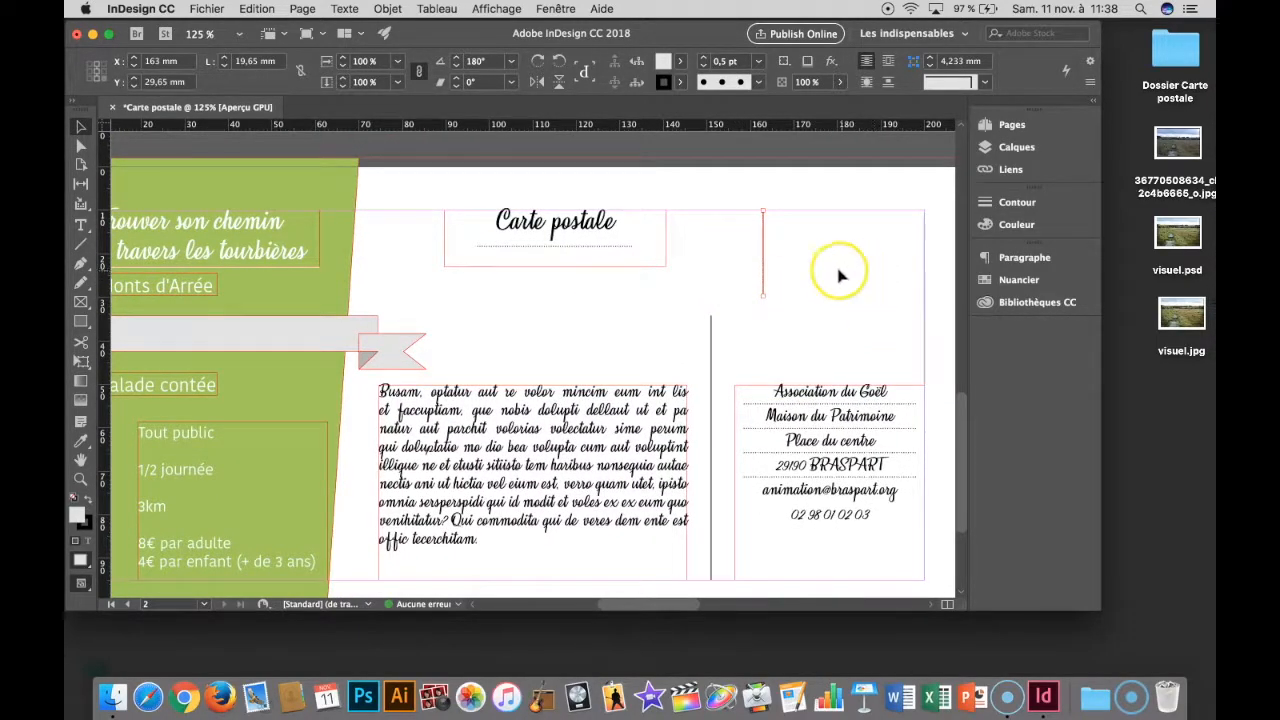
pyautogui.click(80, 321)
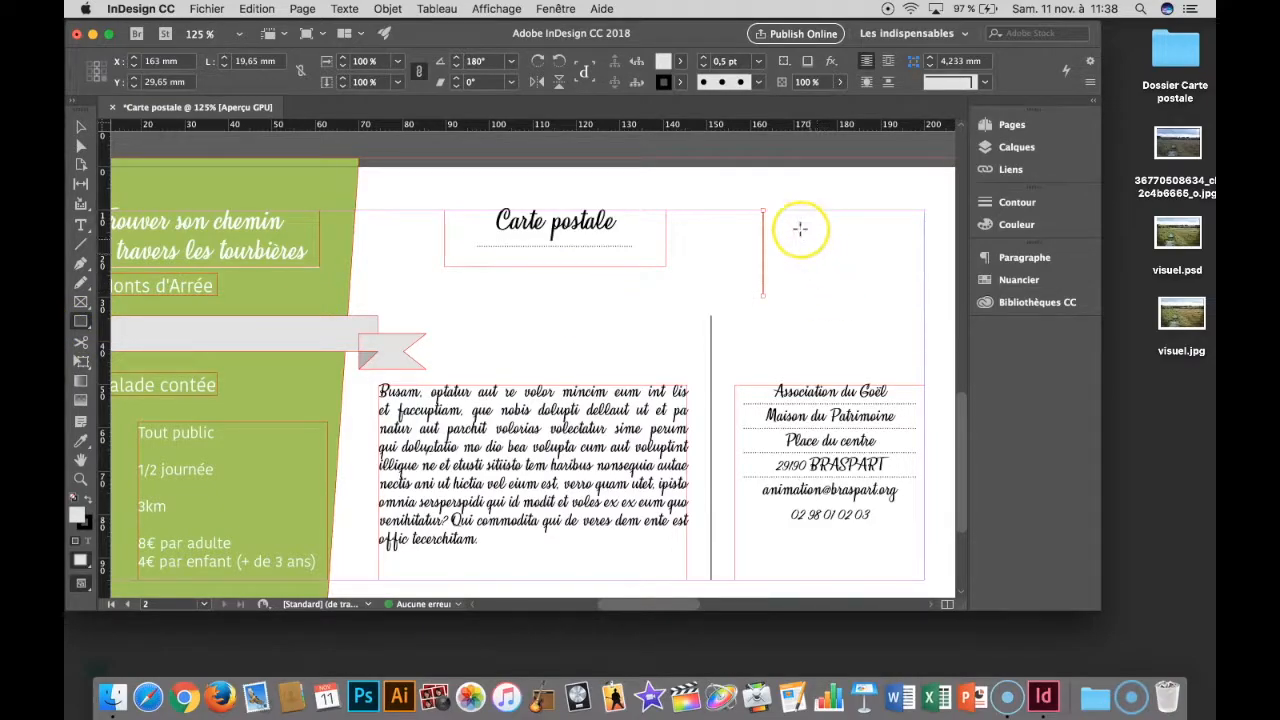
pyautogui.moveTo(766, 211); pyautogui.dragTo(924, 296)
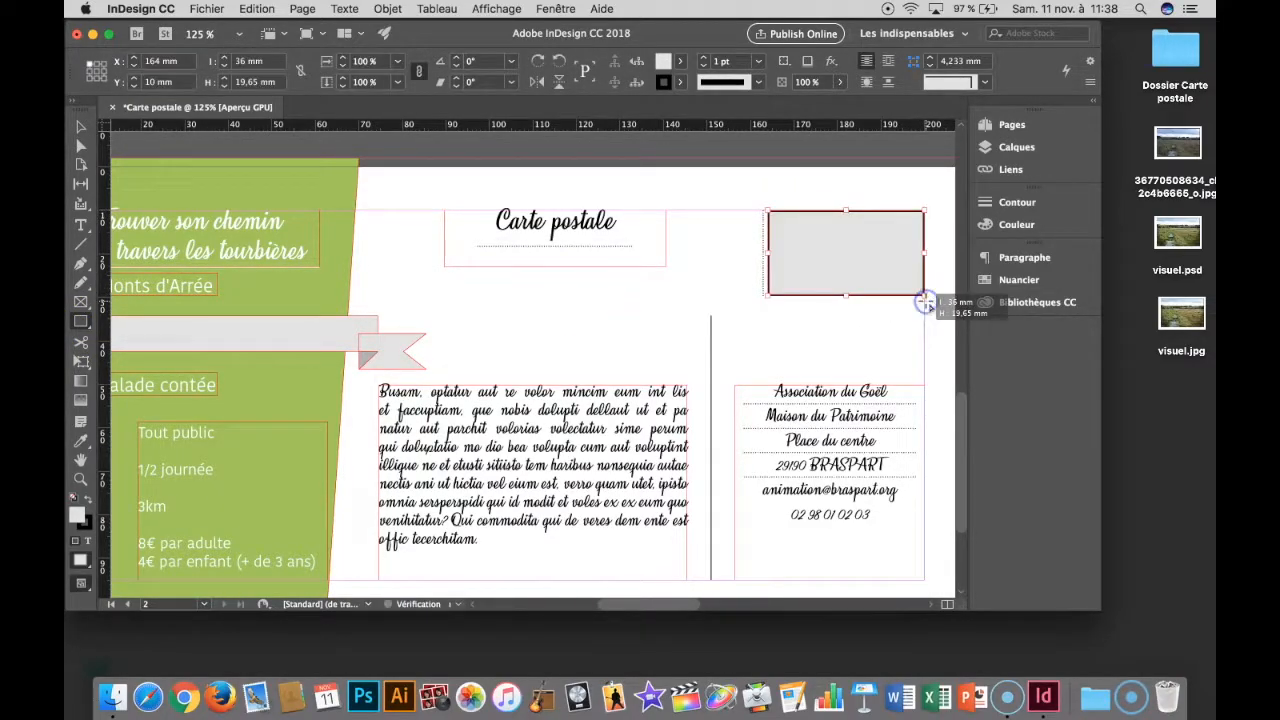
# - Set both the fill and the stroke of the new rectangle to [Sans]
pyautogui.click(680, 61)
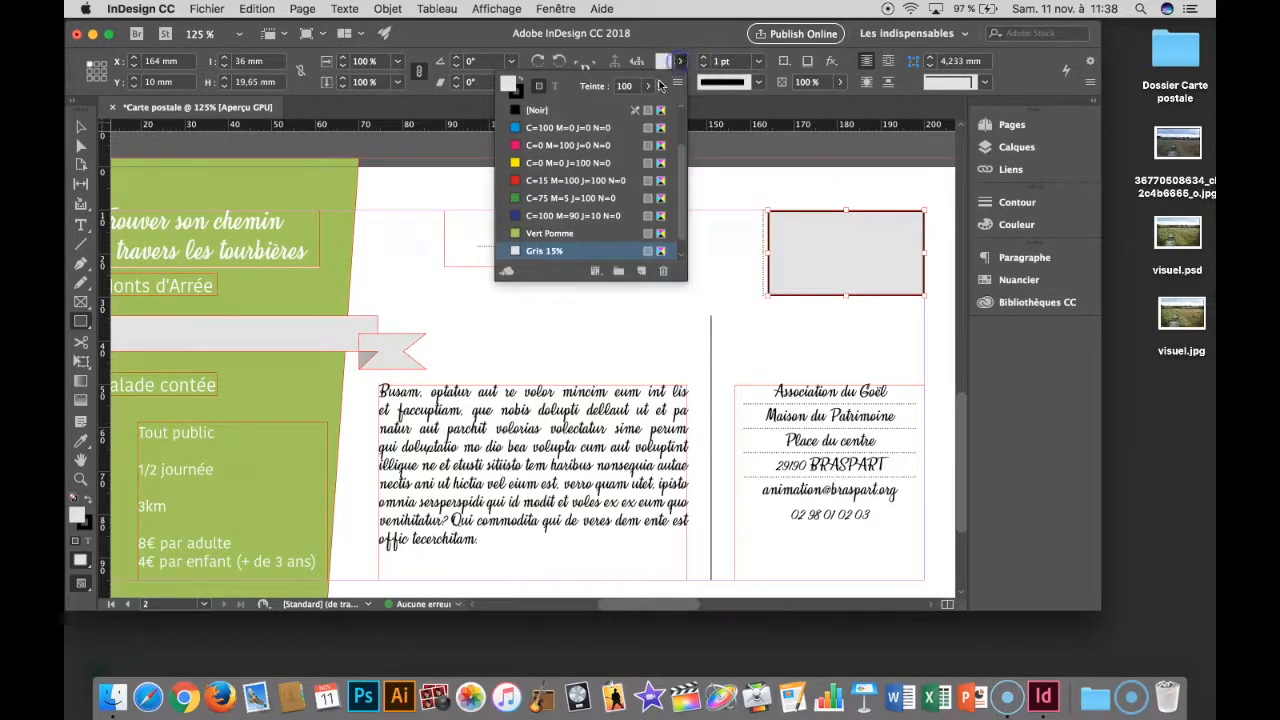
pyautogui.scroll(3, 570, 120)
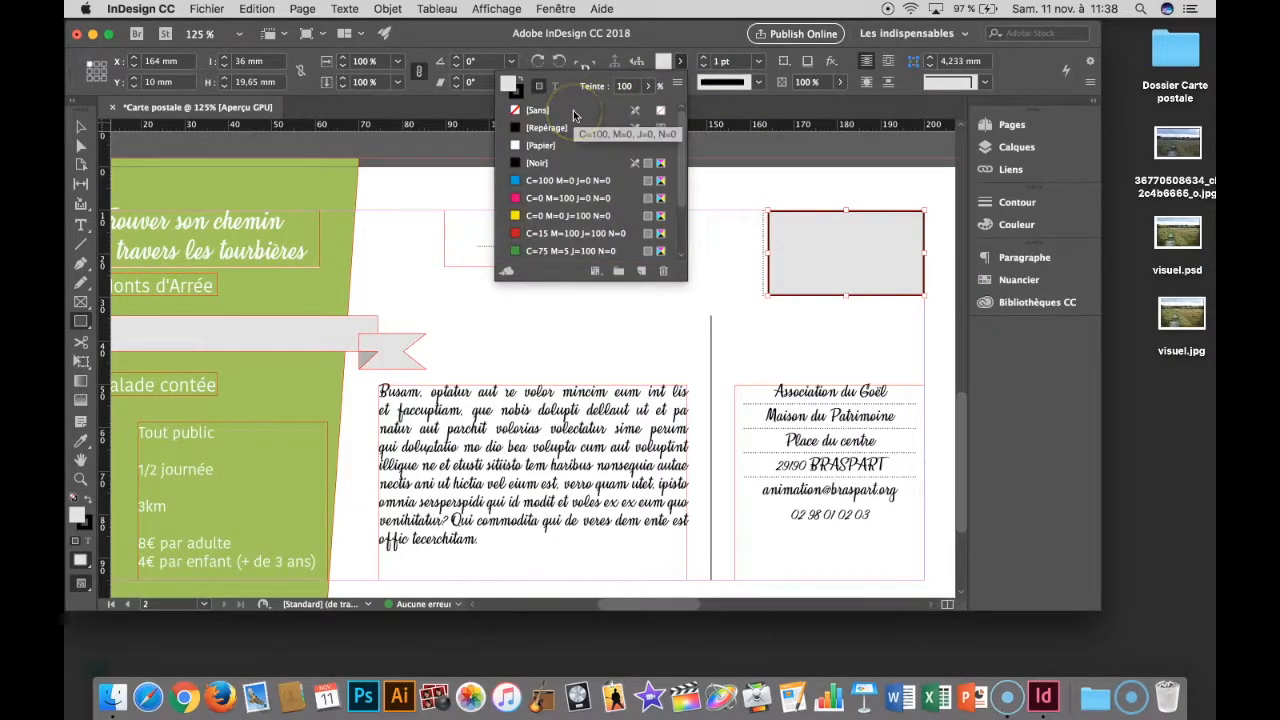
pyautogui.click(550, 110)
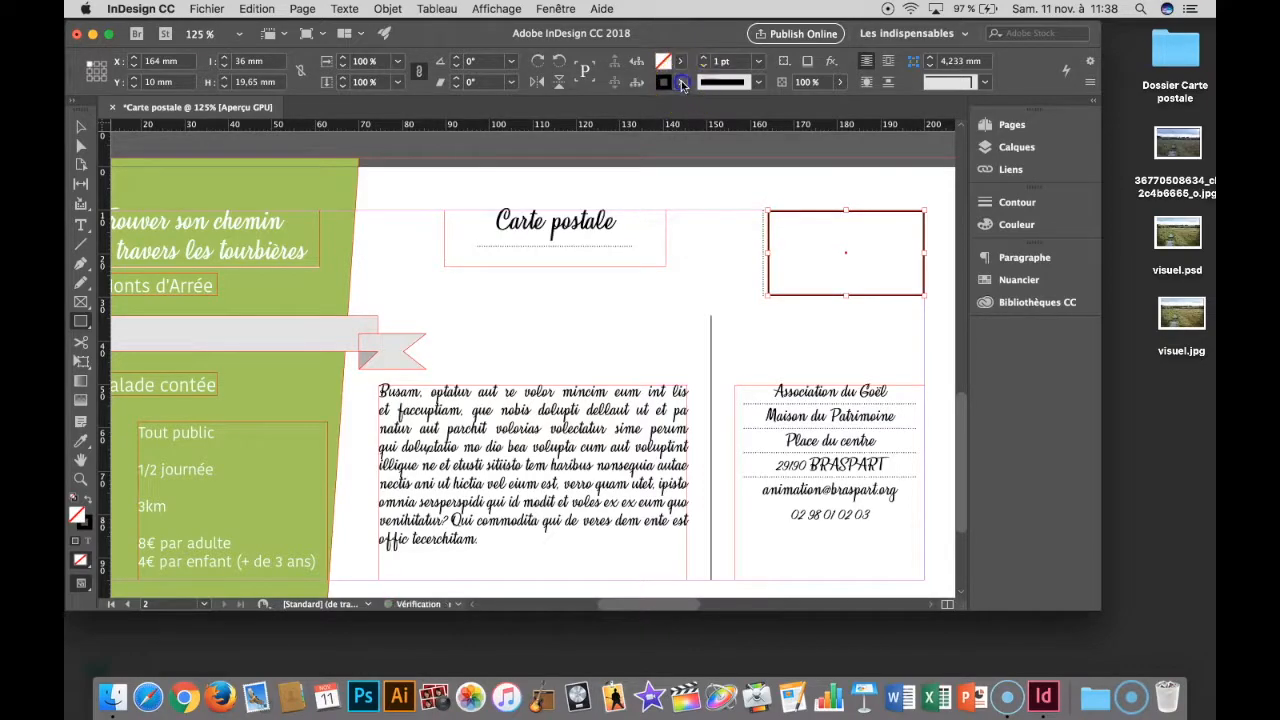
pyautogui.click(680, 82)
pyautogui.click(602, 131)
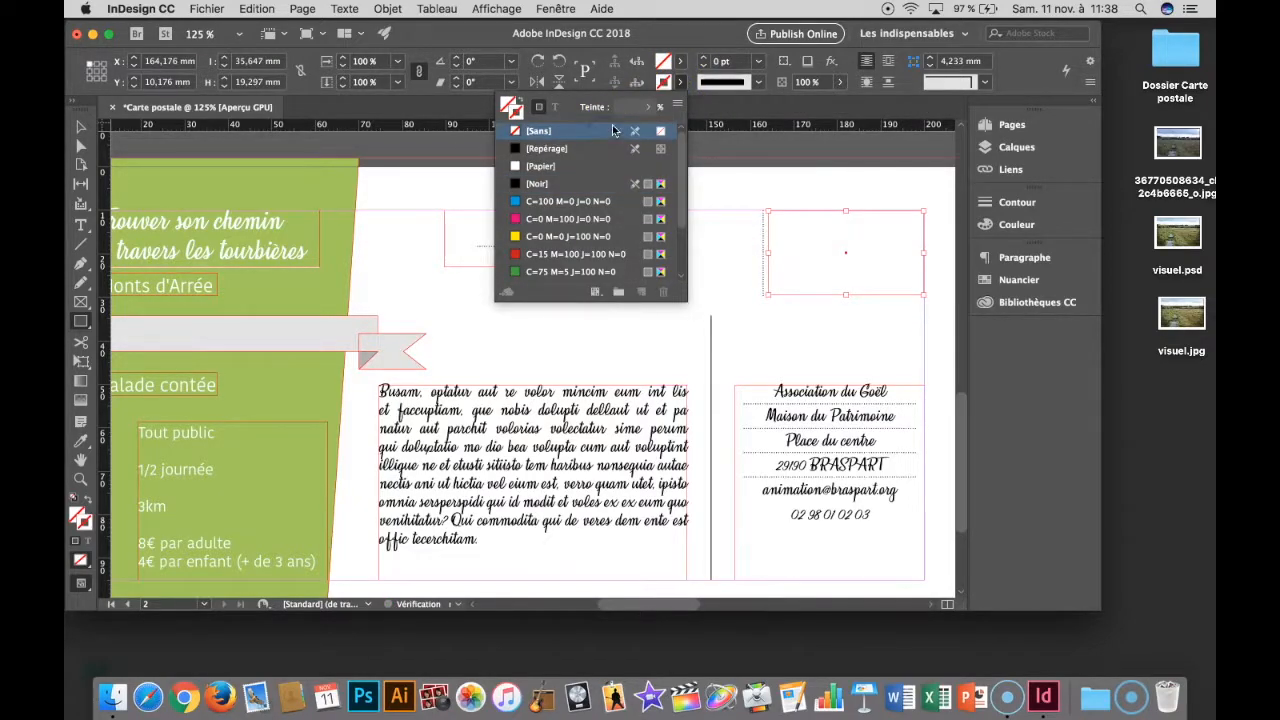
pyautogui.click(679, 33)
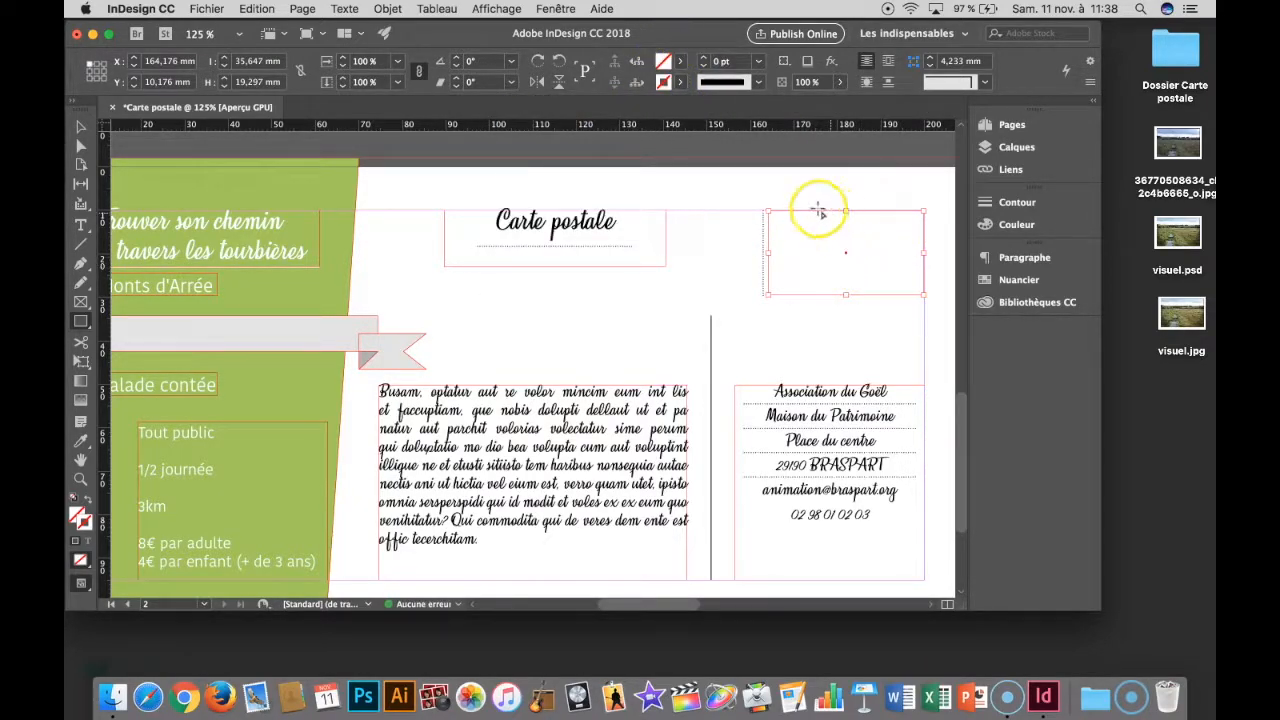
# - Stretch the empty rectangle to the top and right margins, making it about 35.8 by 19.5 mm
pyautogui.click(84, 129)
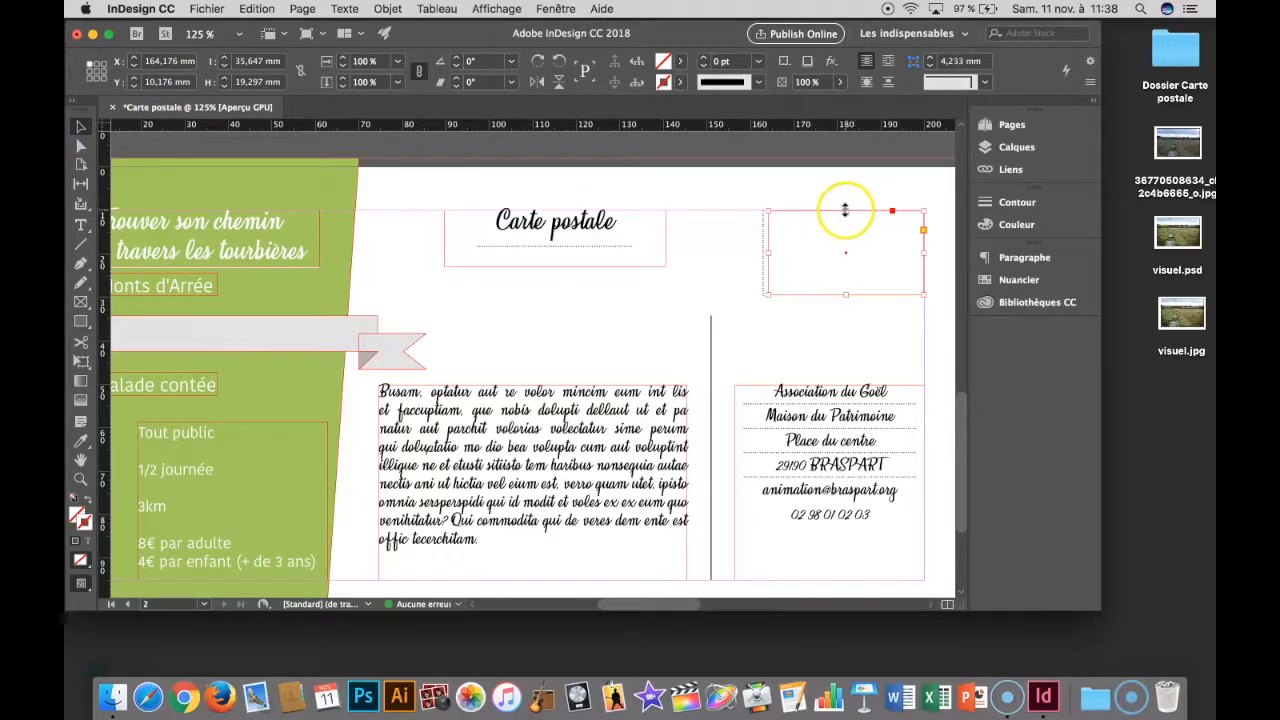
pyautogui.moveTo(845, 209); pyautogui.dragTo(843, 210)
pyautogui.moveTo(927, 254); pyautogui.dragTo(927, 253)
# - Import visuel.jpg from the Bureau folder into the empty rectangle beside the short dotted vertical line
pyautogui.click(900, 217)
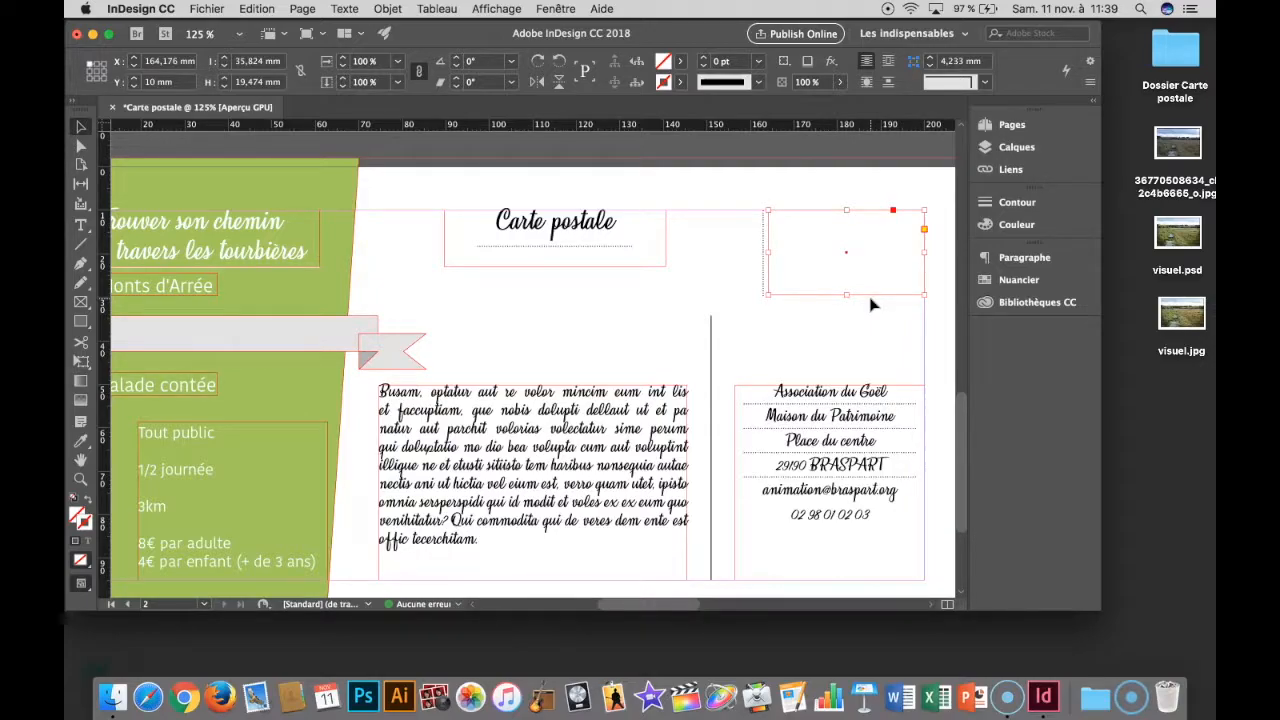
pyautogui.press('super+d')
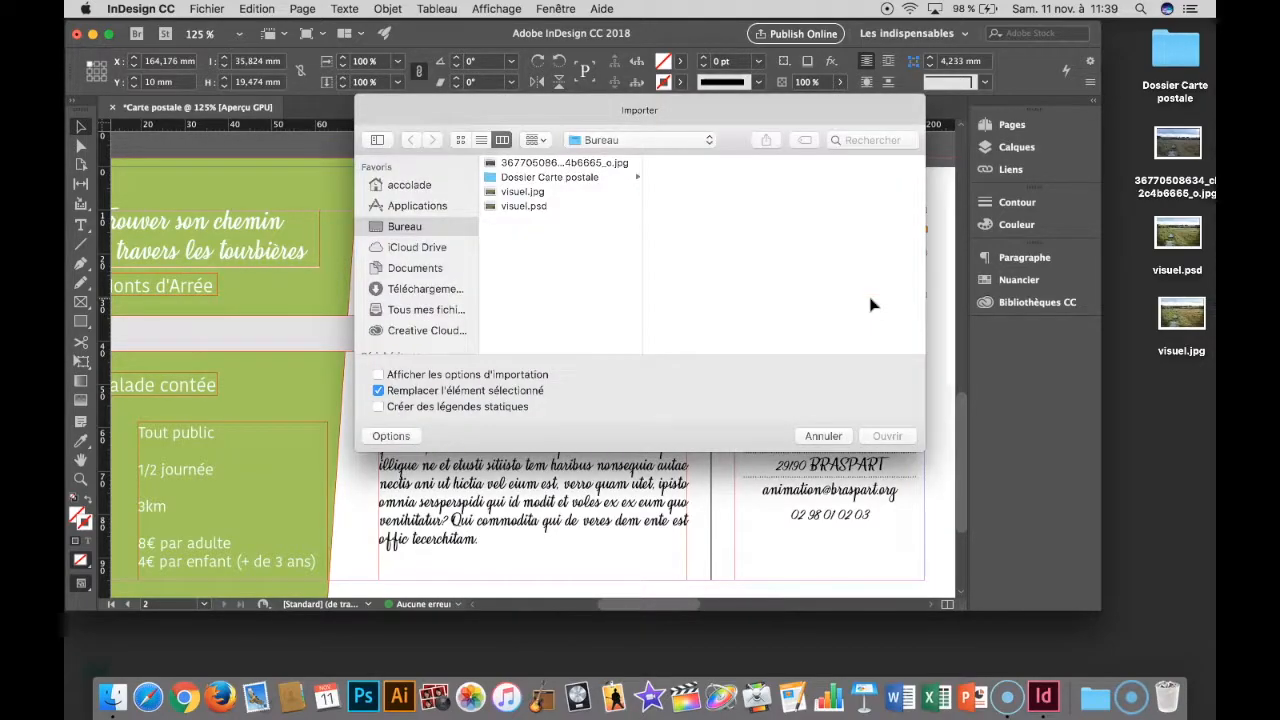
pyautogui.click(525, 192)
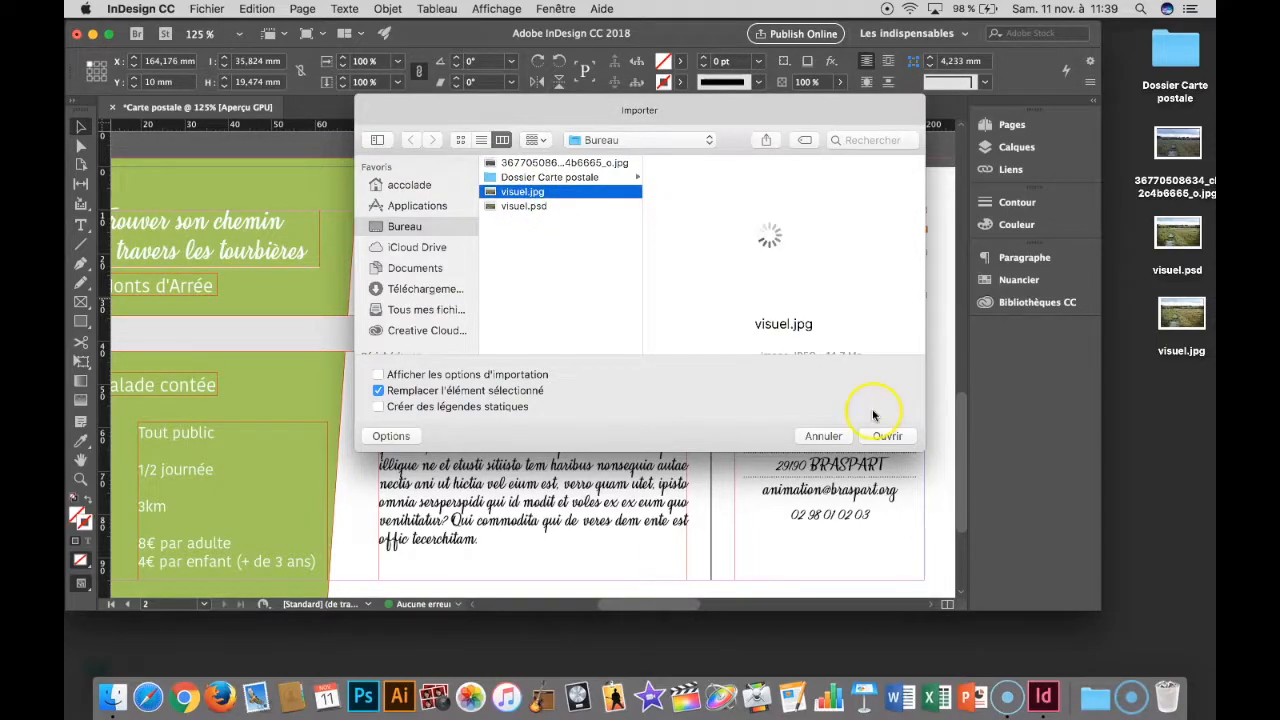
pyautogui.click(883, 437)
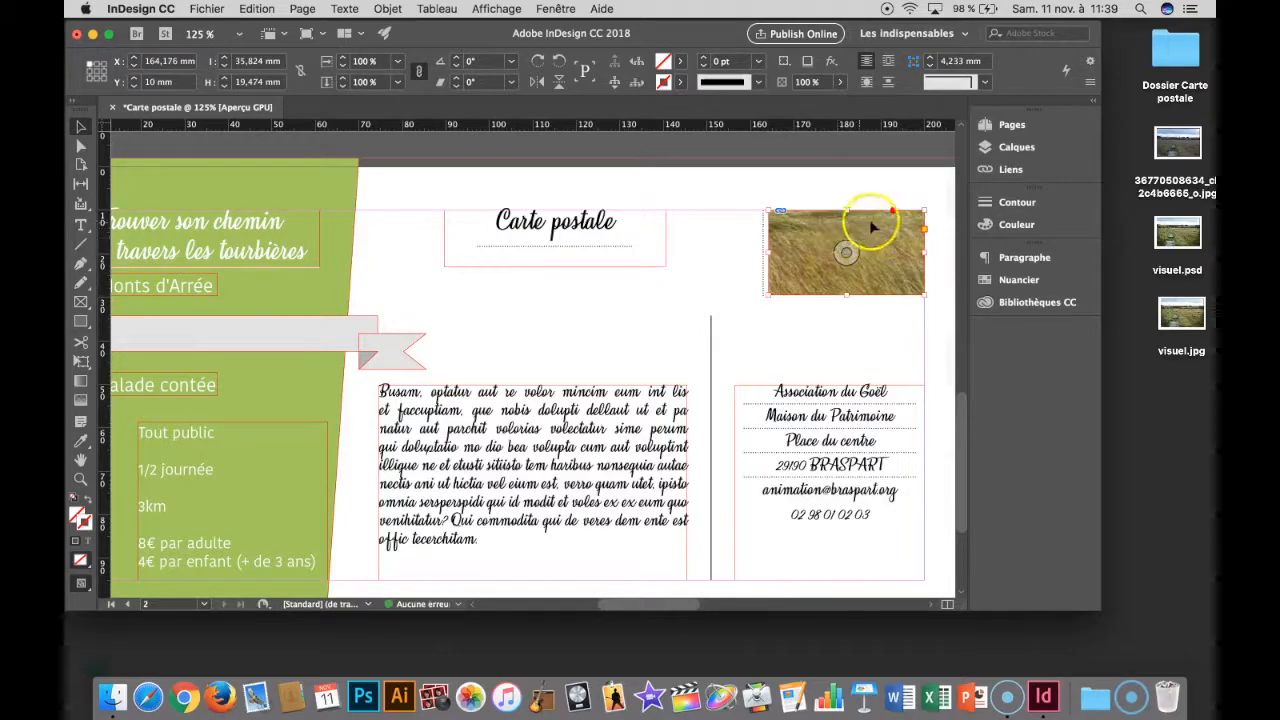
# - Fit the imported photo so that it fills its frame proportionally
pyautogui.rightClick(875, 268)
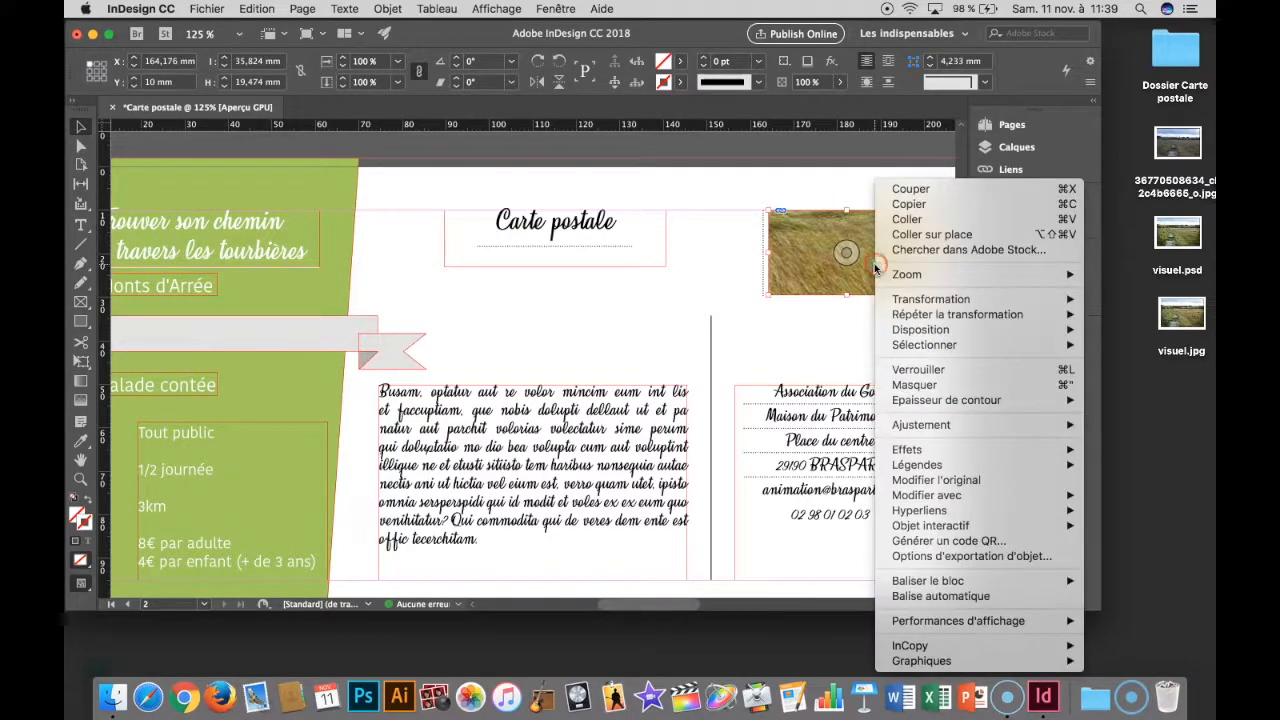
pyautogui.moveTo(902, 427)
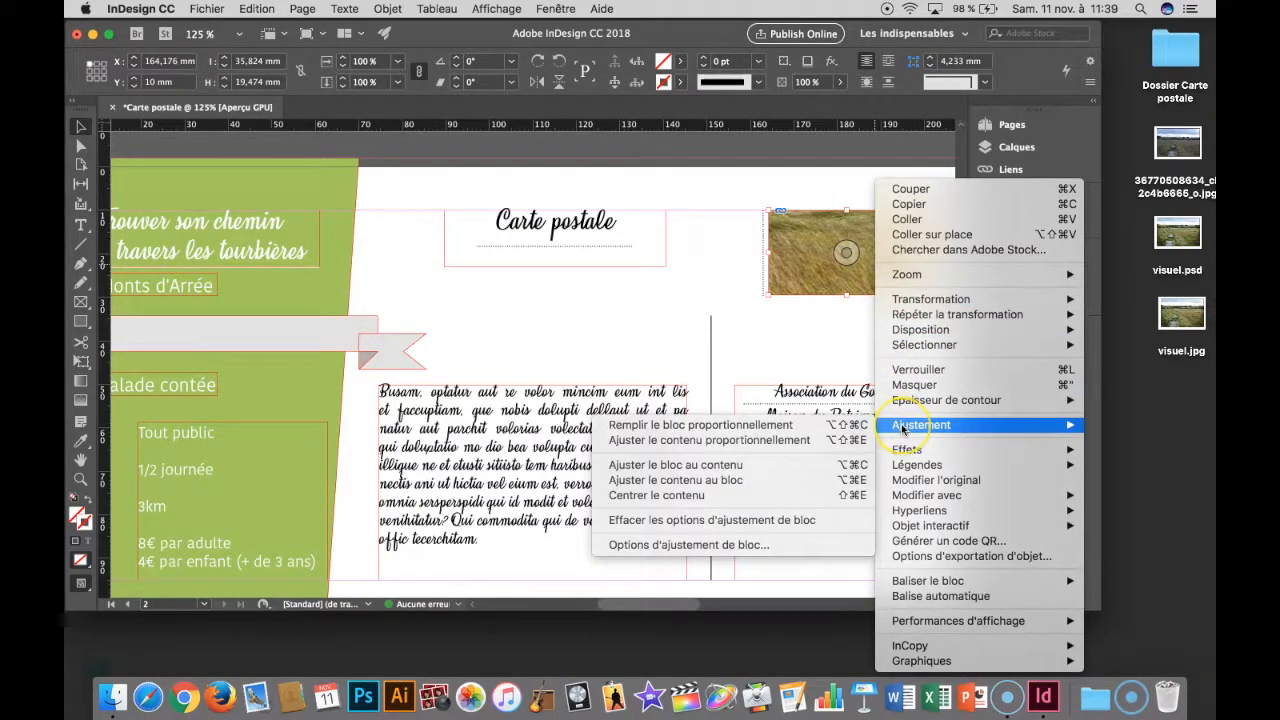
pyautogui.click(825, 425)
pyautogui.click(695, 283)
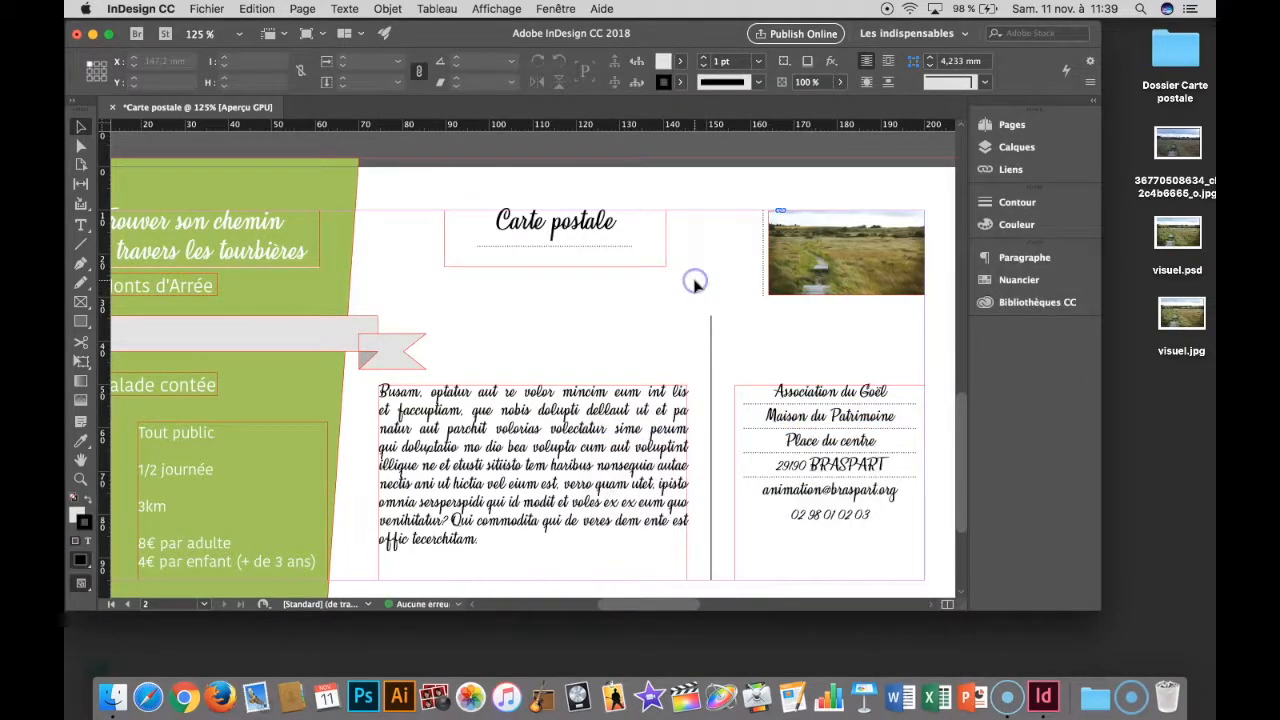
# - Give the photo frame a [Noir] stroke with the wavy Sinusoïdes line style
pyautogui.click(838, 292)
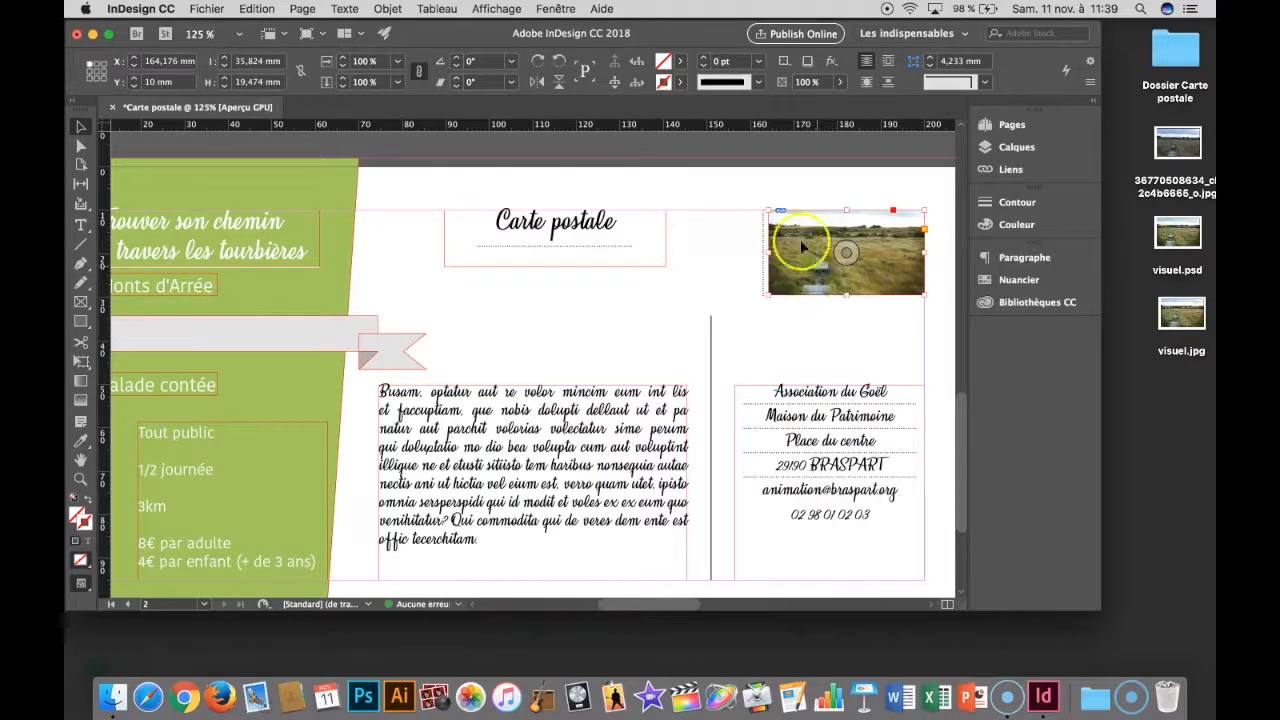
pyautogui.click(678, 82)
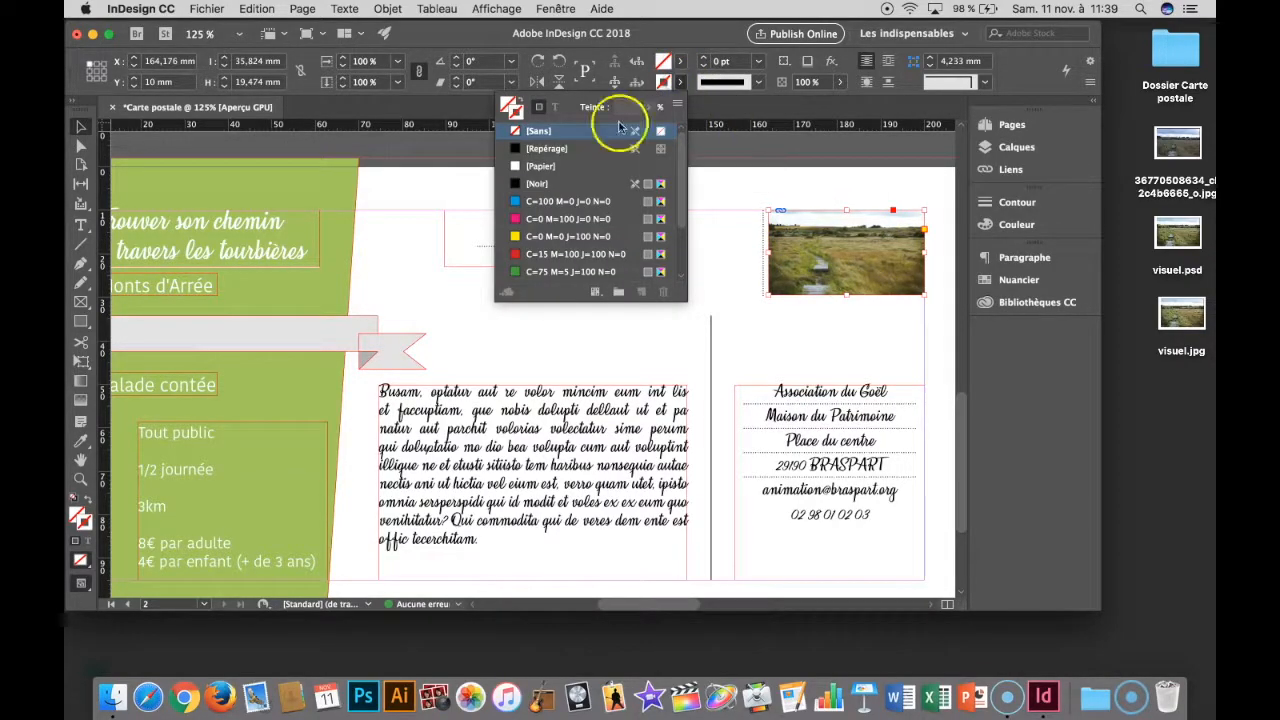
pyautogui.click(565, 183)
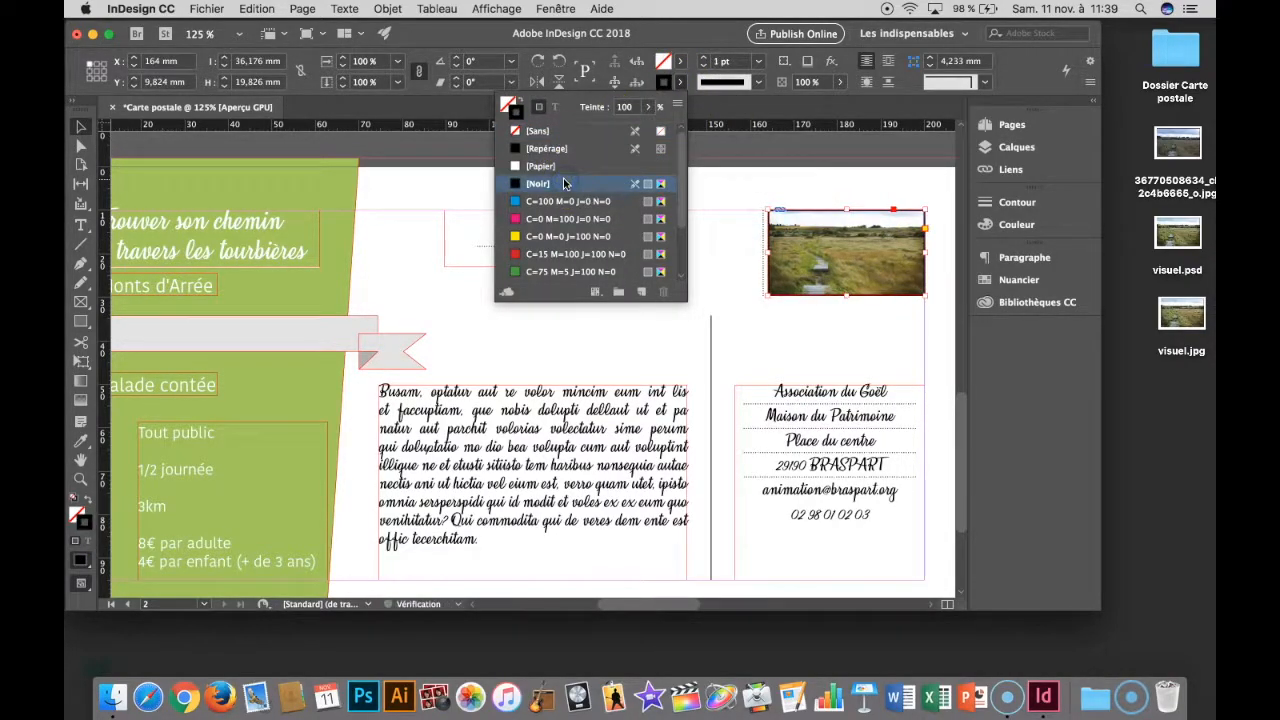
pyautogui.click(759, 82)
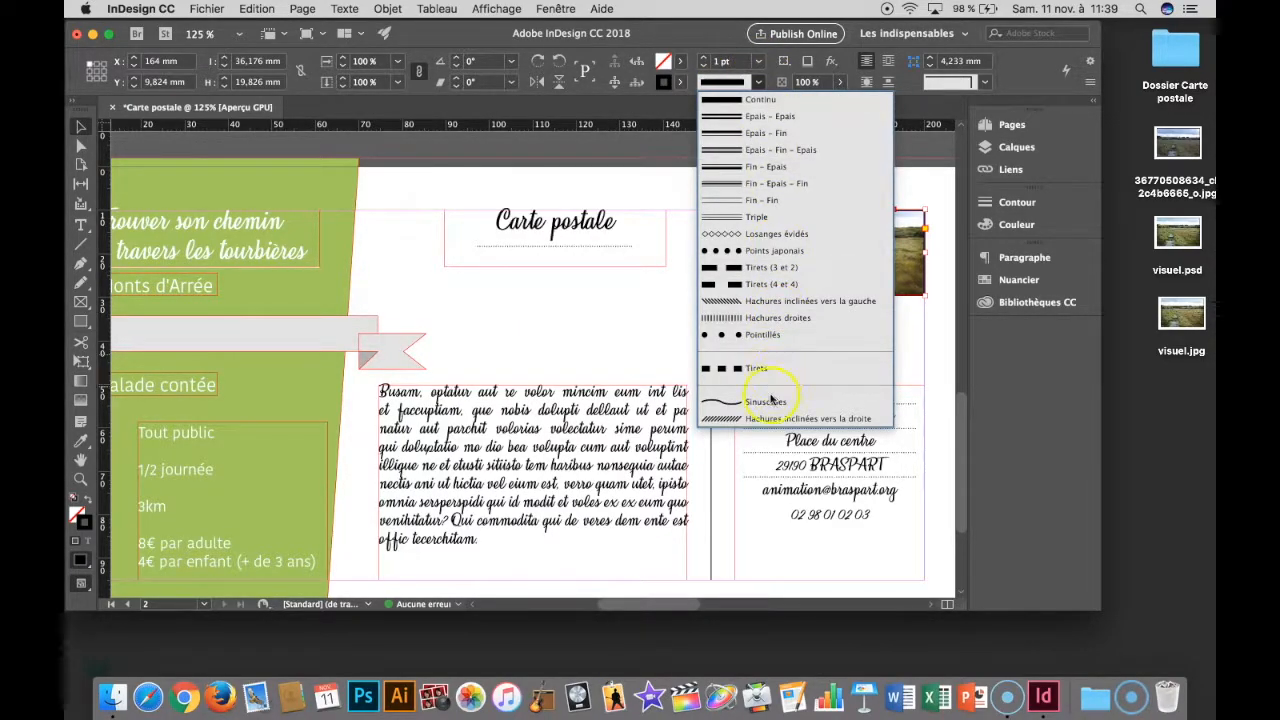
pyautogui.click(766, 402)
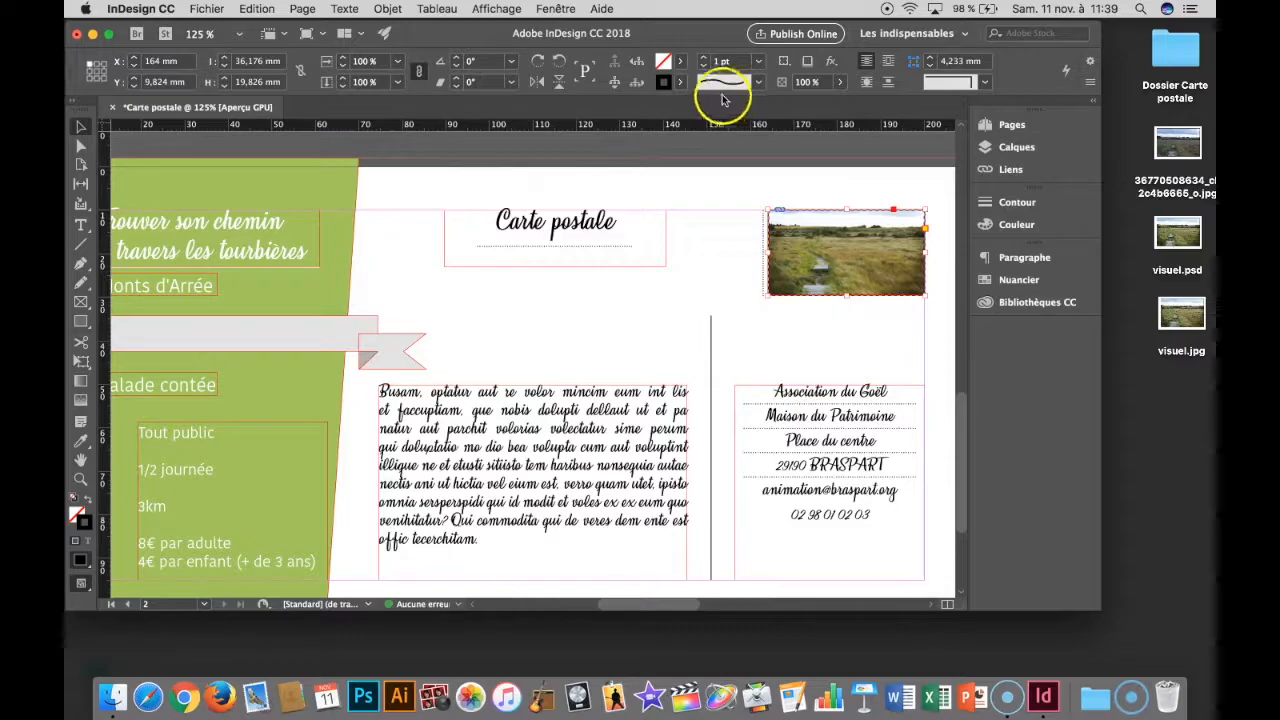
# - Try a 0,5 pt stroke weight on the photo frame and restore it to 1 pt
pyautogui.click(757, 62)
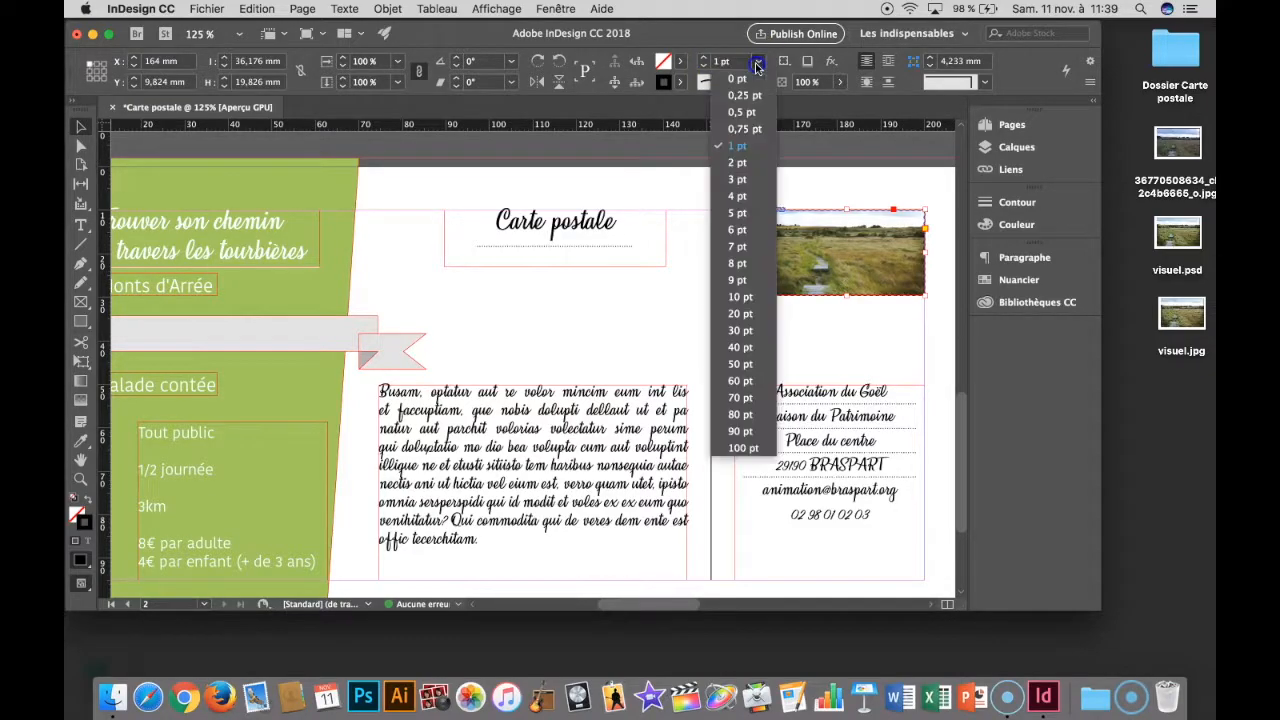
pyautogui.click(742, 112)
pyautogui.click(724, 200)
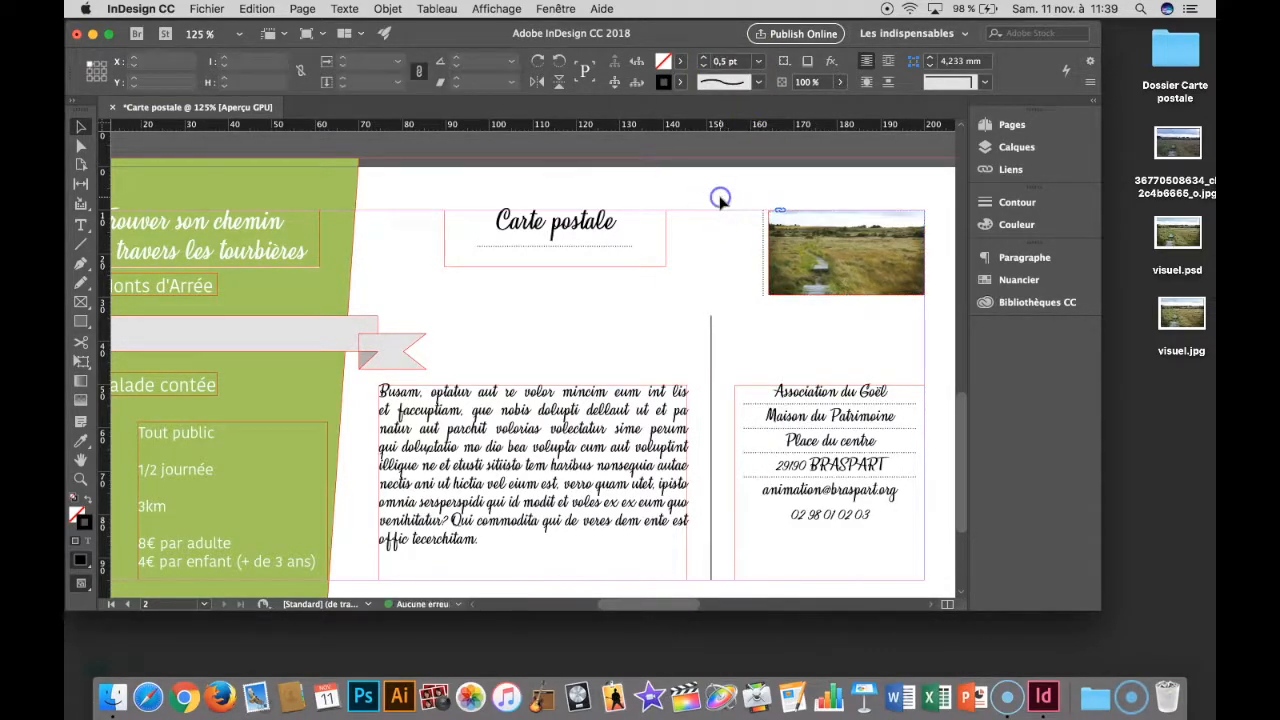
pyautogui.click(835, 222)
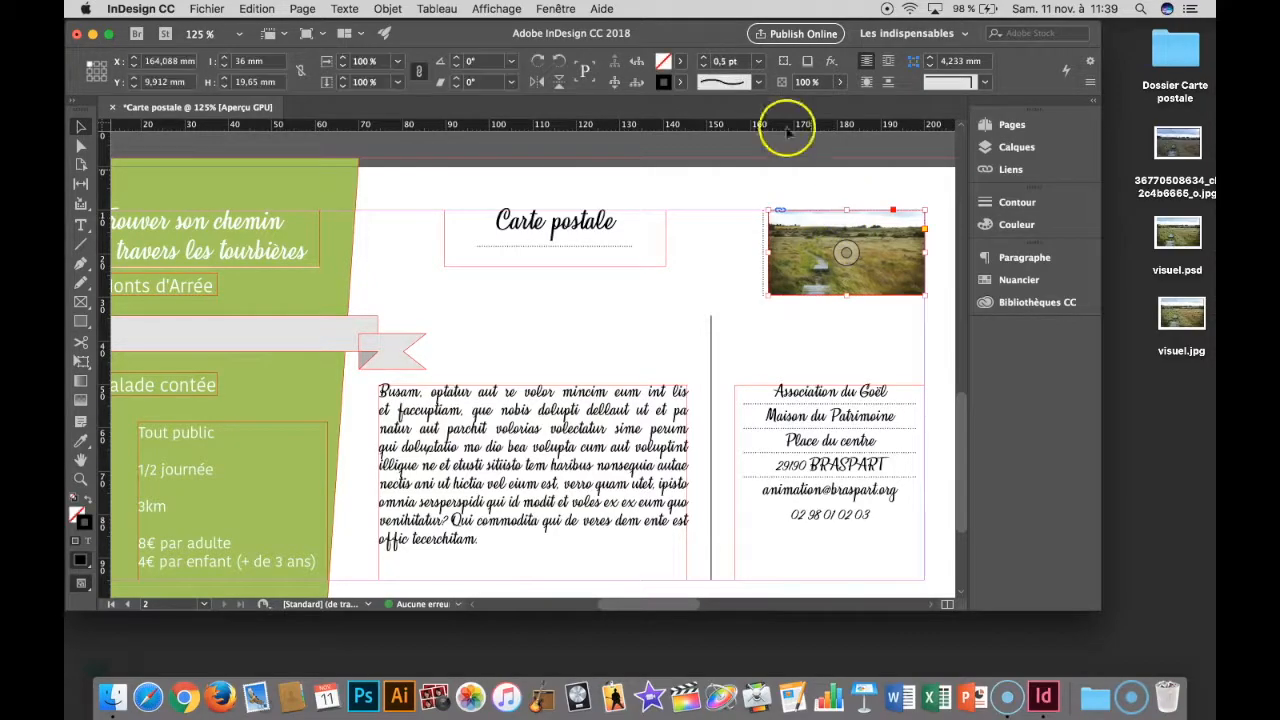
pyautogui.click(704, 58)
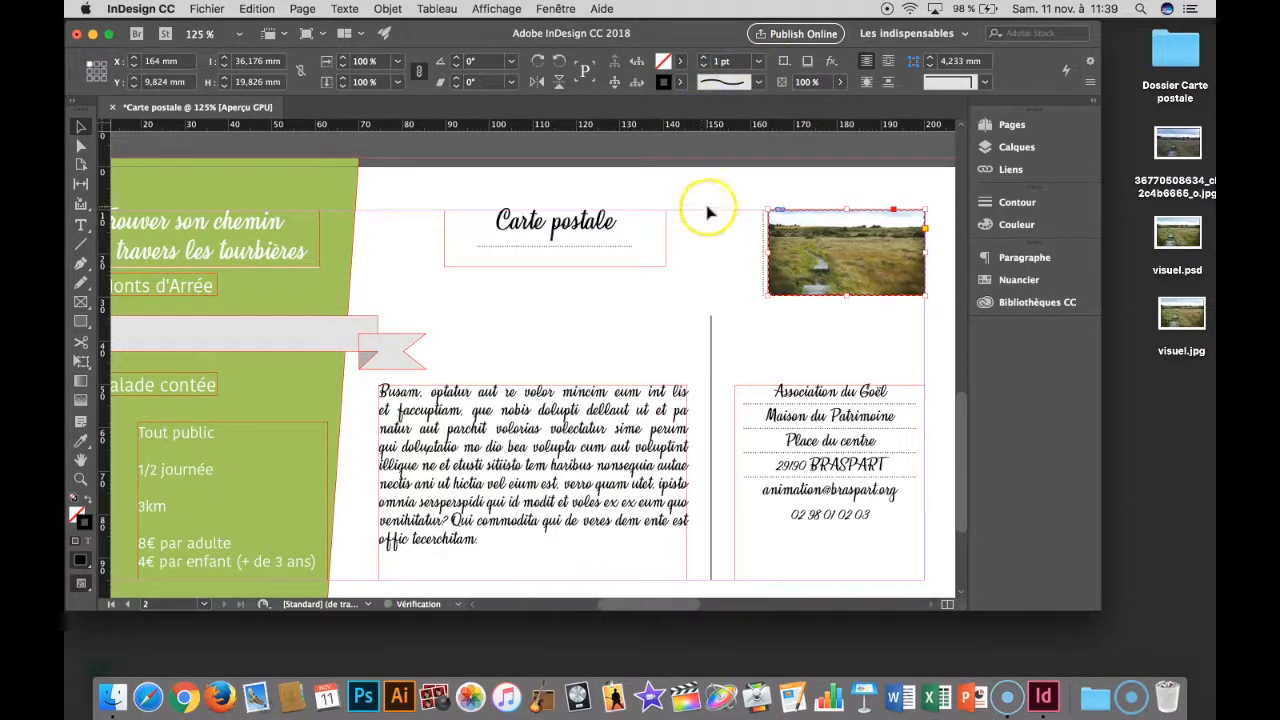
pyautogui.click(732, 240)
# - Preview the page full screen and shift the short vertical dotted line slightly farther from the photo
pyautogui.hotkey('shift', 'w')
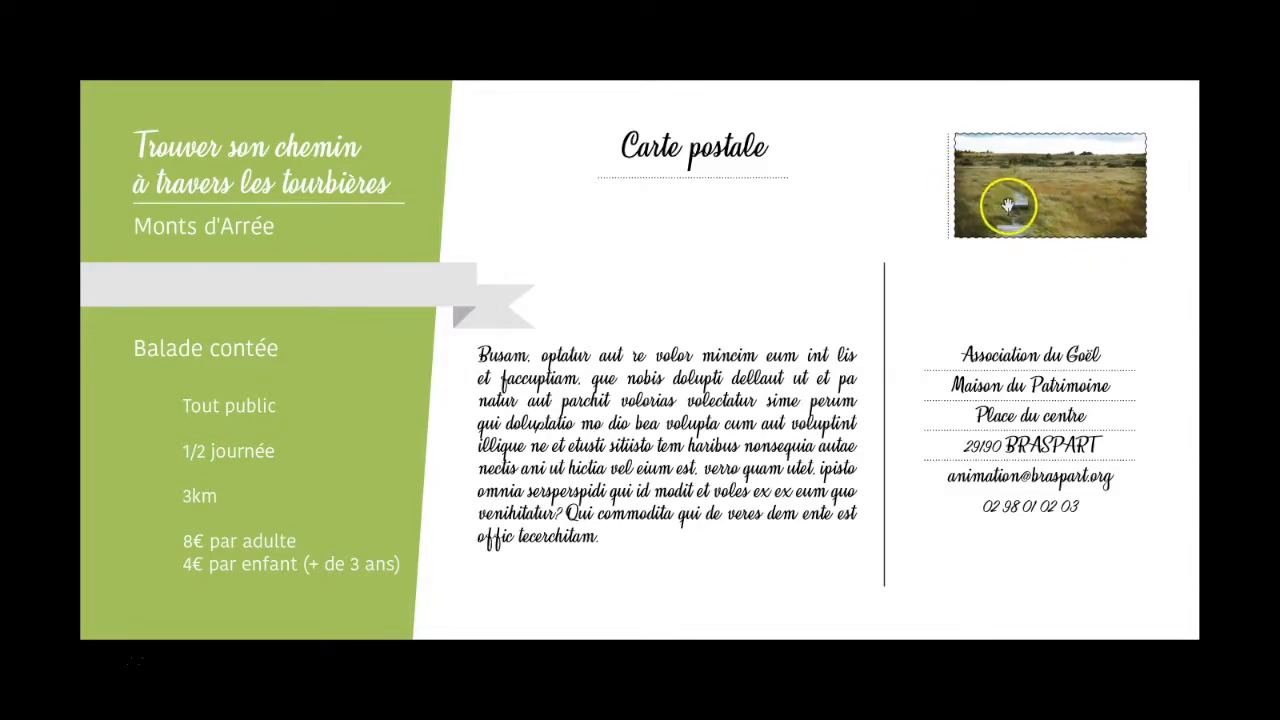
pyautogui.press('Escape')
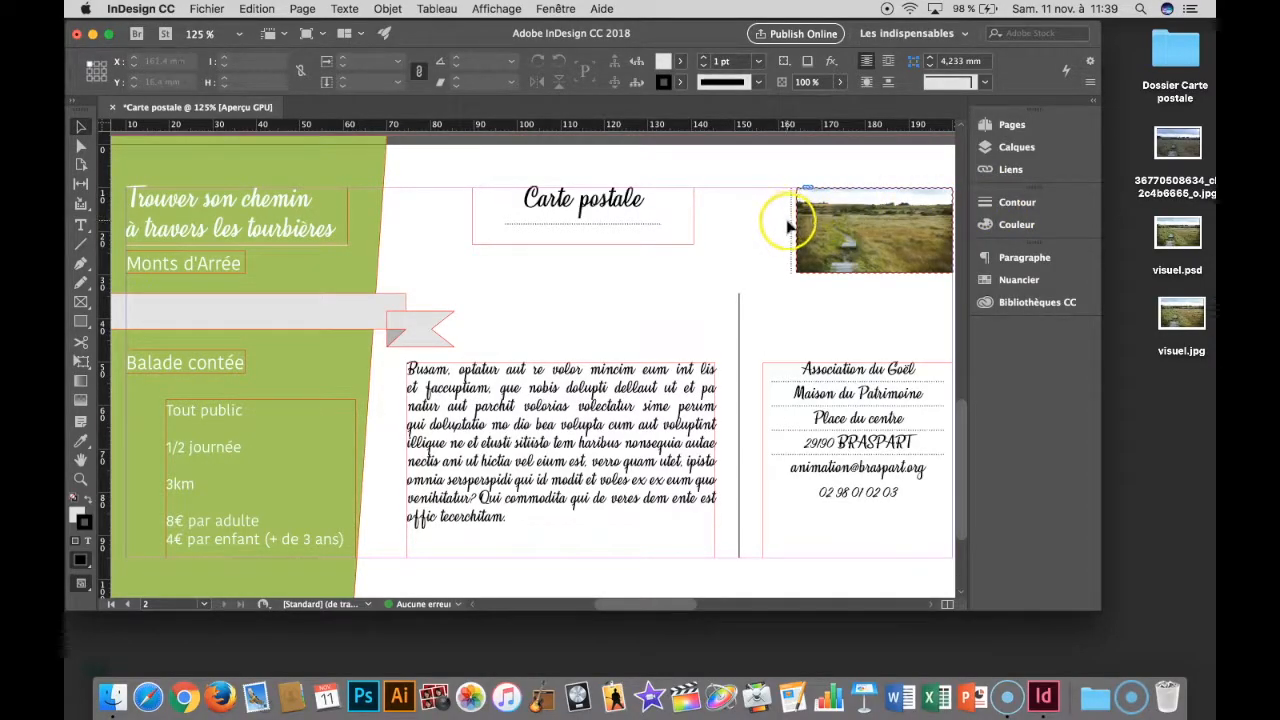
pyautogui.moveTo(786, 228); pyautogui.dragTo(787, 228)
# - Review the finished postcard layout in full-screen presentation mode and return to the editing view
pyautogui.hotkey('shift', 'w')
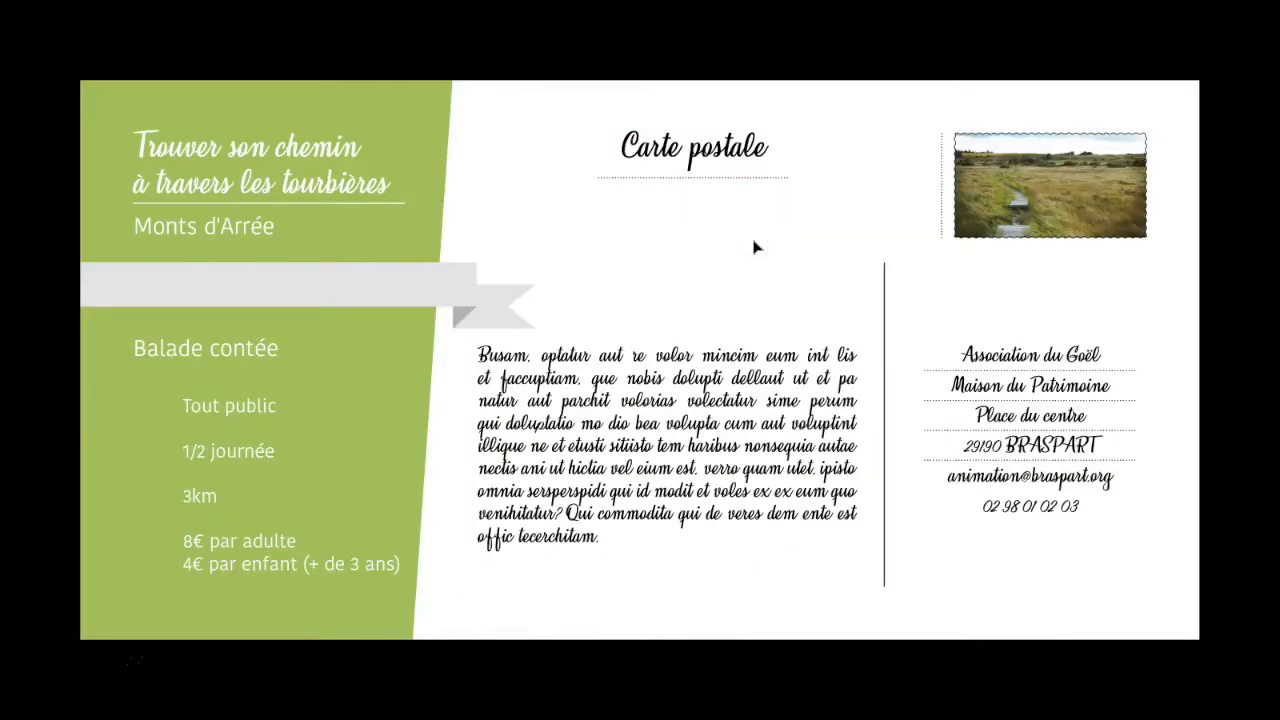
pyautogui.click(874, 274)
pyautogui.click(873, 272)
pyautogui.click(873, 272)
pyautogui.click(873, 272)
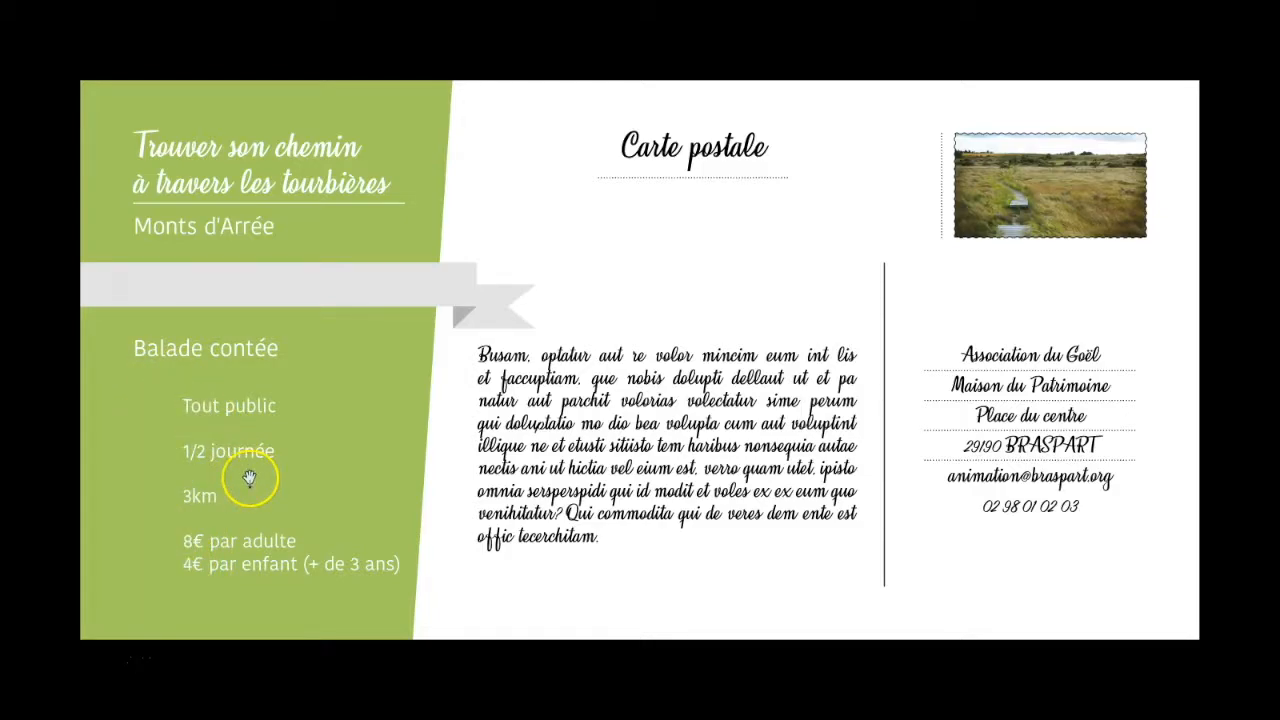
pyautogui.press('Escape')
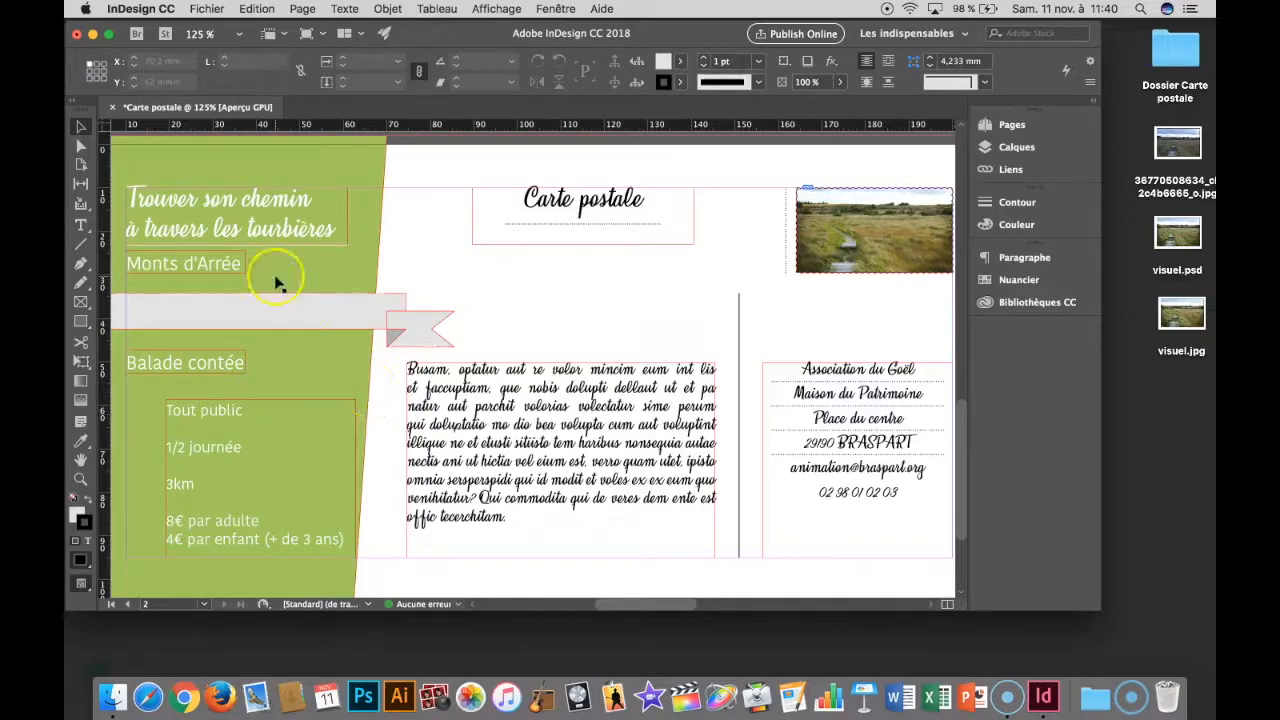
# - Save the document under the name Carte postale to the Bureau folder as a Document InDesign CC 2018
pyautogui.click(205, 12)
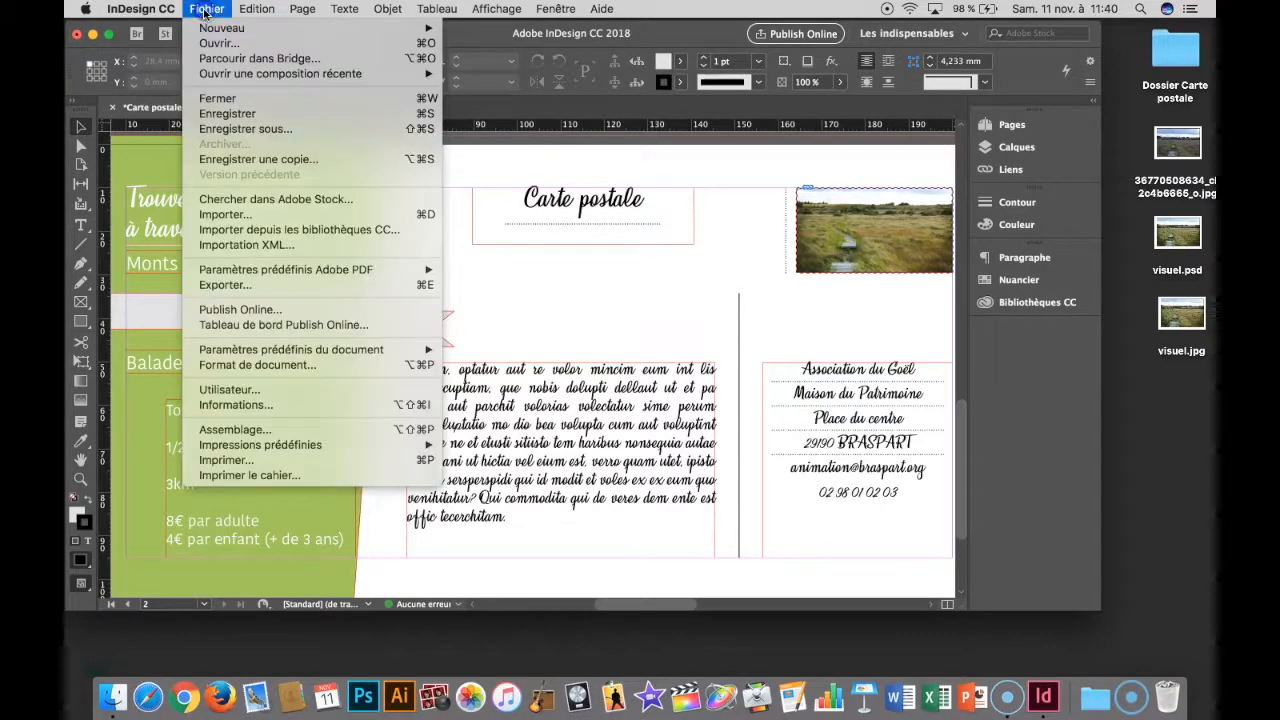
pyautogui.click(230, 130)
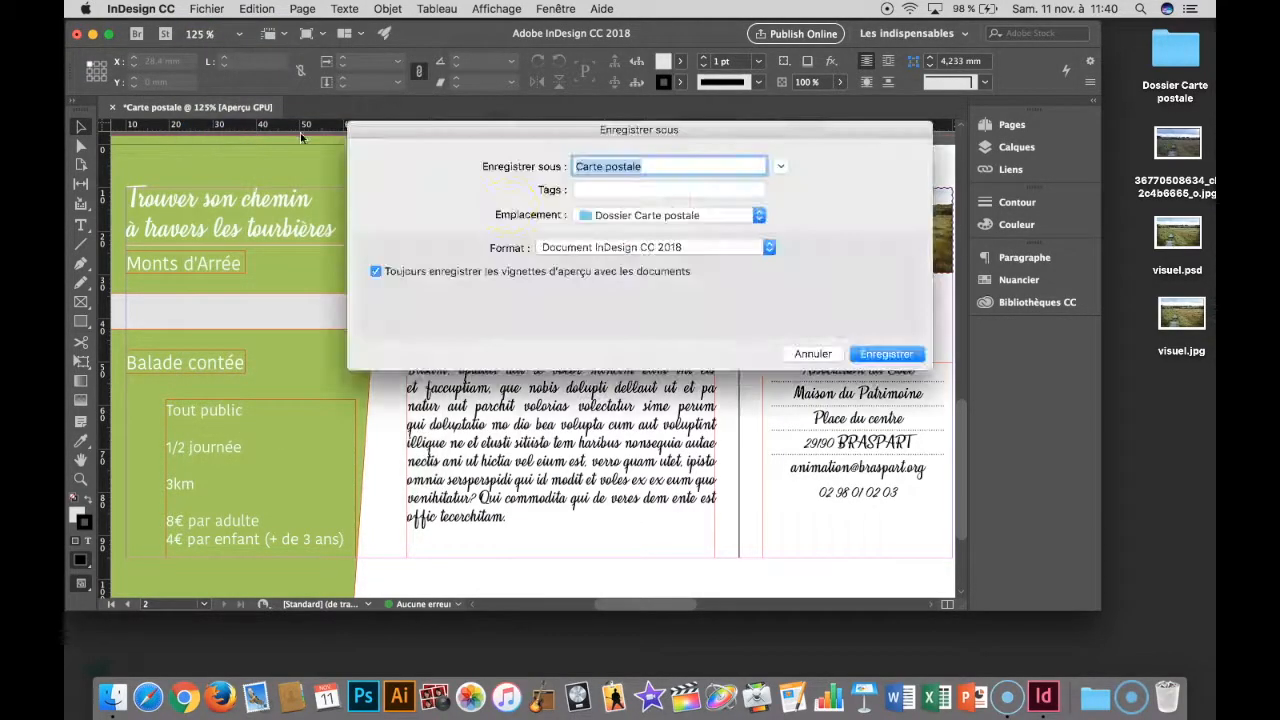
pyautogui.click(630, 218)
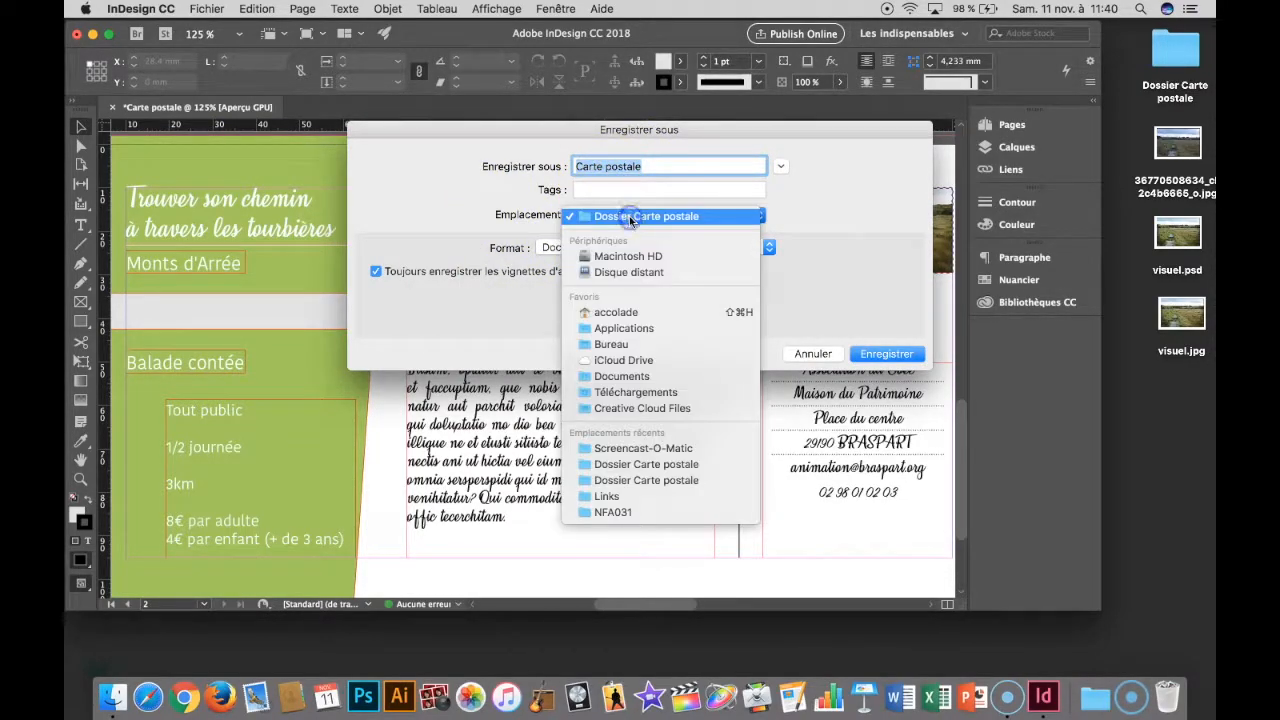
pyautogui.click(611, 344)
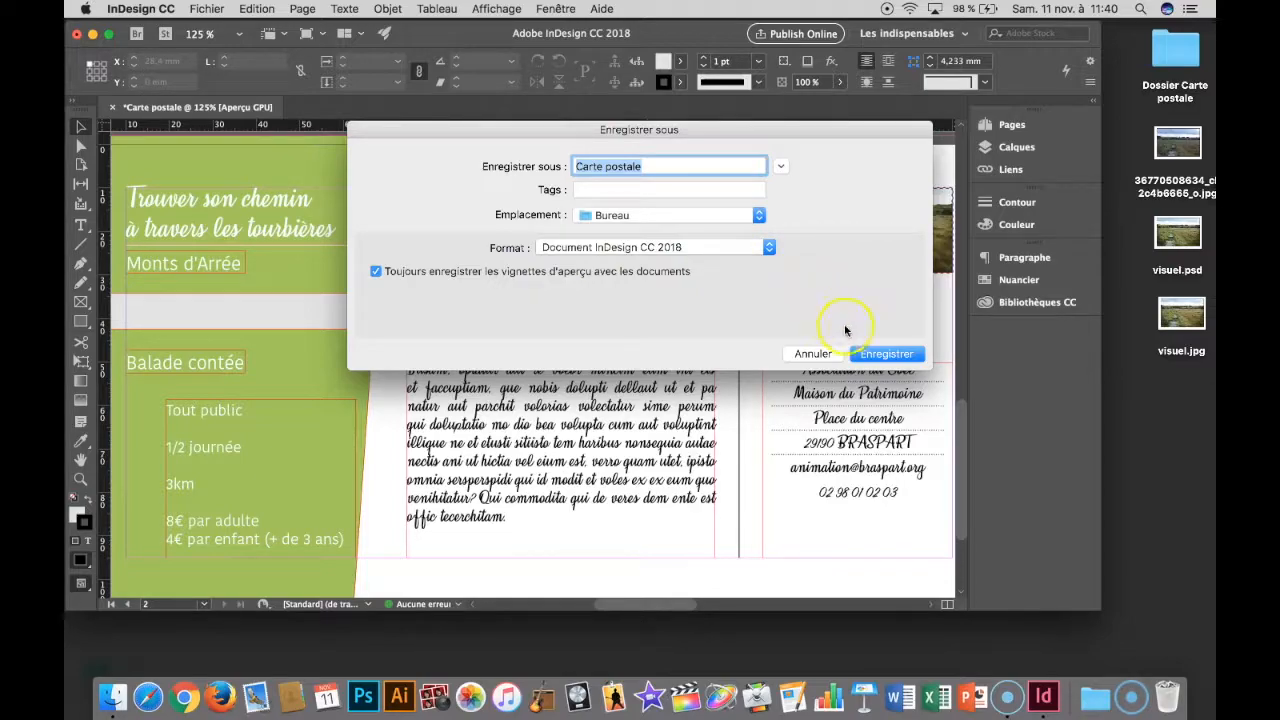
pyautogui.click(885, 356)
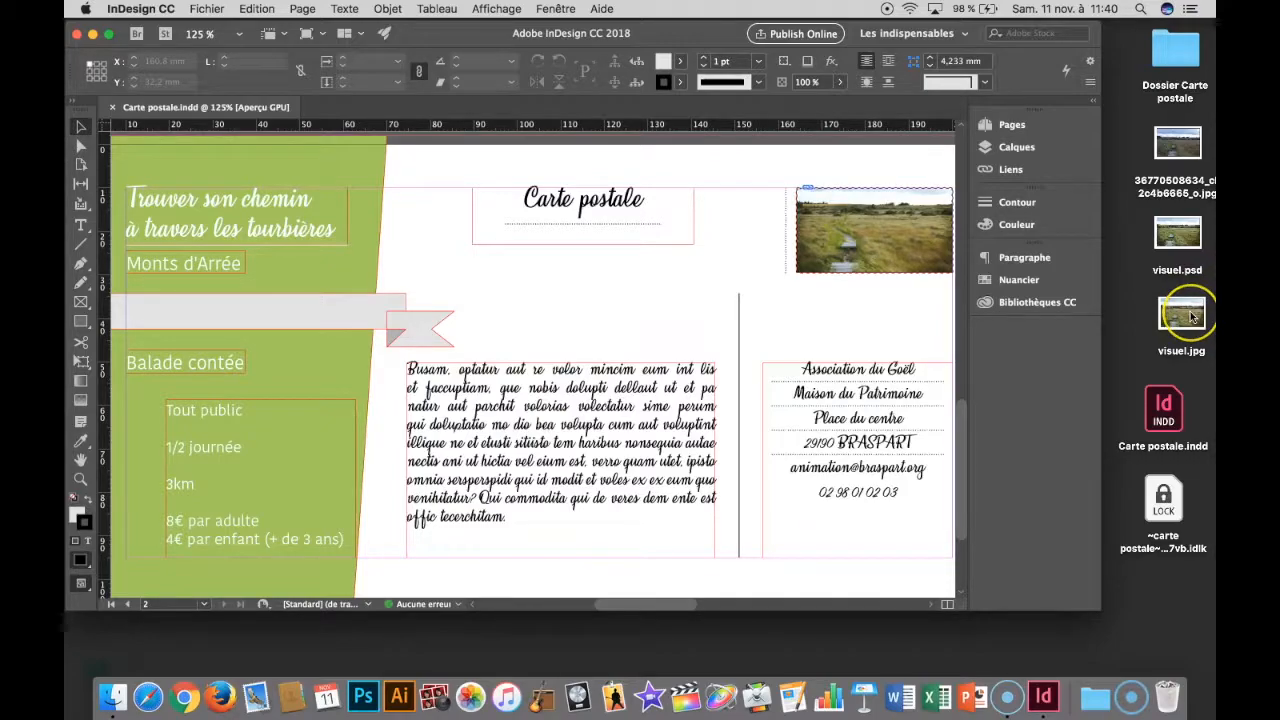
pyautogui.click(1158, 403)
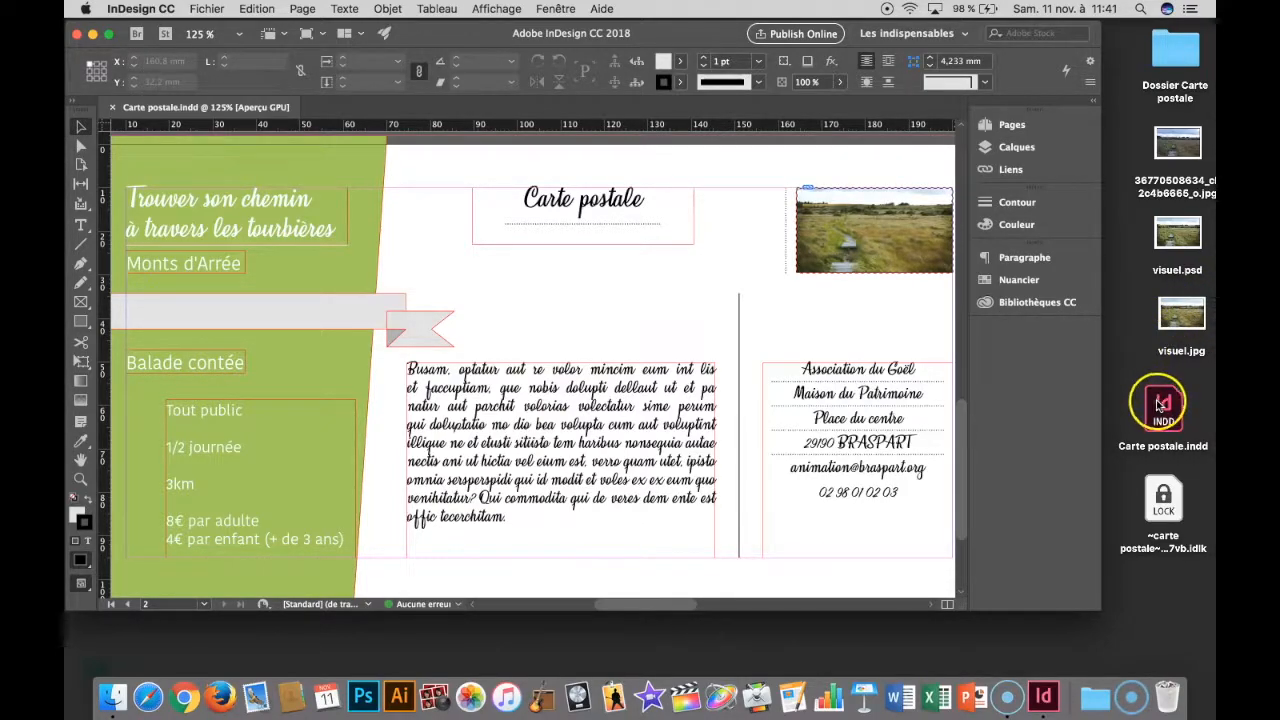
pyautogui.moveTo(1158, 403); pyautogui.dragTo(1170, 62)
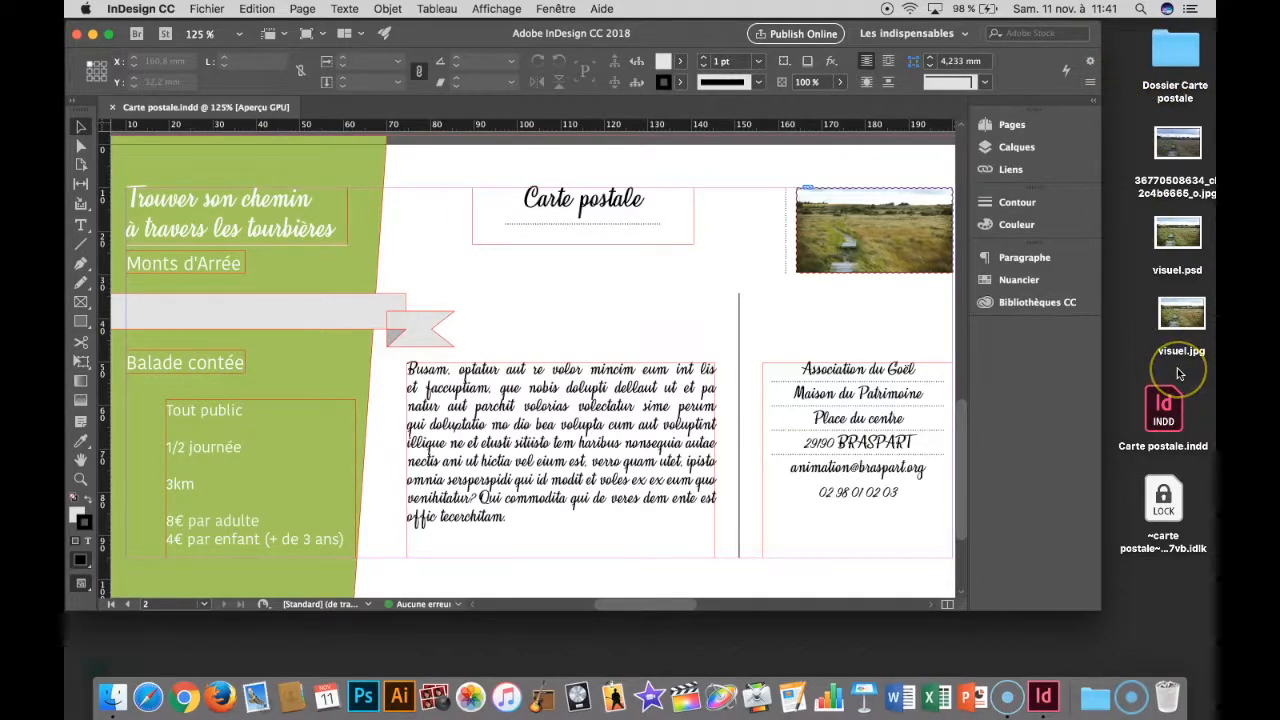